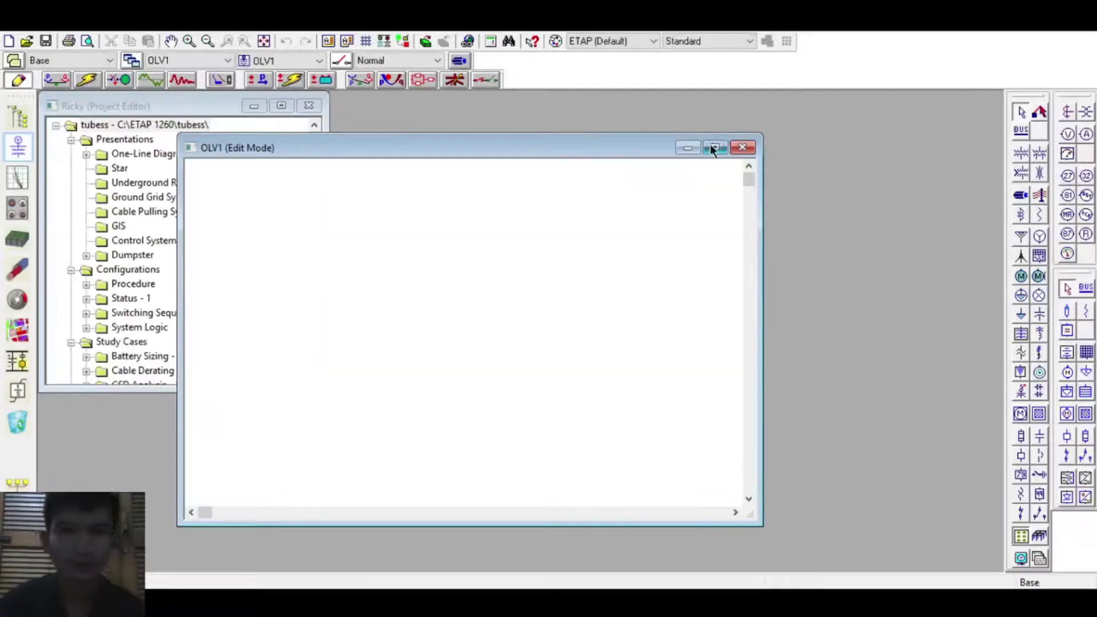
Step: Maximize the one-line diagram with its grid shown, and place a power grid and a generator side by side
{"action": "left_click", "coordinate": [714, 147]}
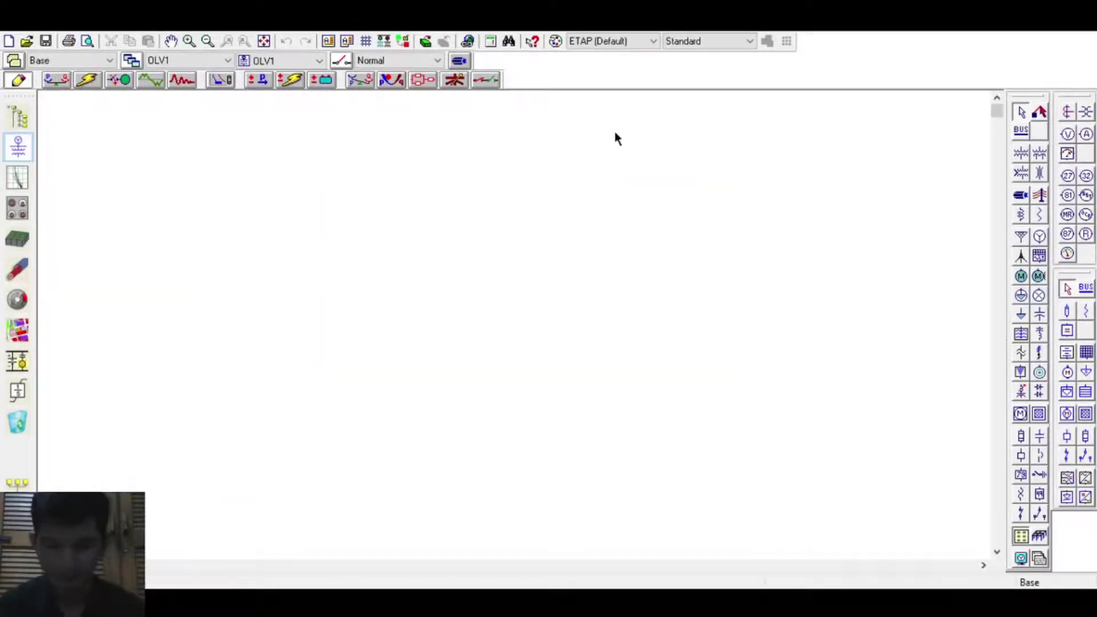
{"action": "left_click", "coordinate": [366, 41]}
{"action": "left_click", "coordinate": [1021, 236]}
{"action": "left_click", "coordinate": [424, 176]}
{"action": "left_click", "coordinate": [189, 41]}
{"action": "left_click", "coordinate": [1039, 236]}
{"action": "left_click", "coordinate": [648, 233]}
Step: Draw a bus below each of the two sources and lengthen it
{"action": "left_click", "coordinate": [1021, 130]}
{"action": "left_click", "coordinate": [379, 364]}
{"action": "left_click_drag", "start_coordinate": [387, 365], "coordinate": [384, 372]}
{"action": "left_click_drag", "start_coordinate": [391, 372], "coordinate": [428, 372]}
Step: Place a two-winding transformer below each of the two buses
{"action": "double_click", "coordinate": [1021, 153]}
{"action": "left_click", "coordinate": [387, 451]}
{"action": "left_click", "coordinate": [677, 456]}
Step: Draw a longer bus below the first transformer and paste a copy of it below the second transformer
{"action": "left_click", "coordinate": [1021, 112]}
{"action": "scroll", "coordinate": [552, 372], "scroll_direction": "down", "scroll_amount": 1}
{"action": "scroll", "coordinate": [553, 373], "scroll_direction": "down", "scroll_amount": 5}
{"action": "left_click", "coordinate": [1021, 130]}
{"action": "left_click", "coordinate": [347, 395]}
{"action": "left_click_drag", "start_coordinate": [363, 395], "coordinate": [455, 395]}
{"action": "key", "text": "ctrl+c"}
{"action": "key", "text": "ctrl+v"}
{"action": "left_click", "coordinate": [674, 391]}
Step: Build a chain of three series circuit breakers with nodes between them and connect it below Bus4
{"action": "left_click", "coordinate": [1021, 129]}
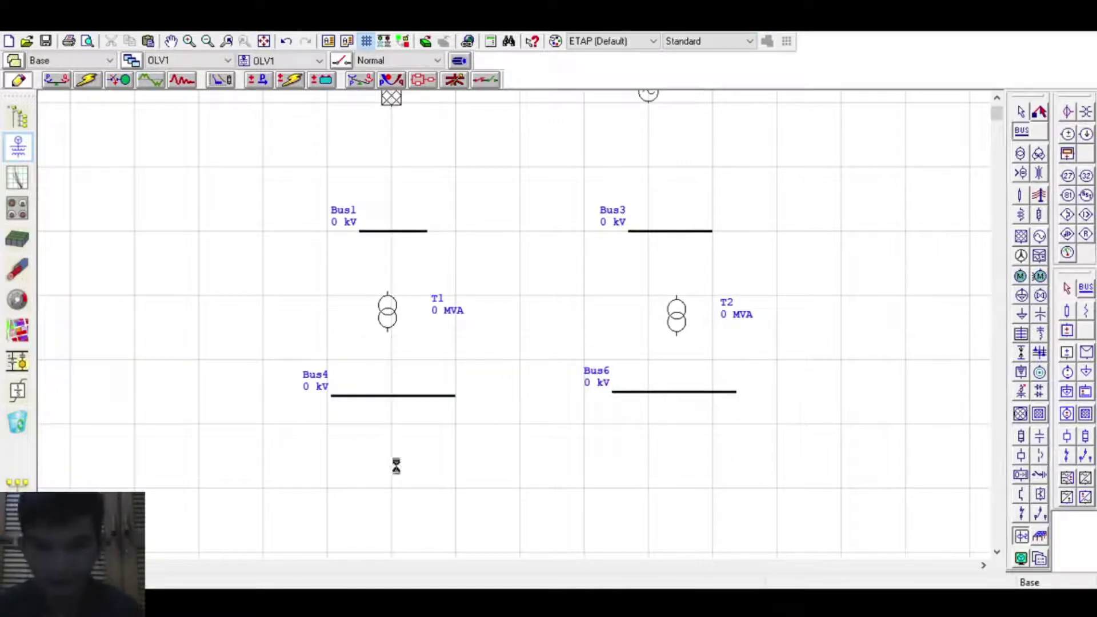
{"action": "left_click", "coordinate": [395, 463]}
{"action": "left_click", "coordinate": [392, 424]}
{"action": "left_click", "coordinate": [392, 492]}
{"action": "scroll", "coordinate": [395, 492], "scroll_direction": "down", "scroll_amount": 3}
{"action": "left_click", "coordinate": [396, 472]}
{"action": "key", "text": "Escape"}
{"action": "left_click_drag", "start_coordinate": [395, 391], "coordinate": [391, 391]}
{"action": "left_click_drag", "start_coordinate": [392, 443], "coordinate": [391, 447]}
Step: Copy the breaker chain to form four parallel chains and extend Bus4 across all of them
{"action": "key", "text": "ctrl+c"}
{"action": "key", "text": "ctrl+v"}
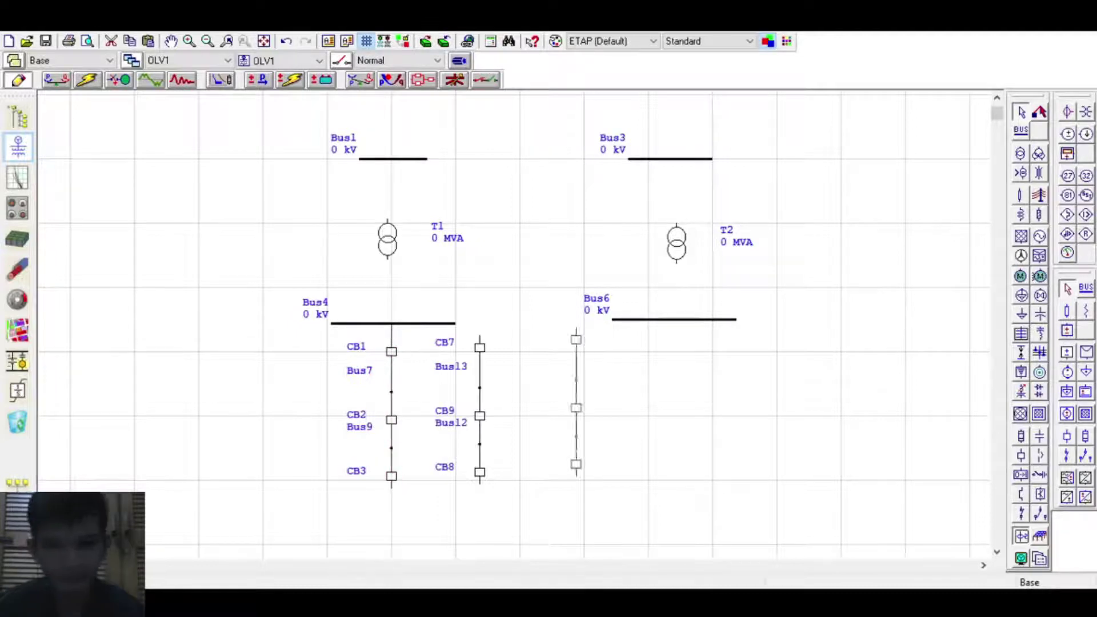
{"action": "left_click_drag", "start_coordinate": [78, 205], "coordinate": [676, 424]}
{"action": "left_click_drag", "start_coordinate": [455, 323], "coordinate": [769, 324]}
Step: Arrange four transformers above Bus4 and connect each one to the node between the upper two breakers of its chain
{"action": "left_click_drag", "start_coordinate": [423, 238], "coordinate": [347, 230]}
{"action": "scroll", "coordinate": [387, 285], "scroll_direction": "down", "scroll_amount": 3}
{"action": "left_click_drag", "start_coordinate": [379, 190], "coordinate": [391, 330]}
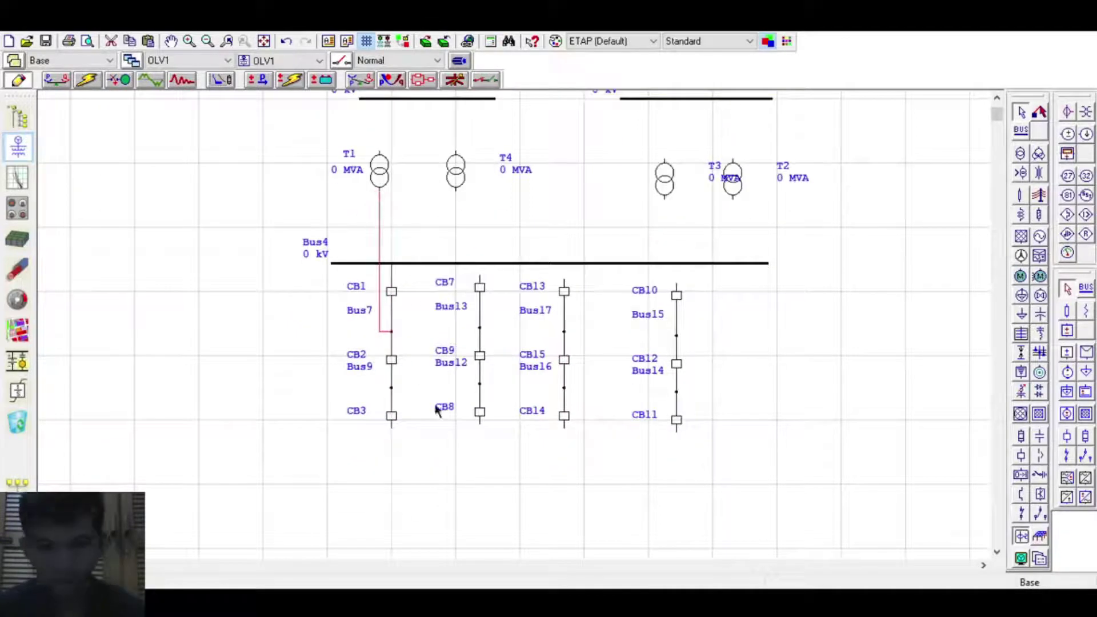
{"action": "scroll", "coordinate": [443, 410], "scroll_direction": "down", "scroll_amount": 3}
{"action": "scroll", "coordinate": [568, 198], "scroll_direction": "up", "scroll_amount": 3}
{"action": "left_click_drag", "start_coordinate": [677, 148], "coordinate": [711, 291]}
Step: Draw a second long bus under the four breaker chains, spanning their full width
{"action": "left_click", "coordinate": [1021, 131]}
{"action": "left_click", "coordinate": [350, 404]}
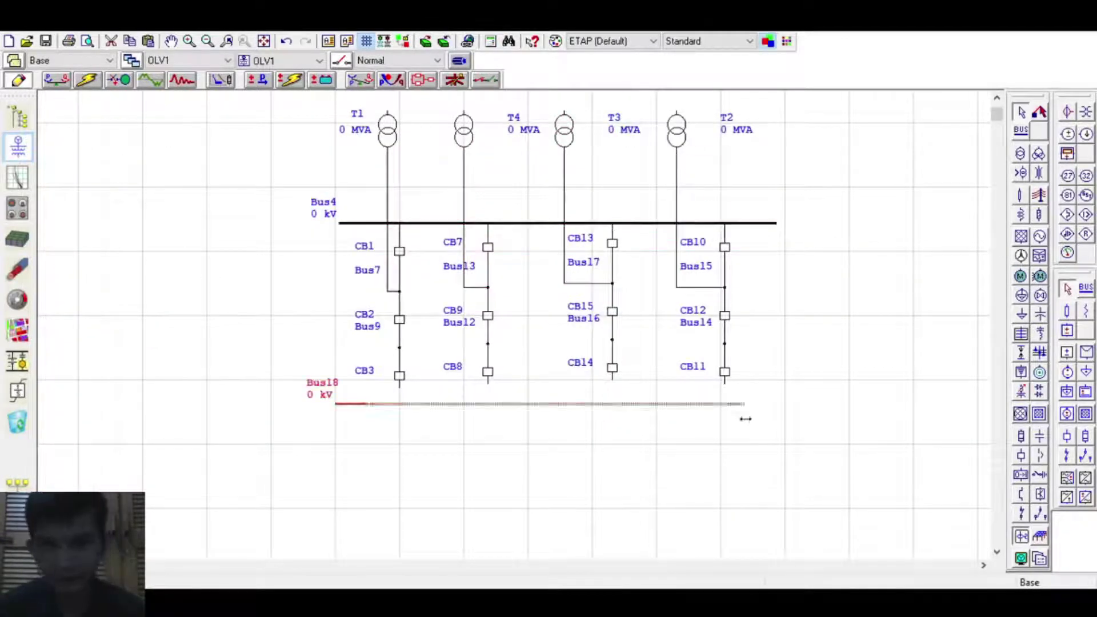
{"action": "left_click_drag", "start_coordinate": [368, 404], "coordinate": [788, 404]}
Step: Place four transmission lines side by side, evenly aligned below the lower bus
{"action": "scroll", "coordinate": [539, 420], "scroll_direction": "down", "scroll_amount": 5}
{"action": "double_click", "coordinate": [1039, 195]}
{"action": "scroll", "coordinate": [474, 455], "scroll_direction": "up", "scroll_amount": 6}
{"action": "left_click", "coordinate": [471, 423]}
{"action": "left_click", "coordinate": [587, 443]}
{"action": "left_click", "coordinate": [733, 424]}
{"action": "left_click_drag", "start_coordinate": [587, 443], "coordinate": [587, 423]}
{"action": "left_click", "coordinate": [876, 419]}
Step: Draw two parallel buses below the lines and couple them at one end with a circuit breaker
{"action": "scroll", "coordinate": [685, 428], "scroll_direction": "down", "scroll_amount": 3}
{"action": "left_click", "coordinate": [1021, 131]}
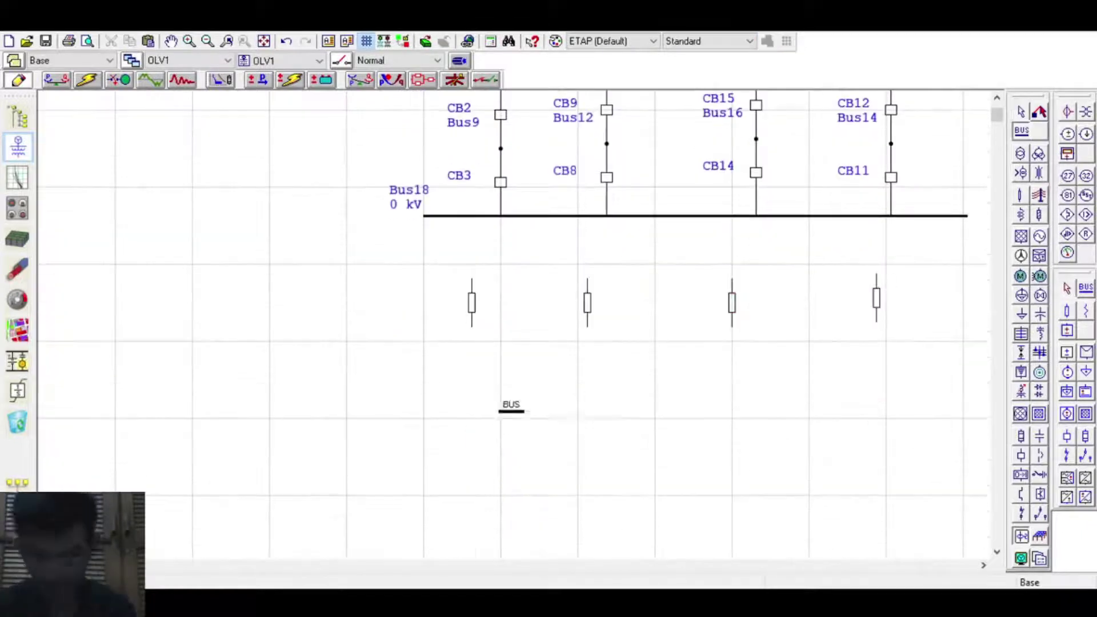
{"action": "left_click", "coordinate": [464, 495]}
{"action": "left_click_drag", "start_coordinate": [482, 538], "coordinate": [582, 538]}
{"action": "left_click", "coordinate": [640, 515]}
{"action": "key", "text": "ctrl+v"}
{"action": "key", "text": "ctrl+v"}
{"action": "key", "text": "ctrl+v"}
{"action": "key", "text": "ctrl+v"}
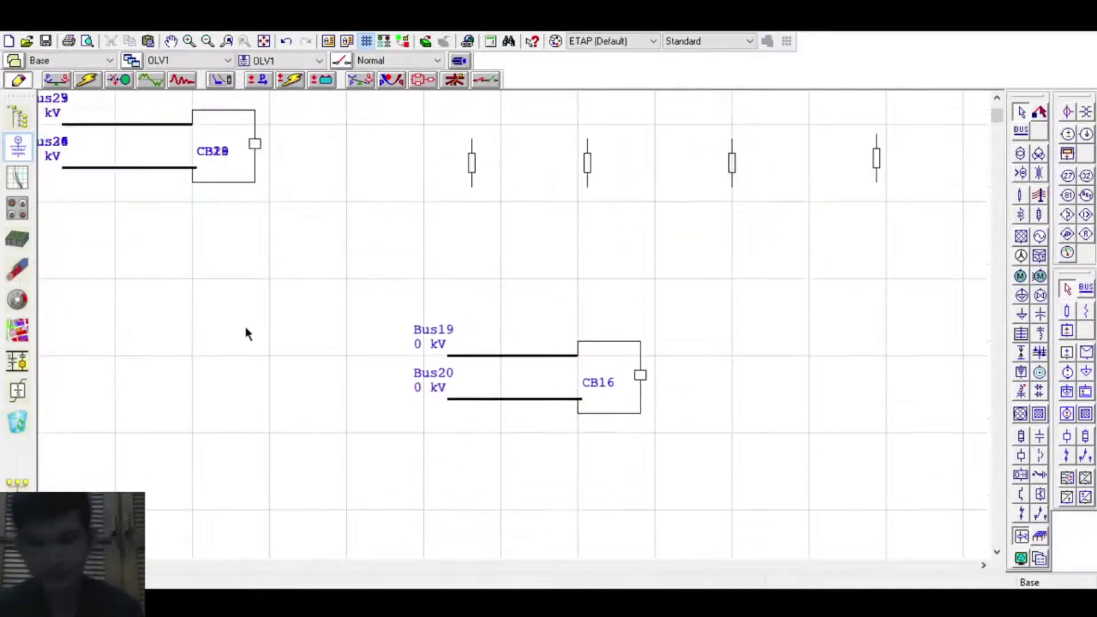
{"action": "scroll", "coordinate": [245, 330], "scroll_direction": "down", "scroll_amount": 2}
{"action": "left_click_drag", "start_coordinate": [291, 233], "coordinate": [651, 404]}
{"action": "scroll", "coordinate": [343, 257], "scroll_direction": "down", "scroll_amount": 1}
{"action": "left_click_drag", "start_coordinate": [269, 257], "coordinate": [86, 373]}
{"action": "key", "text": "Delete"}
Step: Place a pair of switches joined at a node above the double busbar and connect the node to the incoming line
{"action": "scroll", "coordinate": [355, 417], "scroll_direction": "up", "scroll_amount": 3}
{"action": "left_click", "coordinate": [1021, 513]}
{"action": "left_click", "coordinate": [387, 384]}
{"action": "left_click", "coordinate": [1021, 131]}
{"action": "left_click", "coordinate": [375, 364]}
{"action": "left_click_drag", "start_coordinate": [549, 251], "coordinate": [375, 375]}
Step: Lengthen the double busbar and paste three copies of the joined switch pair beneath it
{"action": "left_click_drag", "start_coordinate": [330, 434], "coordinate": [234, 434]}
{"action": "left_click_drag", "start_coordinate": [374, 376], "coordinate": [335, 396]}
{"action": "key", "text": "ctrl+v"}
{"action": "scroll", "coordinate": [467, 386], "scroll_direction": "down", "scroll_amount": 1}
{"action": "scroll", "coordinate": [242, 473], "scroll_direction": "up", "scroll_amount": 2}
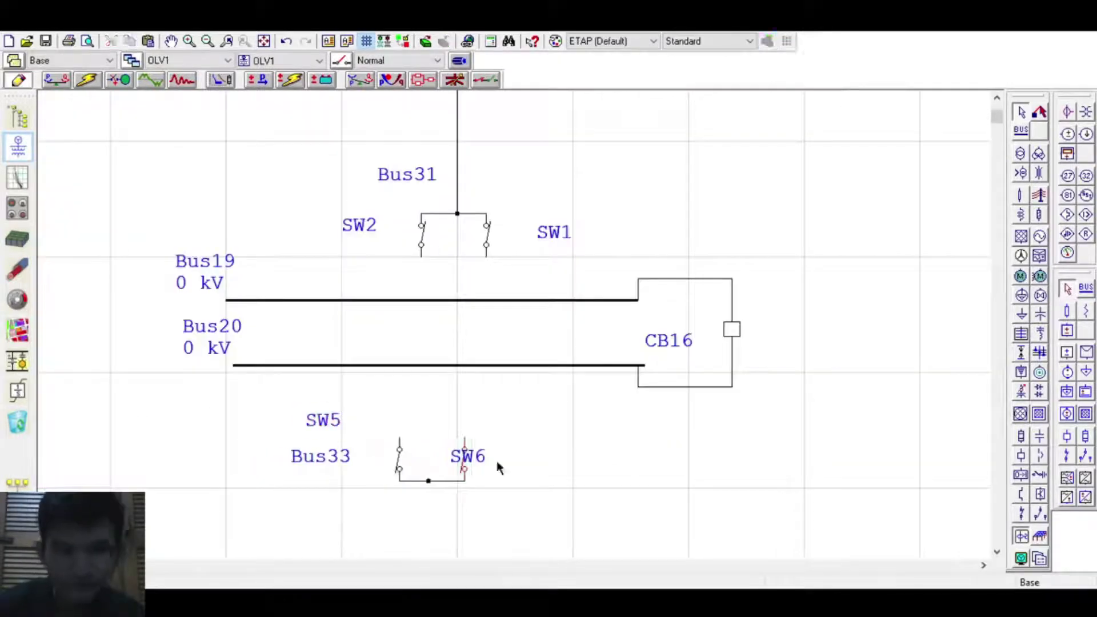
{"action": "left_click_drag", "start_coordinate": [467, 457], "coordinate": [340, 487]}
{"action": "left_click_drag", "start_coordinate": [321, 419], "coordinate": [548, 487]}
{"action": "key", "text": "ctrl+v"}
{"action": "key", "text": "ctrl+v"}
{"action": "left_click_drag", "start_coordinate": [127, 173], "coordinate": [565, 466]}
Step: Connect every switch pair to the double busbar, one switch to the upper bus and the other to the lower bus
{"action": "left_click_drag", "start_coordinate": [421, 256], "coordinate": [421, 300]}
{"action": "left_click_drag", "start_coordinate": [486, 256], "coordinate": [487, 365]}
{"action": "left_click_drag", "start_coordinate": [276, 424], "coordinate": [276, 301]}
{"action": "left_click_drag", "start_coordinate": [341, 424], "coordinate": [342, 365]}
{"action": "left_click_drag", "start_coordinate": [407, 424], "coordinate": [407, 300]}
{"action": "left_click_drag", "start_coordinate": [472, 423], "coordinate": [472, 365]}
{"action": "left_click_drag", "start_coordinate": [537, 424], "coordinate": [536, 365]}
{"action": "left_click_drag", "start_coordinate": [601, 424], "coordinate": [602, 365]}
Step: Place two-winding transformers under the outer switch pairs and a three-winding transformer under the middle pair
{"action": "left_click", "coordinate": [306, 527]}
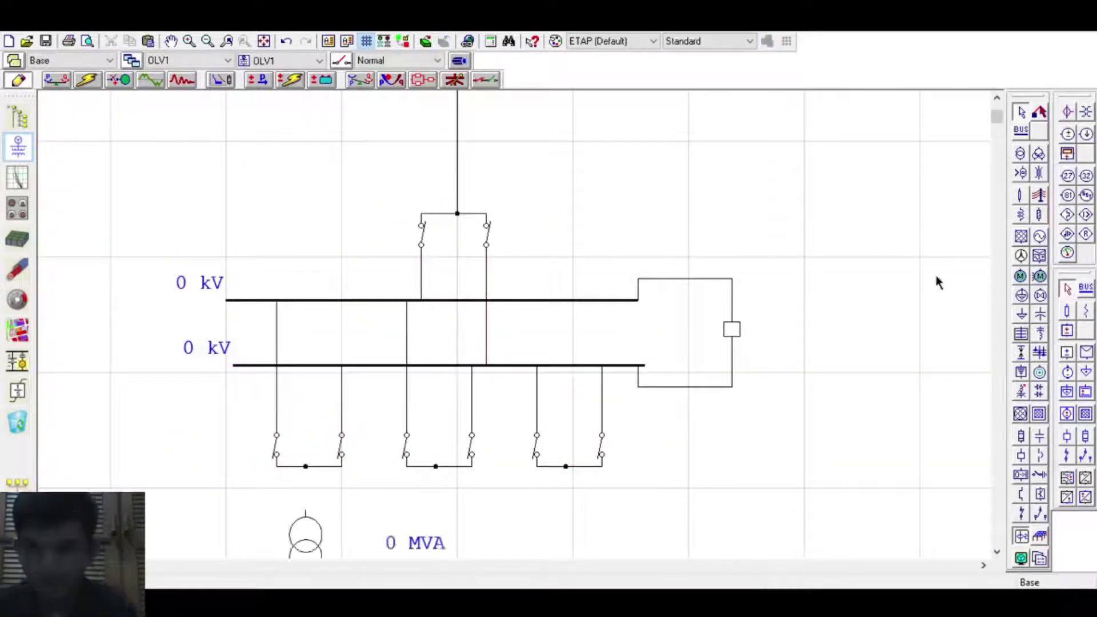
{"action": "scroll", "coordinate": [560, 473], "scroll_direction": "down", "scroll_amount": 2}
{"action": "scroll", "coordinate": [651, 383], "scroll_direction": "down", "scroll_amount": 3}
{"action": "key", "text": "Delete"}
{"action": "key", "text": "ctrl+v"}
{"action": "key", "text": "ctrl+v"}
{"action": "key", "text": "ctrl+v"}
{"action": "left_click_drag", "start_coordinate": [288, 210], "coordinate": [578, 136]}
Step: Build a separate feeder bus with two transformer-fed loads and supply it from the two-winding transformer nearest to it
{"action": "scroll", "coordinate": [309, 323], "scroll_direction": "up", "scroll_amount": 2}
{"action": "left_click", "coordinate": [1021, 131]}
{"action": "left_click_drag", "start_coordinate": [301, 367], "coordinate": [302, 303]}
{"action": "left_click_drag", "start_coordinate": [413, 371], "coordinate": [413, 303]}
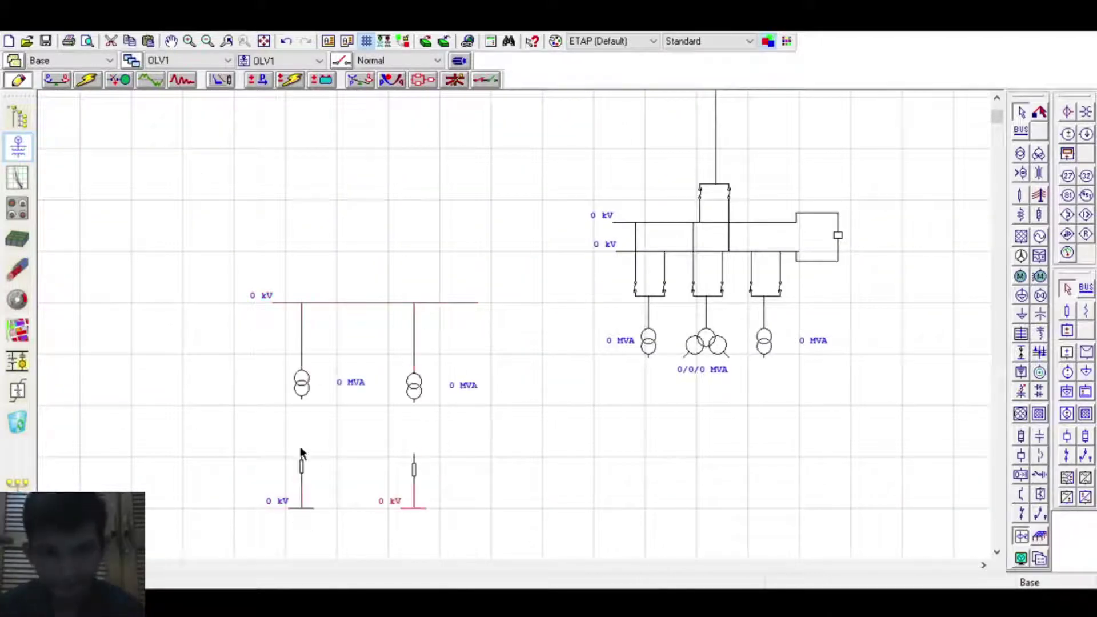
{"action": "left_click_drag", "start_coordinate": [301, 535], "coordinate": [302, 509]}
{"action": "left_click_drag", "start_coordinate": [649, 357], "coordinate": [455, 303]}
Step: Place two buses below the three-winding transformer and connect its two lower windings to them
{"action": "left_click", "coordinate": [1021, 131]}
{"action": "left_click", "coordinate": [645, 424]}
{"action": "left_click", "coordinate": [764, 425]}
{"action": "left_click_drag", "start_coordinate": [684, 357], "coordinate": [656, 424]}
{"action": "left_click_drag", "start_coordinate": [728, 357], "coordinate": [754, 425]}
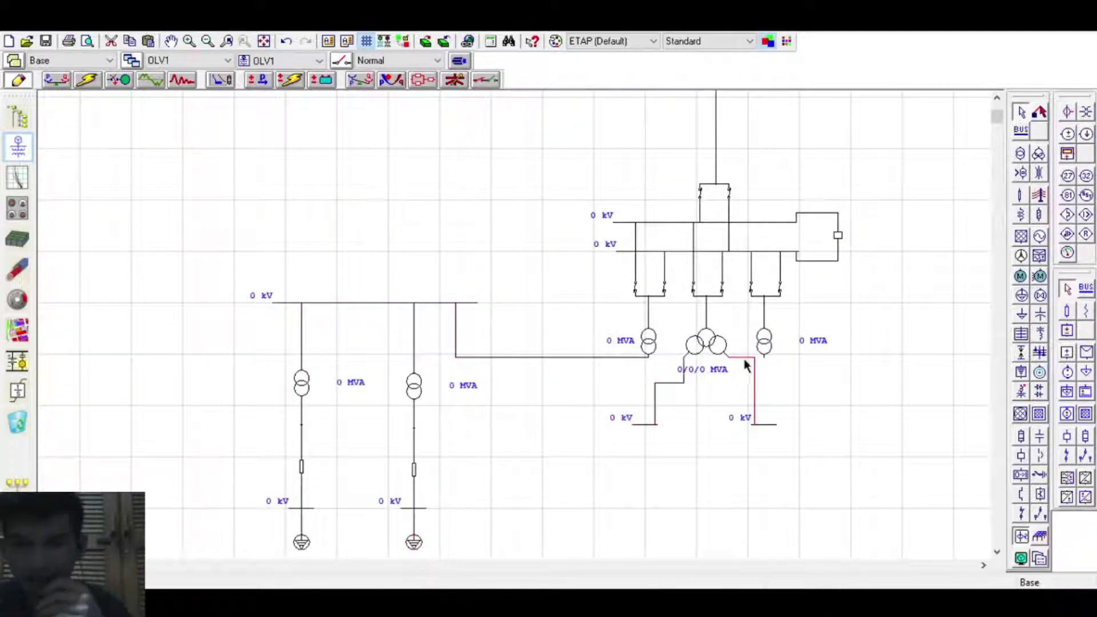
Step: Lengthen both buses under the three-winding transformer and connect a pair of two-winding transformers below each
{"action": "left_click", "coordinate": [1021, 154]}
{"action": "left_click", "coordinate": [668, 481]}
{"action": "left_click_drag", "start_coordinate": [632, 424], "coordinate": [523, 425]}
{"action": "left_click_drag", "start_coordinate": [776, 425], "coordinate": [889, 425]}
{"action": "left_click_drag", "start_coordinate": [620, 457], "coordinate": [619, 424]}
{"action": "left_click", "coordinate": [857, 479]}
{"action": "left_click_drag", "start_coordinate": [780, 466], "coordinate": [780, 425]}
Step: Connect the first transformer pair to separate lower buses and lengthen the bus that carries the loads
{"action": "scroll", "coordinate": [780, 425], "scroll_direction": "down", "scroll_amount": 3}
{"action": "left_click_drag", "start_coordinate": [620, 312], "coordinate": [620, 379]}
{"action": "left_click_drag", "start_coordinate": [517, 379], "coordinate": [456, 379]}
{"action": "left_click_drag", "start_coordinate": [556, 317], "coordinate": [556, 379]}
Step: Attach five lumped loads to the longer lower bus and one motor to the shorter bus beside it
{"action": "left_click", "coordinate": [1021, 295]}
{"action": "left_click", "coordinate": [471, 432]}
{"action": "left_click", "coordinate": [1039, 276]}
{"action": "left_click", "coordinate": [626, 429]}
{"action": "left_click_drag", "start_coordinate": [472, 425], "coordinate": [475, 380]}
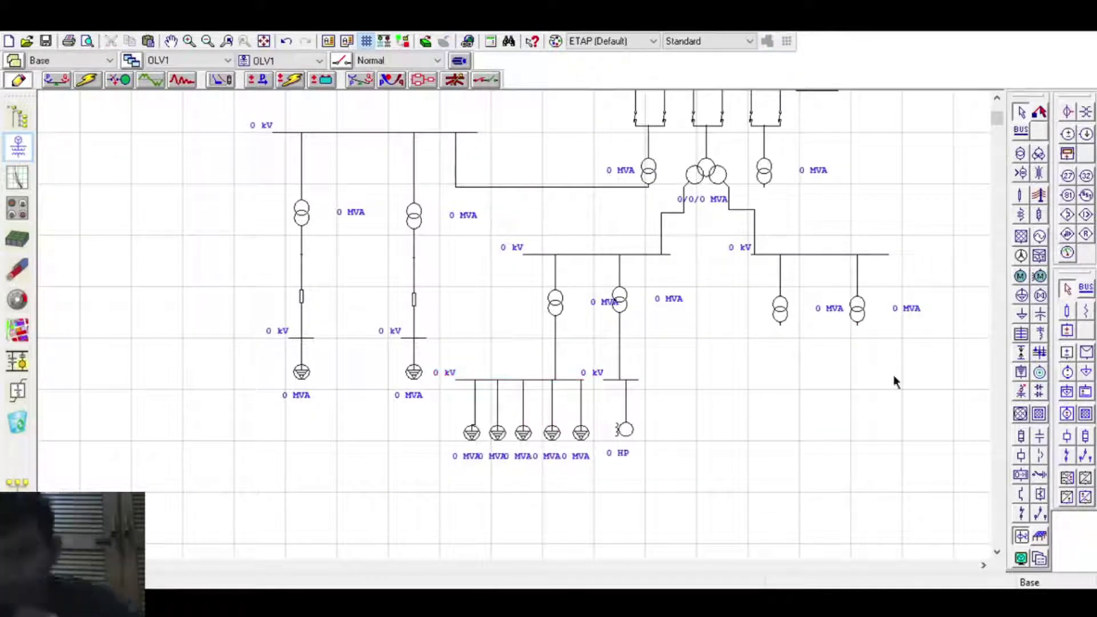
Step: Place a bus with a static load under the first transformer of the second pair and connect them
{"action": "left_click", "coordinate": [1021, 131]}
{"action": "left_click", "coordinate": [1021, 314]}
{"action": "left_click", "coordinate": [776, 437]}
{"action": "left_click_drag", "start_coordinate": [776, 431], "coordinate": [776, 379]}
{"action": "left_click_drag", "start_coordinate": [780, 326], "coordinate": [780, 379]}
Step: Paste further feeder elements, connect them to the network and lengthen the feeder bus
{"action": "scroll", "coordinate": [272, 440], "scroll_direction": "down", "scroll_amount": 3}
{"action": "key", "text": "ctrl+v"}
{"action": "left_click_drag", "start_coordinate": [312, 288], "coordinate": [231, 356]}
{"action": "mouse_move", "coordinate": [343, 288]}
{"action": "left_mouse_down"}
{"action": "mouse_move", "coordinate": [407, 355]}
{"action": "mouse_move", "coordinate": [343, 360]}
{"action": "left_mouse_up"}
{"action": "scroll", "coordinate": [384, 313], "scroll_direction": "down", "scroll_amount": 3}
{"action": "left_click_drag", "start_coordinate": [595, 344], "coordinate": [691, 343]}
{"action": "key", "text": "ctrl+v"}
Step: Paste a copy of the complete double-busbar substation with its transformers and loads beside the existing ones
{"action": "scroll", "coordinate": [495, 343], "scroll_direction": "up", "scroll_amount": 3}
{"action": "mouse_move", "coordinate": [289, 165]}
{"action": "left_mouse_down"}
{"action": "mouse_move", "coordinate": [495, 392]}
{"action": "mouse_move", "coordinate": [459, 437]}
{"action": "left_mouse_up"}
{"action": "scroll", "coordinate": [526, 350], "scroll_direction": "down", "scroll_amount": 2}
{"action": "key", "text": "ctrl+v"}
{"action": "left_click_drag", "start_coordinate": [853, 392], "coordinate": [825, 416]}
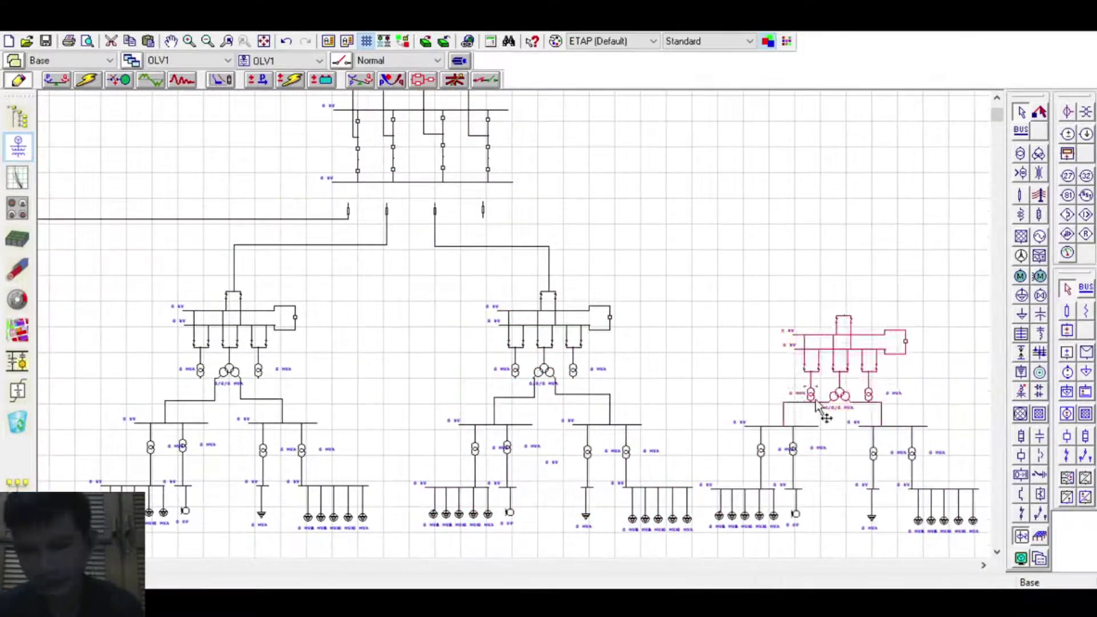
Step: Paste a fourth copy of the double-busbar substation and place it in line with the others
{"action": "scroll", "coordinate": [825, 416], "scroll_direction": "down", "scroll_amount": 3}
{"action": "key", "text": "ctrl+v"}
{"action": "scroll", "coordinate": [84, 365], "scroll_direction": "up", "scroll_amount": 3}
{"action": "left_click_drag", "start_coordinate": [276, 338], "coordinate": [180, 312]}
{"action": "left_click", "coordinate": [171, 41]}
{"action": "scroll", "coordinate": [477, 337], "scroll_direction": "up", "scroll_amount": 3}
Step: Place composite networks between neighbouring substations and connect them to the outer transformers on either side
{"action": "left_click_drag", "start_coordinate": [134, 360], "coordinate": [481, 372]}
{"action": "left_click_drag", "start_coordinate": [502, 368], "coordinate": [903, 358]}
{"action": "scroll", "coordinate": [646, 372], "scroll_direction": "down", "scroll_amount": 3}
{"action": "left_click", "coordinate": [859, 365]}
{"action": "scroll", "coordinate": [860, 365], "scroll_direction": "up", "scroll_amount": 3}
{"action": "left_click_drag", "start_coordinate": [558, 256], "coordinate": [807, 256]}
{"action": "left_click", "coordinate": [1040, 413]}
{"action": "left_click", "coordinate": [356, 245]}
{"action": "left_click_drag", "start_coordinate": [345, 245], "coordinate": [191, 234]}
{"action": "left_click_drag", "start_coordinate": [369, 245], "coordinate": [537, 236]}
Step: Connect the remaining transmission lines to the breaker chains above and run the fourth line to the fourth substation
{"action": "scroll", "coordinate": [385, 457], "scroll_direction": "down", "scroll_amount": 3}
{"action": "scroll", "coordinate": [216, 316], "scroll_direction": "up", "scroll_amount": 3}
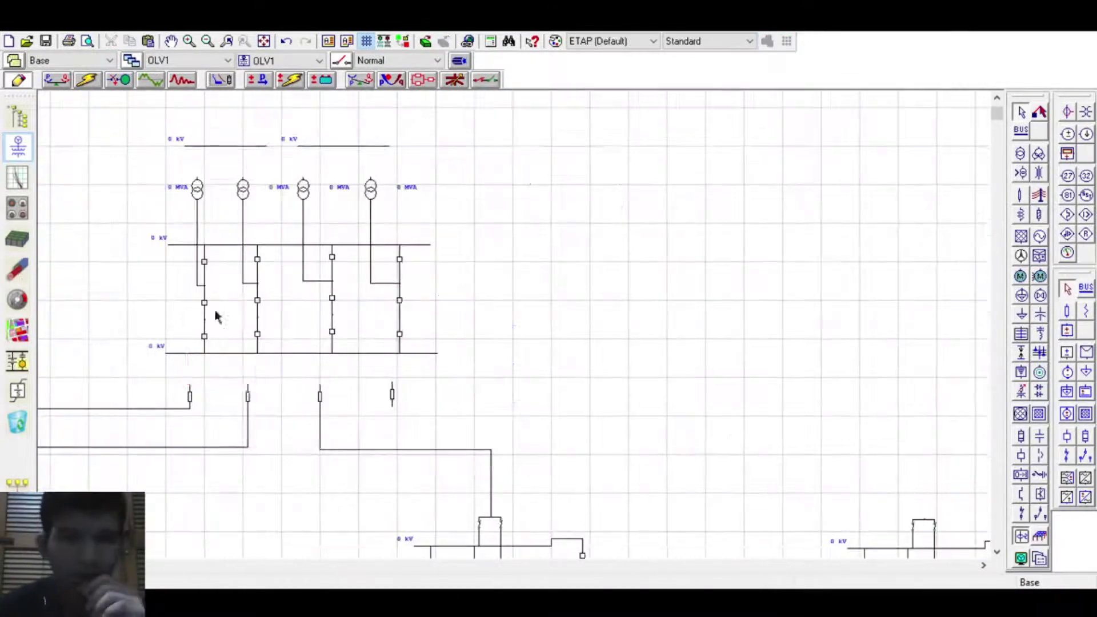
{"action": "left_click_drag", "start_coordinate": [251, 369], "coordinate": [252, 317]}
{"action": "left_click_drag", "start_coordinate": [320, 385], "coordinate": [332, 315]}
{"action": "left_click_drag", "start_coordinate": [392, 394], "coordinate": [370, 395]}
{"action": "left_click_drag", "start_coordinate": [370, 383], "coordinate": [399, 315]}
{"action": "left_click_drag", "start_coordinate": [370, 406], "coordinate": [924, 519]}
{"action": "scroll", "coordinate": [924, 519], "scroll_direction": "down", "scroll_amount": 3}
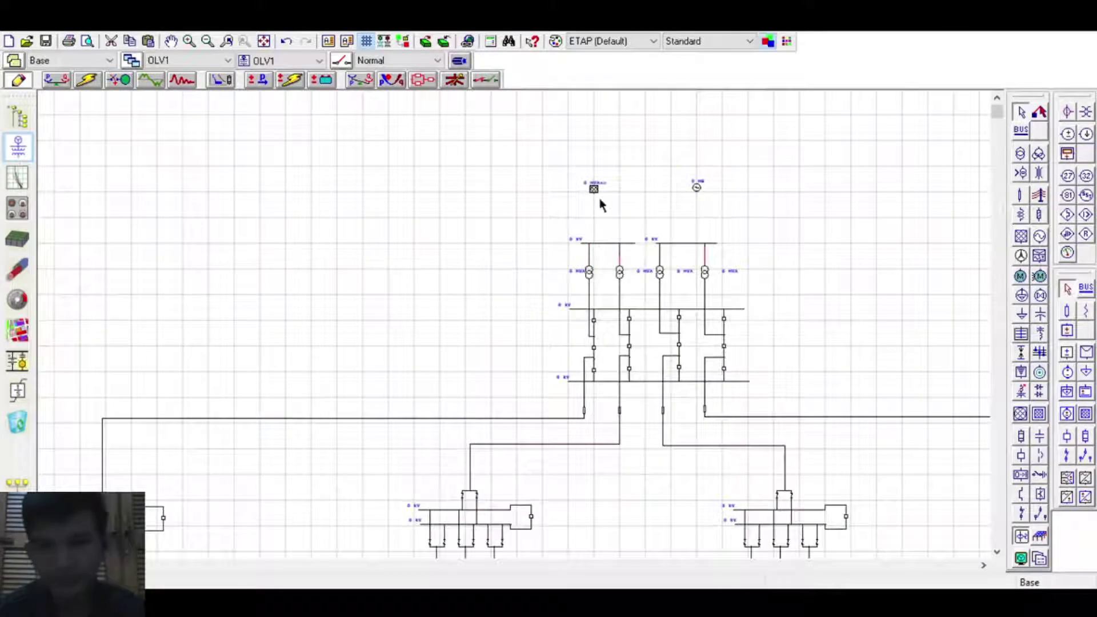
Step: Connect the power grid and generator to their buses and insert high-voltage circuit breakers around the transformers below
{"action": "left_click_drag", "start_coordinate": [594, 194], "coordinate": [594, 243]}
{"action": "left_click_drag", "start_coordinate": [687, 192], "coordinate": [687, 243]}
{"action": "scroll", "coordinate": [636, 237], "scroll_direction": "up", "scroll_amount": 3}
{"action": "double_click", "coordinate": [1021, 455]}
{"action": "left_click", "coordinate": [571, 216]}
{"action": "left_click", "coordinate": [773, 269]}
{"action": "left_click", "coordinate": [680, 300]}
{"action": "scroll", "coordinate": [66, 265], "scroll_direction": "down", "scroll_amount": 5}
{"action": "scroll", "coordinate": [111, 315], "scroll_direction": "up", "scroll_amount": 5}
Step: Insert high-voltage circuit breakers along the transmission line feeders
{"action": "left_click", "coordinate": [158, 432]}
{"action": "left_click", "coordinate": [246, 438]}
{"action": "left_click", "coordinate": [332, 438]}
{"action": "left_click", "coordinate": [635, 520]}
{"action": "left_click", "coordinate": [568, 360]}
{"action": "left_click", "coordinate": [434, 367]}
{"action": "left_click", "coordinate": [609, 194]}
{"action": "left_click", "coordinate": [375, 444]}
Step: Insert circuit breakers in the transformer branches and composite network ties of the first substations
{"action": "scroll", "coordinate": [825, 347], "scroll_direction": "down", "scroll_amount": 1}
{"action": "scroll", "coordinate": [500, 436], "scroll_direction": "down", "scroll_amount": 1}
{"action": "left_click", "coordinate": [539, 436]}
{"action": "left_click", "coordinate": [693, 430]}
{"action": "left_click", "coordinate": [683, 343]}
{"action": "left_click", "coordinate": [920, 440]}
{"action": "left_click", "coordinate": [924, 343]}
{"action": "scroll", "coordinate": [924, 342], "scroll_direction": "right", "scroll_amount": 5}
{"action": "left_click", "coordinate": [549, 370]}
Step: Add the missing circuit breakers to the transformer branches and ties of the remaining substations
{"action": "left_click", "coordinate": [567, 470]}
{"action": "left_click", "coordinate": [606, 471]}
{"action": "scroll", "coordinate": [731, 471], "scroll_direction": "right", "scroll_amount": 5}
{"action": "left_click", "coordinate": [602, 467]}
{"action": "left_click", "coordinate": [633, 469]}
{"action": "left_click", "coordinate": [503, 470]}
{"action": "left_click", "coordinate": [603, 387]}
{"action": "left_click", "coordinate": [626, 212]}
{"action": "scroll", "coordinate": [803, 215], "scroll_direction": "left", "scroll_amount": 5}
{"action": "left_click", "coordinate": [392, 379]}
{"action": "left_click", "coordinate": [747, 226]}
{"action": "scroll", "coordinate": [602, 208], "scroll_direction": "right", "scroll_amount": 3}
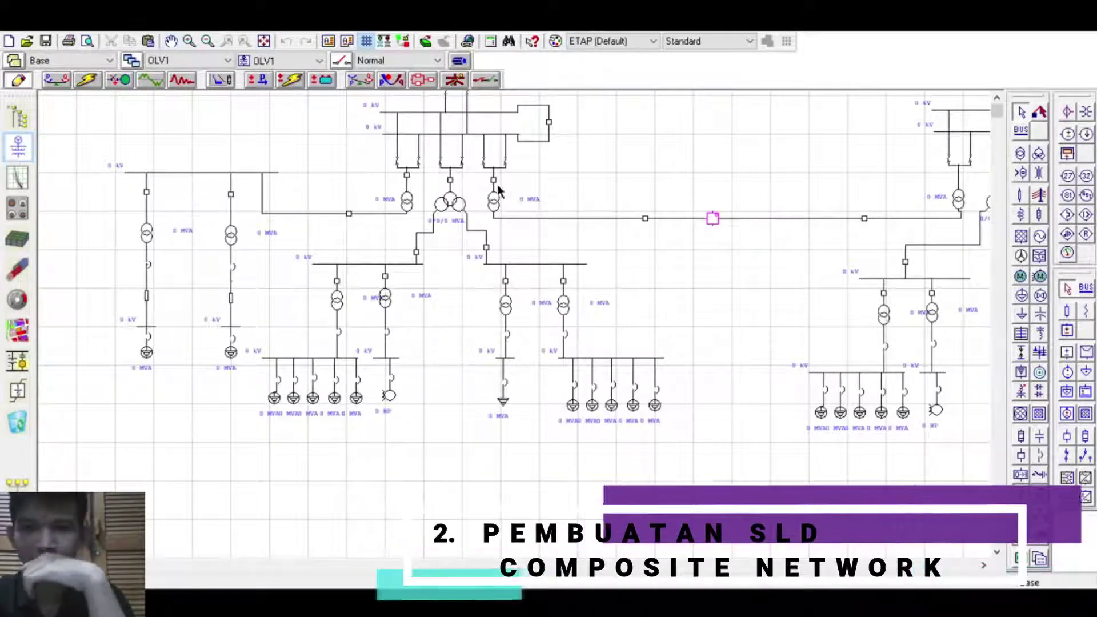
Step: Open the composite network between two substations and place a bus feeding four two-winding transformers inside it
{"action": "double_click", "coordinate": [712, 218]}
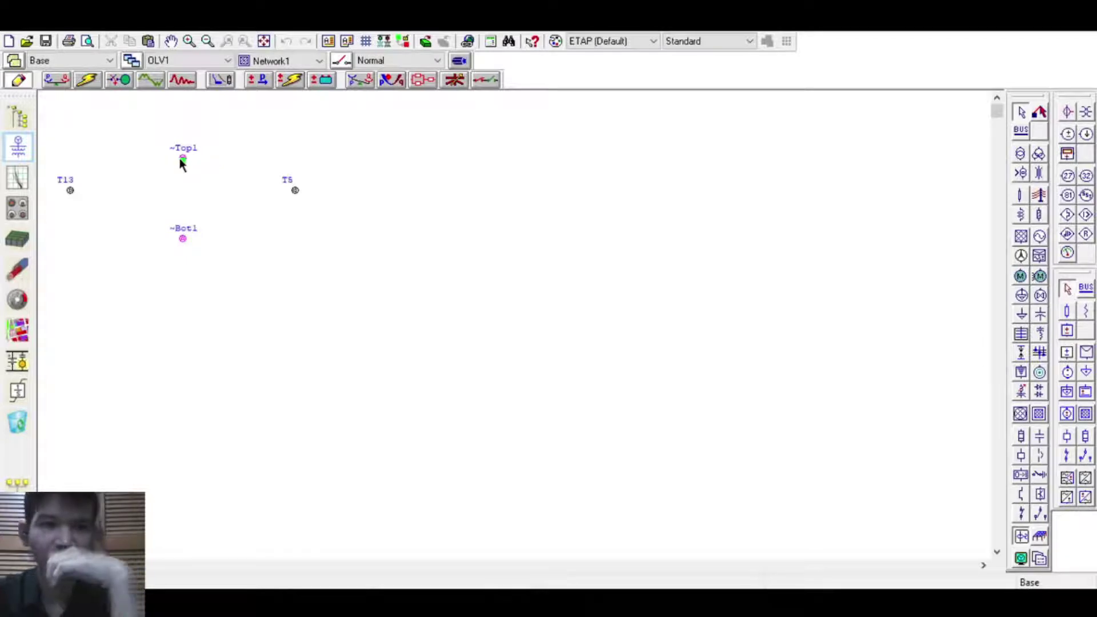
{"action": "left_click_drag", "start_coordinate": [171, 189], "coordinate": [171, 189]}
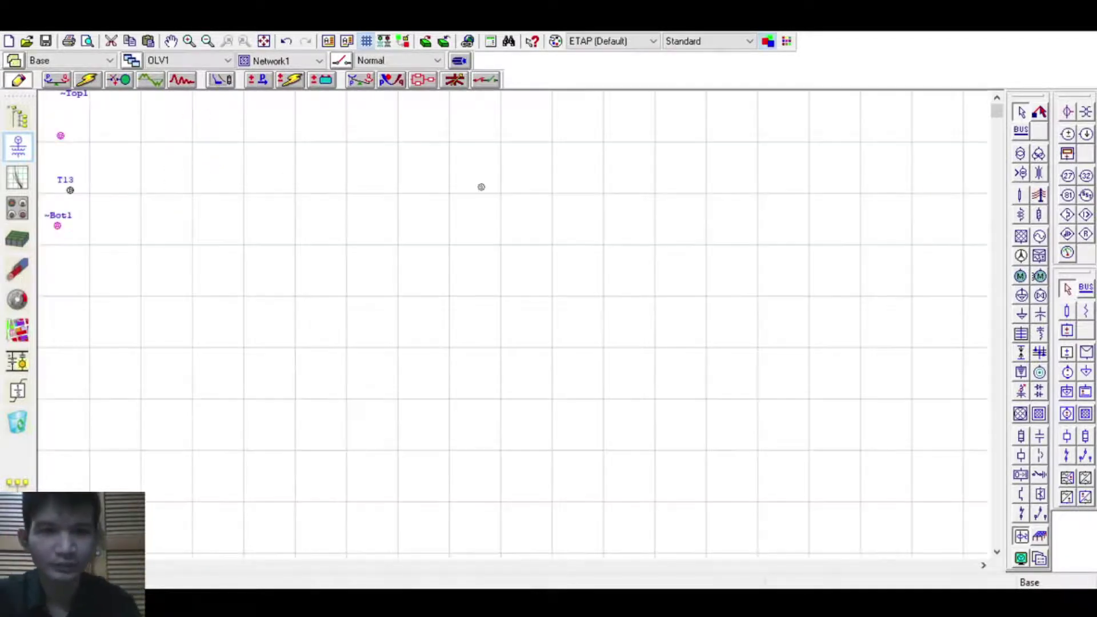
{"action": "left_click", "coordinate": [1020, 131]}
{"action": "left_click_drag", "start_coordinate": [365, 347], "coordinate": [506, 350]}
{"action": "left_click", "coordinate": [1020, 153]}
{"action": "left_click_drag", "start_coordinate": [295, 408], "coordinate": [295, 348]}
{"action": "scroll", "coordinate": [649, 513], "scroll_direction": "down", "scroll_amount": 4}
Step: Place a load bus with three motors and two static loads, each connected through a low-voltage breaker
{"action": "left_click", "coordinate": [384, 314]}
{"action": "left_click_drag", "start_coordinate": [396, 315], "coordinate": [548, 315]}
{"action": "left_click", "coordinate": [1021, 276]}
{"action": "left_click", "coordinate": [1021, 296]}
{"action": "left_click", "coordinate": [482, 371]}
{"action": "left_click", "coordinate": [1021, 495]}
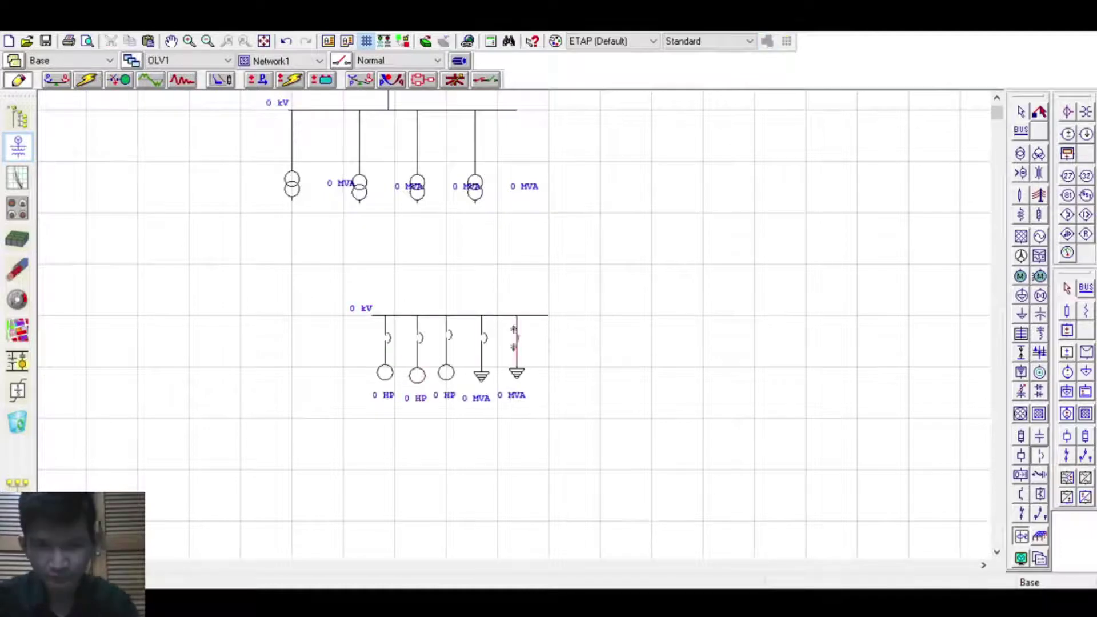
Step: Duplicate the load bus group into four and arrange them in a row beneath the transformers
{"action": "left_click_drag", "start_coordinate": [177, 315], "coordinate": [394, 319]}
{"action": "left_click", "coordinate": [208, 41]}
{"action": "left_click_drag", "start_coordinate": [612, 394], "coordinate": [69, 119]}
{"action": "left_click_drag", "start_coordinate": [222, 219], "coordinate": [402, 227]}
{"action": "left_click_drag", "start_coordinate": [455, 323], "coordinate": [548, 323]}
Step: Connect the four transformers to their load buses and select the whole composite network layout
{"action": "left_click_drag", "start_coordinate": [346, 272], "coordinate": [246, 324]}
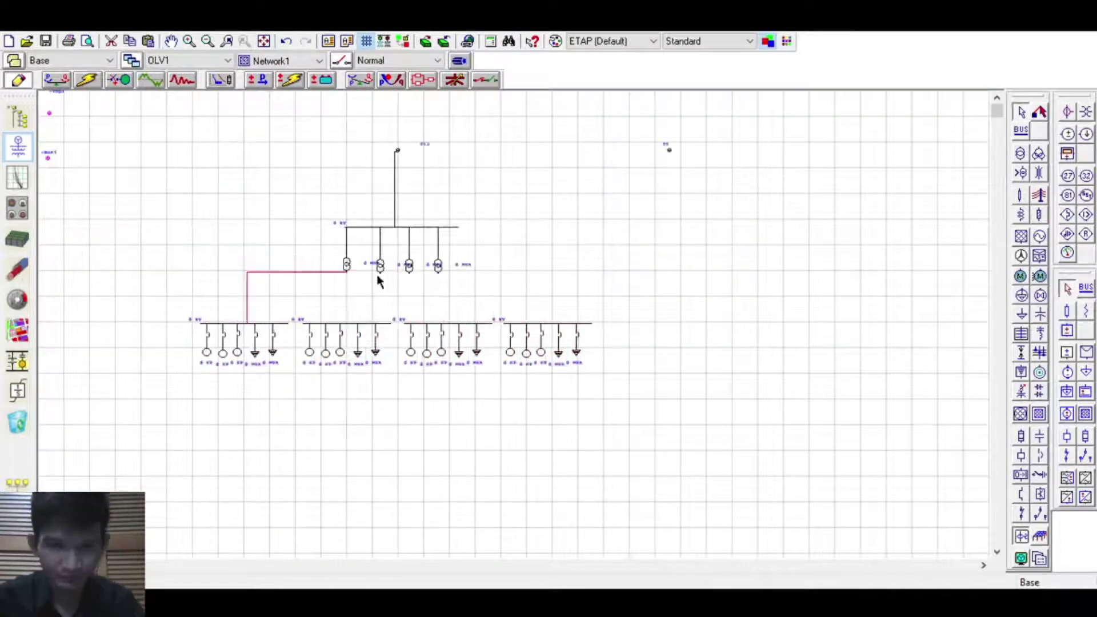
{"action": "left_click", "coordinate": [189, 41]}
{"action": "left_click_drag", "start_coordinate": [386, 280], "coordinate": [327, 406]}
{"action": "left_click_drag", "start_coordinate": [460, 280], "coordinate": [546, 406]}
{"action": "left_click_drag", "start_coordinate": [533, 280], "coordinate": [794, 406]}
{"action": "left_click", "coordinate": [208, 41]}
{"action": "left_click_drag", "start_coordinate": [843, 440], "coordinate": [241, 140]}
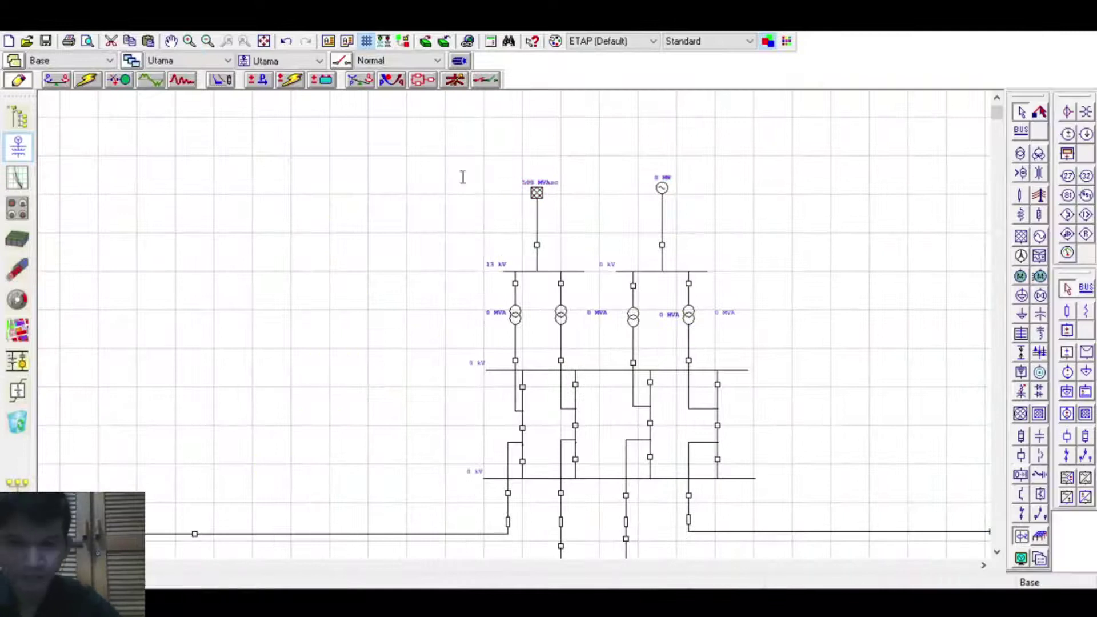
Step: Check the project's standard and frequency settings and accept them
{"action": "scroll", "coordinate": [534, 396], "scroll_direction": "up", "scroll_amount": 3}
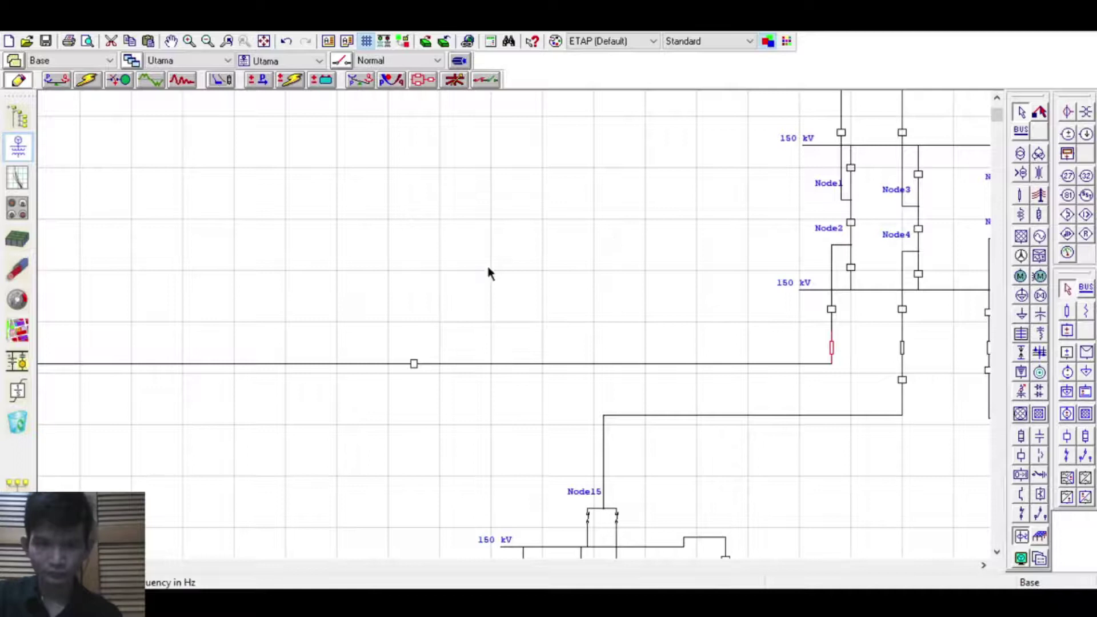
{"action": "left_click", "coordinate": [123, 22]}
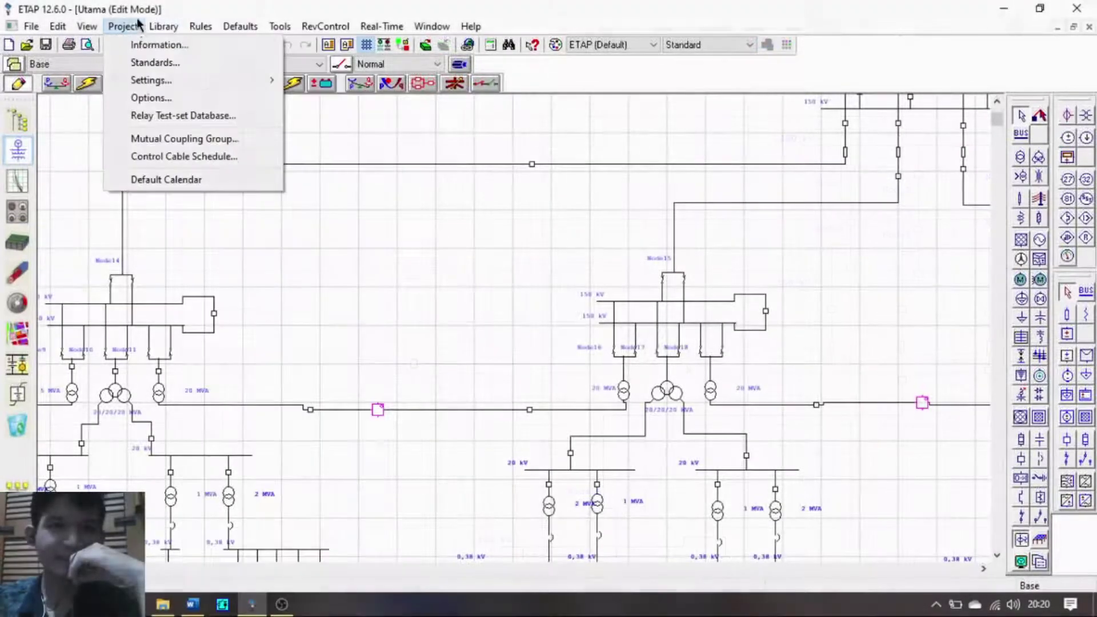
{"action": "left_click", "coordinate": [163, 62]}
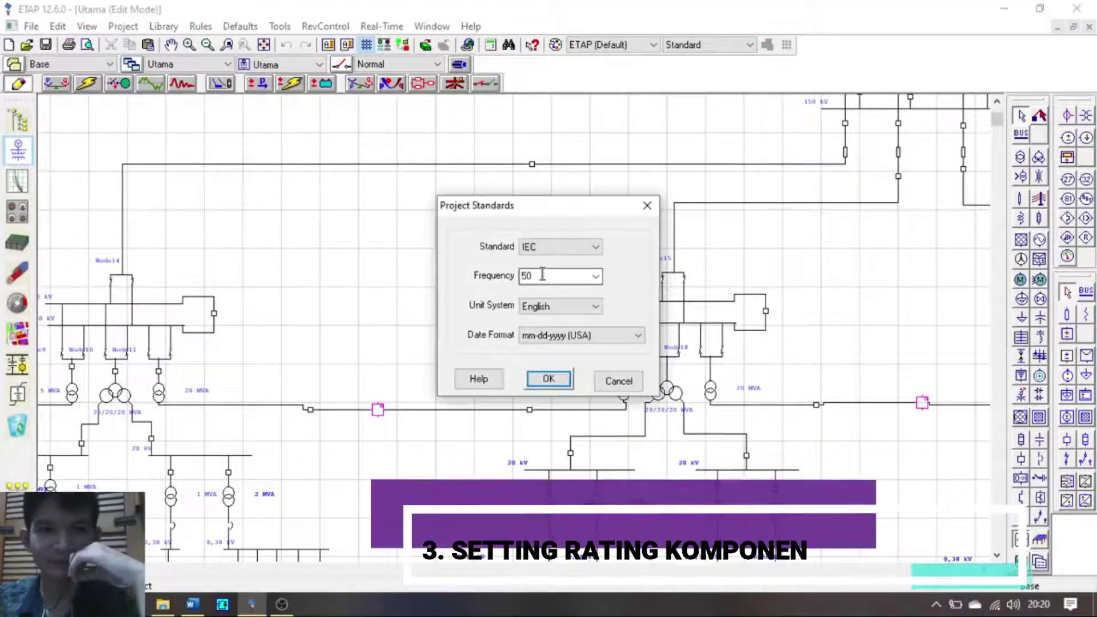
{"action": "left_click", "coordinate": [549, 379]}
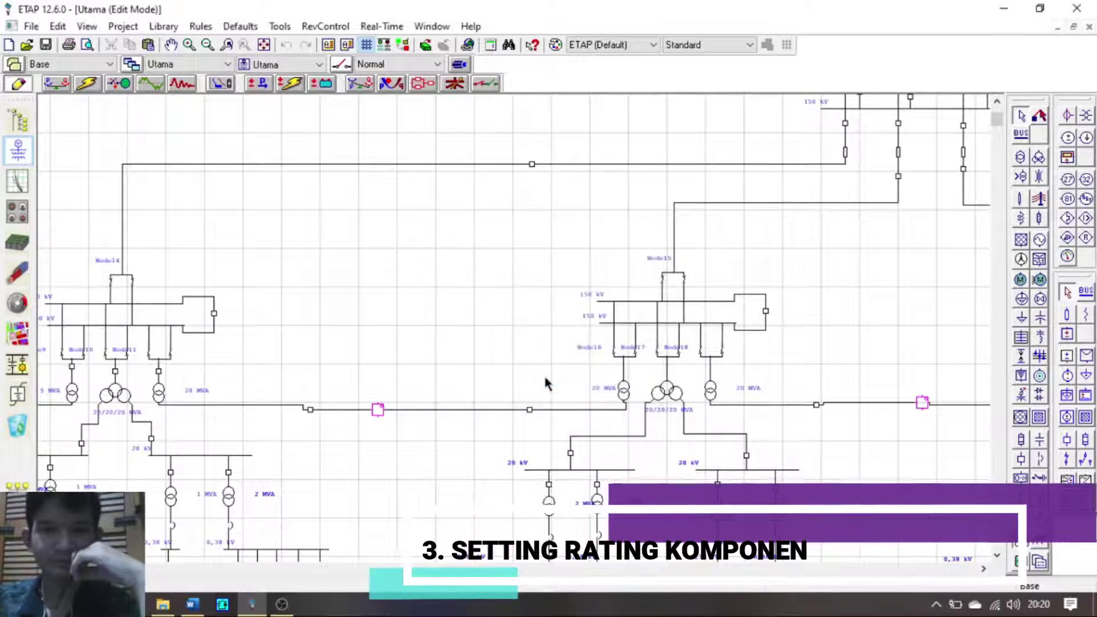
Step: Review the power grid's rated voltage and short-circuit data in its editor
{"action": "left_click", "coordinate": [173, 46]}
{"action": "left_click_drag", "start_coordinate": [902, 197], "coordinate": [623, 361]}
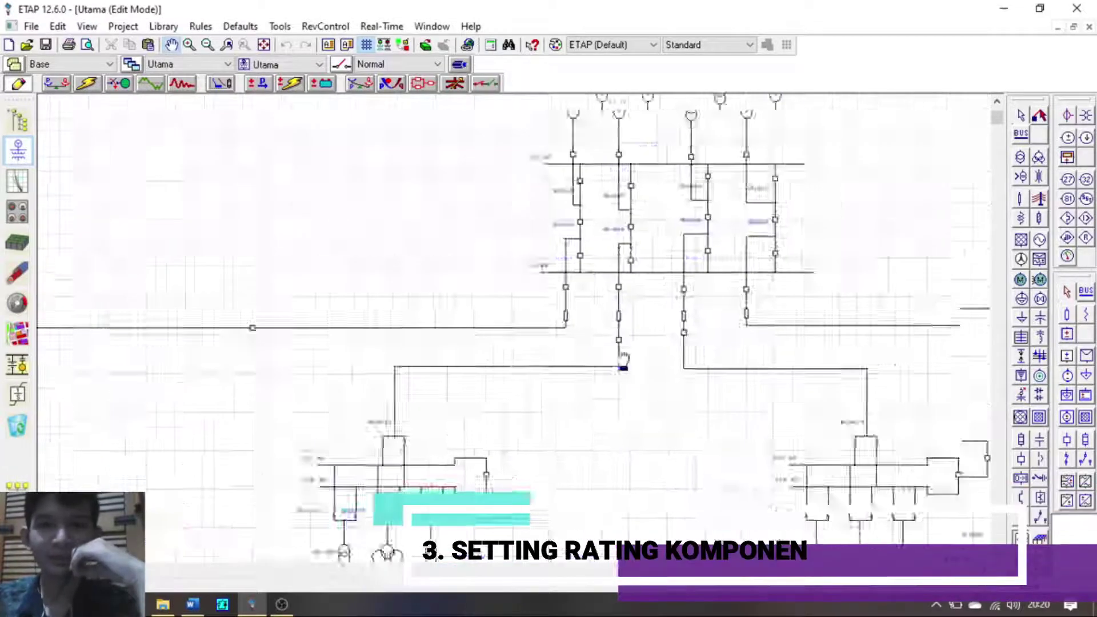
{"action": "left_click_drag", "start_coordinate": [683, 255], "coordinate": [642, 363]}
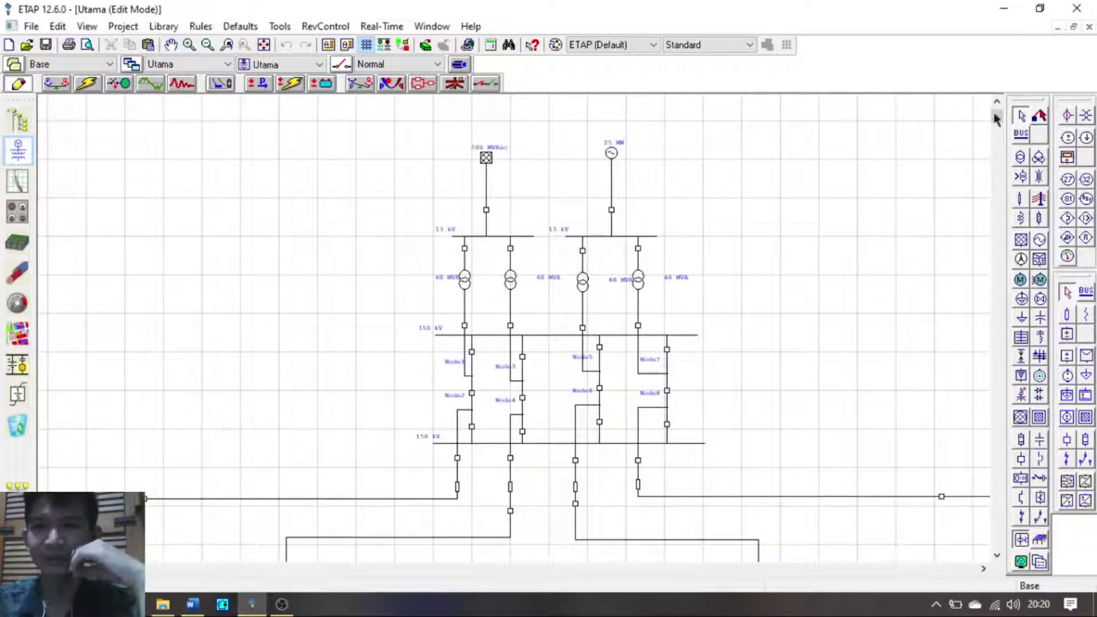
{"action": "double_click", "coordinate": [486, 159]}
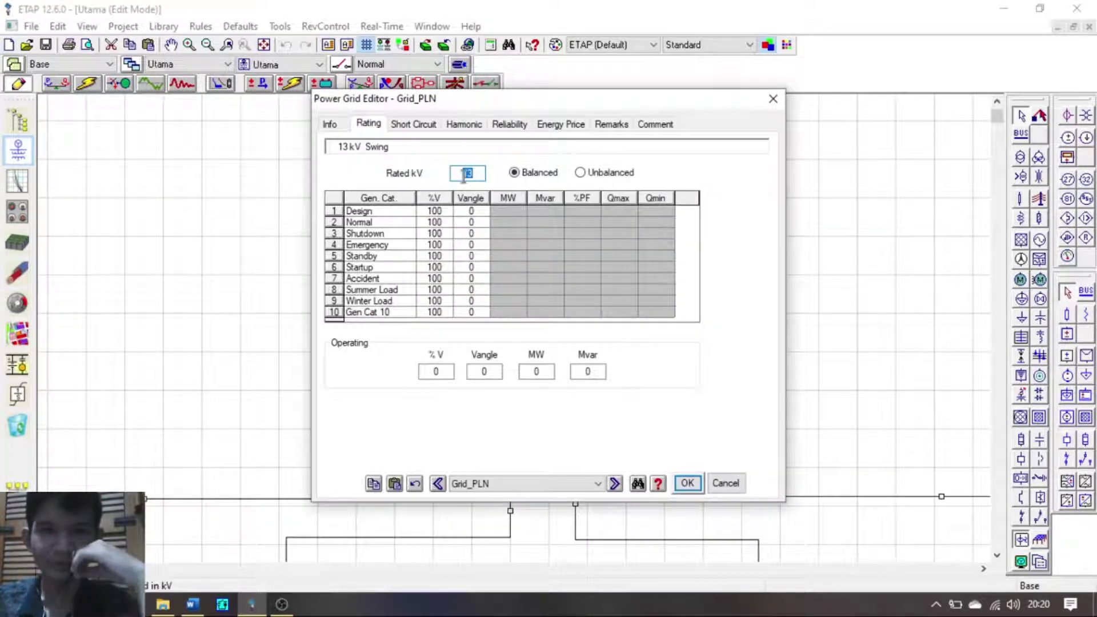
{"action": "left_click", "coordinate": [407, 126]}
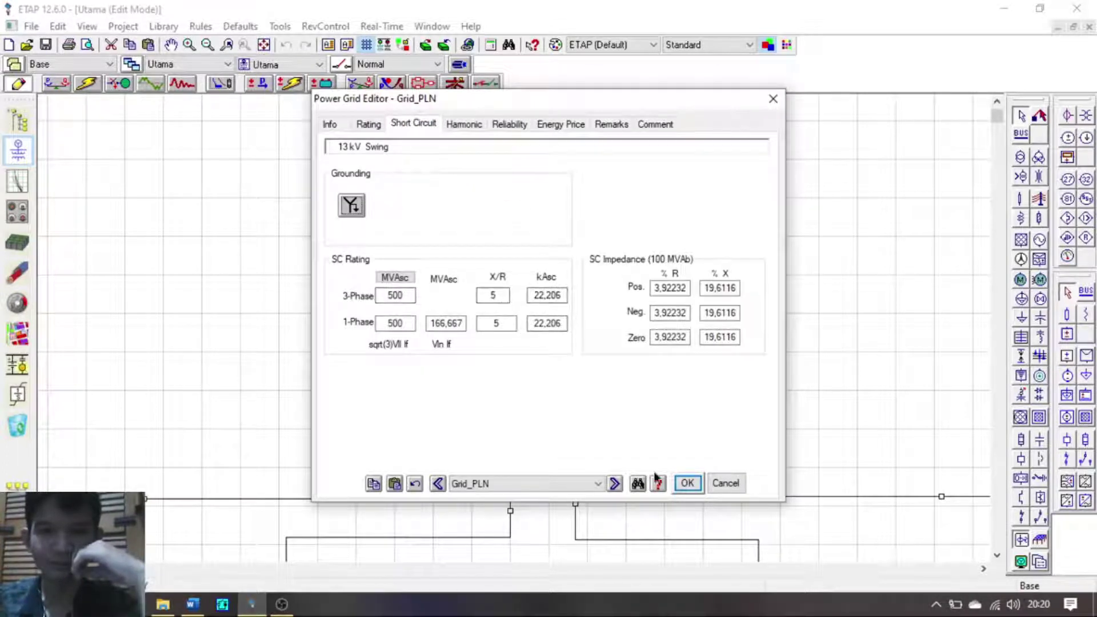
{"action": "left_click", "coordinate": [684, 482]}
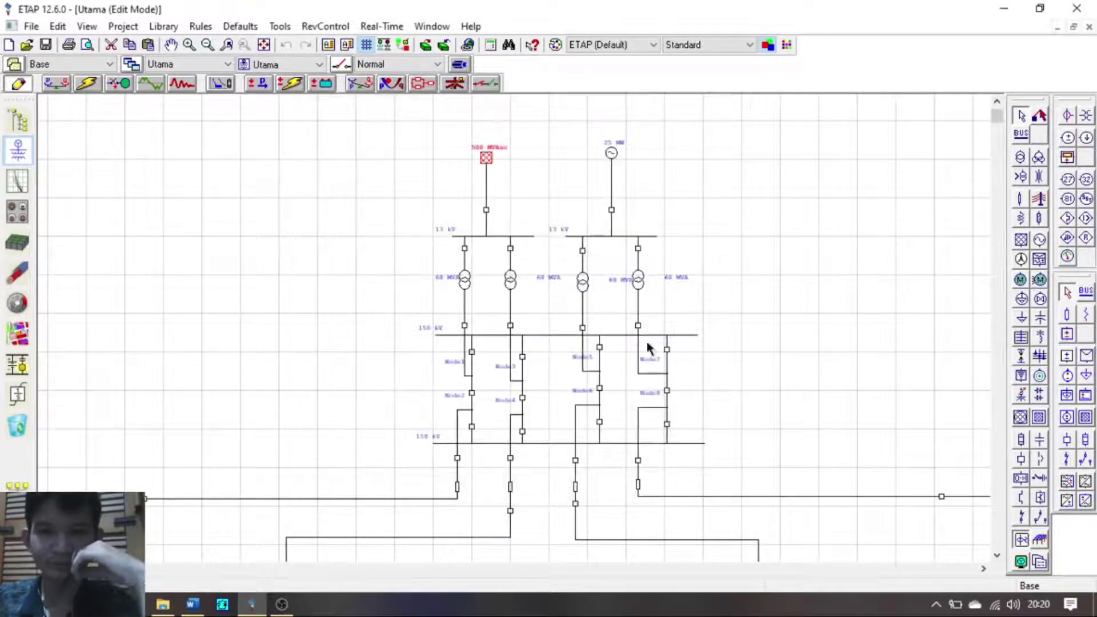
Step: Review the synchronous generator's rating, operation mode, impedance model and grounding data
{"action": "double_click", "coordinate": [612, 153]}
{"action": "left_click", "coordinate": [417, 107]}
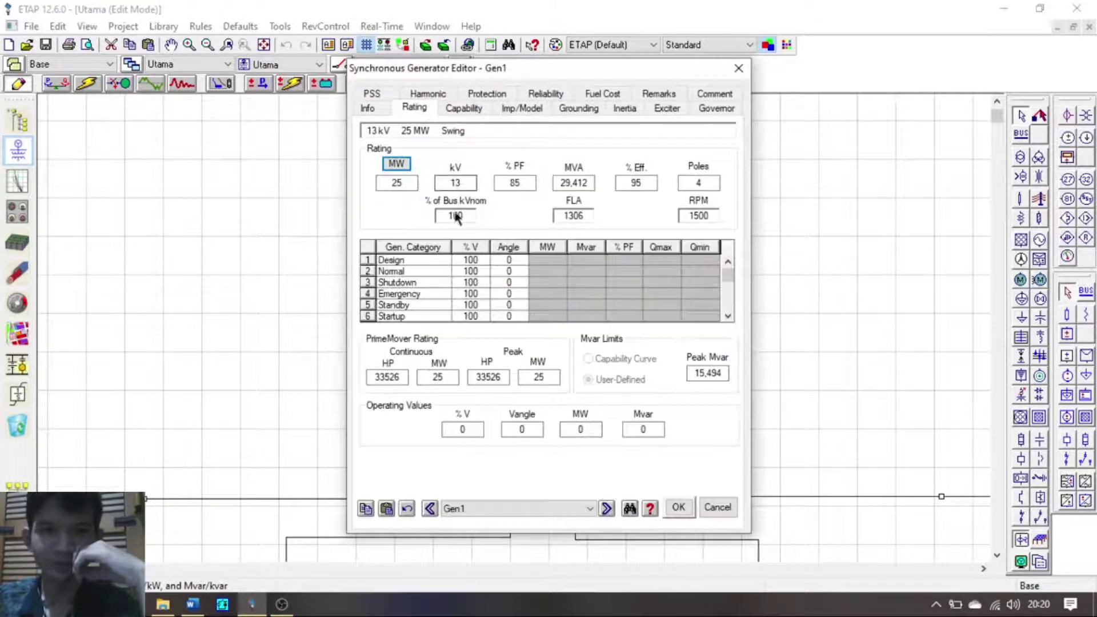
{"action": "left_click", "coordinate": [370, 110]}
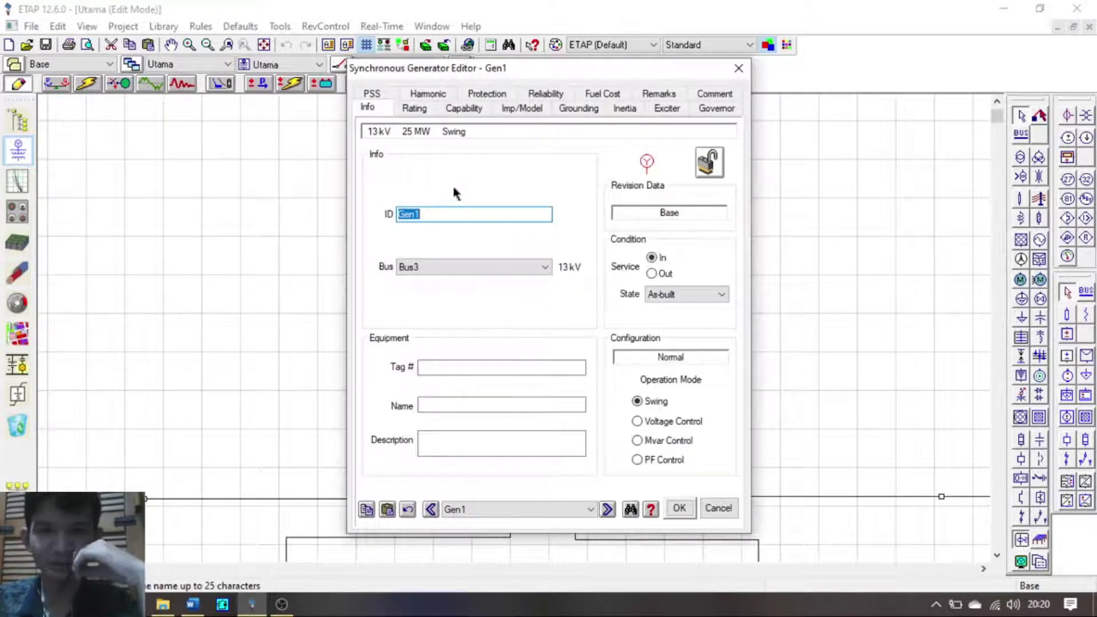
{"action": "left_click", "coordinate": [416, 108]}
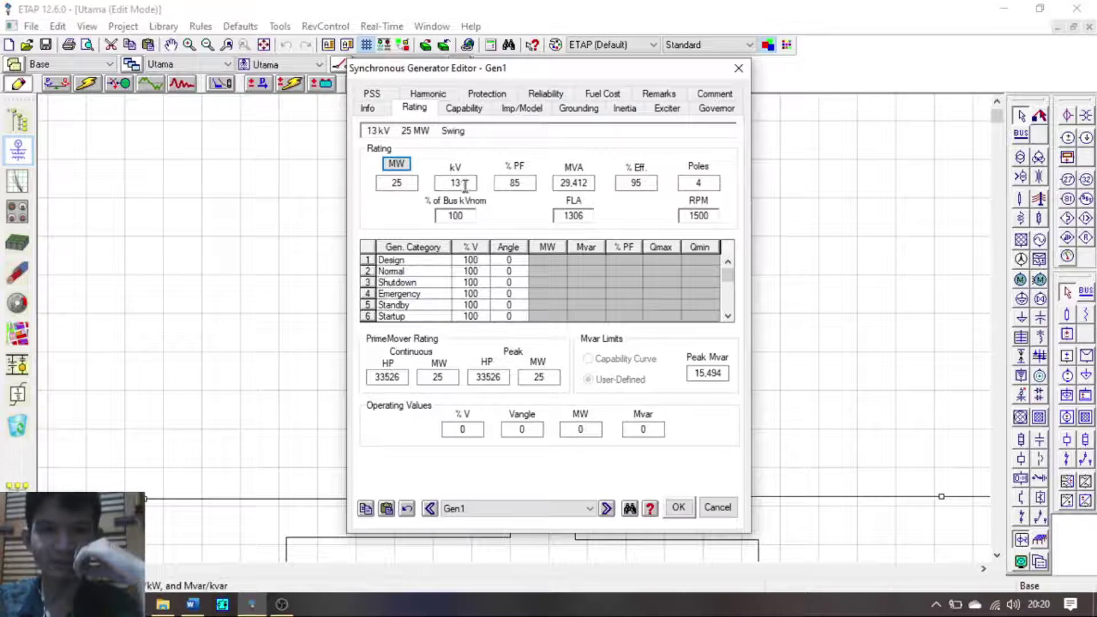
{"action": "left_click", "coordinate": [528, 111]}
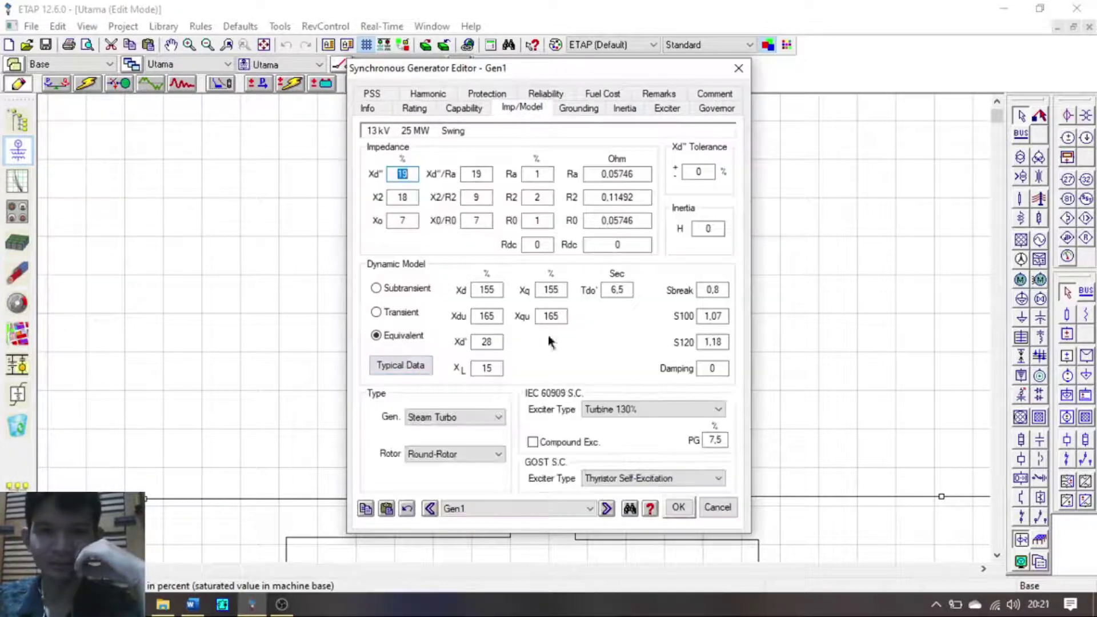
{"action": "left_click", "coordinate": [575, 110]}
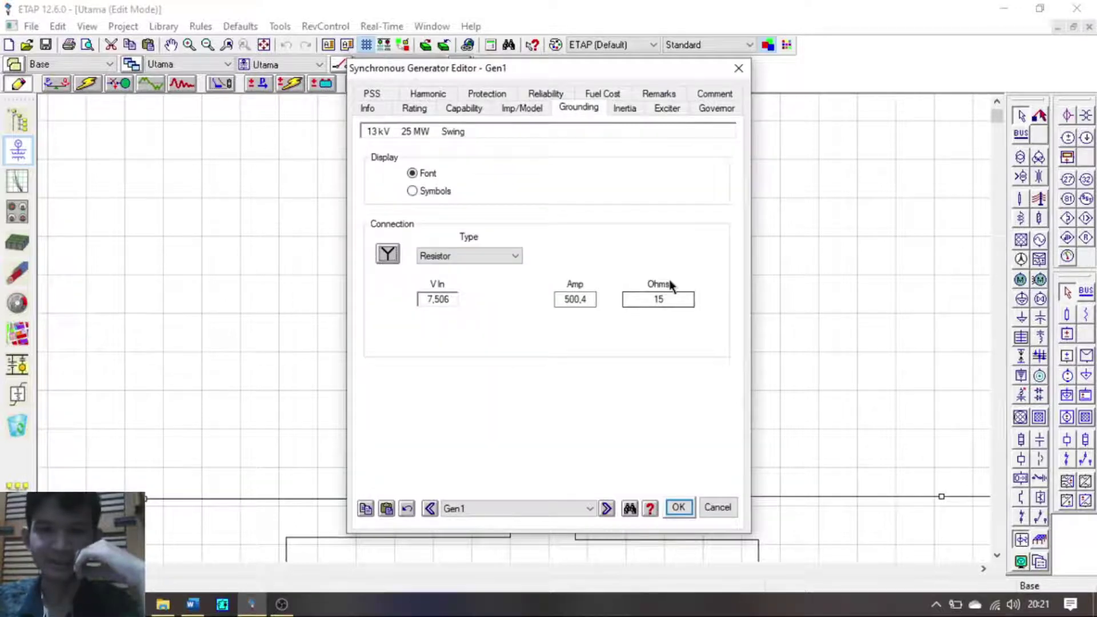
{"action": "left_click", "coordinate": [679, 508]}
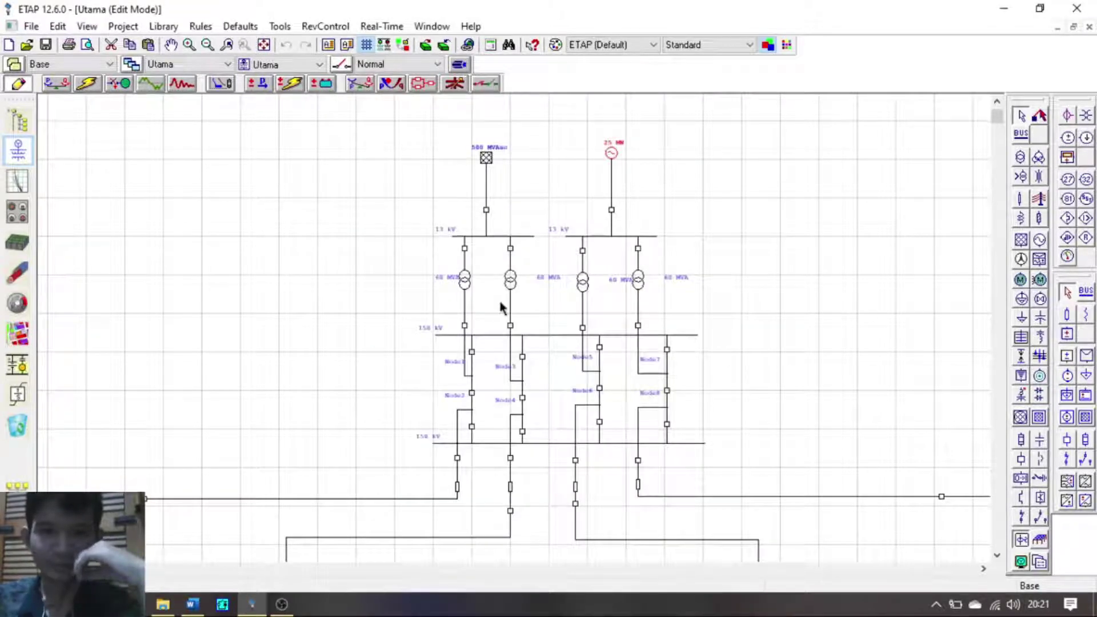
Step: Review the rating, impedance, tap and grounding data of the first transformer under the grid bus
{"action": "scroll", "coordinate": [501, 307], "scroll_direction": "up", "scroll_amount": 2}
{"action": "double_click", "coordinate": [450, 276]}
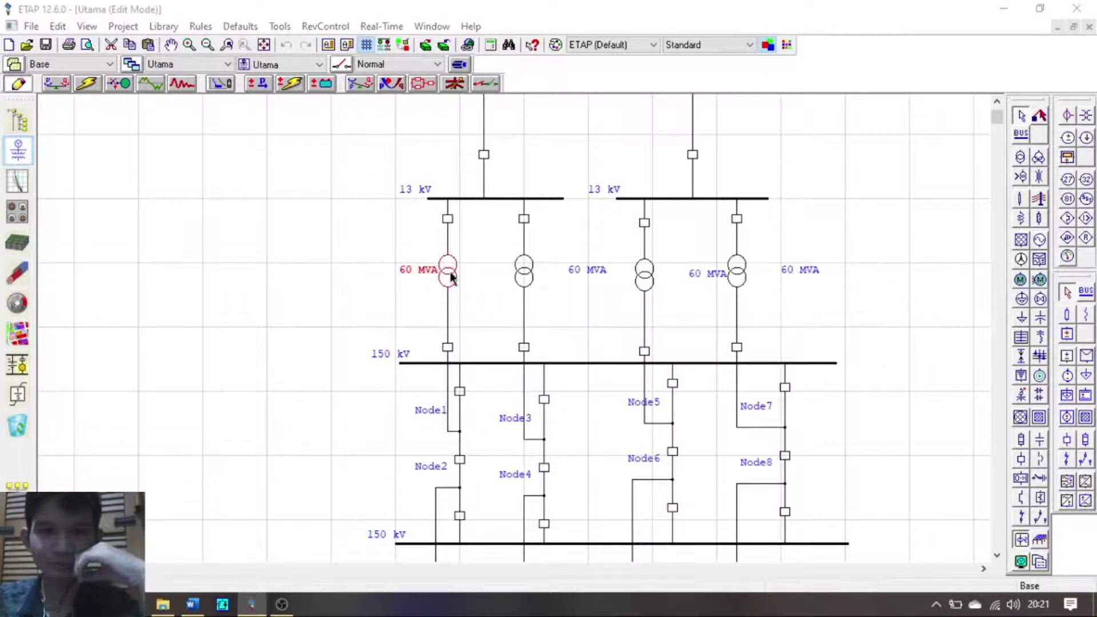
{"action": "left_click", "coordinate": [414, 95]}
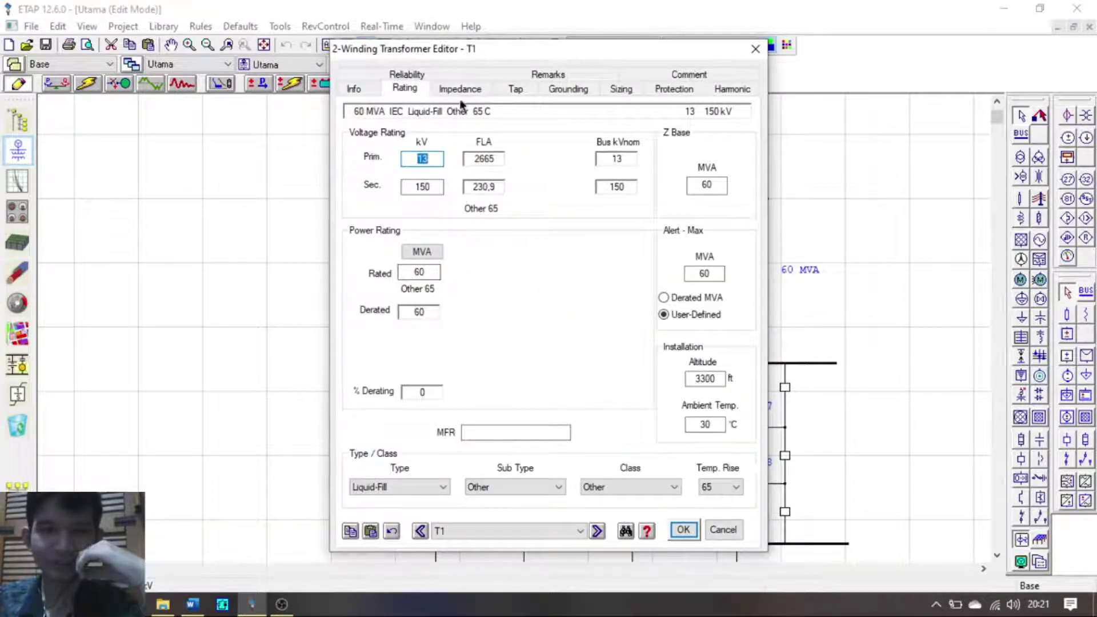
{"action": "left_click", "coordinate": [460, 90]}
{"action": "left_click", "coordinate": [412, 93]}
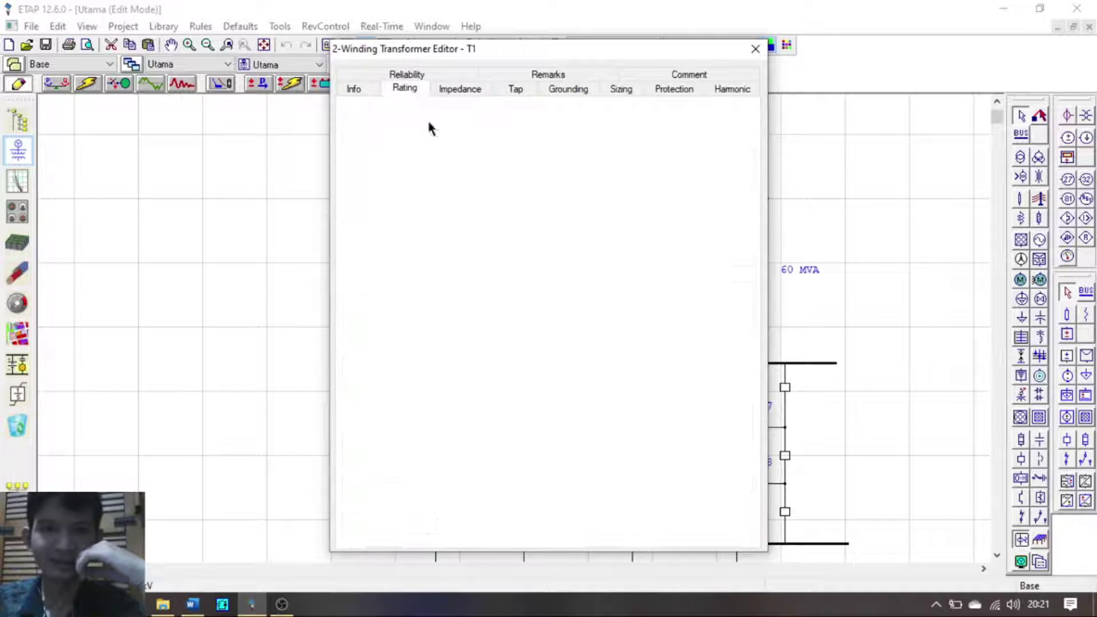
{"action": "left_click", "coordinate": [468, 94]}
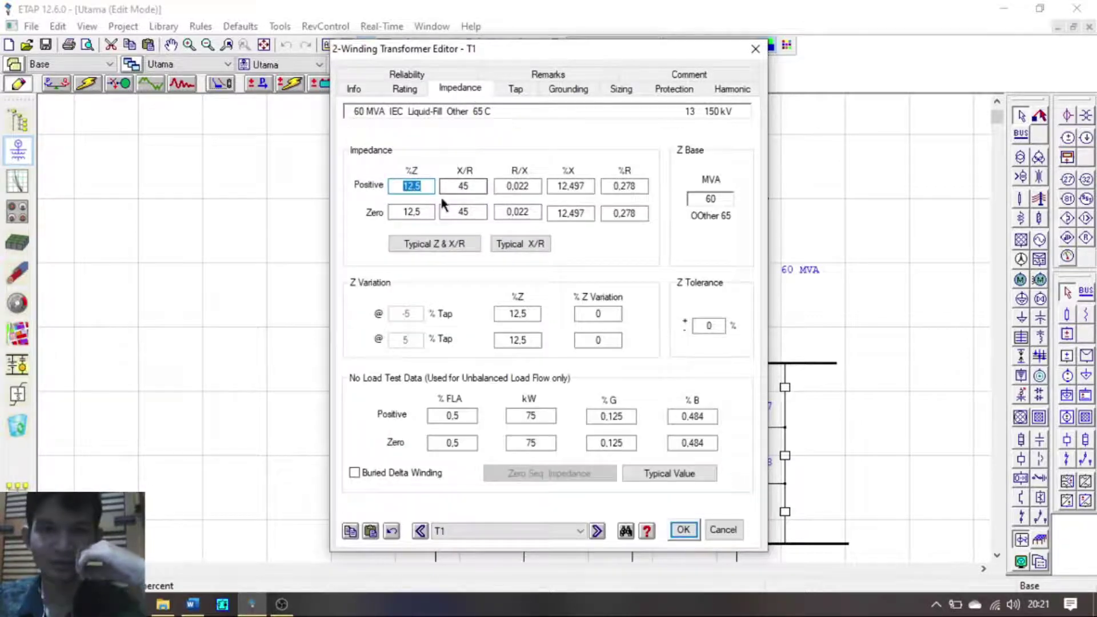
{"action": "left_click", "coordinate": [523, 93]}
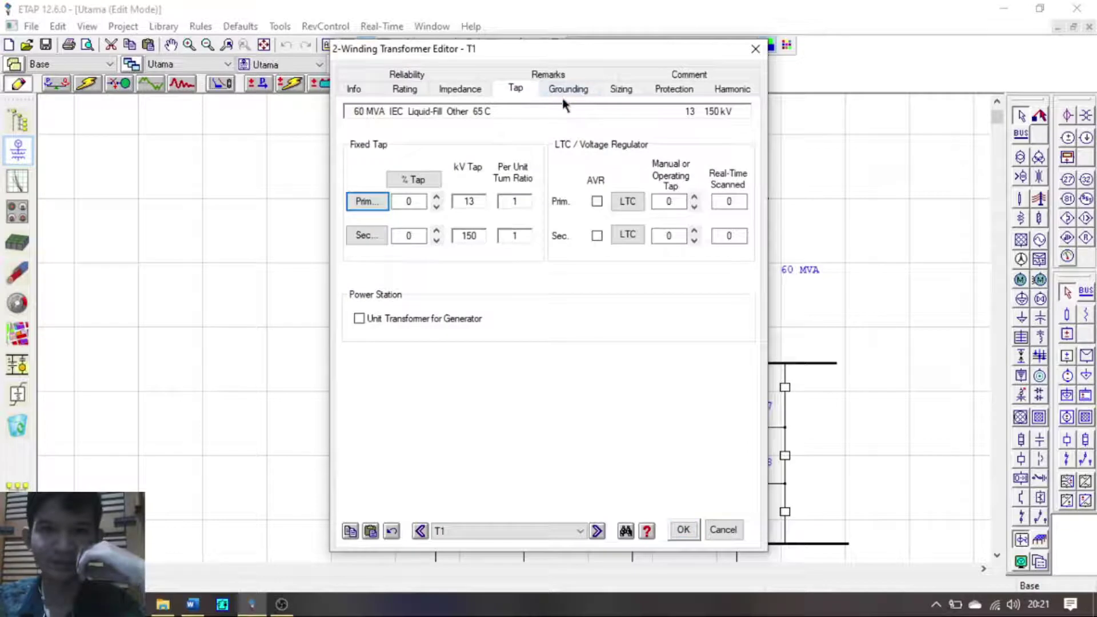
{"action": "left_click", "coordinate": [567, 91]}
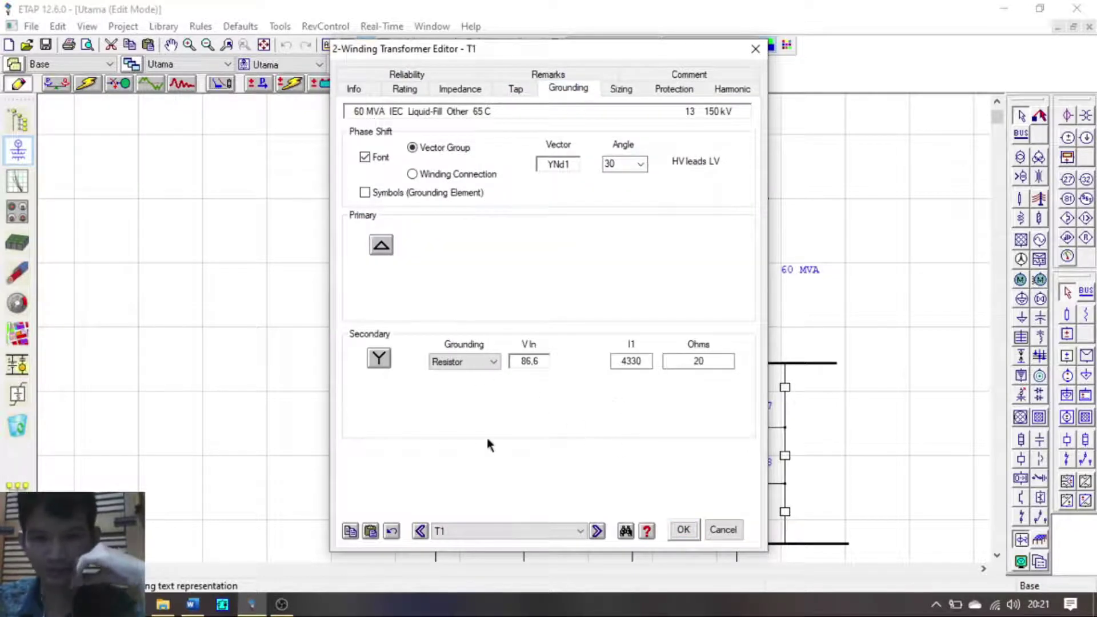
{"action": "left_click", "coordinate": [684, 531]}
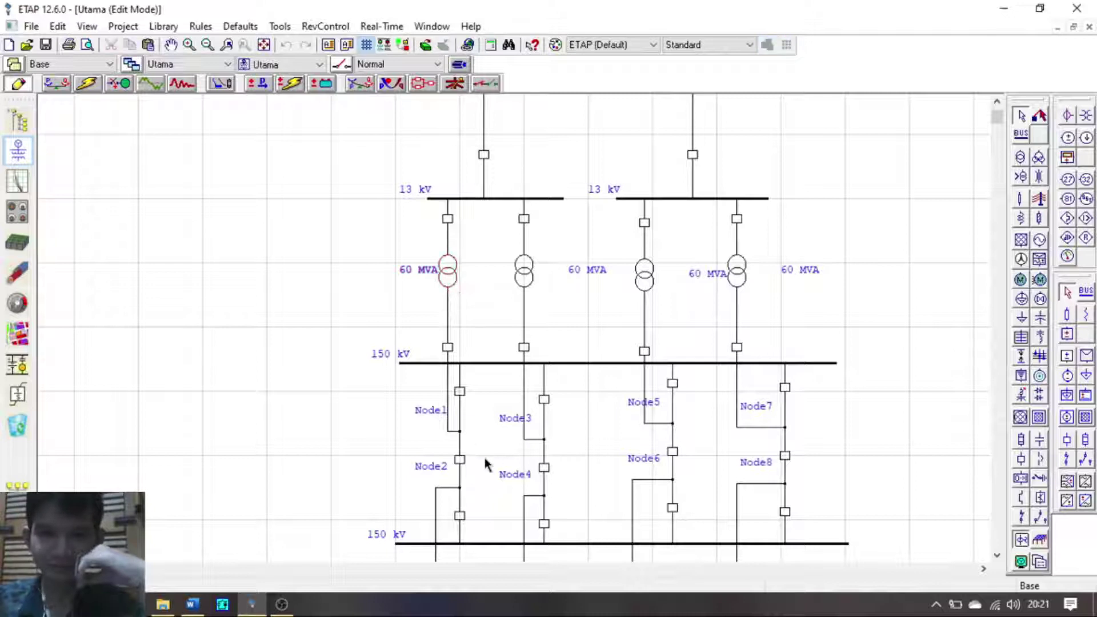
Step: Review the phase conductor and ground wire parameters of the leftmost transmission line below the lower 150 kV bus
{"action": "left_click_drag", "start_coordinate": [485, 461], "coordinate": [483, 178]}
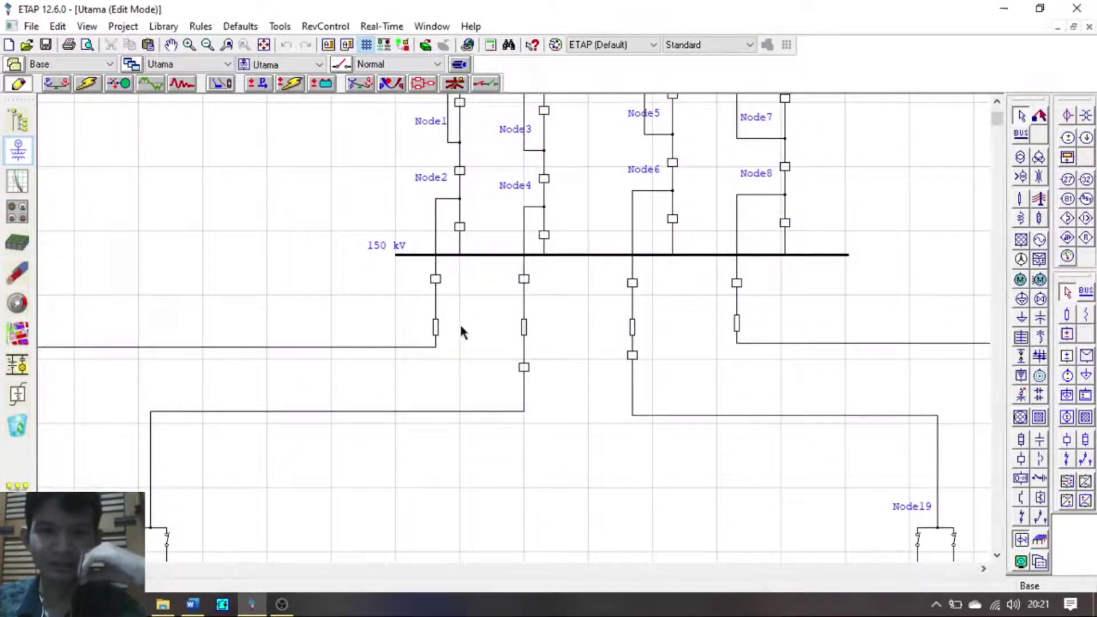
{"action": "double_click", "coordinate": [443, 326]}
{"action": "left_click", "coordinate": [544, 322]}
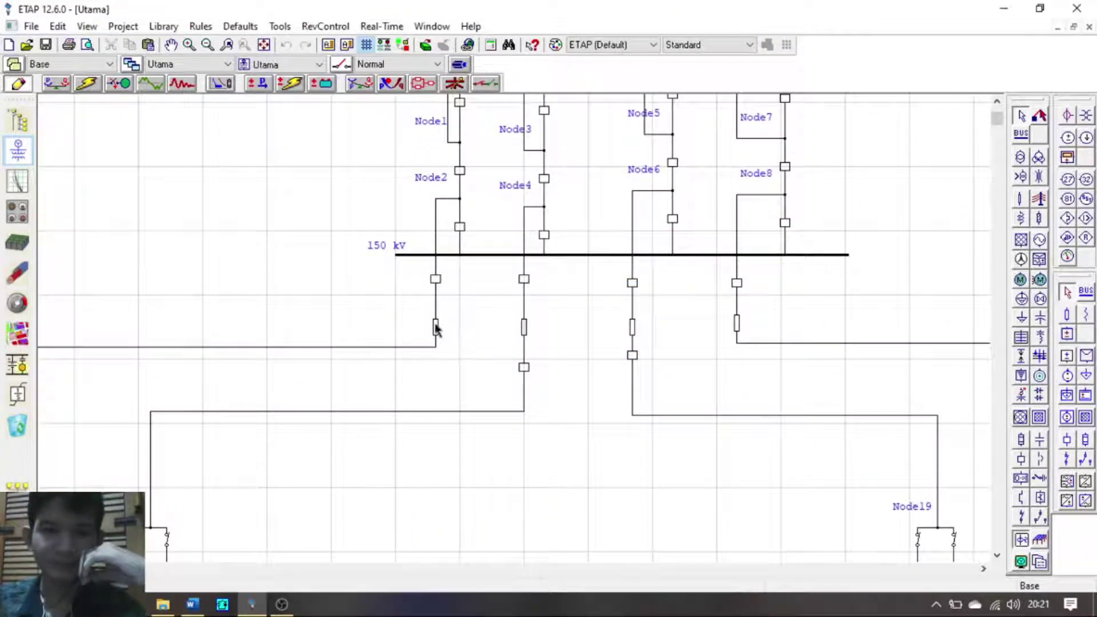
{"action": "double_click", "coordinate": [435, 327]}
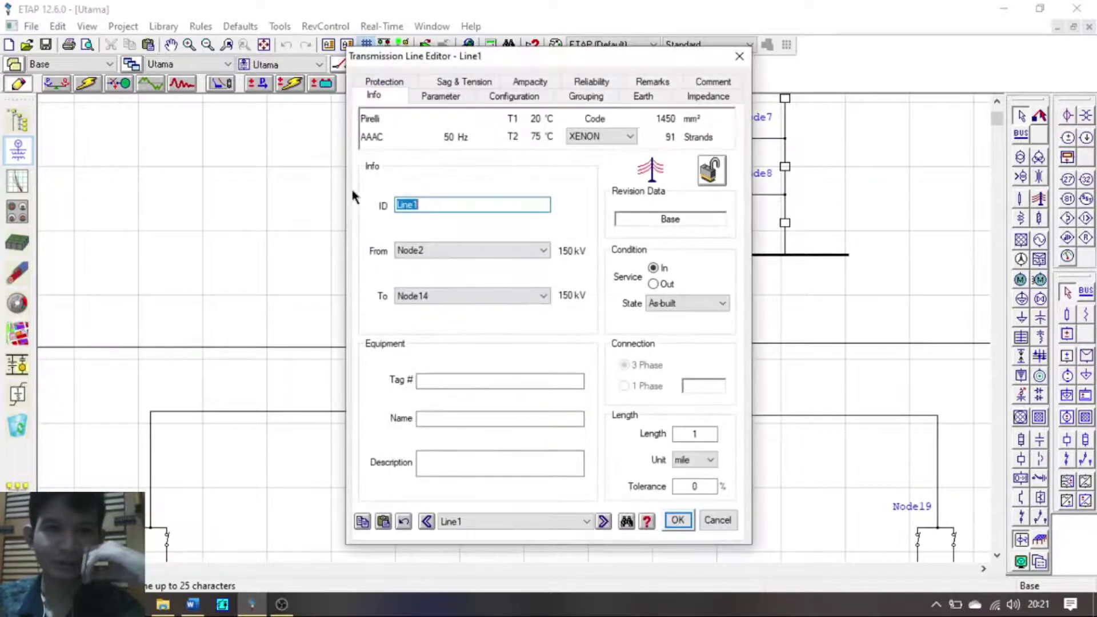
{"action": "left_click", "coordinate": [454, 96]}
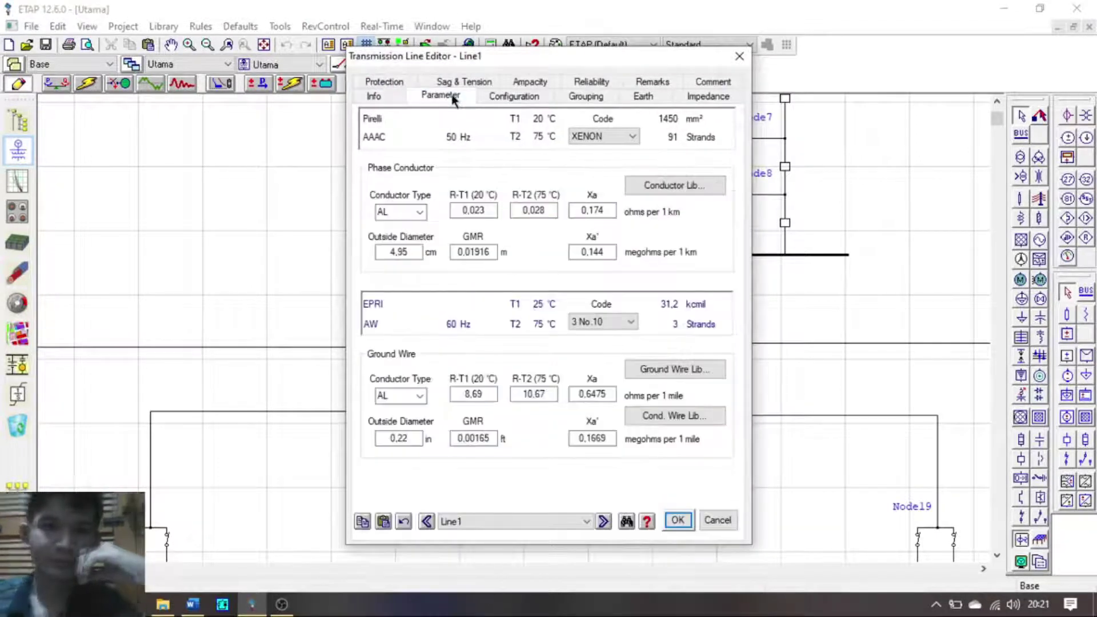
{"action": "left_click", "coordinate": [418, 214]}
{"action": "left_click", "coordinate": [418, 214]}
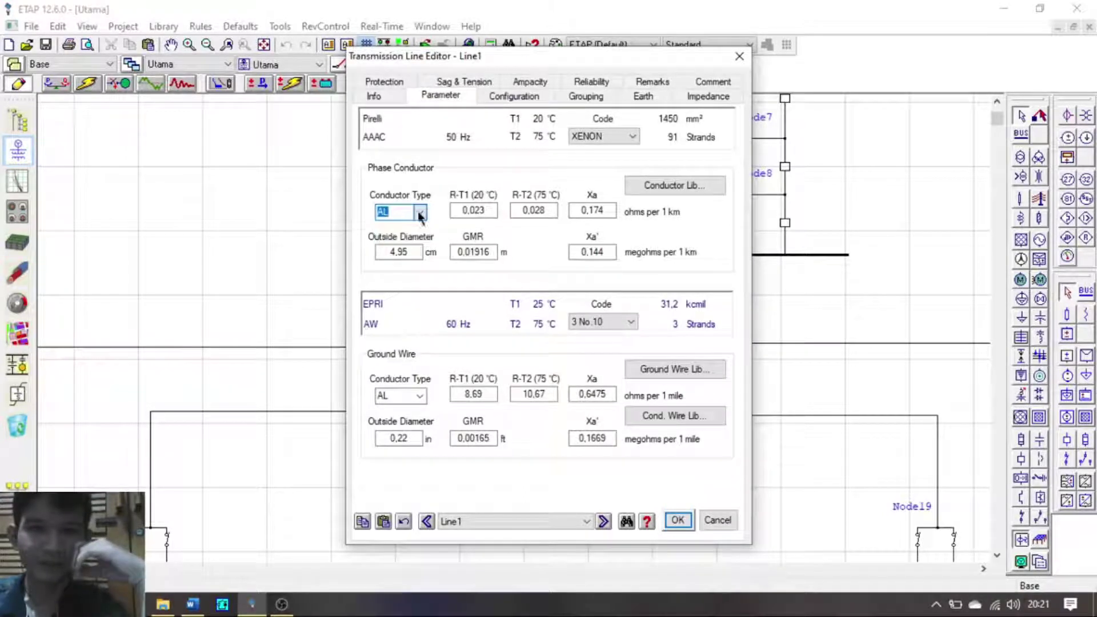
{"action": "left_click", "coordinate": [632, 139]}
{"action": "left_click", "coordinate": [633, 139]}
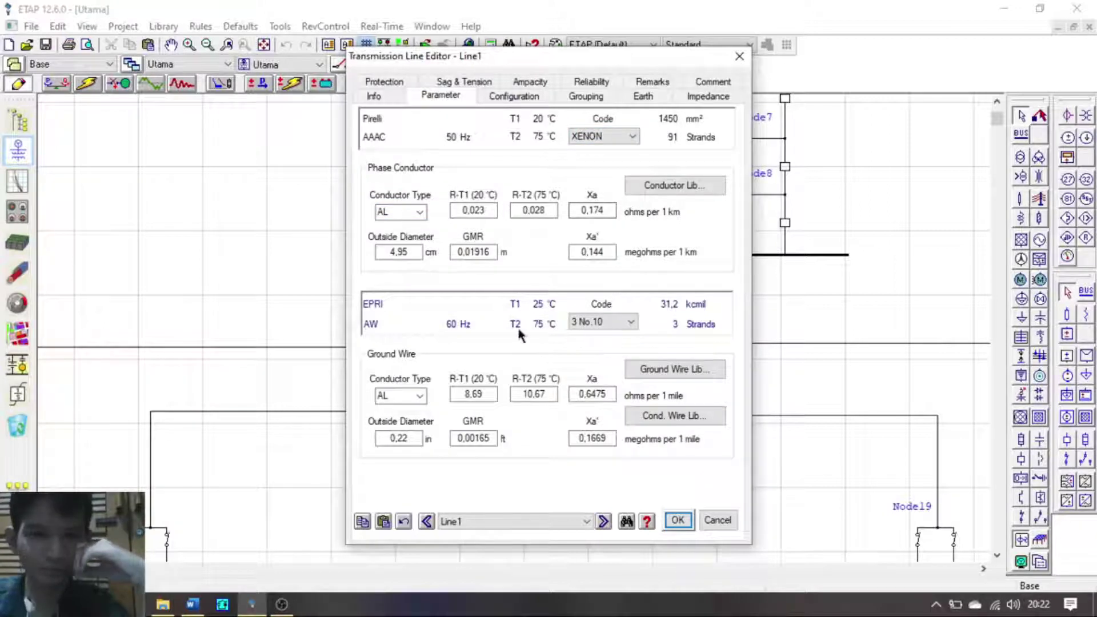
Step: Choose Vertical as the line's configuration type and accept the transmission line data
{"action": "left_click", "coordinate": [492, 97]}
{"action": "left_click", "coordinate": [458, 188]}
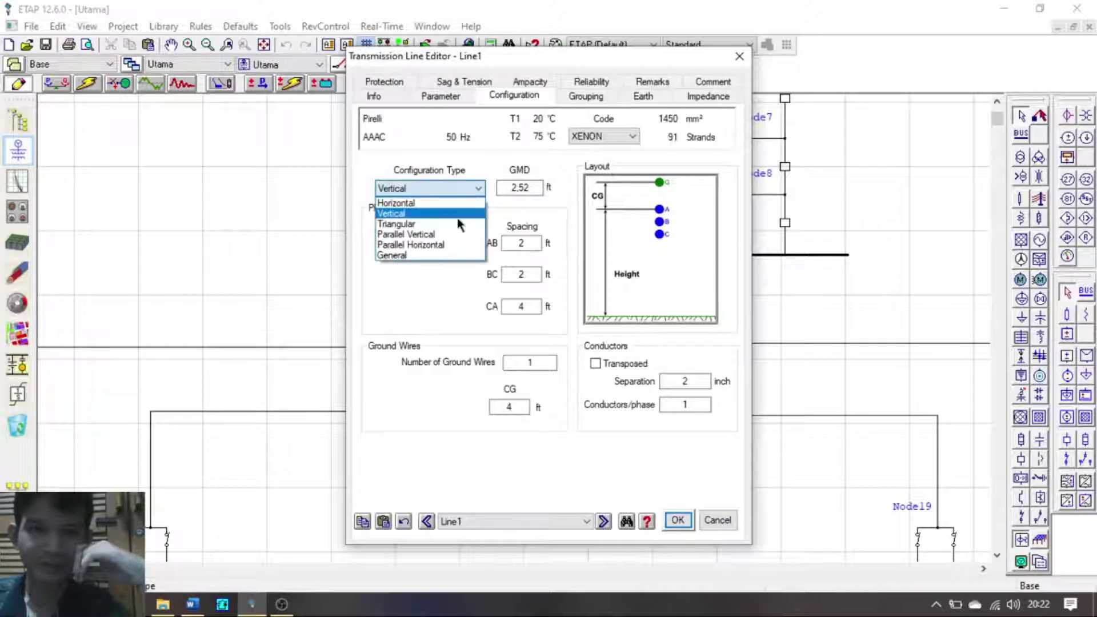
{"action": "left_click", "coordinate": [458, 218]}
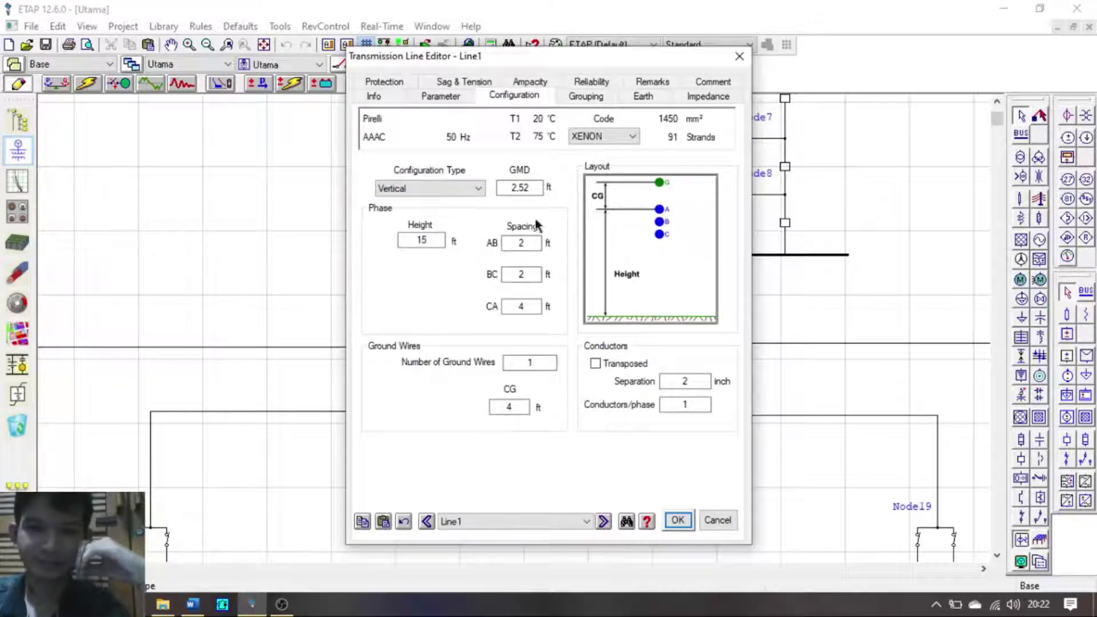
{"action": "left_click", "coordinate": [678, 520]}
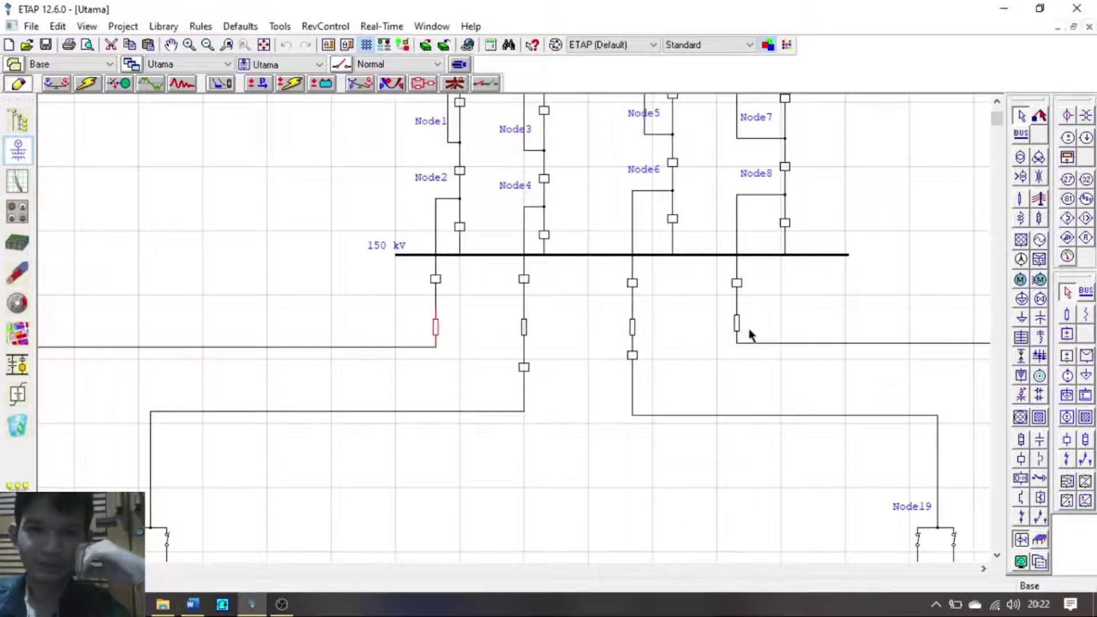
Step: Check the general data of the second transmission line below the 150 kV bus, then close its editor
{"action": "double_click", "coordinate": [526, 334]}
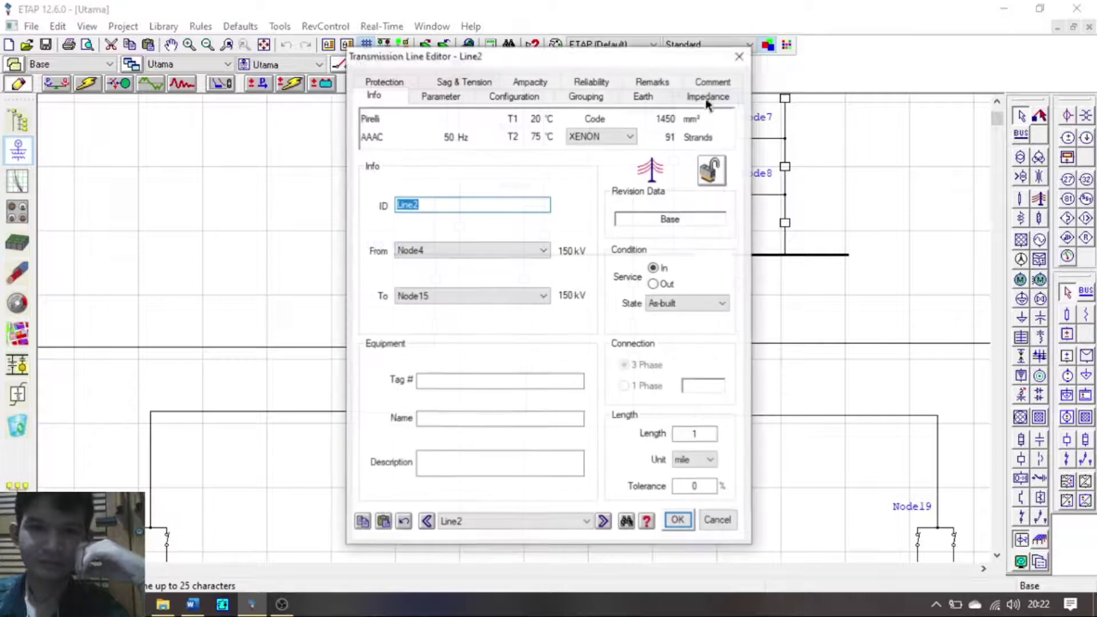
{"action": "left_click", "coordinate": [740, 54]}
{"action": "left_click", "coordinate": [607, 476]}
Step: Review the 5 MVA substation transformer's rating and grounding, and try the typical impedance and no-load values
{"action": "scroll", "coordinate": [607, 475], "scroll_direction": "down", "scroll_amount": 5}
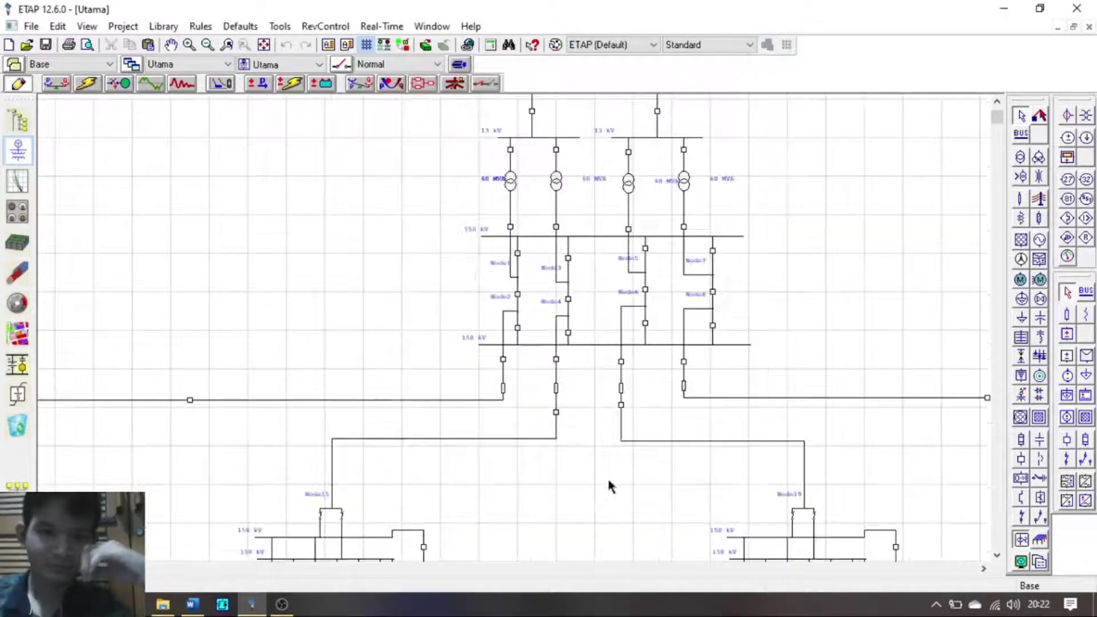
{"action": "scroll", "coordinate": [608, 480], "scroll_direction": "down", "scroll_amount": 2}
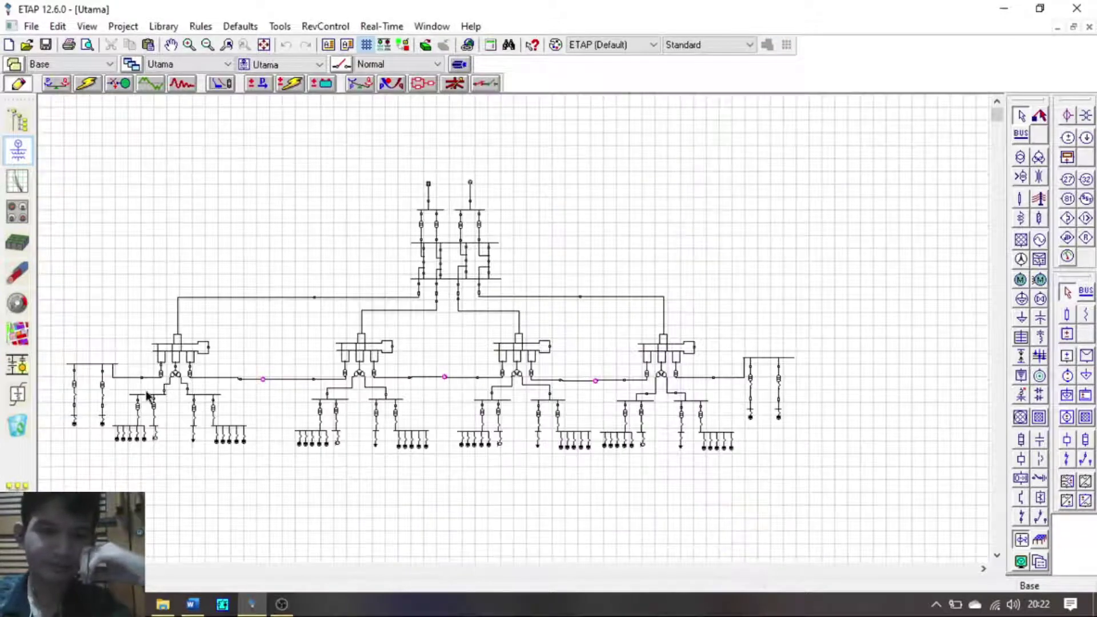
{"action": "scroll", "coordinate": [147, 396], "scroll_direction": "up", "scroll_amount": 5}
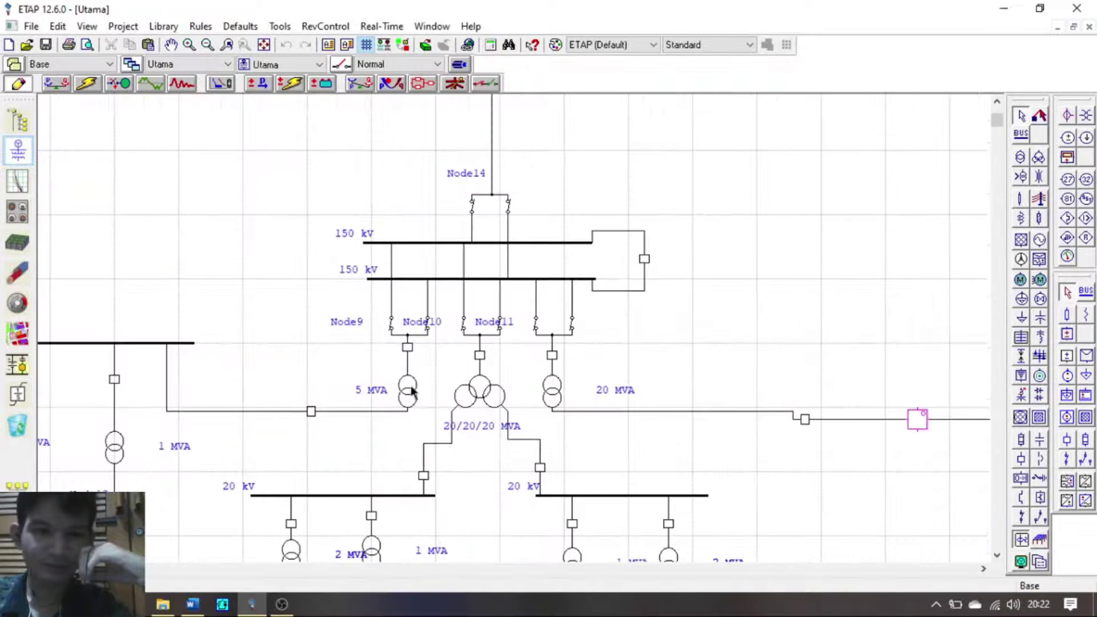
{"action": "double_click", "coordinate": [409, 389]}
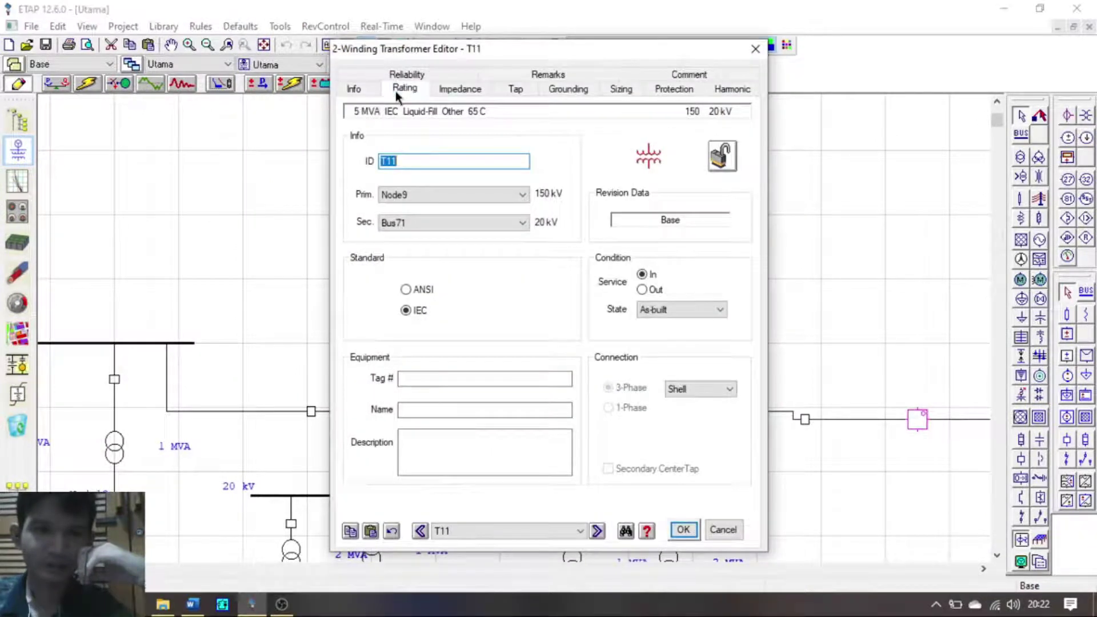
{"action": "left_click", "coordinate": [395, 91]}
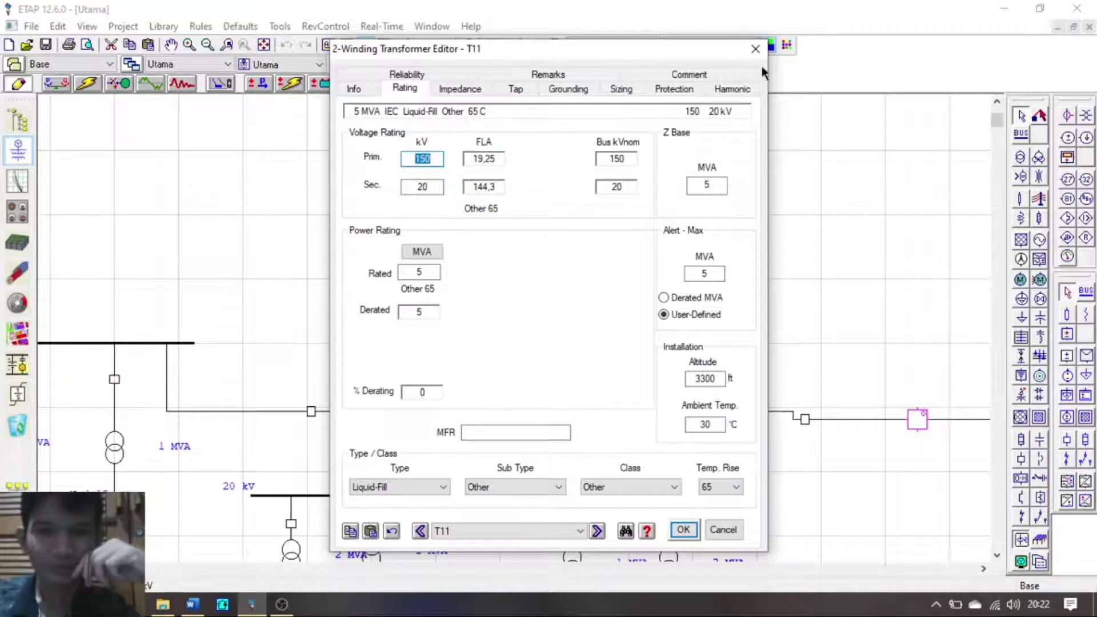
{"action": "left_click", "coordinate": [460, 88]}
{"action": "left_click", "coordinate": [446, 252]}
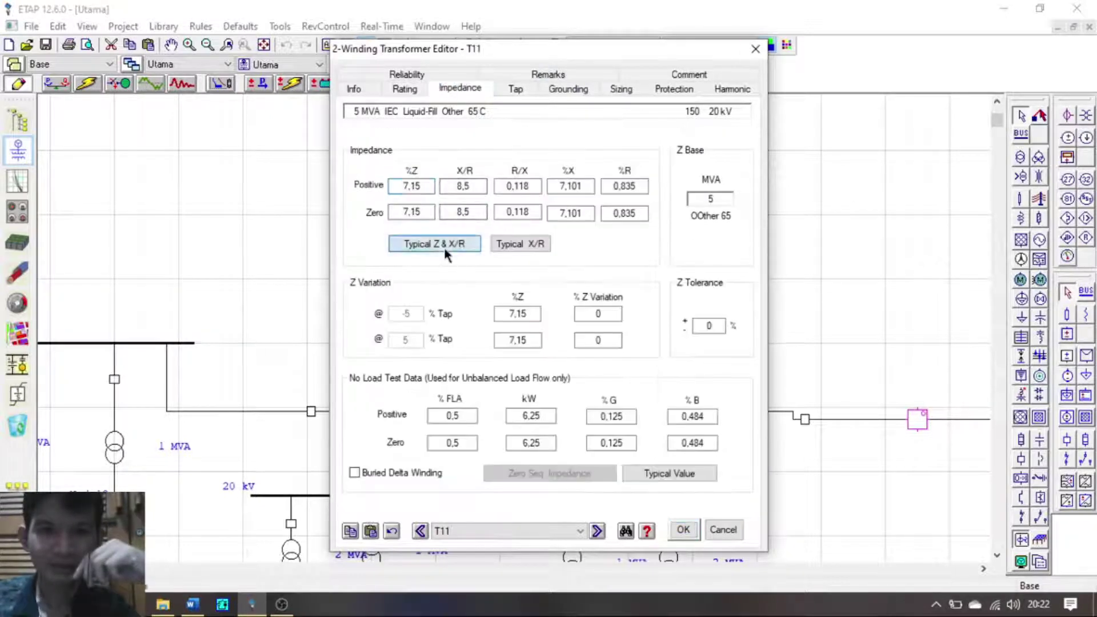
{"action": "left_click", "coordinate": [669, 473]}
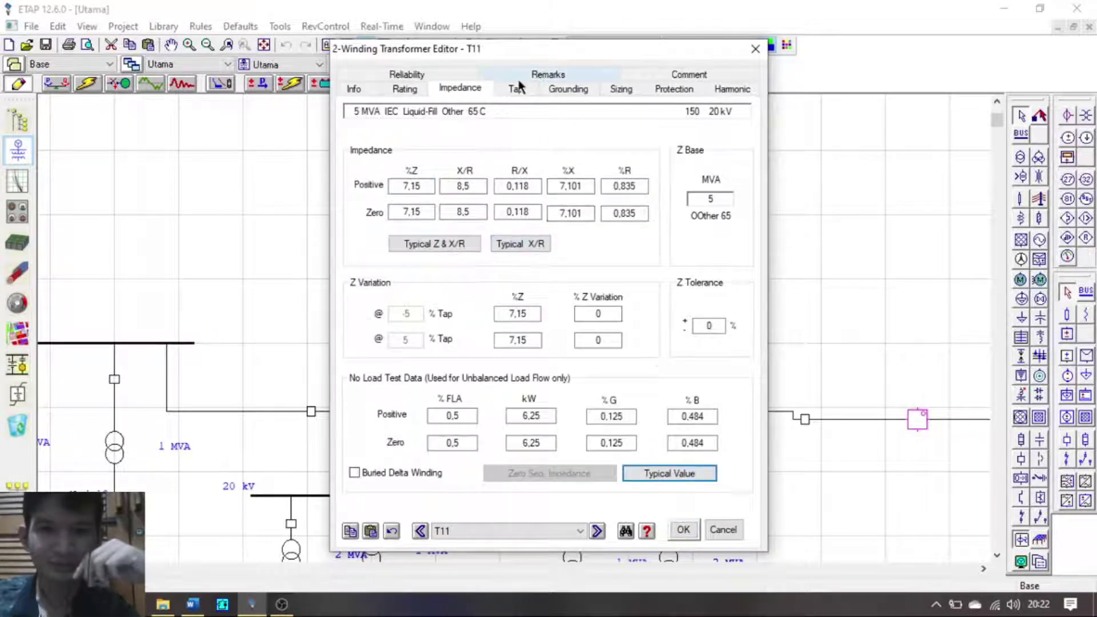
{"action": "left_click", "coordinate": [579, 89]}
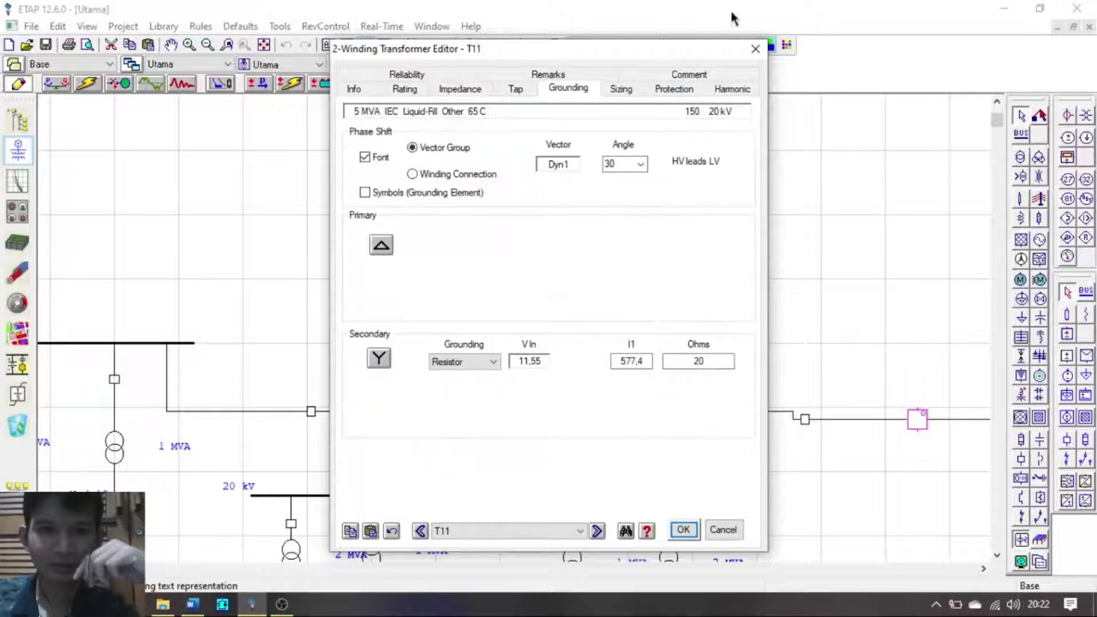
{"action": "left_click", "coordinate": [756, 48]}
Step: Review the rating, impedance, tap and grounding data of the 20/20/20 MVA three-winding transformer
{"action": "double_click", "coordinate": [487, 394]}
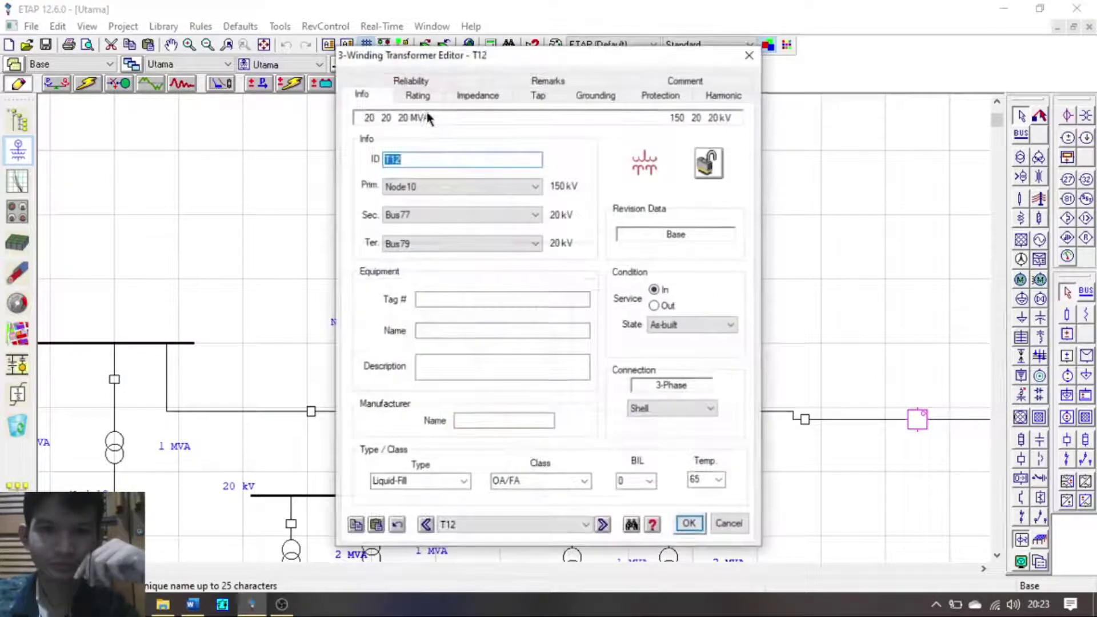
{"action": "left_click", "coordinate": [418, 95]}
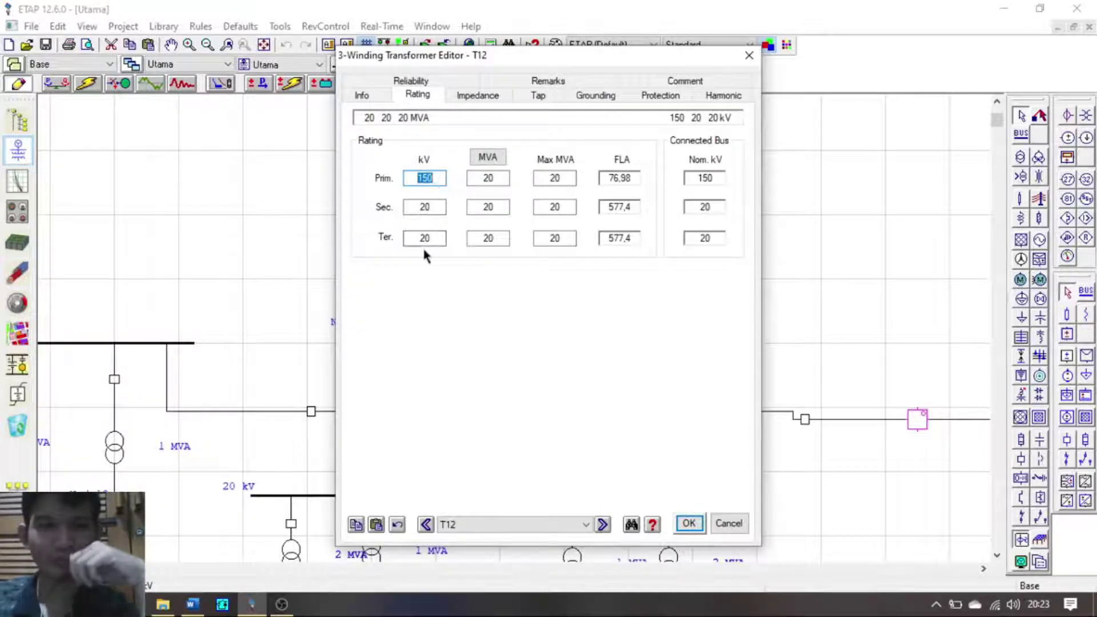
{"action": "left_click", "coordinate": [496, 96]}
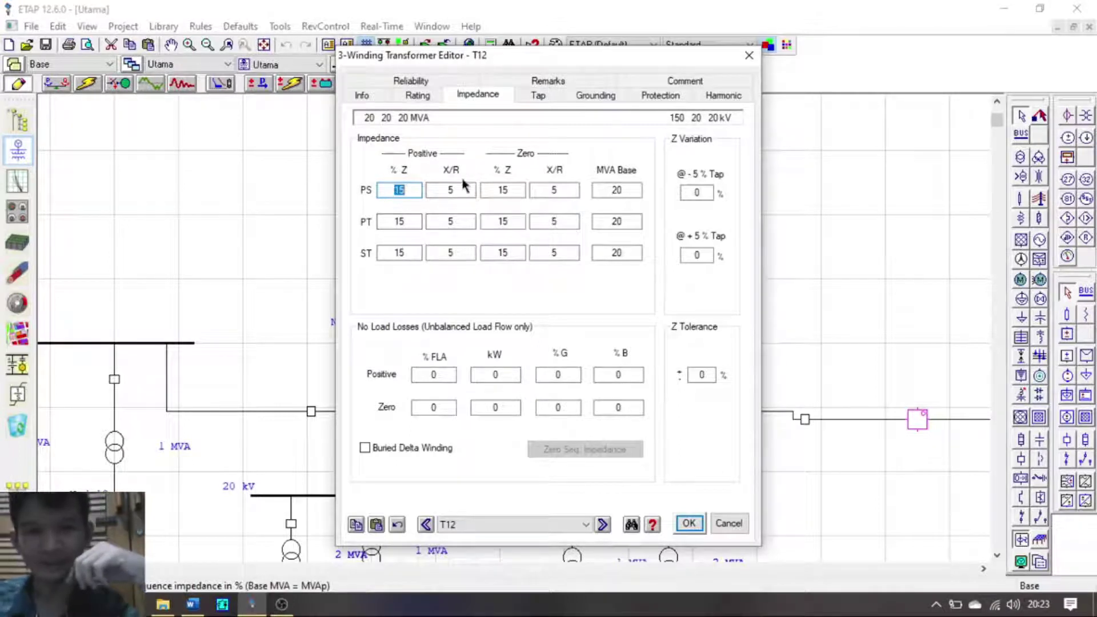
{"action": "left_click", "coordinate": [540, 96]}
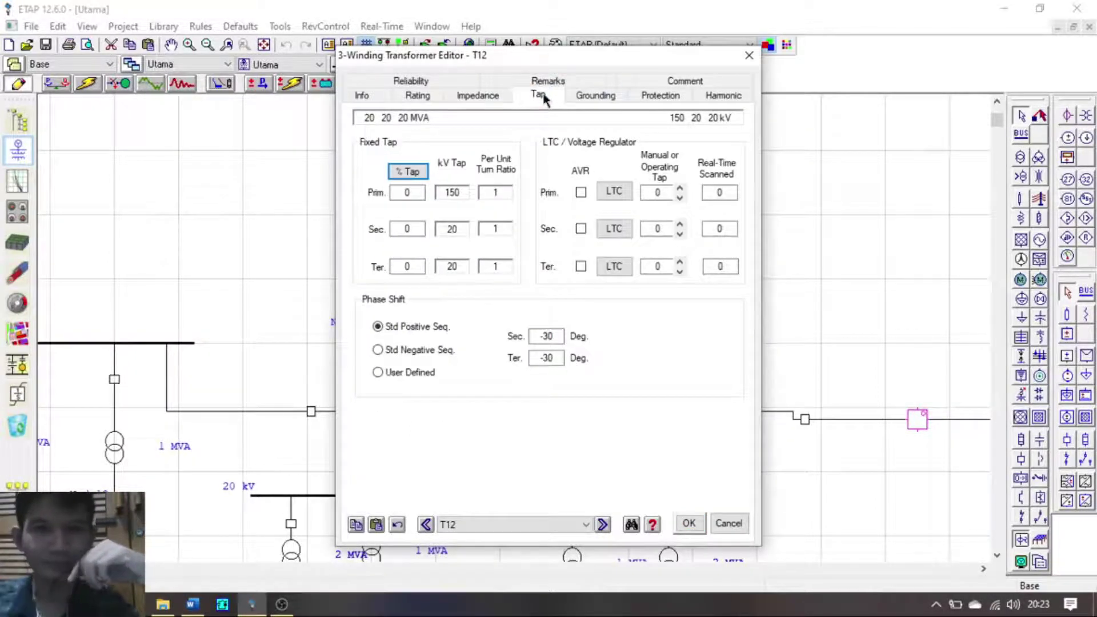
{"action": "left_click", "coordinate": [597, 96]}
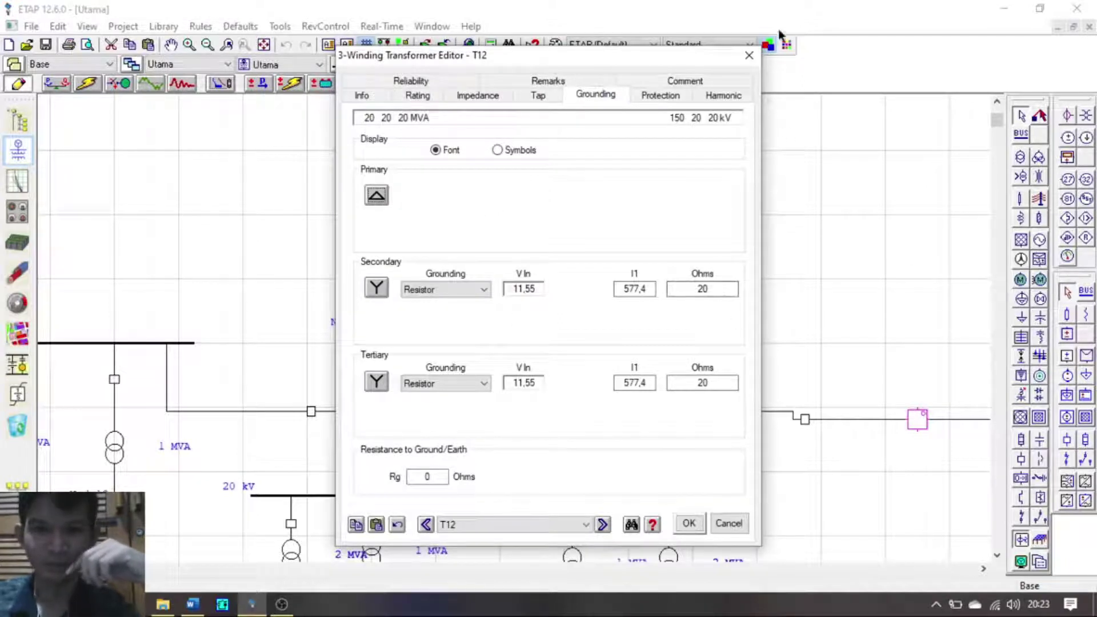
{"action": "left_click", "coordinate": [748, 56]}
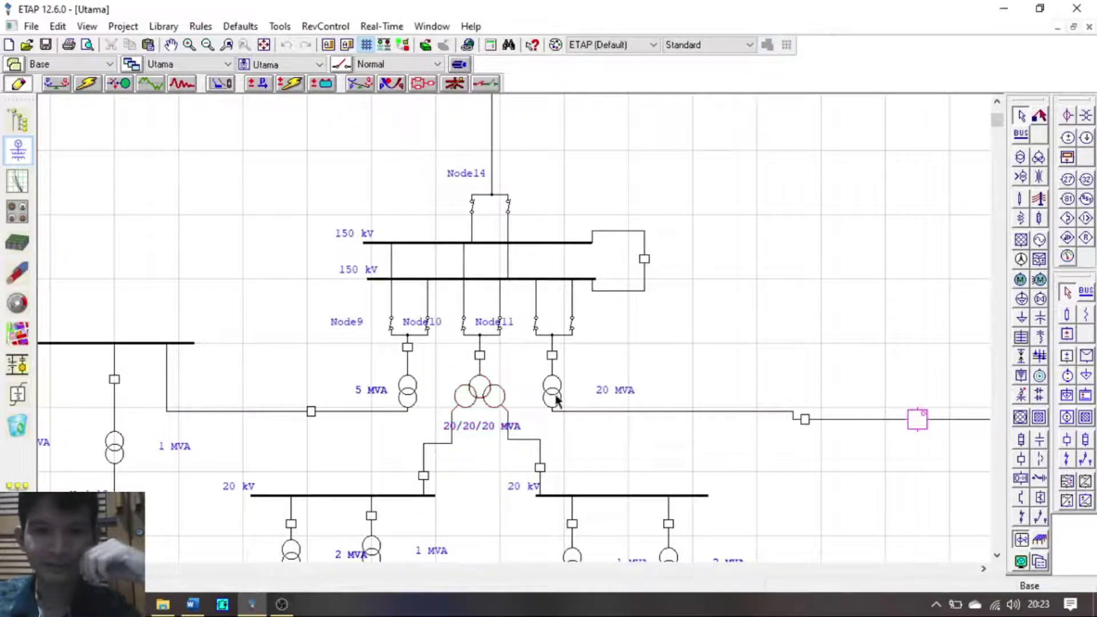
Step: Inspect the contents of the composite network beside the first substation and return to the main diagram
{"action": "double_click", "coordinate": [912, 421]}
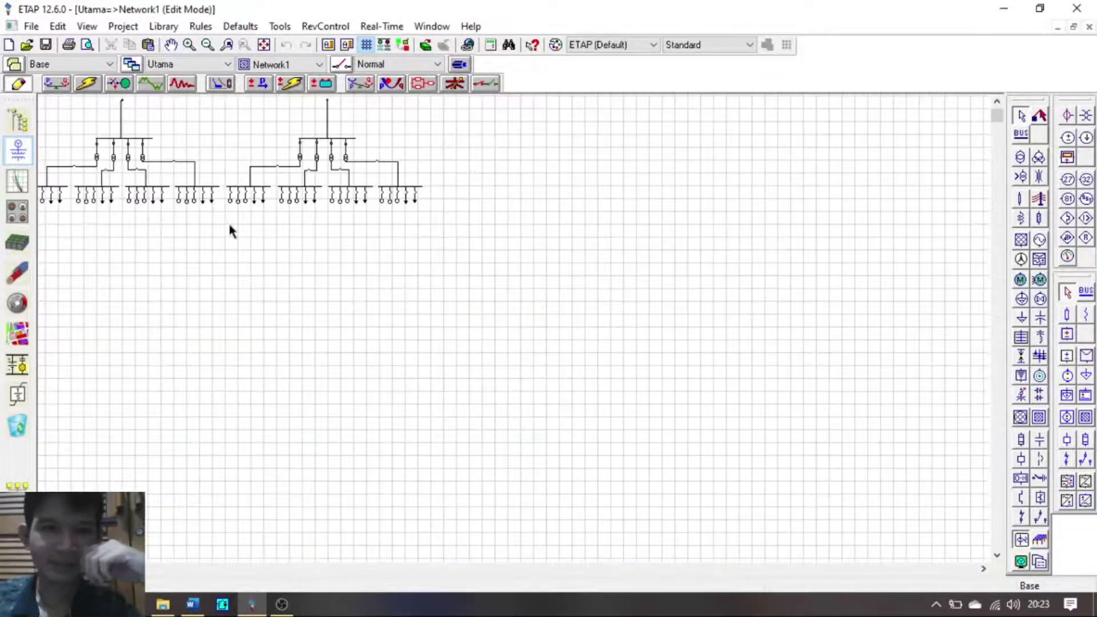
{"action": "scroll", "coordinate": [93, 142], "scroll_direction": "up", "scroll_amount": 3}
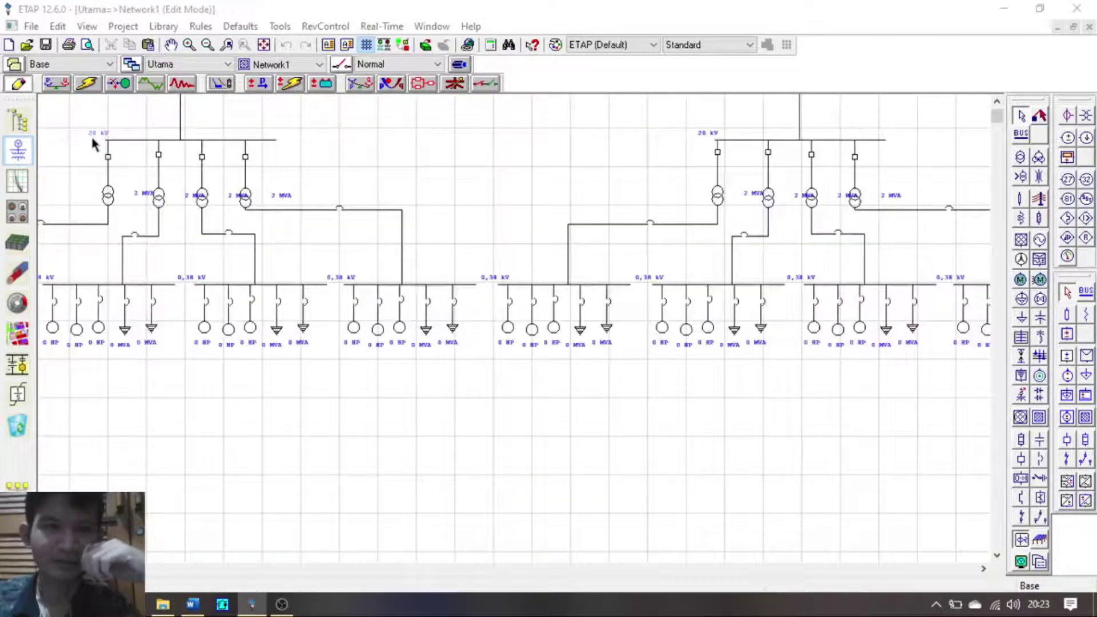
{"action": "left_click", "coordinate": [274, 65]}
{"action": "left_click", "coordinate": [269, 78]}
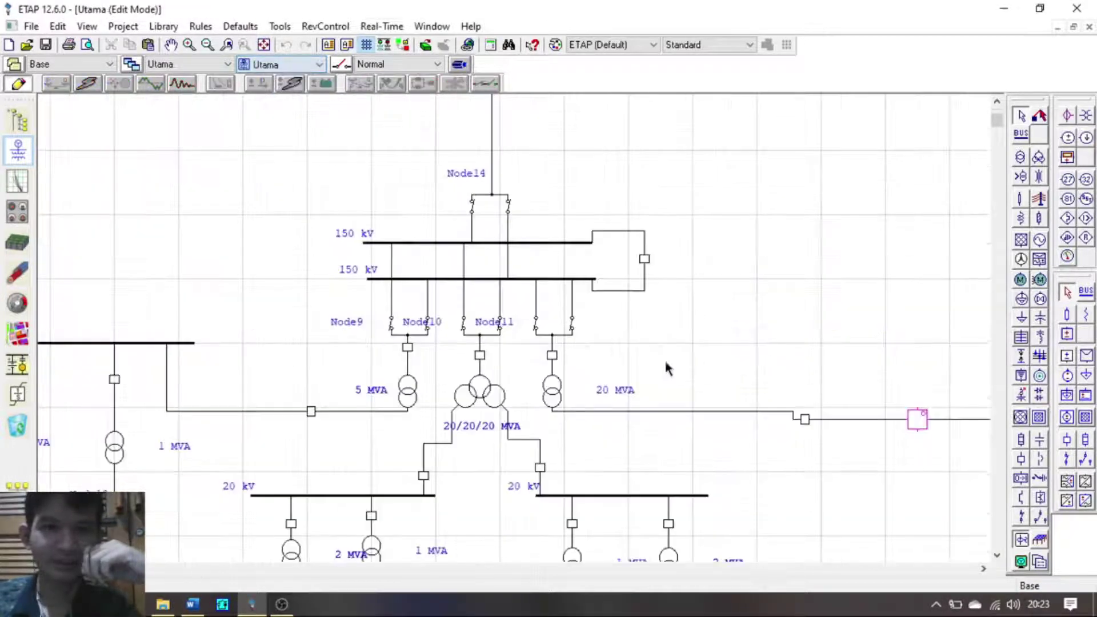
Step: Review the rating, impedance and grounding data of the 20 MVA transformer feeding the composite network
{"action": "double_click", "coordinate": [552, 392]}
{"action": "left_click", "coordinate": [404, 87]}
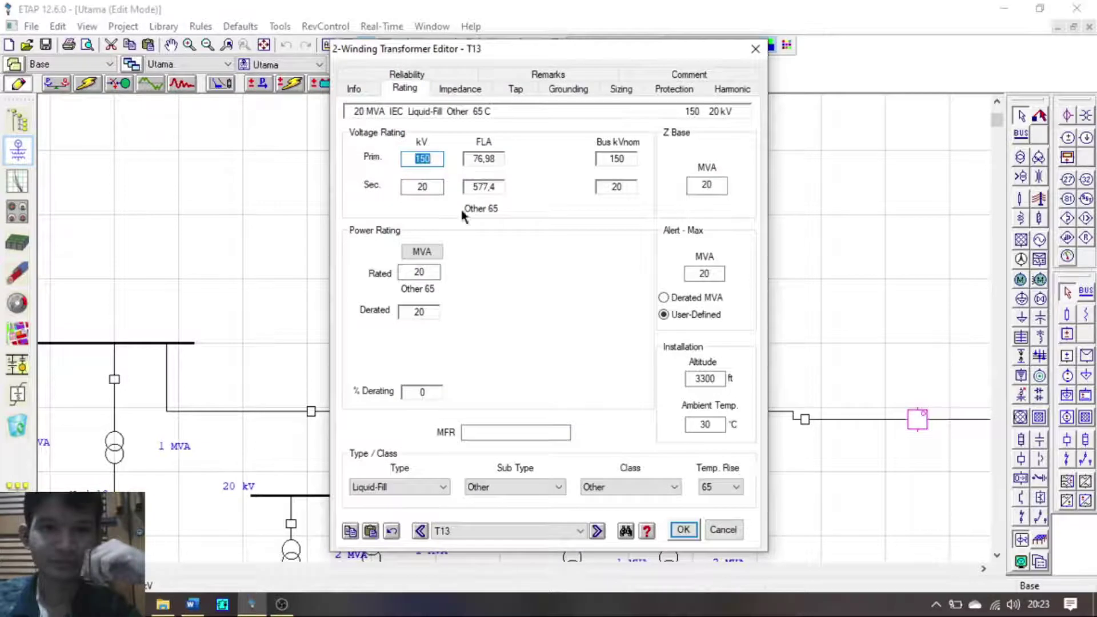
{"action": "left_click", "coordinate": [463, 90]}
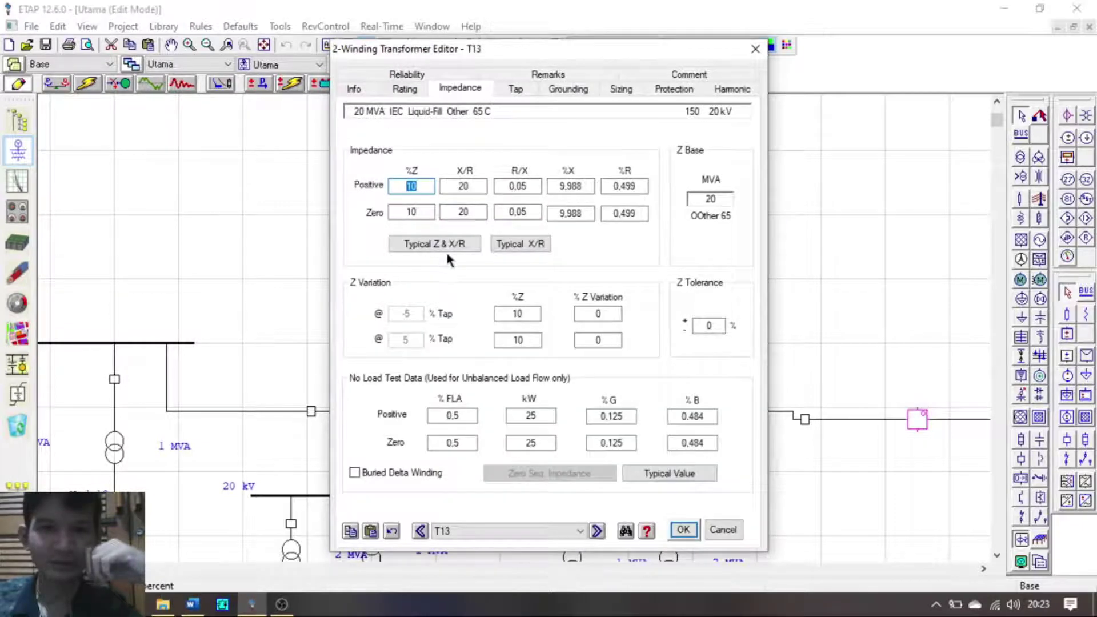
{"action": "left_click", "coordinate": [569, 88]}
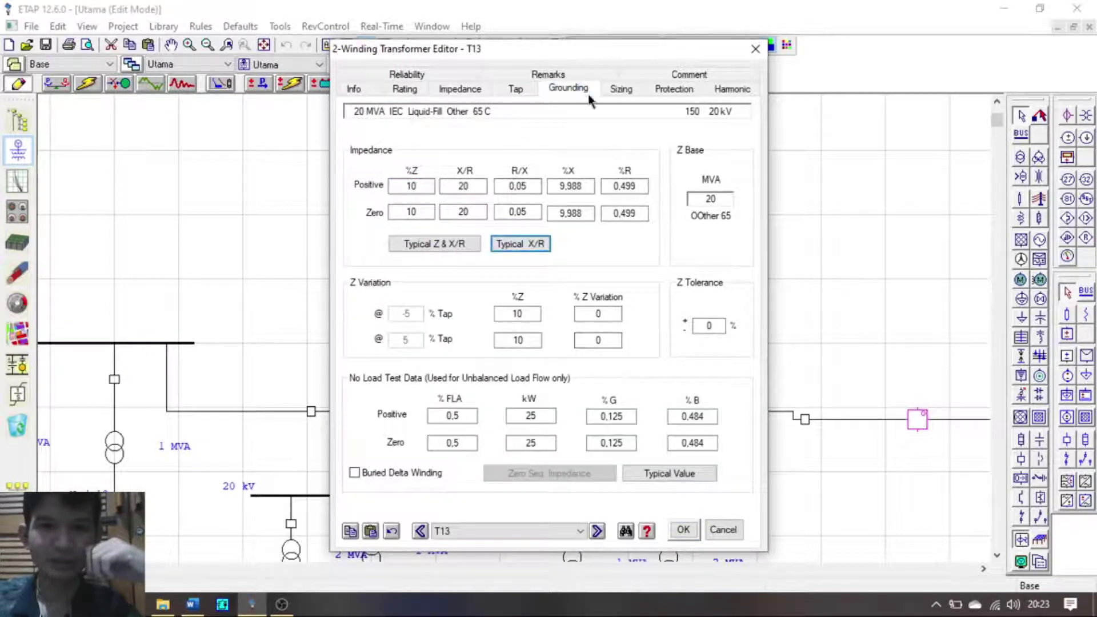
{"action": "left_click", "coordinate": [755, 47]}
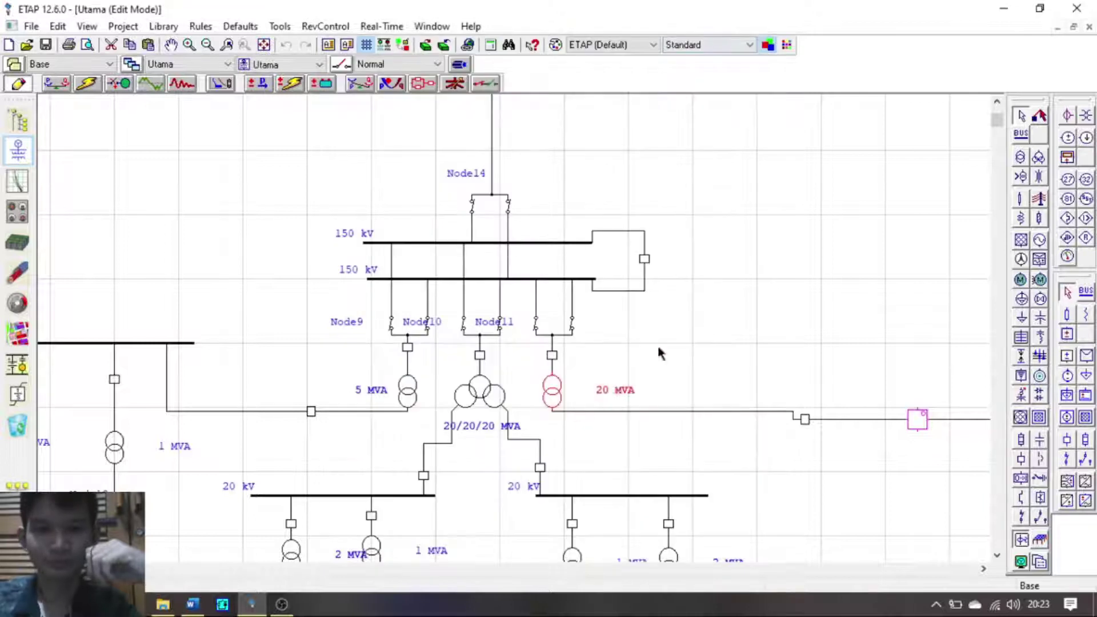
Step: Review the rating, impedance and grounding data of the 1 MVA transformer above Node12
{"action": "left_click", "coordinate": [170, 45]}
{"action": "left_click_drag", "start_coordinate": [397, 187], "coordinate": [641, 86]}
{"action": "left_click_drag", "start_coordinate": [543, 377], "coordinate": [543, 353]}
{"action": "left_click_drag", "start_coordinate": [271, 238], "coordinate": [271, 111]}
{"action": "left_click", "coordinate": [1021, 116]}
{"action": "double_click", "coordinate": [219, 195]}
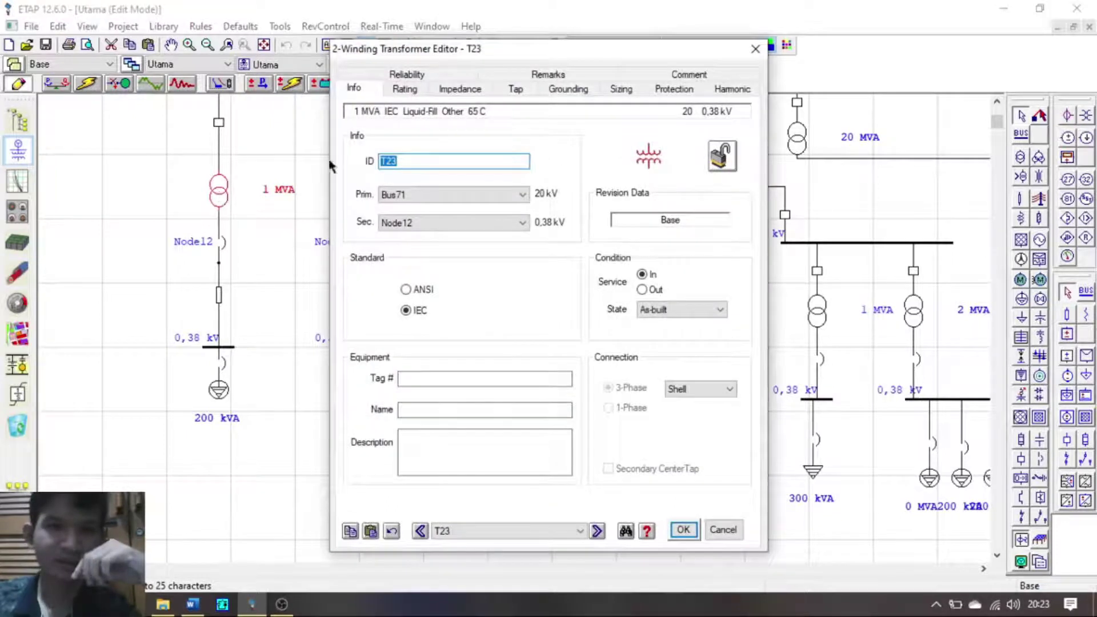
{"action": "left_click", "coordinate": [416, 90]}
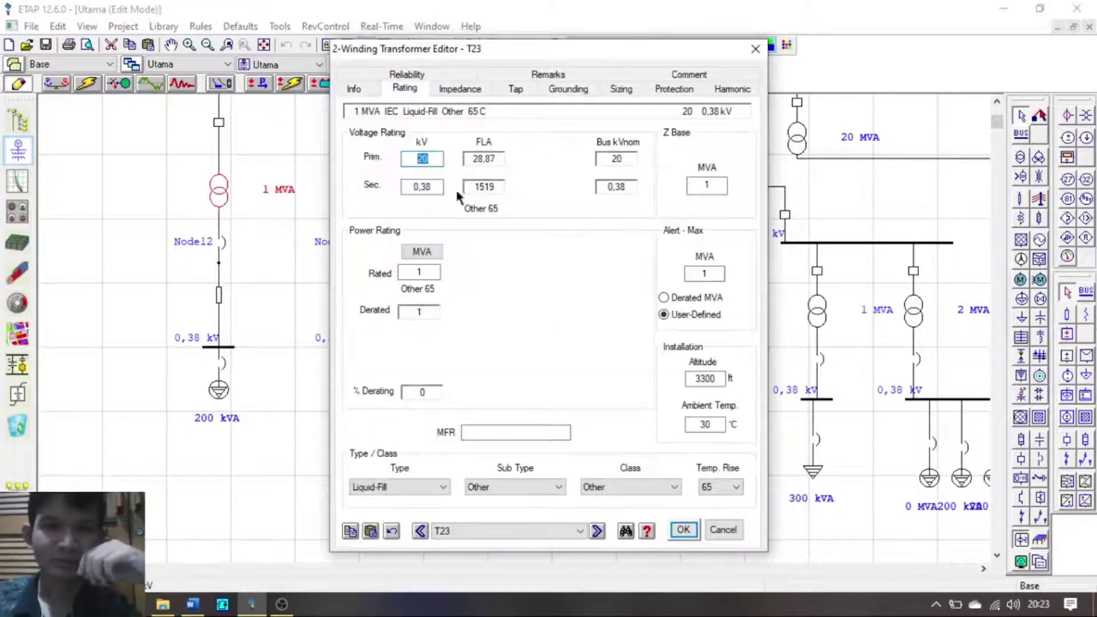
{"action": "left_click", "coordinate": [461, 90]}
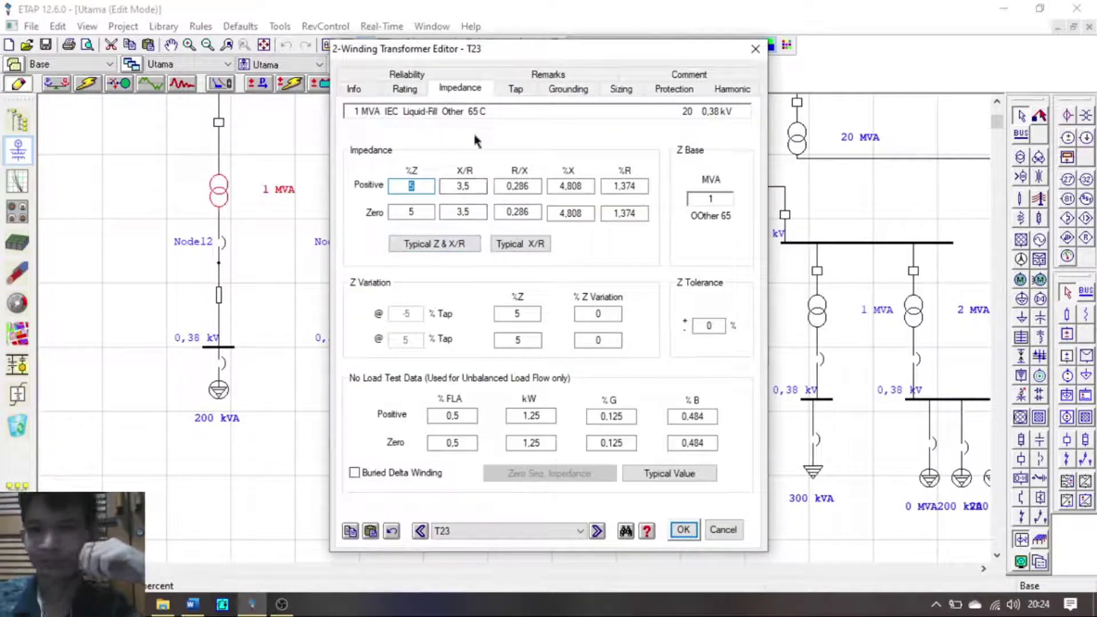
{"action": "left_click", "coordinate": [407, 92]}
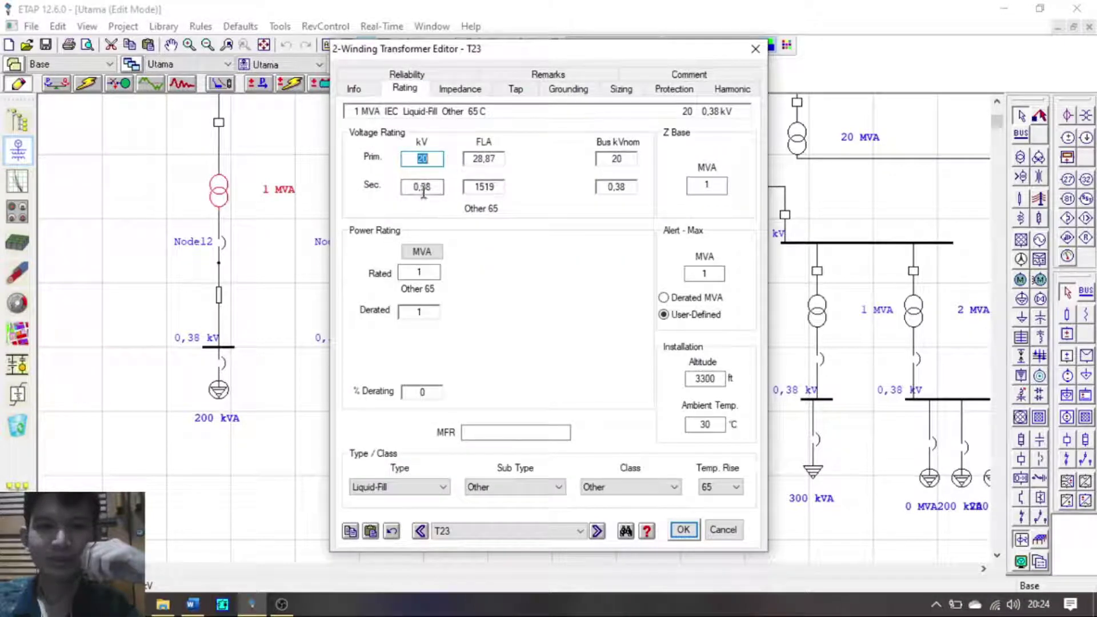
{"action": "left_click", "coordinate": [566, 89]}
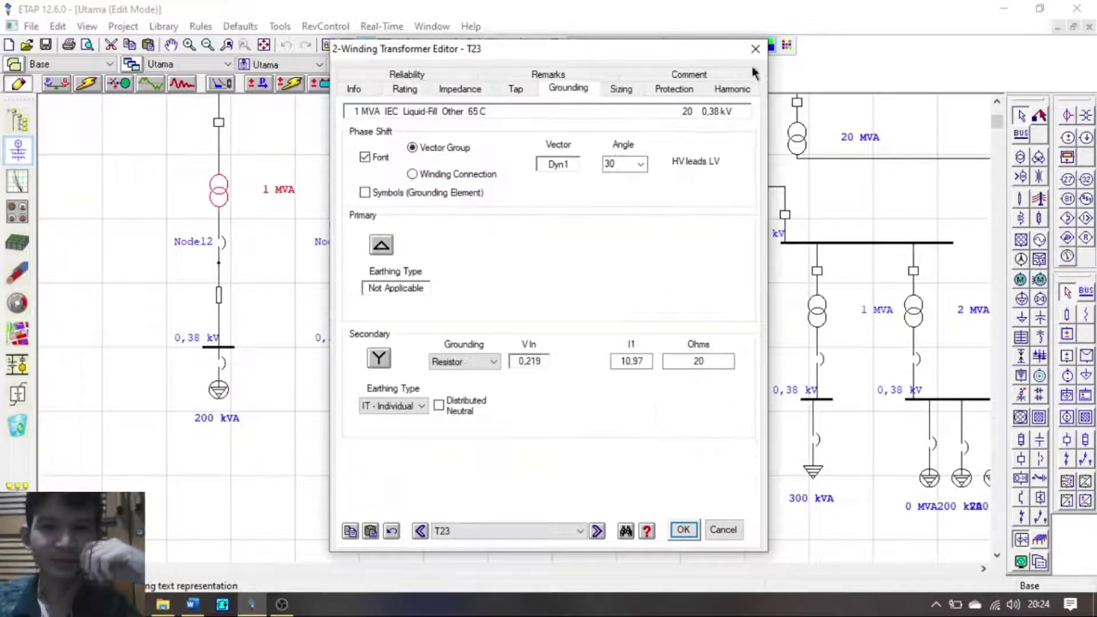
{"action": "left_click", "coordinate": [755, 48]}
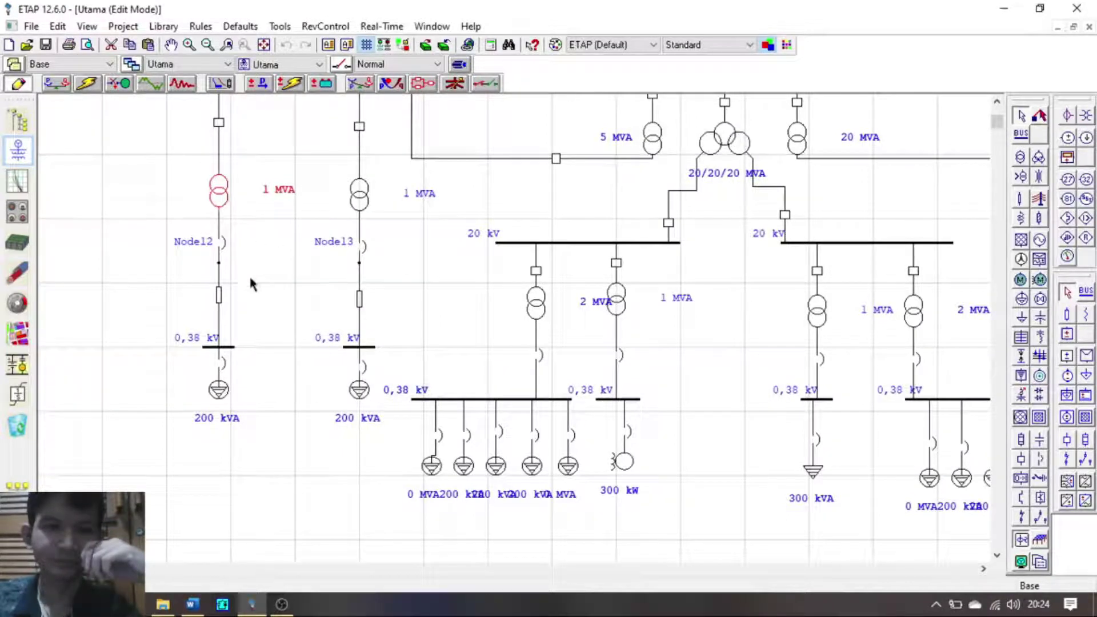
Step: Review the size and length data of the cable below Node12, and check the matching cable below Node13
{"action": "left_click_drag", "start_coordinate": [220, 302], "coordinate": [220, 310]}
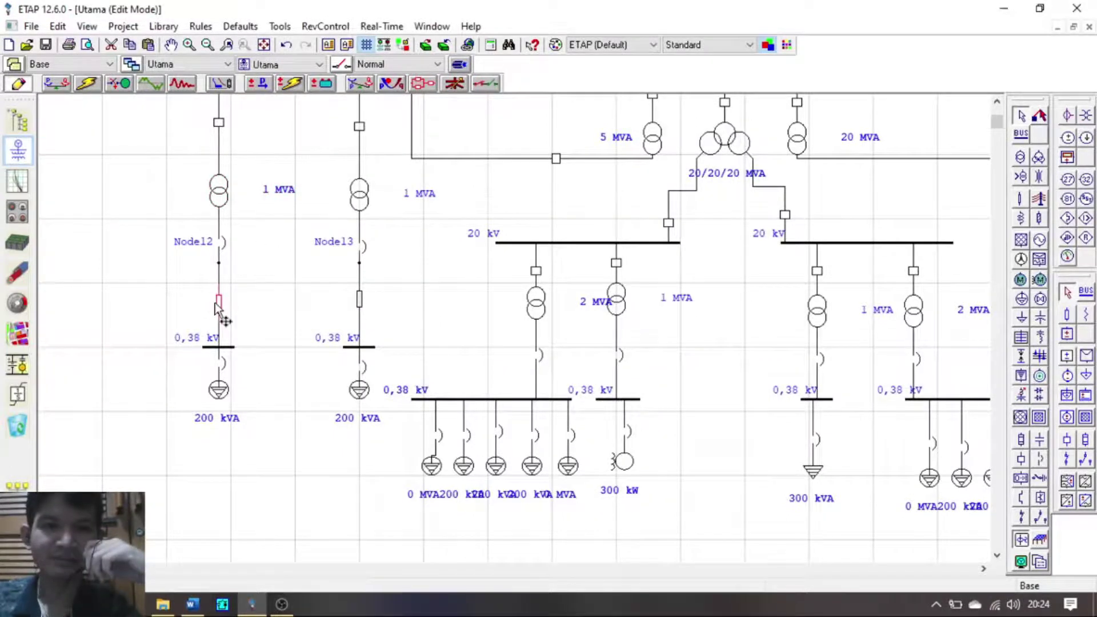
{"action": "double_click", "coordinate": [216, 302]}
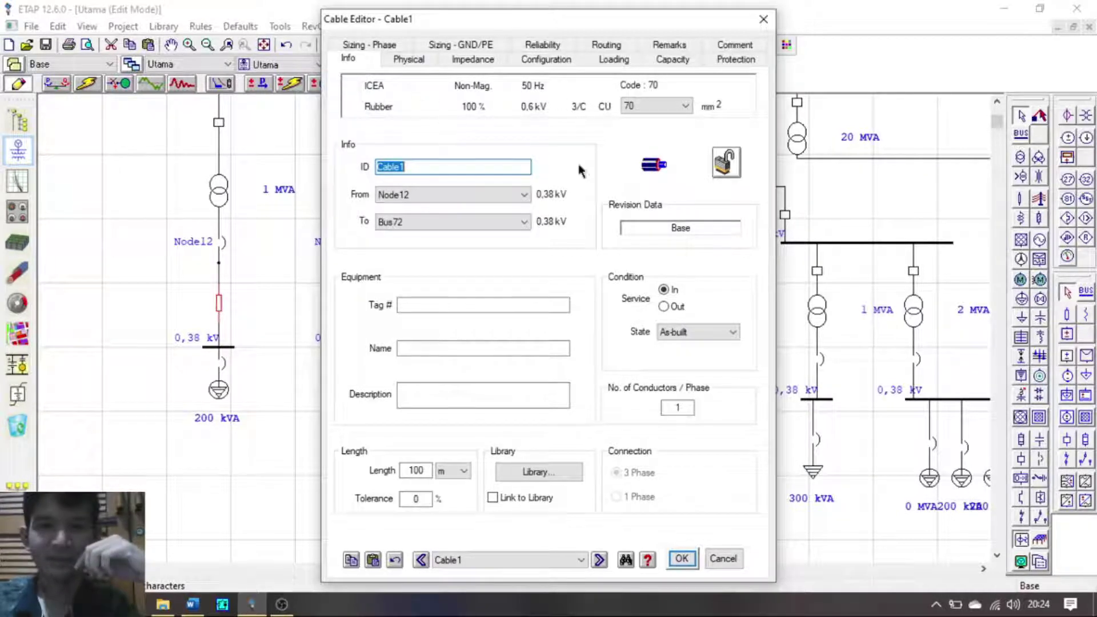
{"action": "left_click", "coordinate": [666, 113]}
{"action": "left_click", "coordinate": [663, 117]}
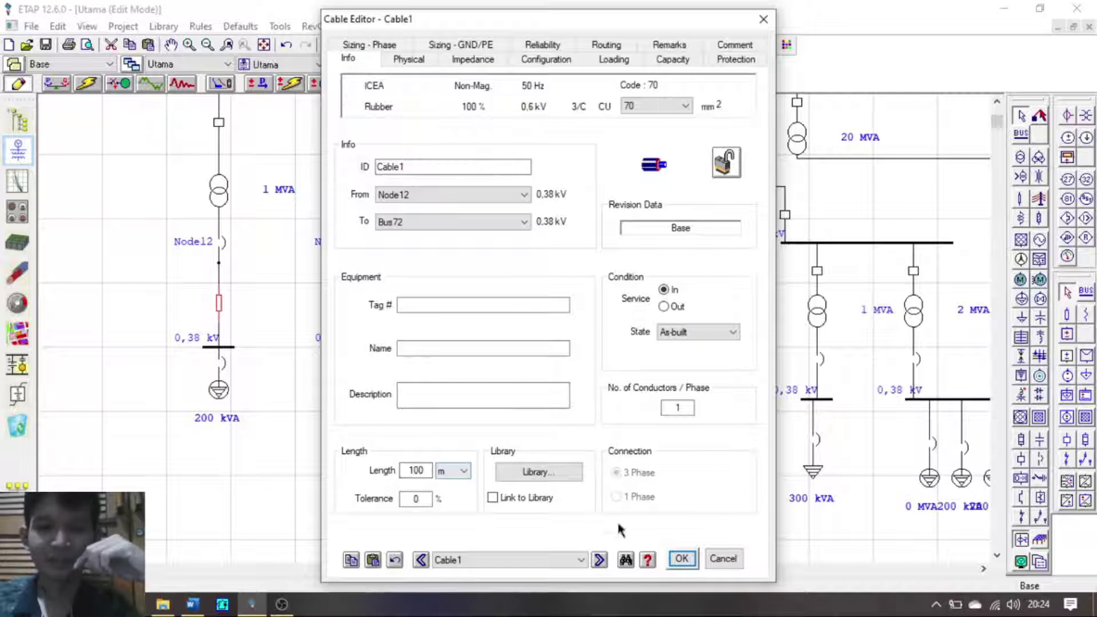
{"action": "left_click", "coordinate": [682, 558]}
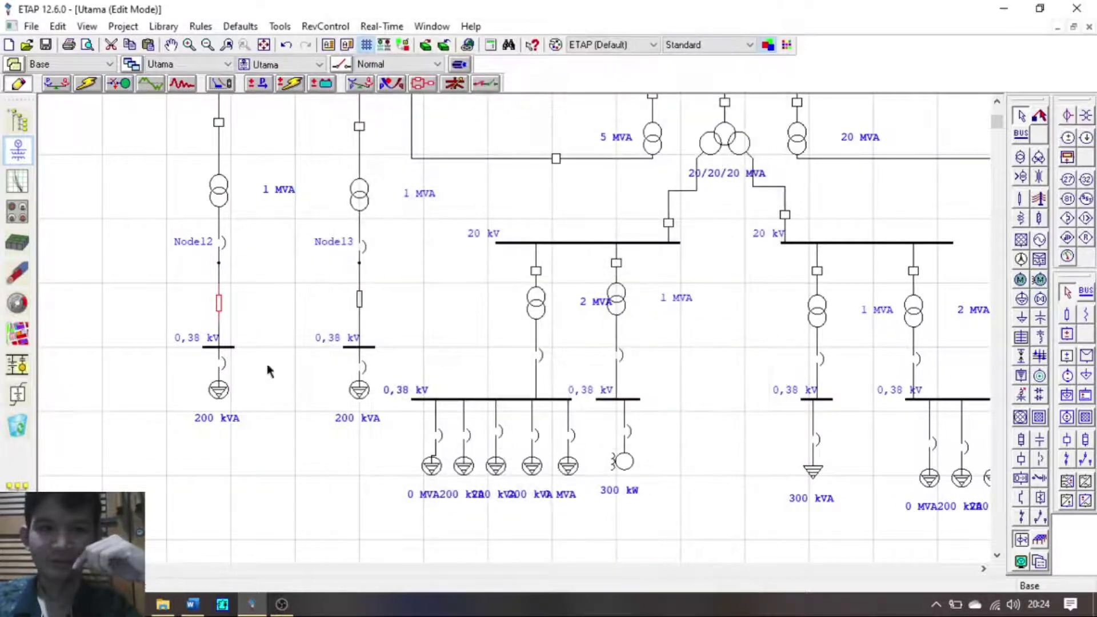
{"action": "double_click", "coordinate": [359, 300]}
{"action": "key", "text": "Escape"}
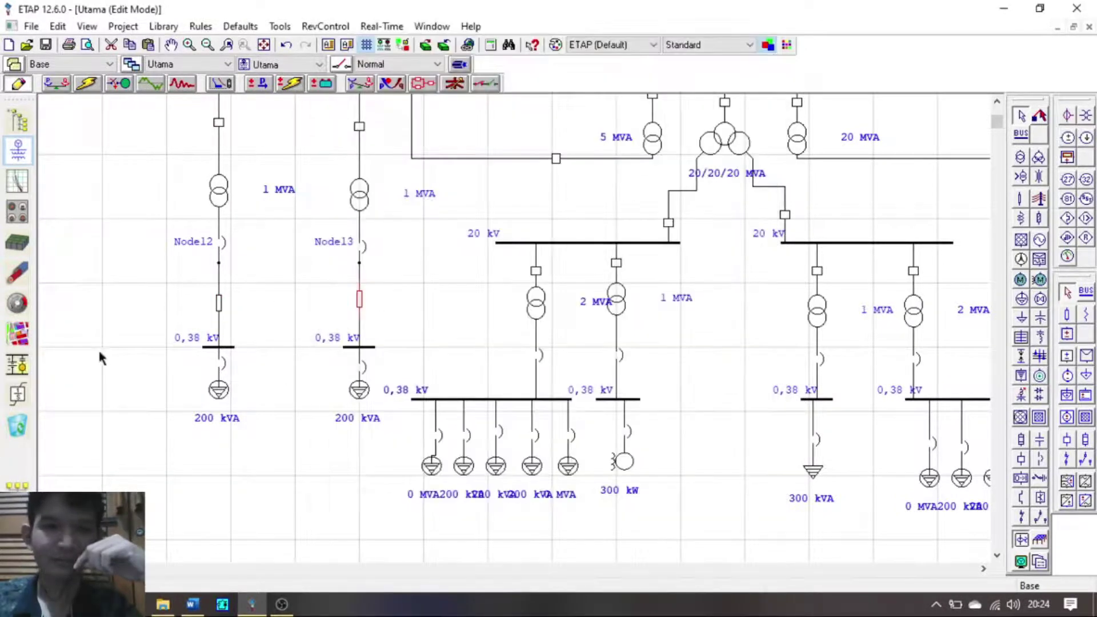
Step: Review the nameplate ratings of the 200 kVA lumped load fed from Node12
{"action": "double_click", "coordinate": [219, 391]}
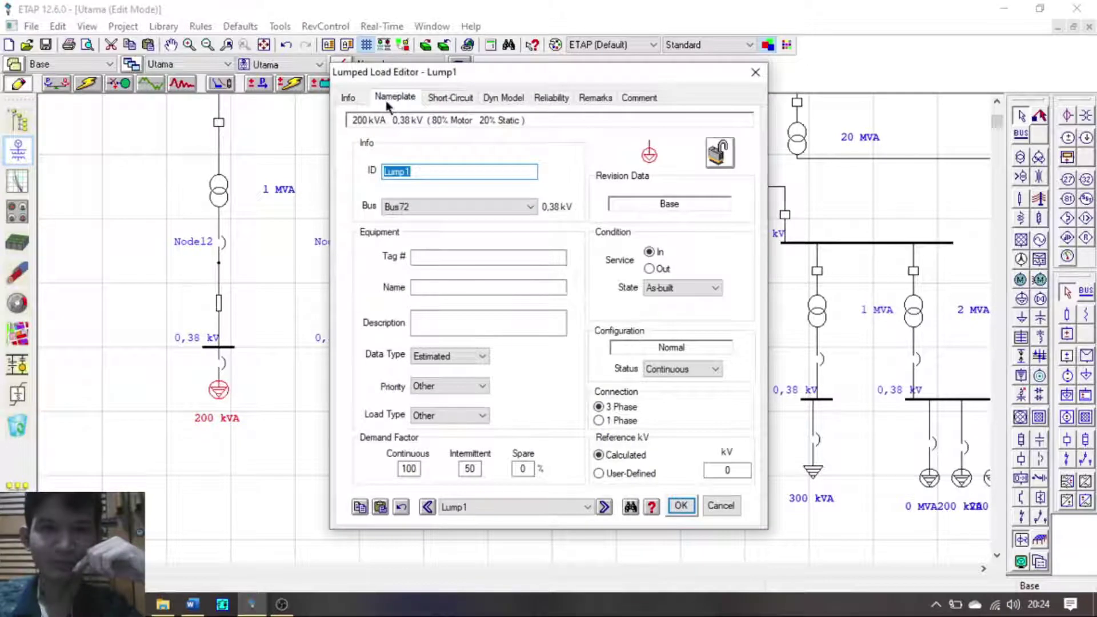
{"action": "left_click", "coordinate": [394, 97]}
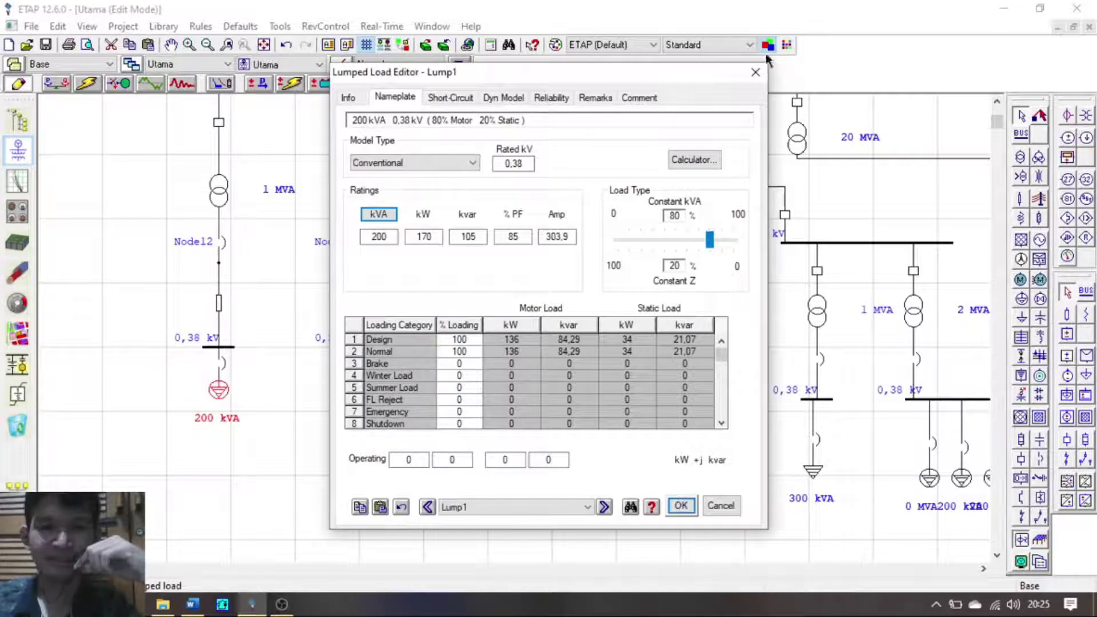
{"action": "left_click", "coordinate": [756, 72]}
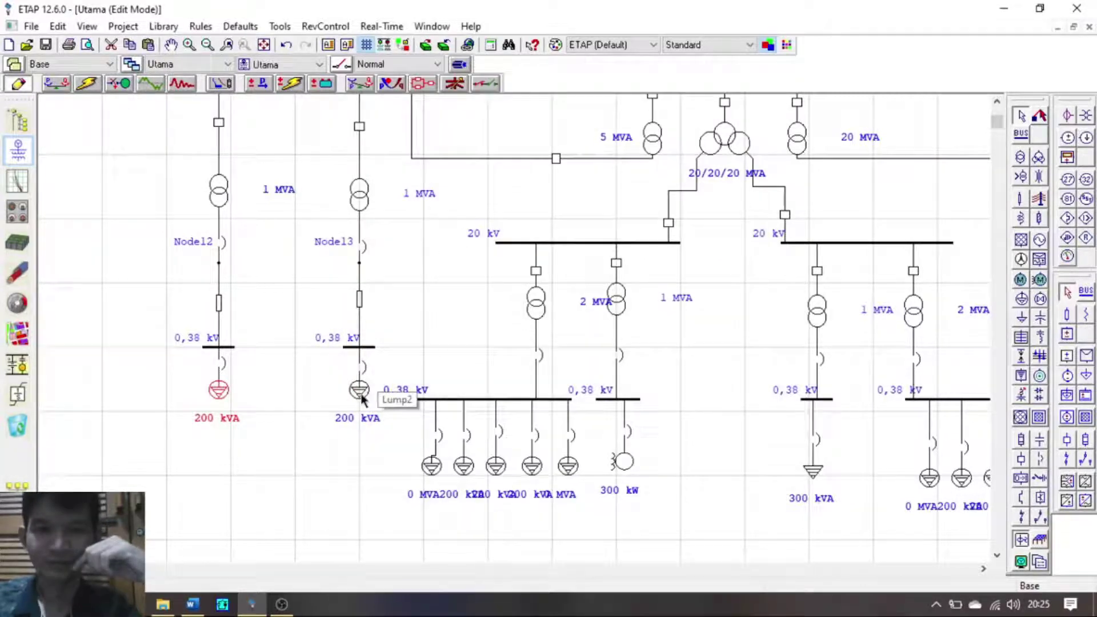
{"action": "left_click", "coordinate": [285, 408]}
Step: Set the first lumped load on the five-load 0.38 kV bus to 100 kVA
{"action": "double_click", "coordinate": [429, 467]}
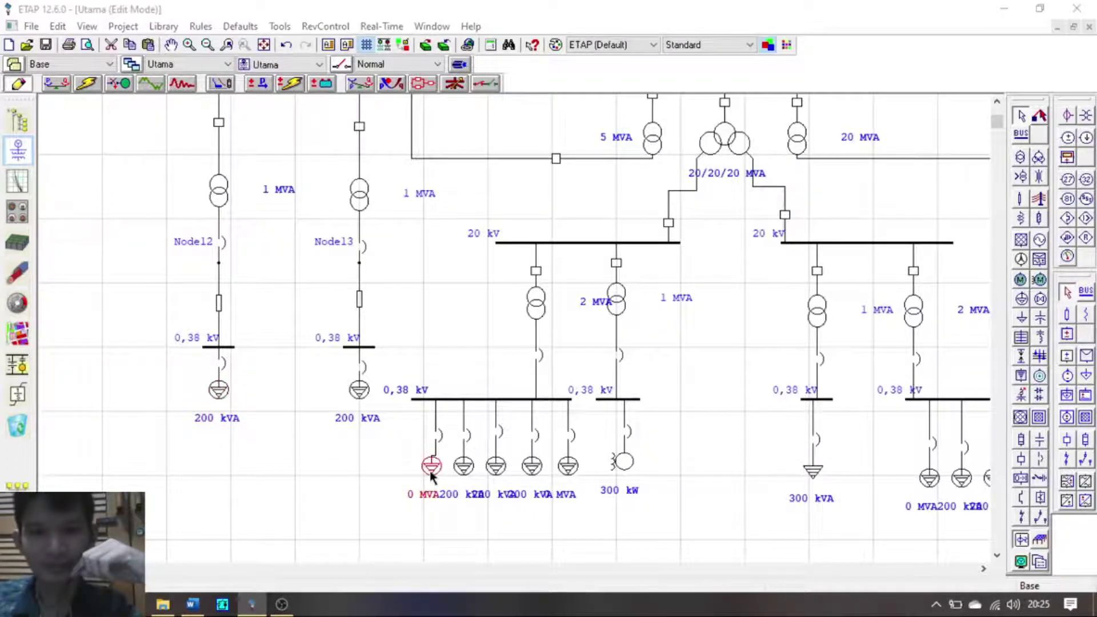
{"action": "left_click", "coordinate": [395, 97]}
{"action": "left_click", "coordinate": [386, 236]}
{"action": "key", "text": "BackSpace"}
{"action": "left_click", "coordinate": [380, 216]}
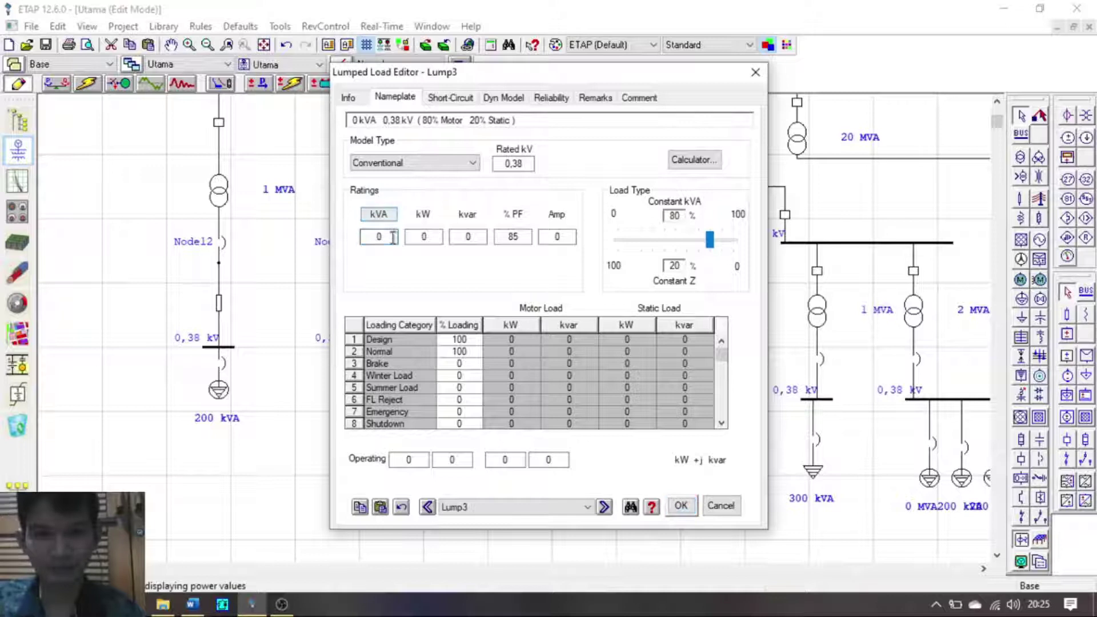
{"action": "type", "text": "100"}
{"action": "key", "text": "Tab"}
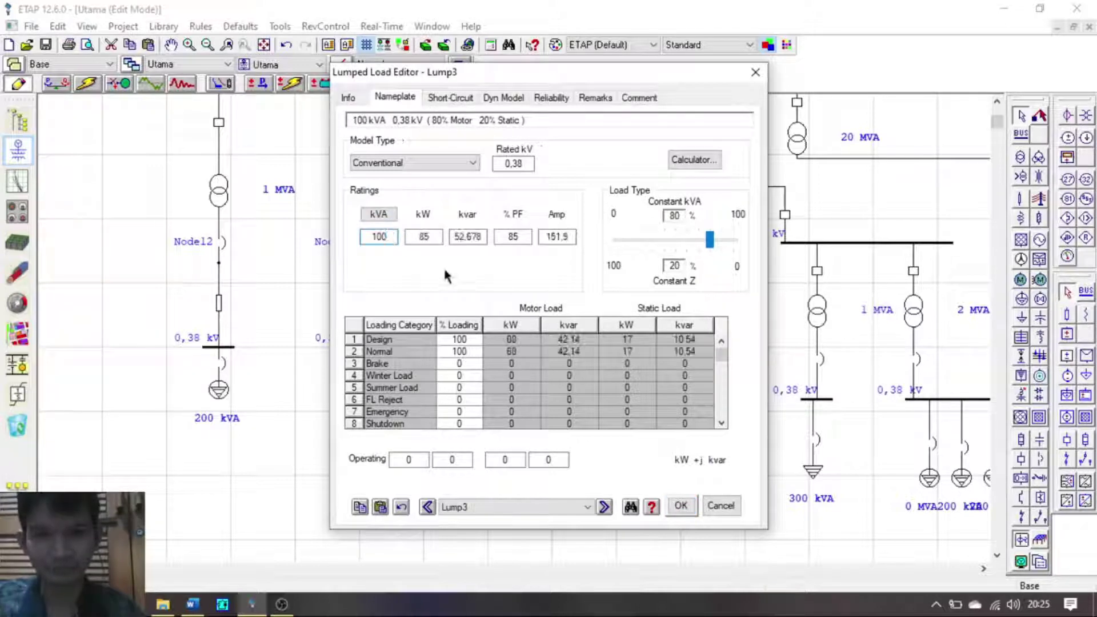
{"action": "left_click", "coordinate": [680, 503]}
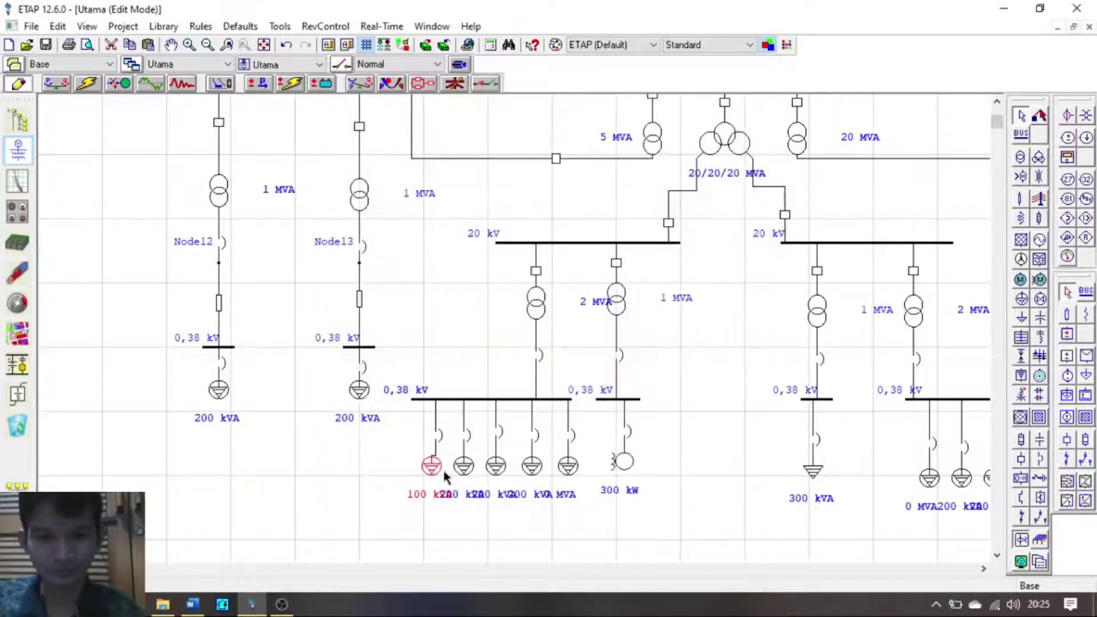
Step: Copy the editor data of the 100 kVA lumped load
{"action": "double_click", "coordinate": [429, 468]}
{"action": "left_click", "coordinate": [360, 507]}
{"action": "left_click", "coordinate": [622, 339]}
{"action": "left_click", "coordinate": [680, 505]}
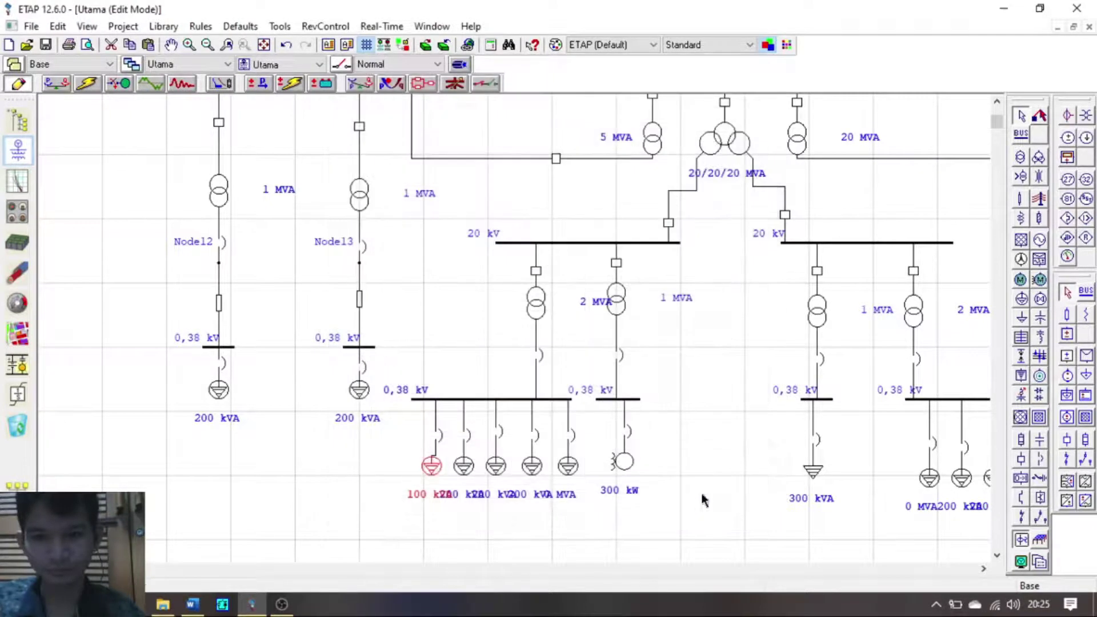
Step: Apply the copied 100 kVA data to the first lumped load in each of the other five-load groups across the substations
{"action": "scroll", "coordinate": [766, 404], "scroll_direction": "down", "scroll_amount": 2}
{"action": "double_click", "coordinate": [821, 456]}
{"action": "left_click", "coordinate": [681, 505]}
{"action": "left_click", "coordinate": [172, 44]}
{"action": "left_click_drag", "start_coordinate": [957, 198], "coordinate": [98, 172]}
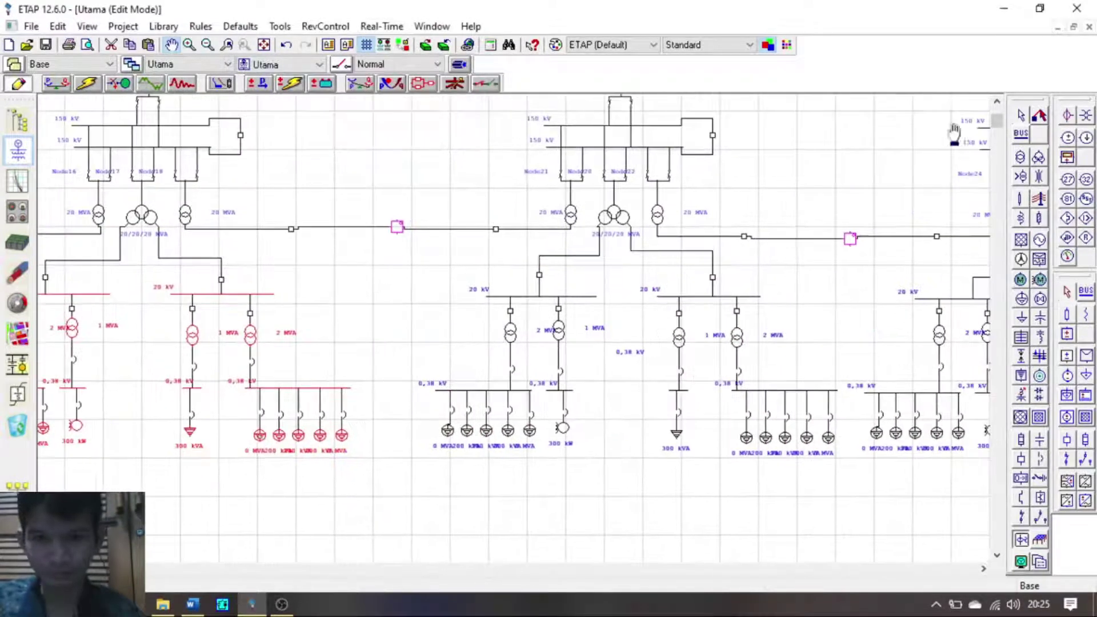
{"action": "double_click", "coordinate": [260, 435]}
{"action": "left_click", "coordinate": [682, 506]}
{"action": "double_click", "coordinate": [447, 431]}
{"action": "left_click", "coordinate": [682, 506]}
{"action": "double_click", "coordinate": [466, 432]}
{"action": "left_click", "coordinate": [681, 505]}
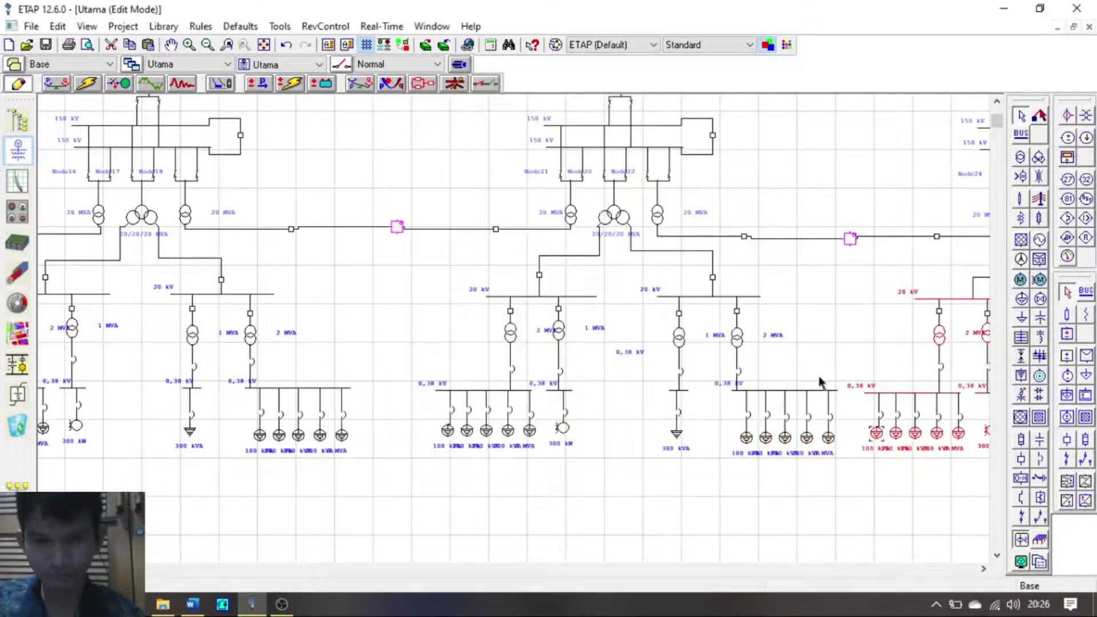
{"action": "left_click_drag", "start_coordinate": [820, 384], "coordinate": [420, 348]}
{"action": "double_click", "coordinate": [347, 401]}
{"action": "left_click", "coordinate": [719, 505]}
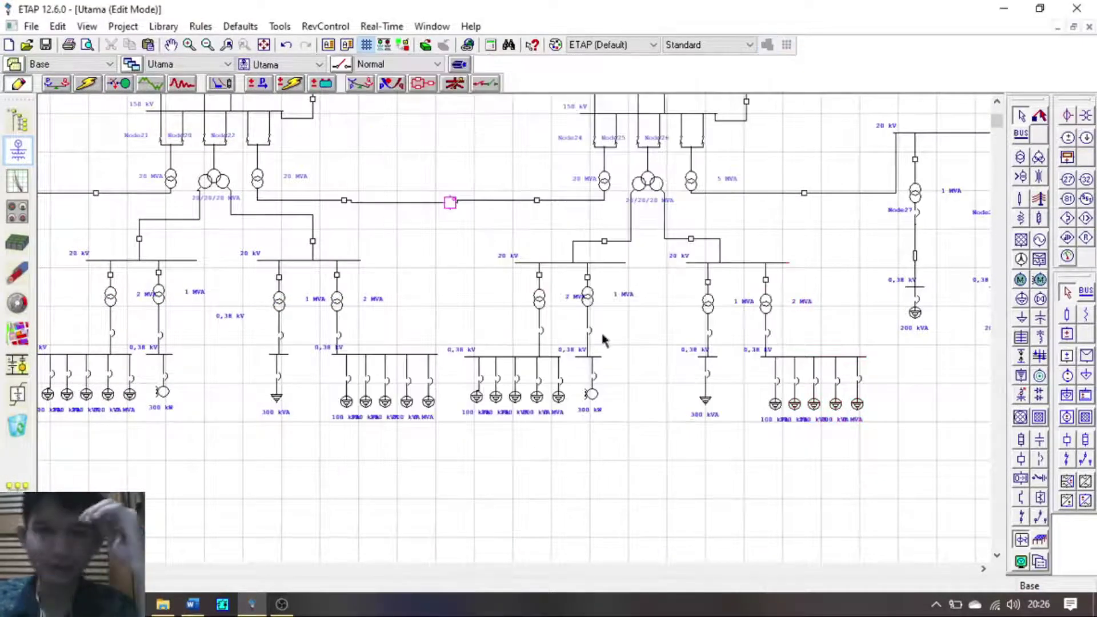
Step: Set the fifth lumped load on the five-load 0.38 kV bus to 300 kVA and copy its data
{"action": "left_click", "coordinate": [171, 45]}
{"action": "left_click_drag", "start_coordinate": [178, 174], "coordinate": [735, 243]}
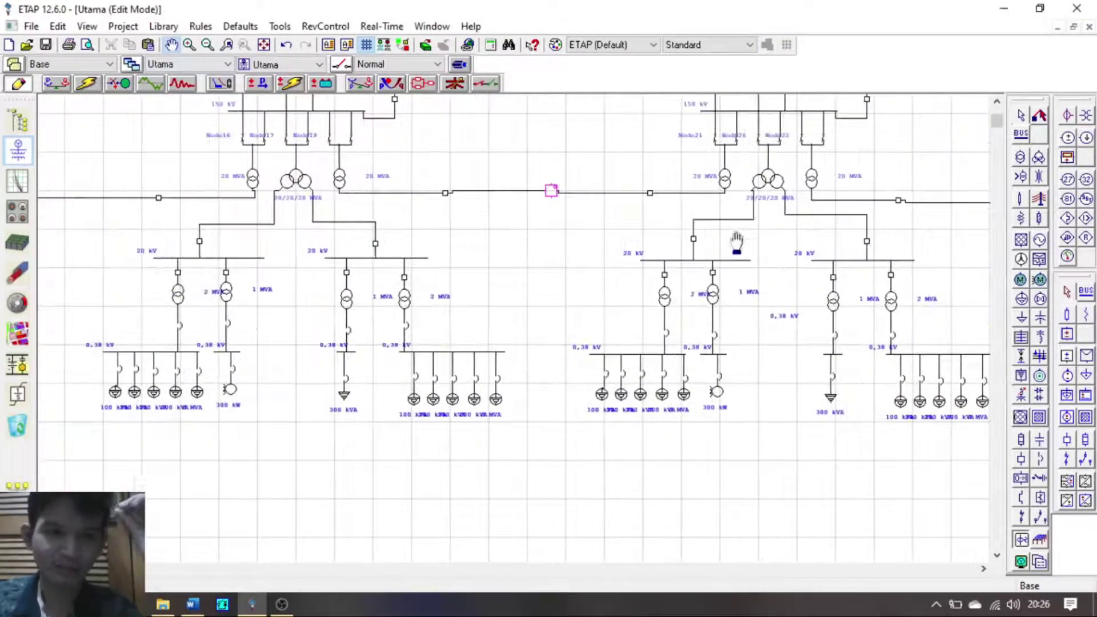
{"action": "left_click_drag", "start_coordinate": [326, 397], "coordinate": [207, 360]}
{"action": "scroll", "coordinate": [207, 360], "scroll_direction": "up", "scroll_amount": 2}
{"action": "left_click", "coordinate": [1021, 116]}
{"action": "double_click", "coordinate": [277, 386]}
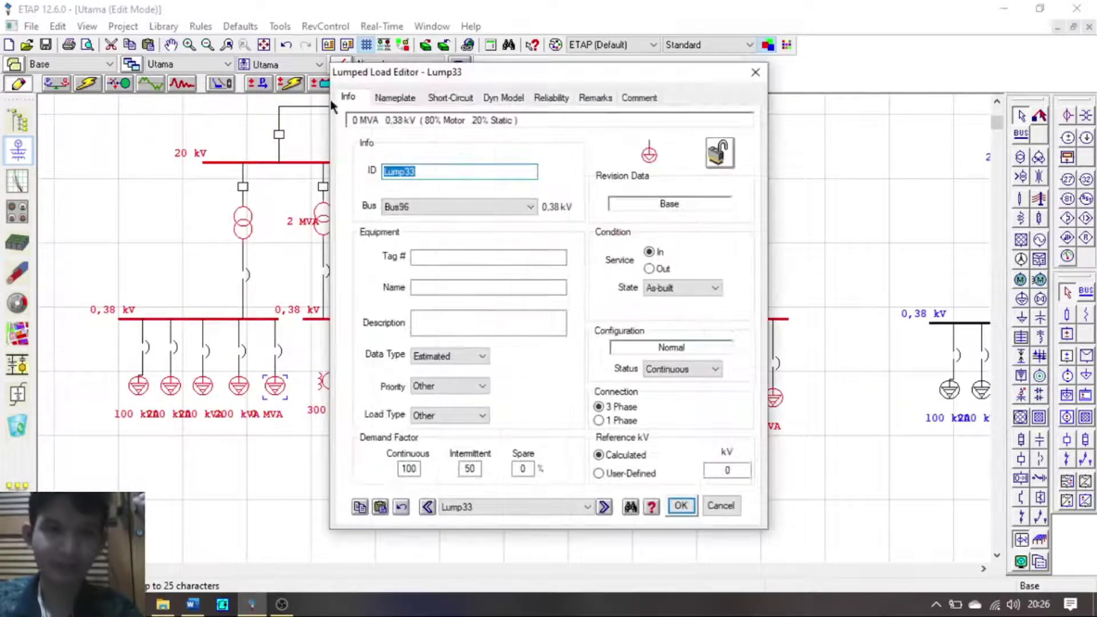
{"action": "left_click", "coordinate": [395, 97]}
{"action": "left_click", "coordinate": [378, 214]}
{"action": "double_click", "coordinate": [379, 237]}
{"action": "type", "text": "300"}
{"action": "key", "text": "Tab"}
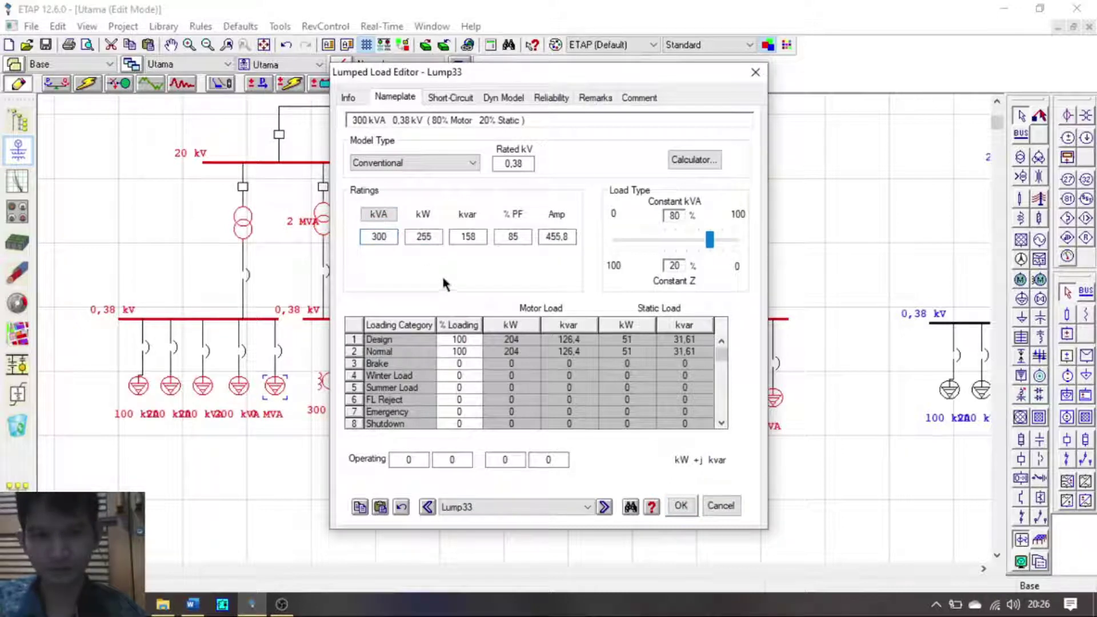
{"action": "left_click", "coordinate": [359, 507]}
{"action": "left_click", "coordinate": [629, 338]}
{"action": "left_click", "coordinate": [680, 506]}
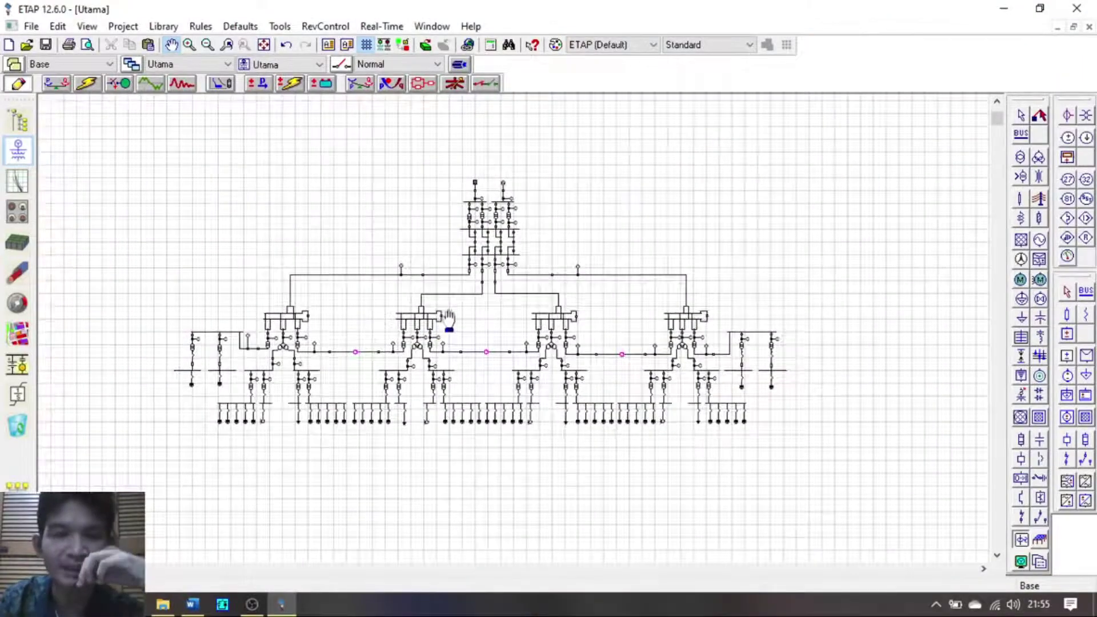
Step: Examine the labelled diagram from the grid and generator buses through substations A to D, including their transformers, relays, feeders and loads
{"action": "scroll", "coordinate": [449, 318], "scroll_direction": "up", "scroll_amount": 3}
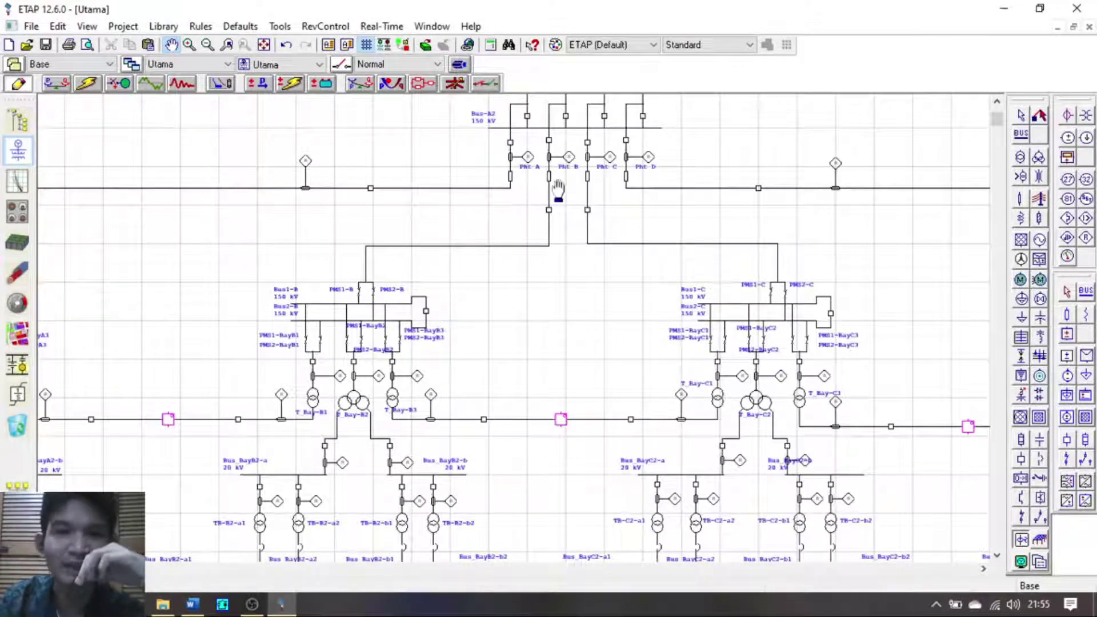
{"action": "left_click_drag", "start_coordinate": [622, 207], "coordinate": [641, 392]}
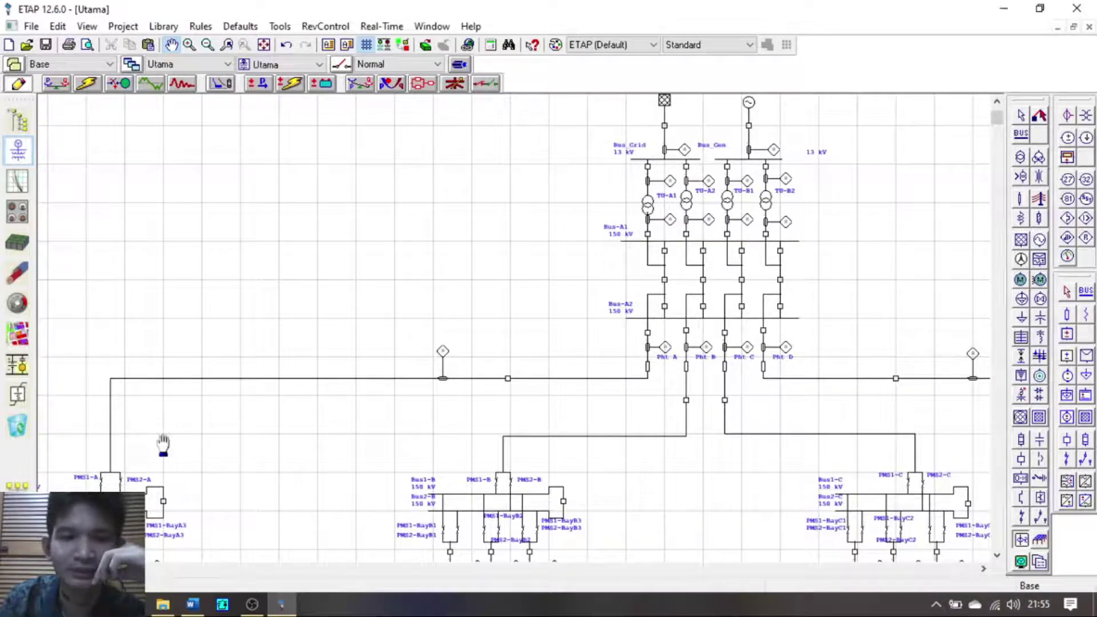
{"action": "left_click_drag", "start_coordinate": [383, 336], "coordinate": [707, 89]}
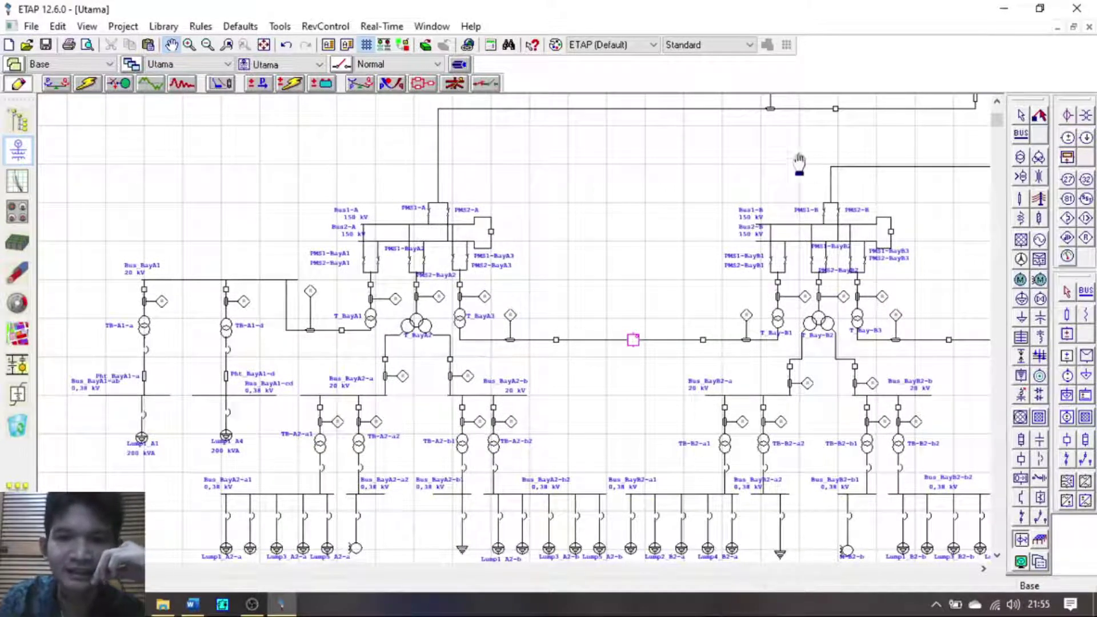
{"action": "left_click_drag", "start_coordinate": [857, 241], "coordinate": [440, 294]}
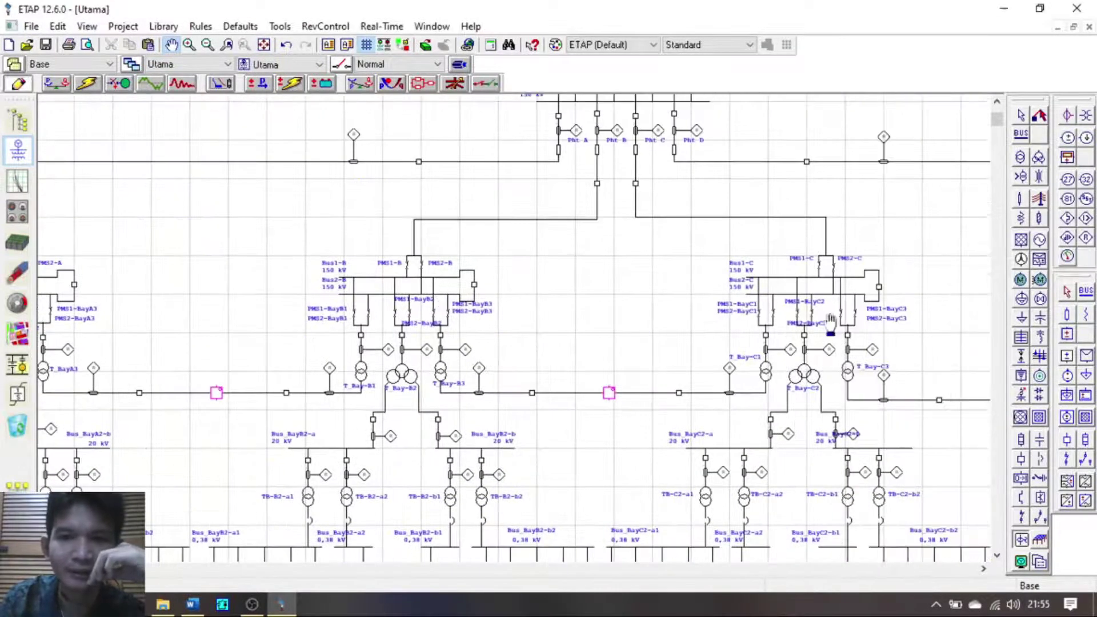
{"action": "left_click_drag", "start_coordinate": [831, 323], "coordinate": [578, 218]}
{"action": "left_click_drag", "start_coordinate": [711, 249], "coordinate": [524, 252]}
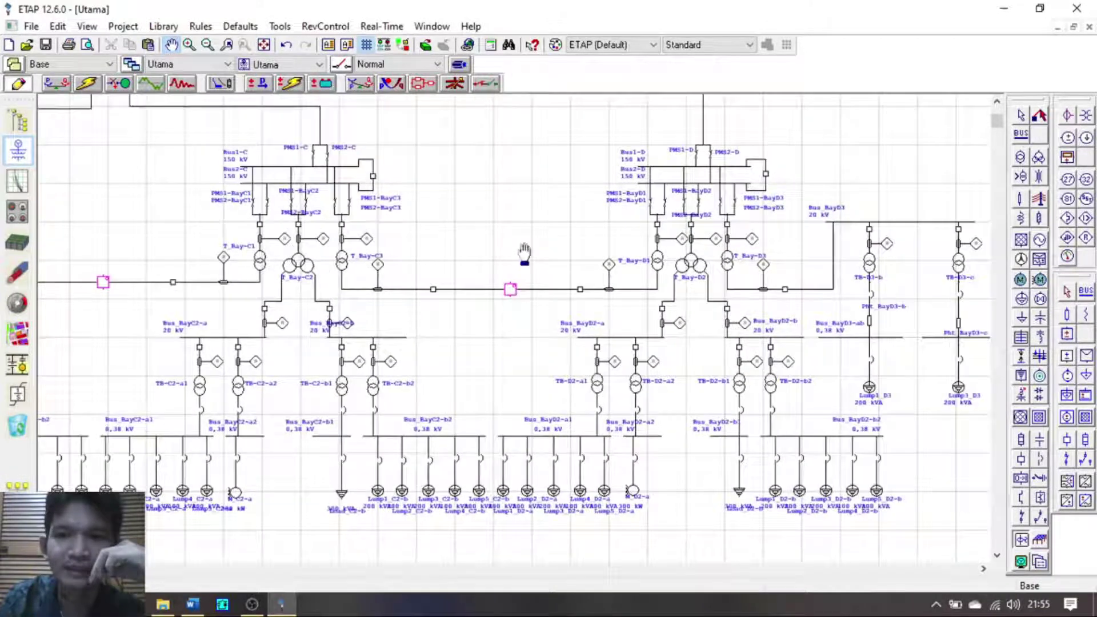
{"action": "left_click_drag", "start_coordinate": [754, 286], "coordinate": [788, 411]}
{"action": "left_click_drag", "start_coordinate": [502, 350], "coordinate": [629, 326]}
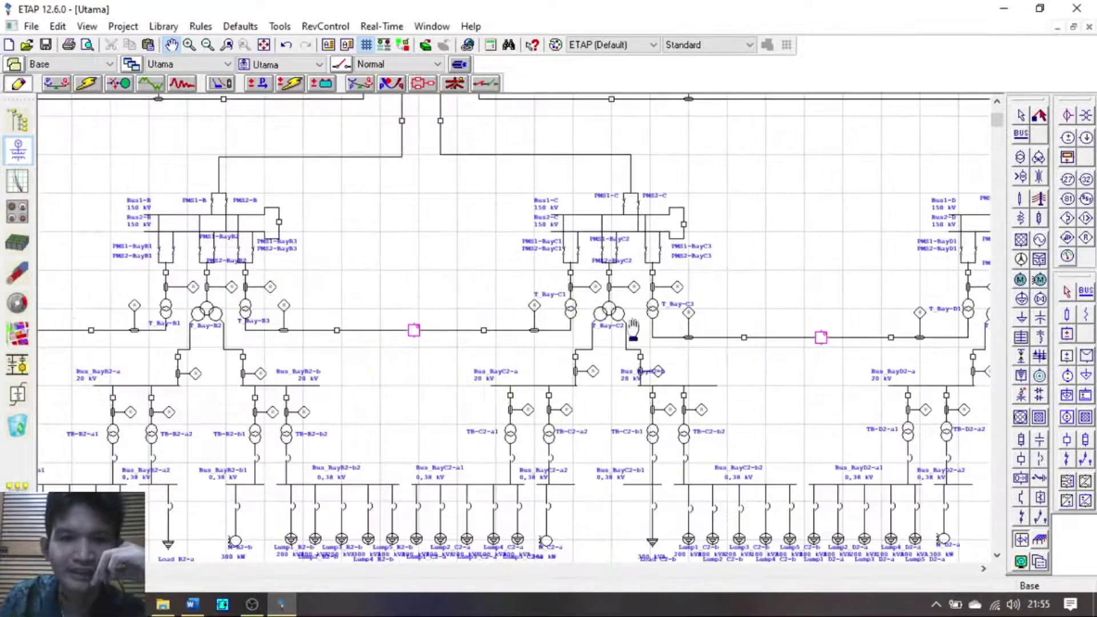
{"action": "left_click_drag", "start_coordinate": [565, 382], "coordinate": [618, 273]}
{"action": "left_click_drag", "start_coordinate": [386, 205], "coordinate": [590, 363]}
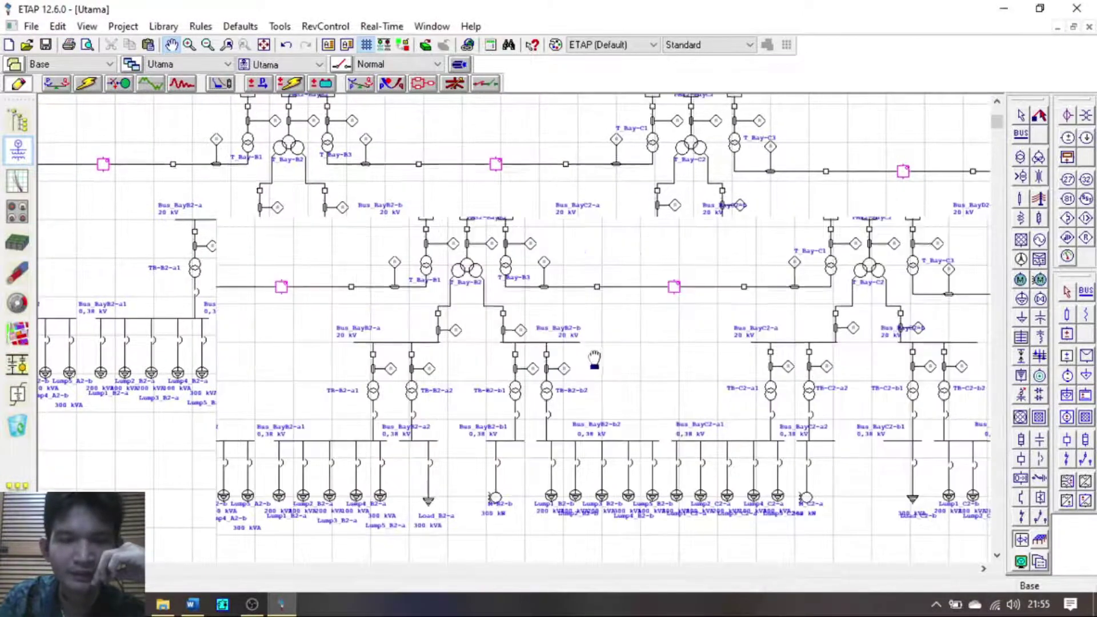
{"action": "left_click_drag", "start_coordinate": [801, 232], "coordinate": [840, 474]}
{"action": "left_click_drag", "start_coordinate": [845, 306], "coordinate": [801, 397]}
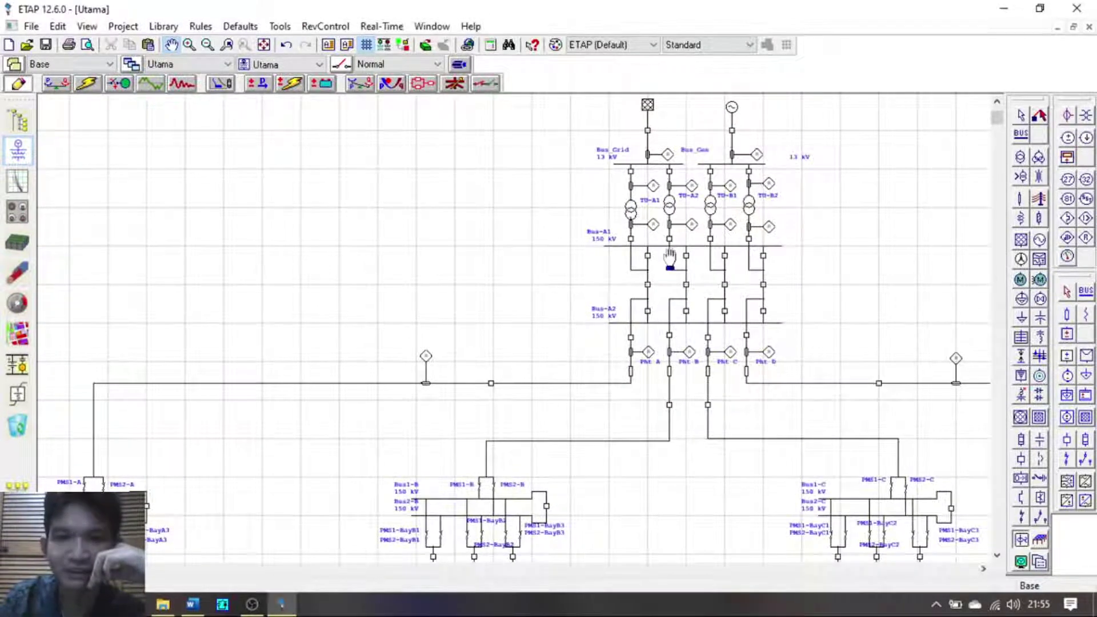
{"action": "scroll", "coordinate": [666, 253], "scroll_direction": "up", "scroll_amount": 3}
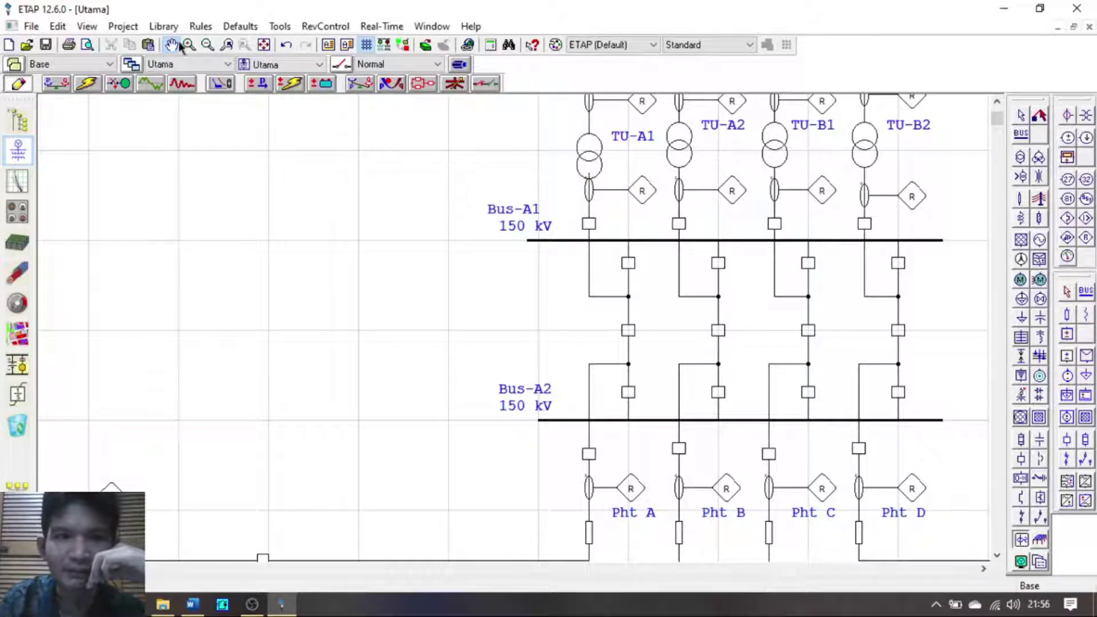
Step: Move transformer TU-A1 up slightly so it lines up with transformers TU-A2, TU-B1 and TU-B2
{"action": "left_click_drag", "start_coordinate": [594, 164], "coordinate": [591, 150]}
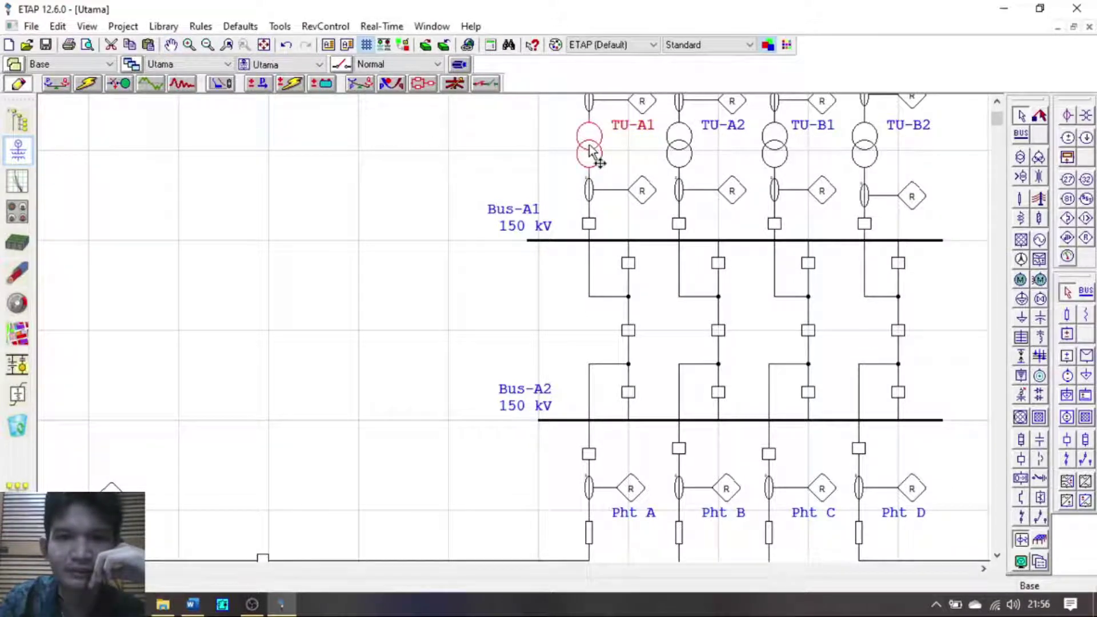
{"action": "left_click", "coordinate": [171, 44]}
{"action": "scroll", "coordinate": [514, 234], "scroll_direction": "down", "scroll_amount": 4}
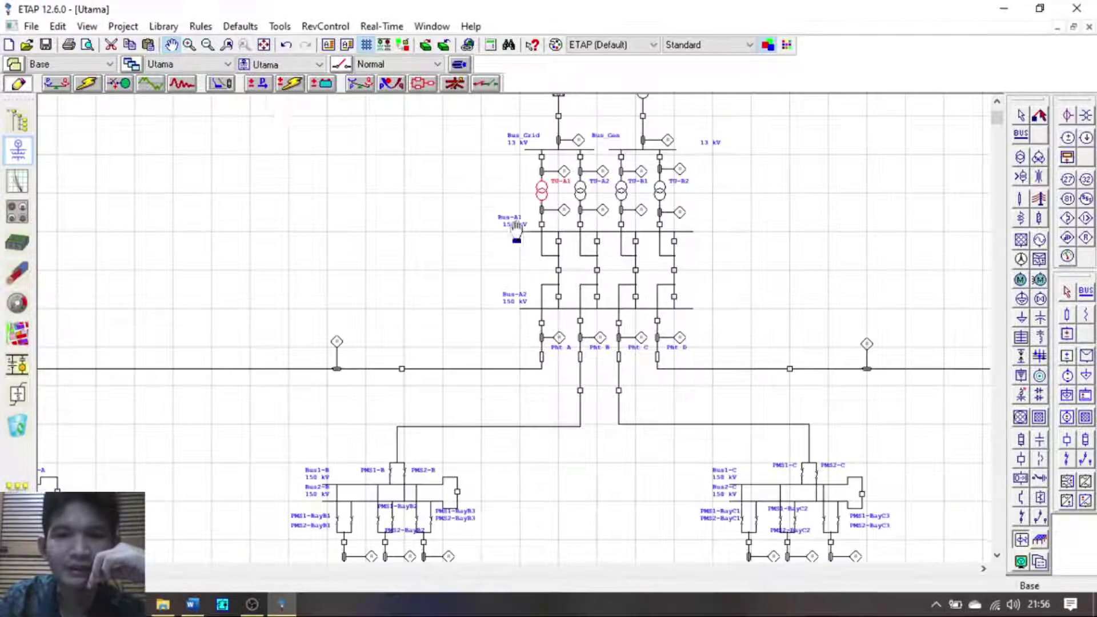
{"action": "left_click", "coordinate": [175, 48]}
{"action": "left_click", "coordinate": [280, 156]}
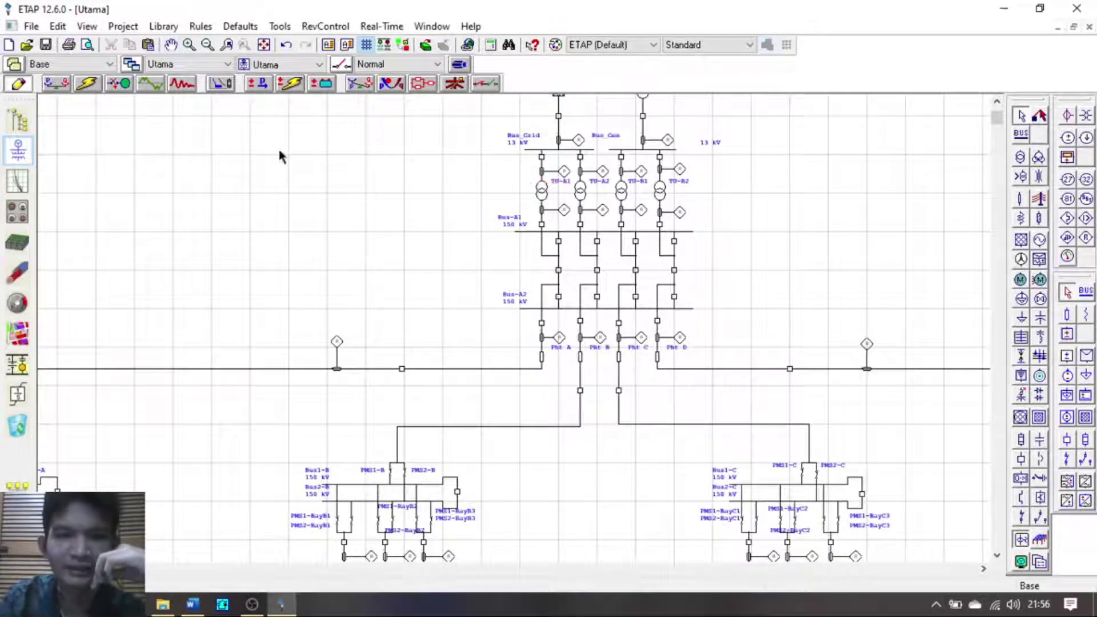
Step: Run a load flow analysis and examine the power flows and bus voltages from the grid and generator buses down to substation A
{"action": "left_click", "coordinate": [59, 85]}
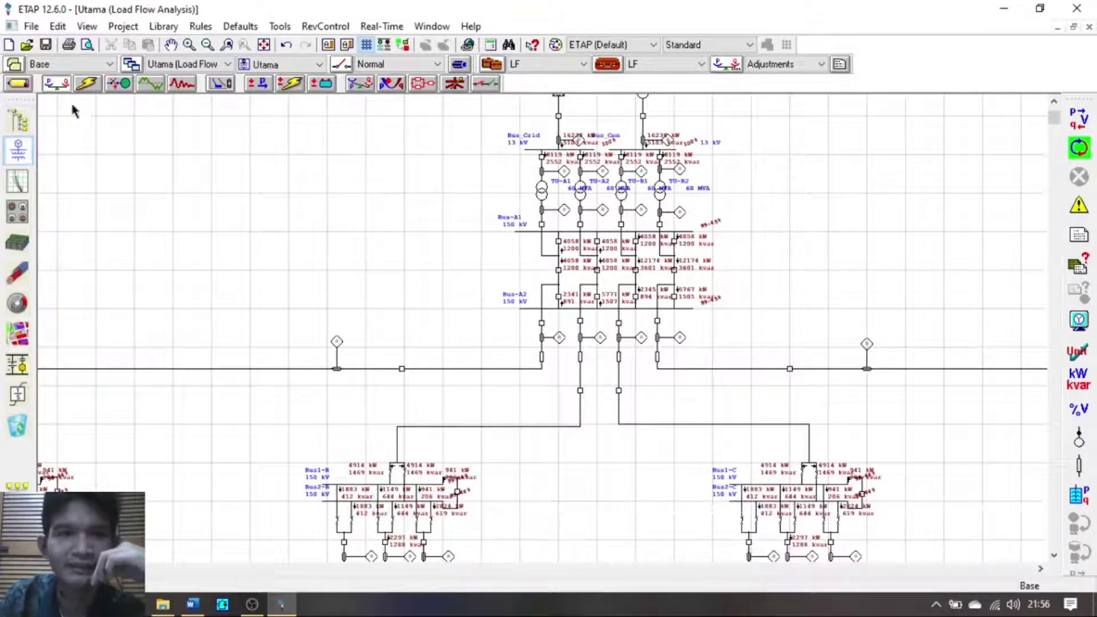
{"action": "scroll", "coordinate": [558, 197], "scroll_direction": "up", "scroll_amount": 1}
{"action": "scroll", "coordinate": [502, 197], "scroll_direction": "up", "scroll_amount": 3}
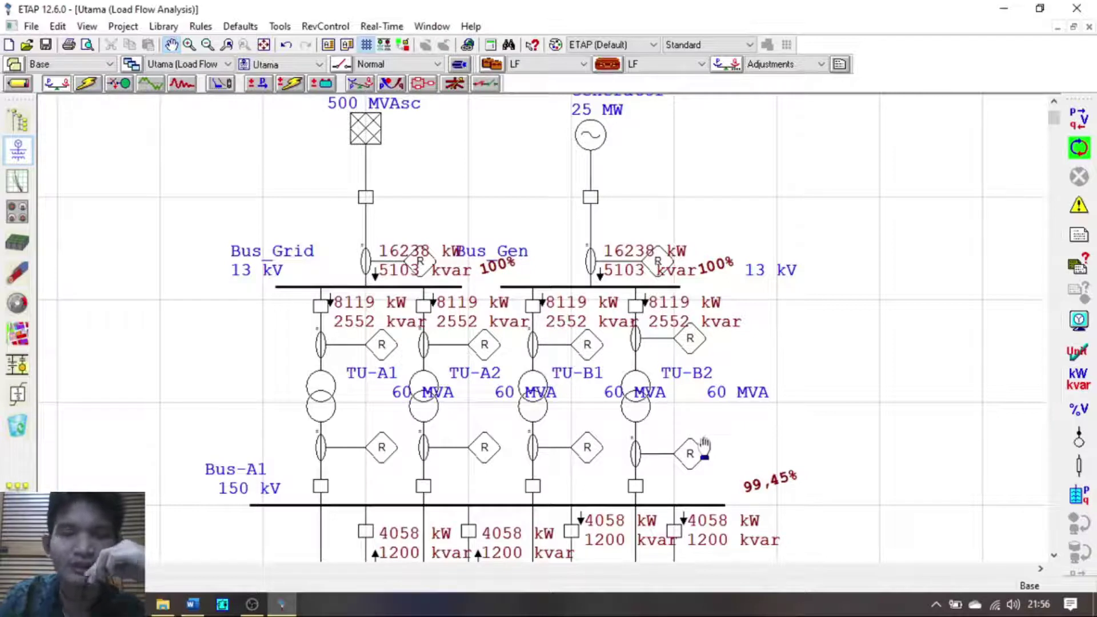
{"action": "left_click_drag", "start_coordinate": [625, 449], "coordinate": [668, 154]}
{"action": "left_click_drag", "start_coordinate": [640, 373], "coordinate": [638, 233]}
{"action": "left_click_drag", "start_coordinate": [620, 294], "coordinate": [798, 269]}
{"action": "left_click_drag", "start_coordinate": [419, 255], "coordinate": [759, 276]}
{"action": "mouse_move", "coordinate": [143, 305]}
{"action": "left_mouse_down"}
{"action": "mouse_move", "coordinate": [729, 181]}
{"action": "mouse_move", "coordinate": [745, 166]}
{"action": "left_mouse_up"}
{"action": "mouse_move", "coordinate": [567, 379]}
{"action": "left_mouse_down"}
{"action": "mouse_move", "coordinate": [739, 233]}
{"action": "mouse_move", "coordinate": [901, 206]}
{"action": "left_mouse_up"}
Step: Review the marginal under-voltage alerts in the load flow Alert View and return to the Utama diagram
{"action": "left_click", "coordinate": [1079, 204]}
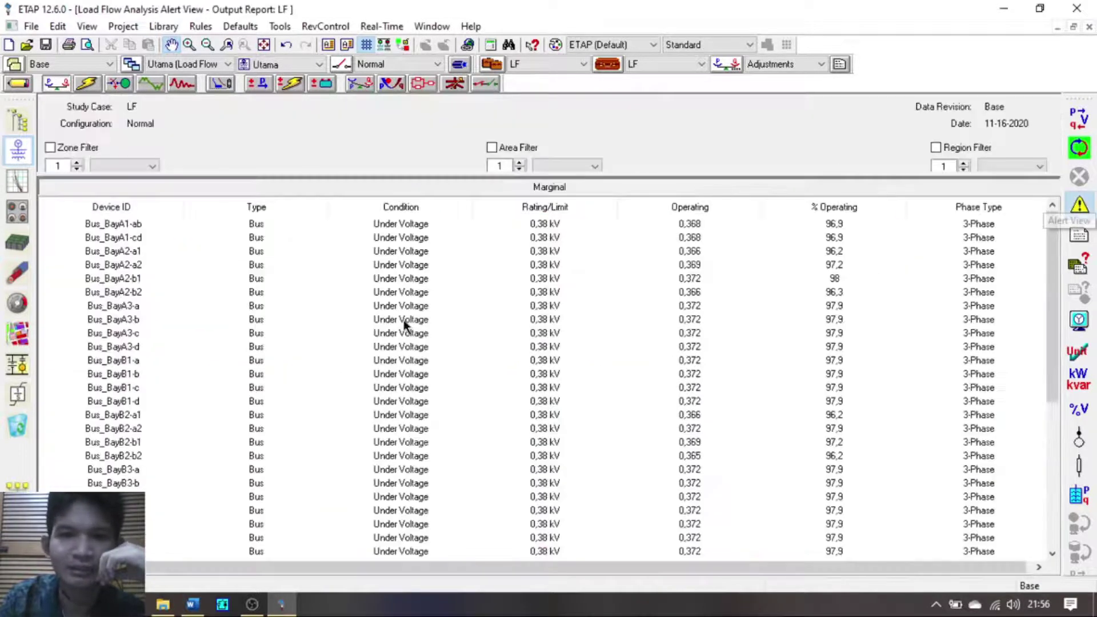
{"action": "left_click_drag", "start_coordinate": [1084, 264], "coordinate": [1057, 215]}
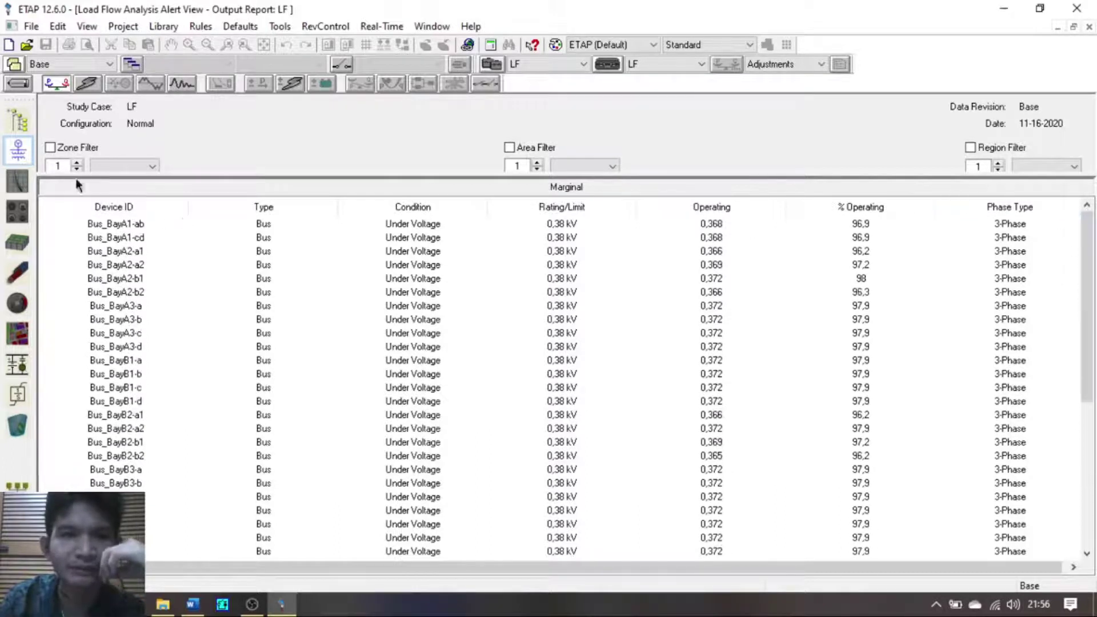
{"action": "left_click", "coordinate": [24, 149]}
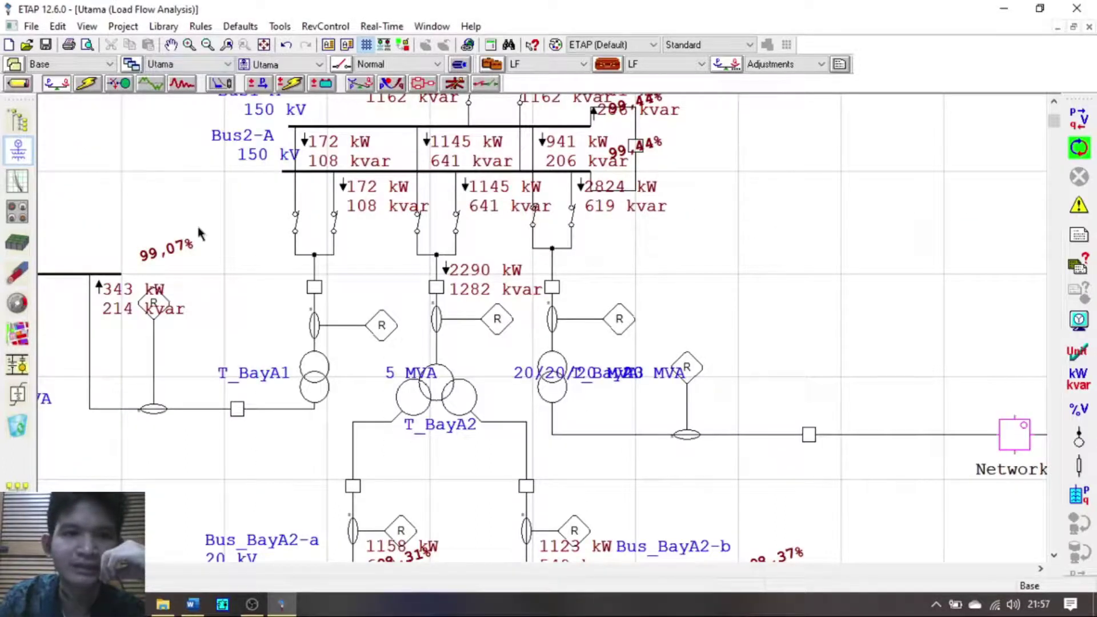
Step: In edit mode, set transformer TB-A1-a's secondary fixed tap to 2.5% and copy its editor data
{"action": "scroll", "coordinate": [196, 224], "scroll_direction": "down", "scroll_amount": 5}
{"action": "left_click", "coordinate": [171, 45]}
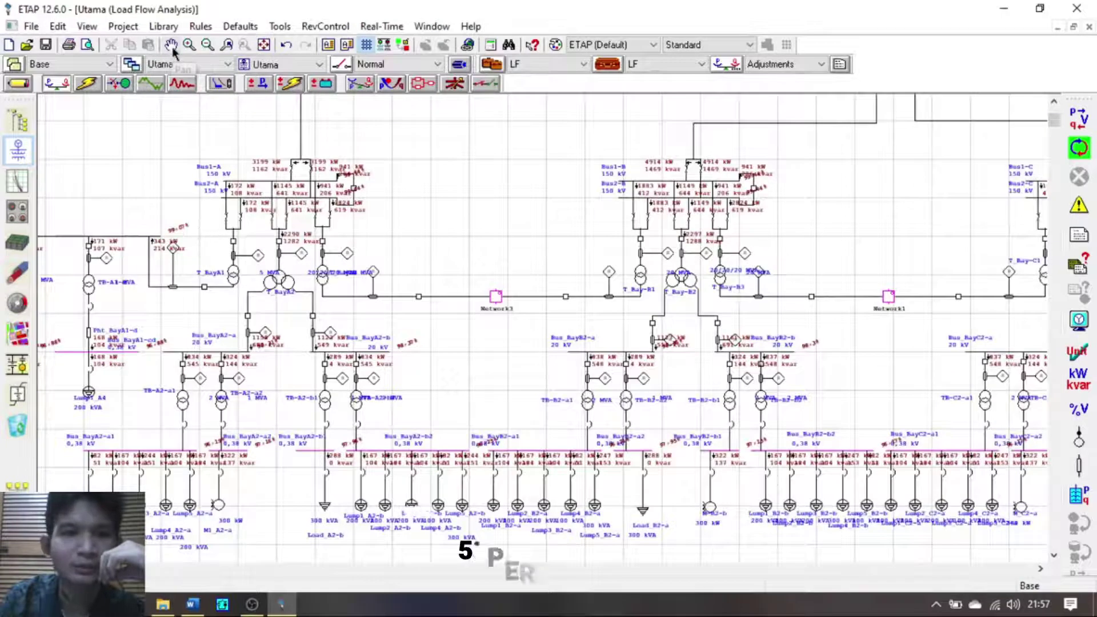
{"action": "left_click_drag", "start_coordinate": [204, 300], "coordinate": [383, 286]}
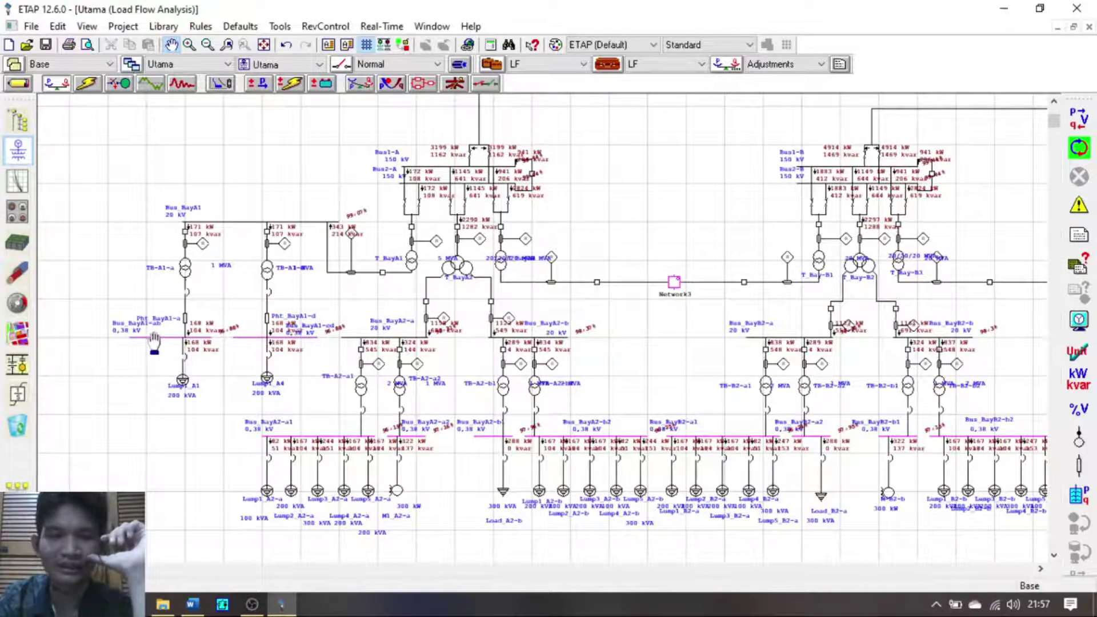
{"action": "scroll", "coordinate": [155, 341], "scroll_direction": "up", "scroll_amount": 1}
{"action": "scroll", "coordinate": [155, 341], "scroll_direction": "up", "scroll_amount": 1}
{"action": "left_click", "coordinate": [11, 83]}
{"action": "double_click", "coordinate": [207, 221]}
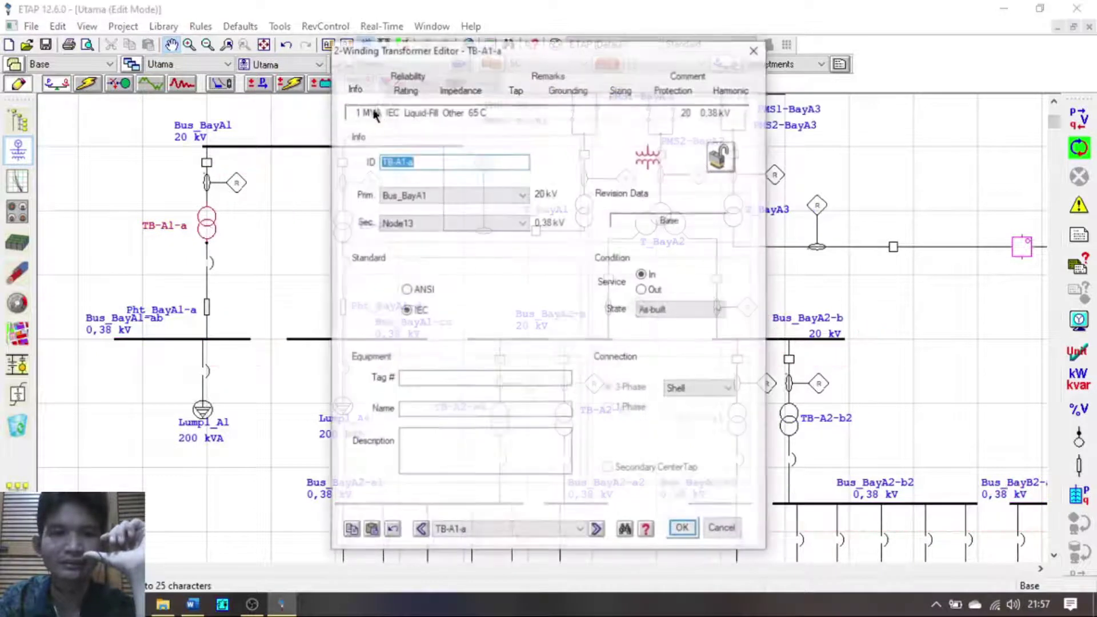
{"action": "left_click", "coordinate": [511, 90]}
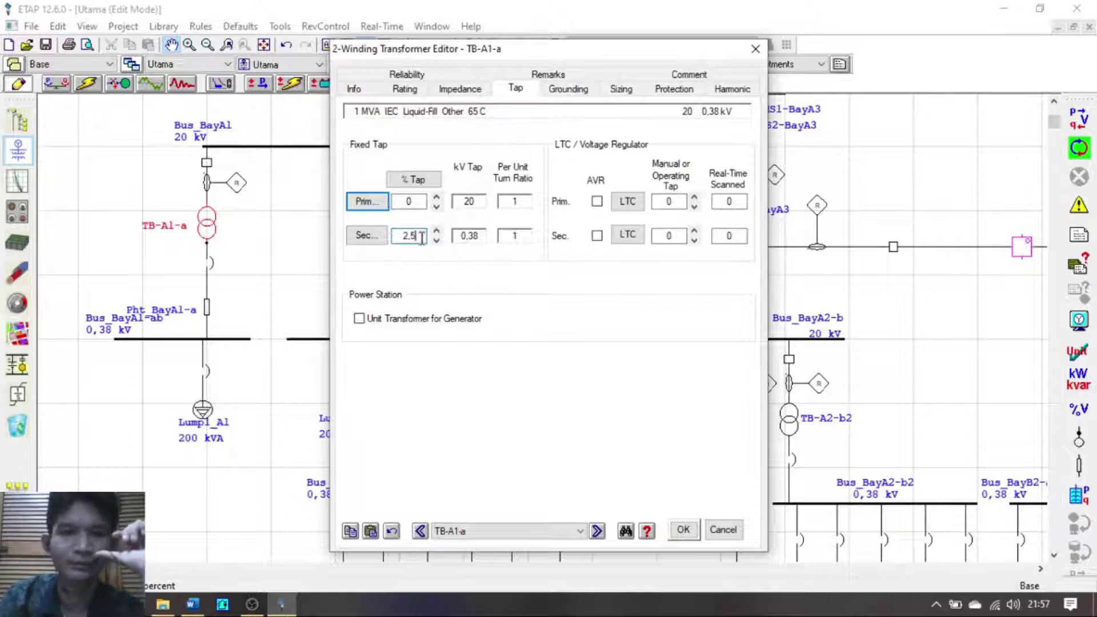
{"action": "left_click", "coordinate": [351, 532]}
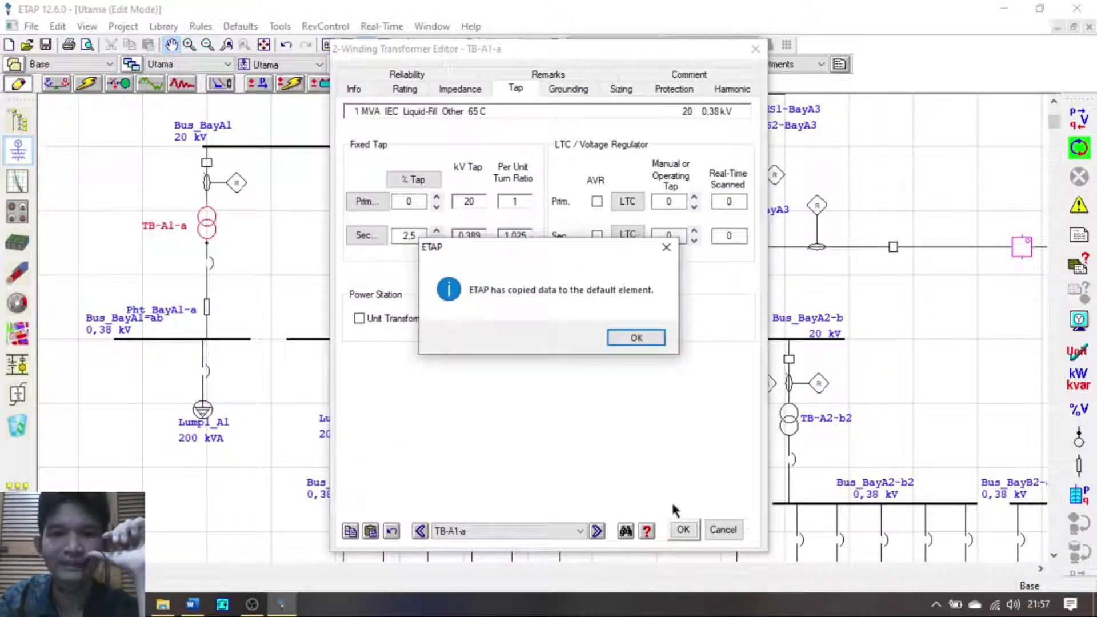
{"action": "left_click", "coordinate": [635, 338]}
{"action": "left_click", "coordinate": [682, 529]}
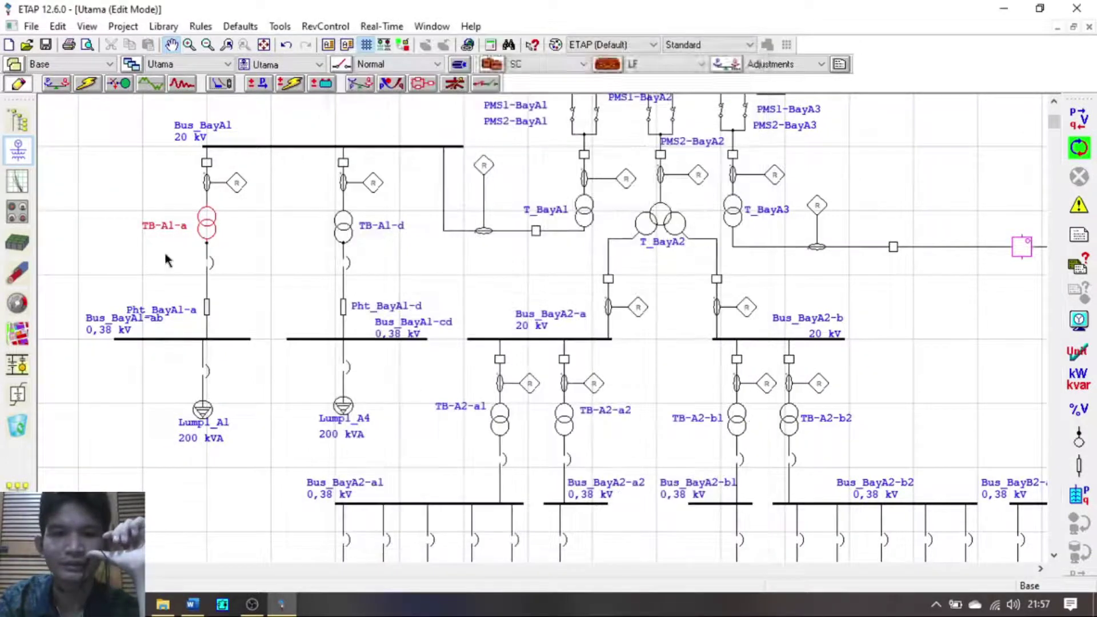
Step: Apply the copied tap data to transformer TB-A1-d, rerun the load flow analysis, and minimize the Alert View
{"action": "double_click", "coordinate": [344, 229]}
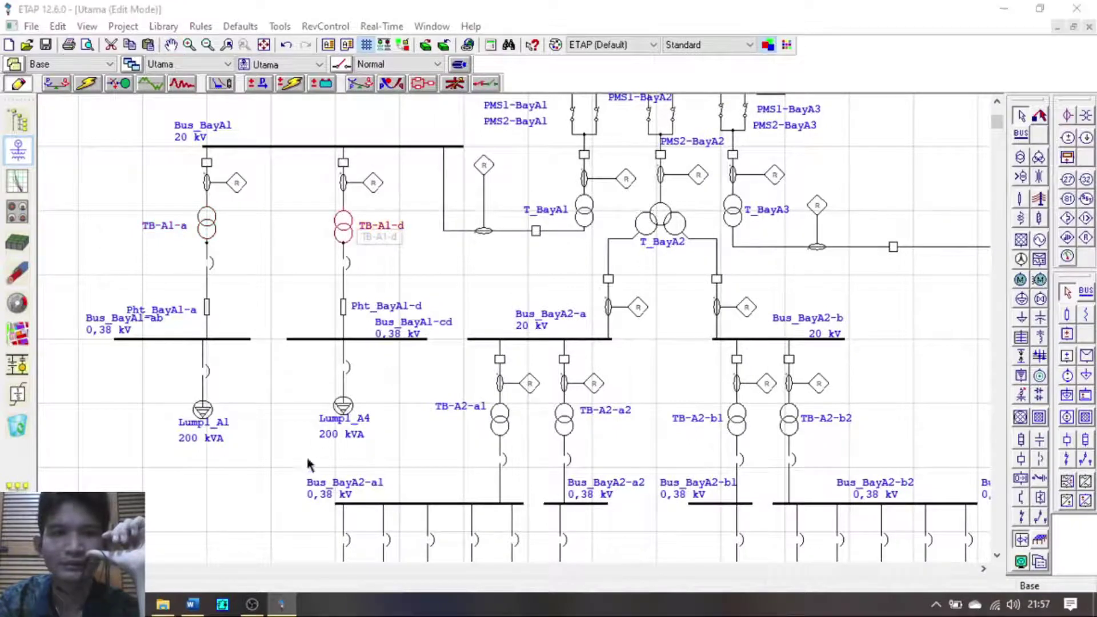
{"action": "left_click", "coordinate": [373, 533]}
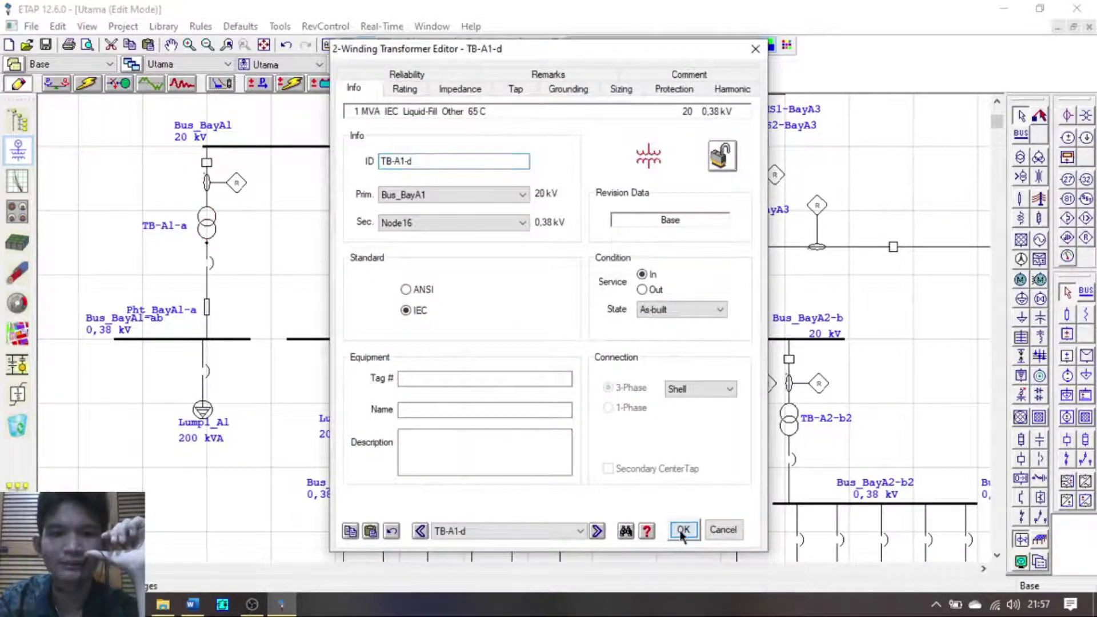
{"action": "left_click", "coordinate": [682, 529]}
{"action": "left_click", "coordinate": [63, 83]}
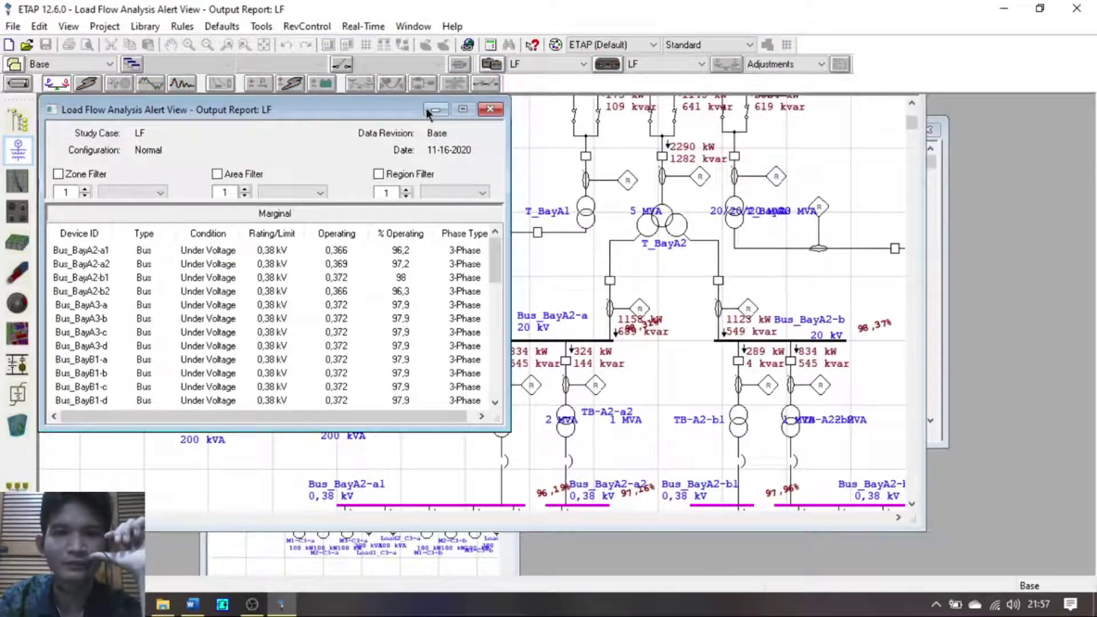
{"action": "left_click", "coordinate": [427, 110]}
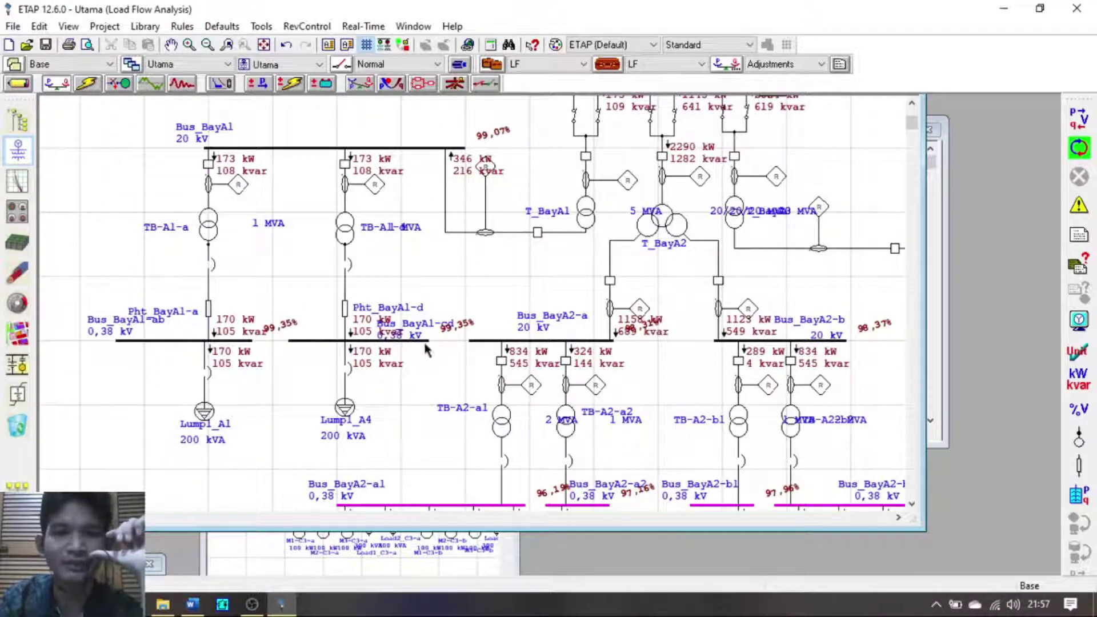
{"action": "double_click", "coordinate": [880, 152]}
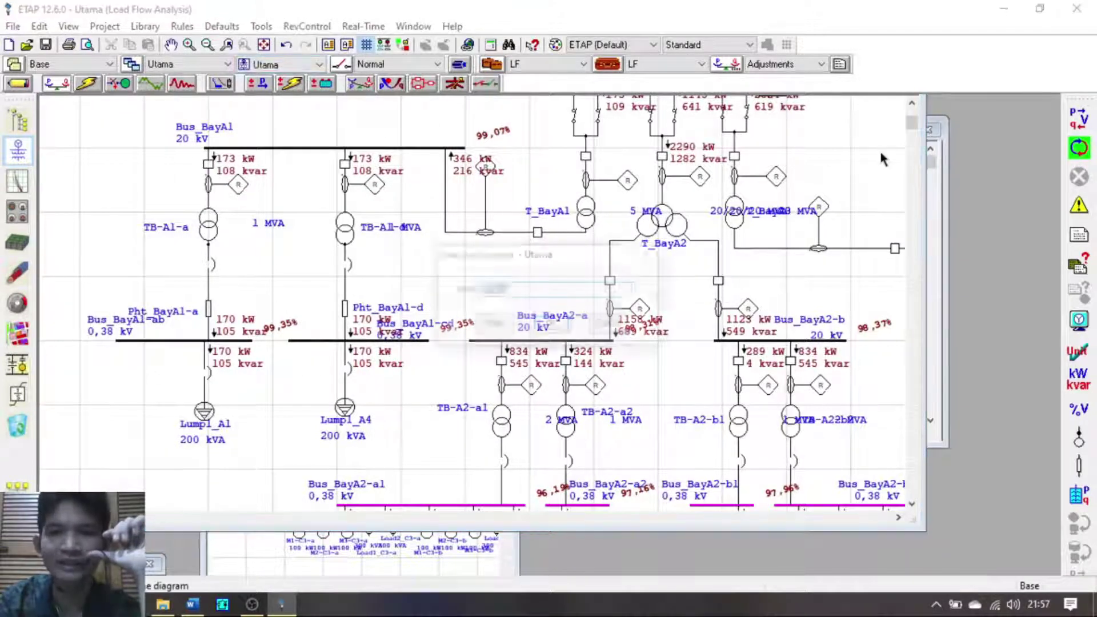
{"action": "left_click", "coordinate": [552, 324]}
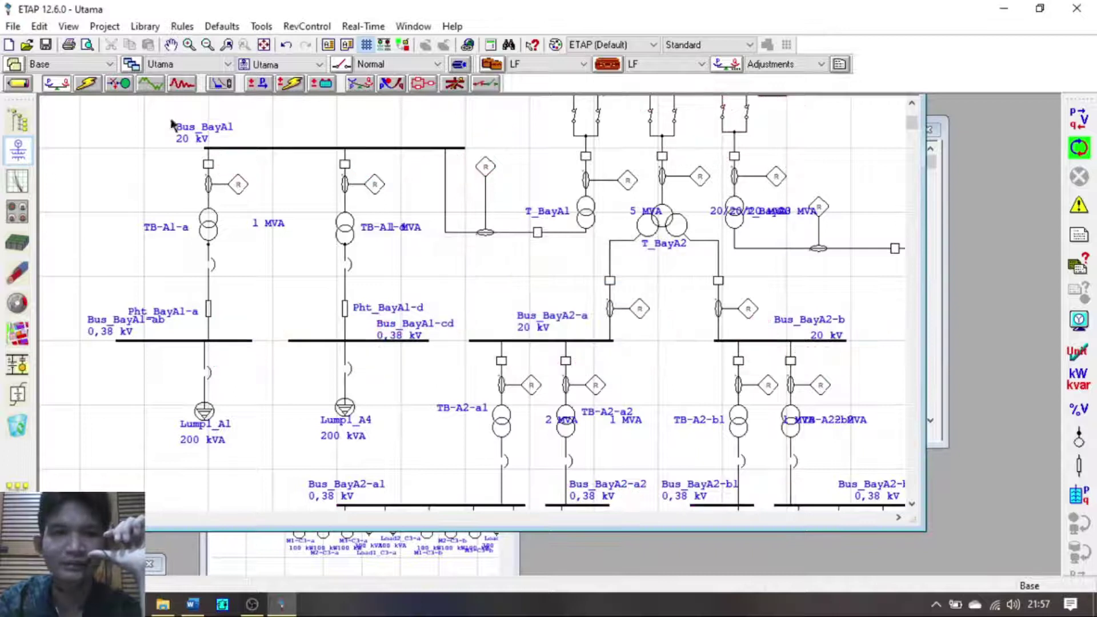
{"action": "left_click", "coordinate": [297, 64]}
{"action": "left_click", "coordinate": [293, 91]}
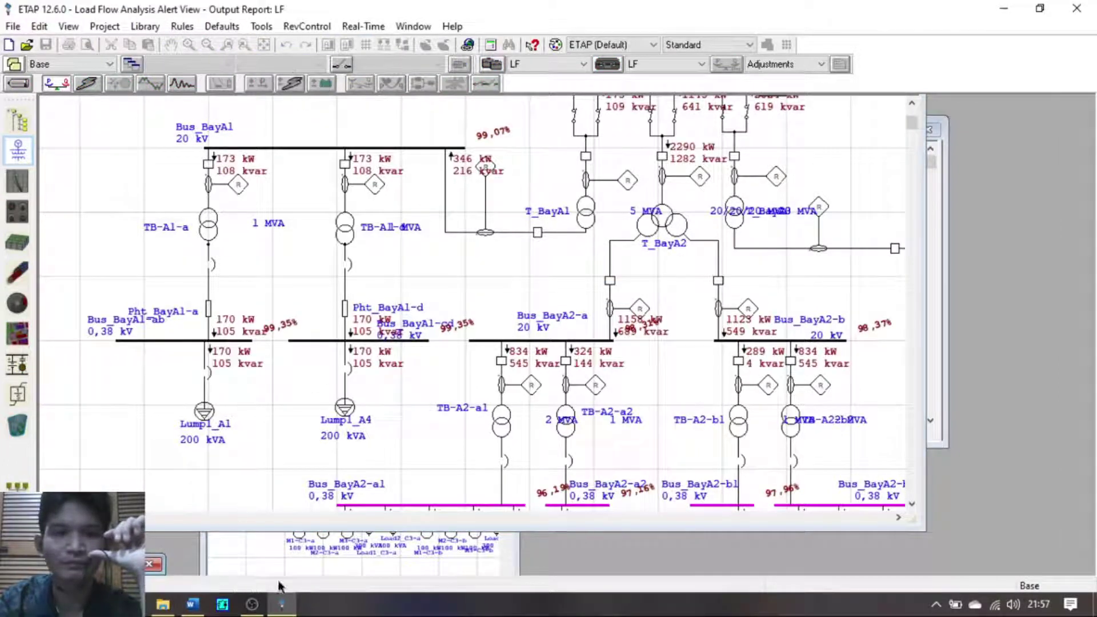
{"action": "double_click", "coordinate": [248, 564]}
{"action": "left_click", "coordinate": [541, 342]}
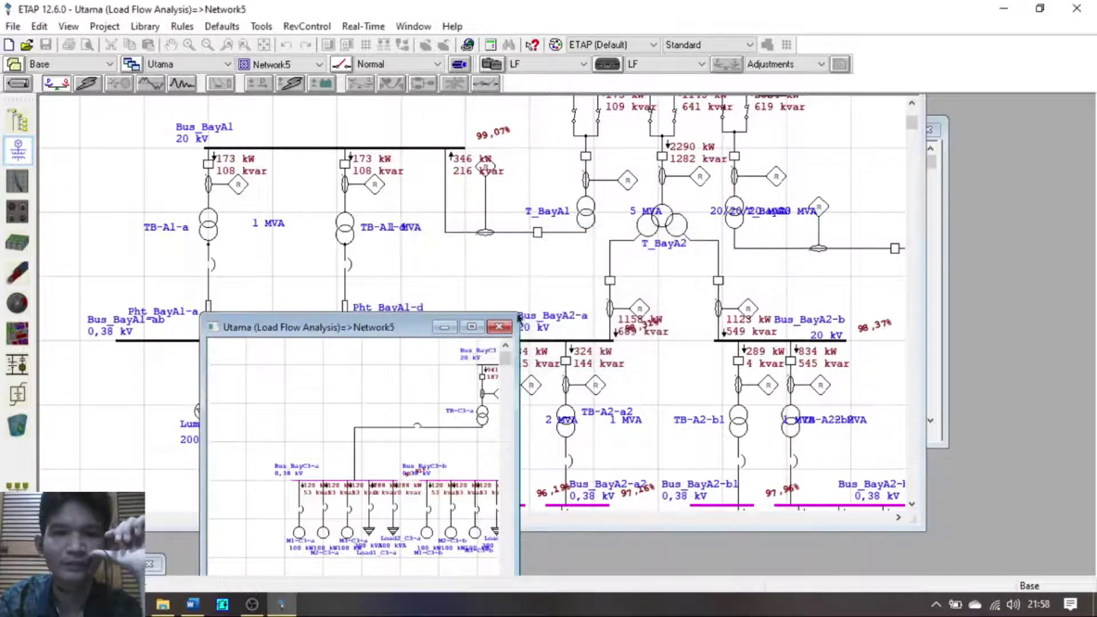
{"action": "left_click", "coordinate": [297, 65]}
{"action": "left_click", "coordinate": [297, 84]}
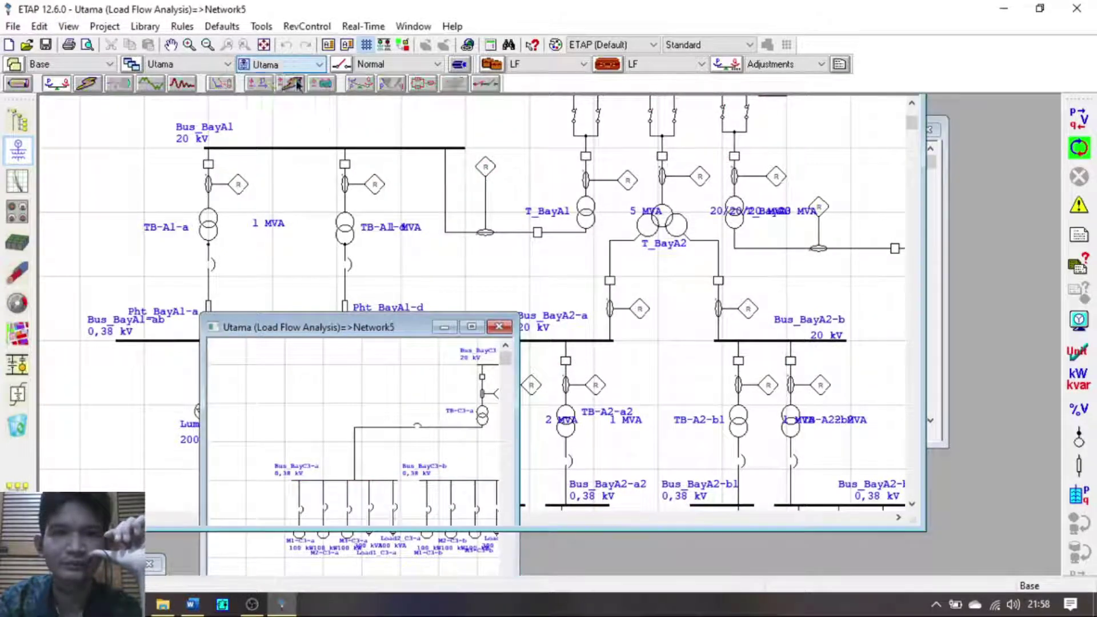
{"action": "double_click", "coordinate": [492, 549]}
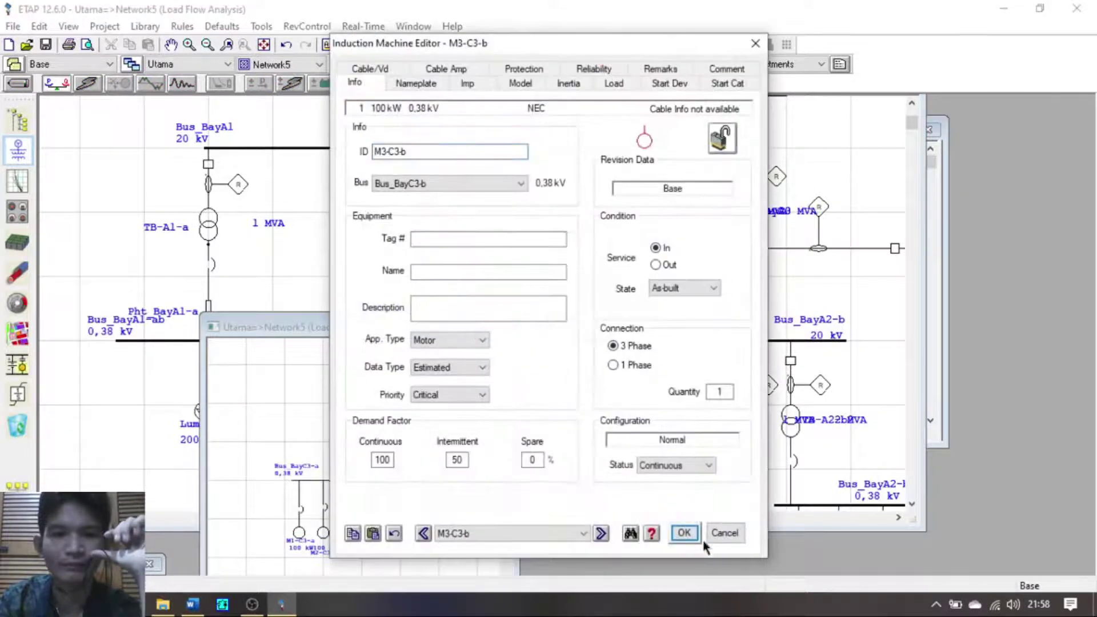
{"action": "left_click", "coordinate": [714, 536]}
Step: Maximize the Network5 window and switch back to the Utama diagram
{"action": "left_click", "coordinate": [470, 328]}
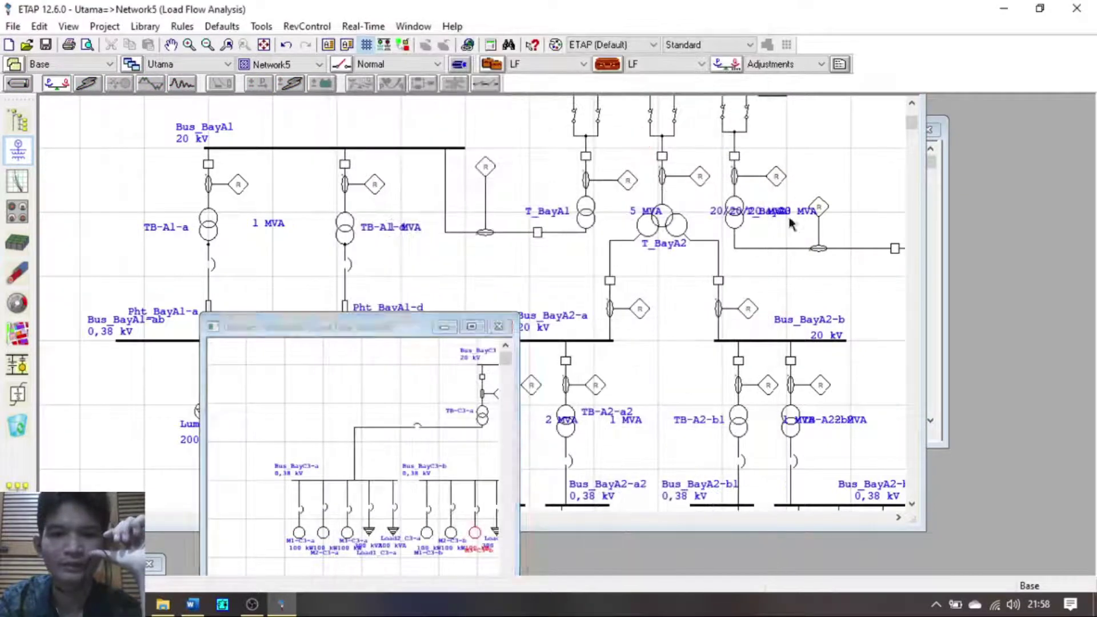
{"action": "left_click", "coordinate": [306, 64]}
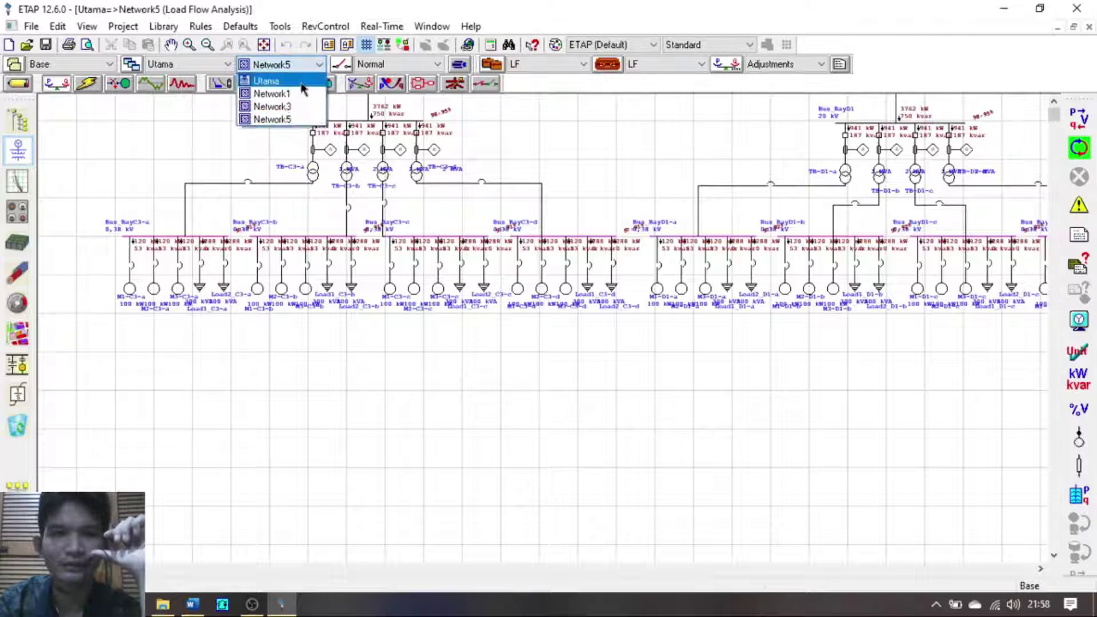
{"action": "left_click", "coordinate": [263, 80]}
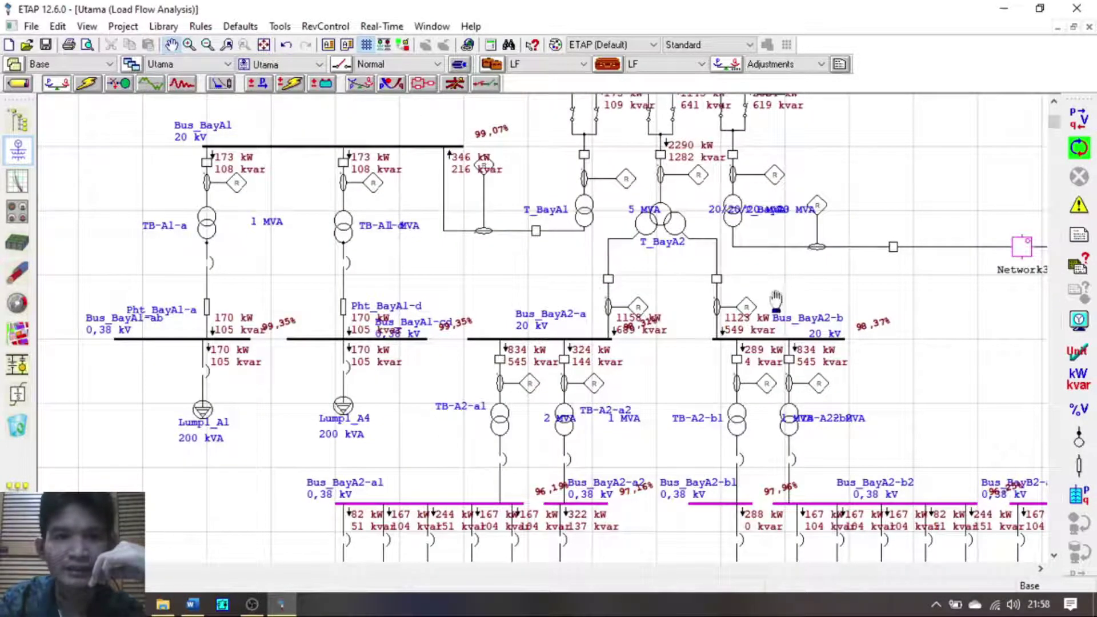
Step: In edit mode, set the secondary and tertiary fixed taps of three-winding transformer T_BayA2 to 2.5% and copy its editor data
{"action": "left_click_drag", "start_coordinate": [722, 294], "coordinate": [634, 218]}
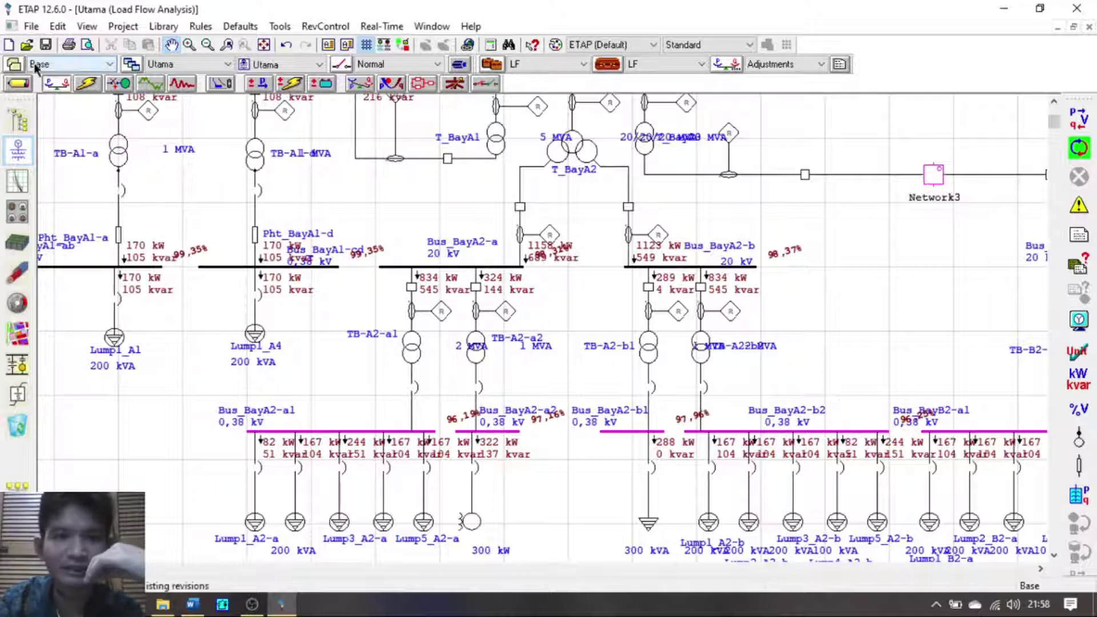
{"action": "left_click", "coordinate": [18, 83]}
{"action": "double_click", "coordinate": [579, 157]}
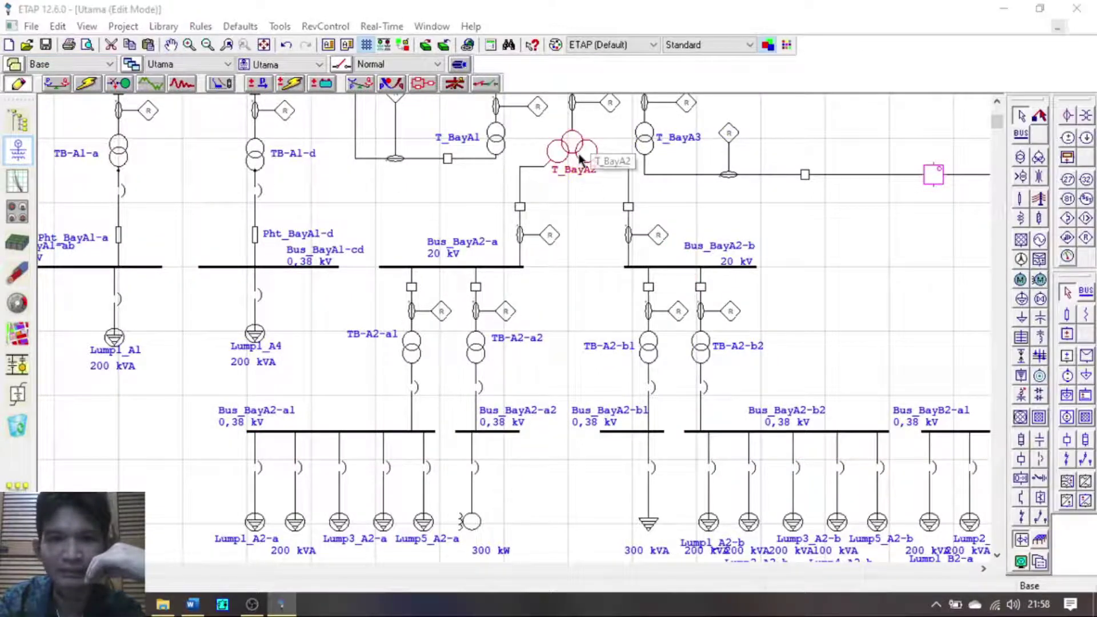
{"action": "left_click", "coordinate": [510, 100]}
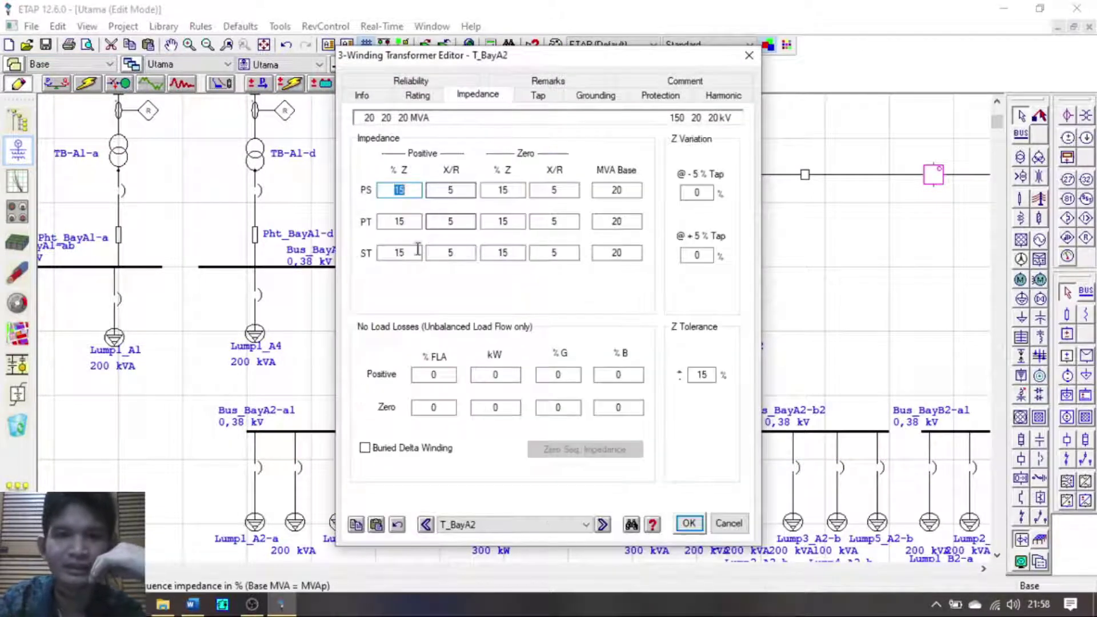
{"action": "left_click", "coordinate": [536, 99]}
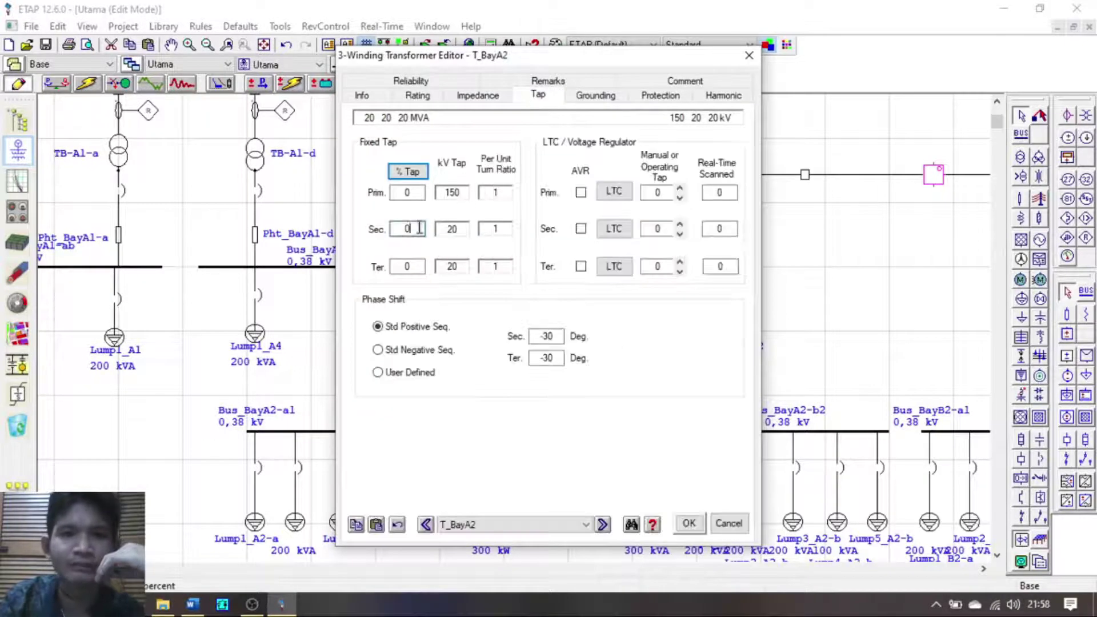
{"action": "type", "text": "2,5"}
{"action": "left_click", "coordinate": [408, 264]}
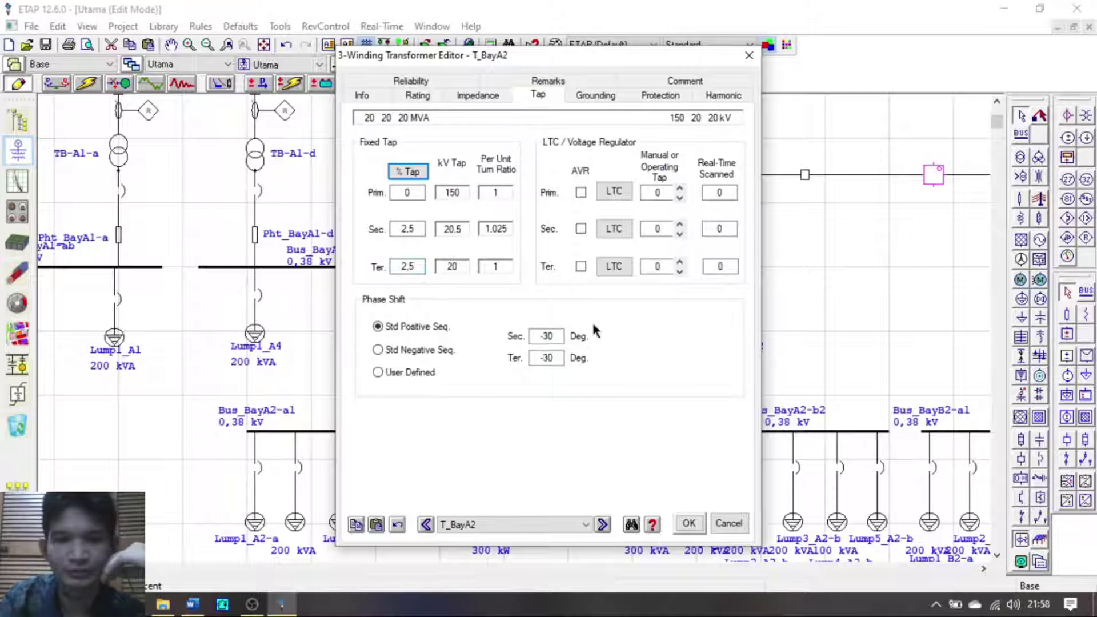
{"action": "left_click", "coordinate": [358, 525]}
{"action": "left_click", "coordinate": [636, 338]}
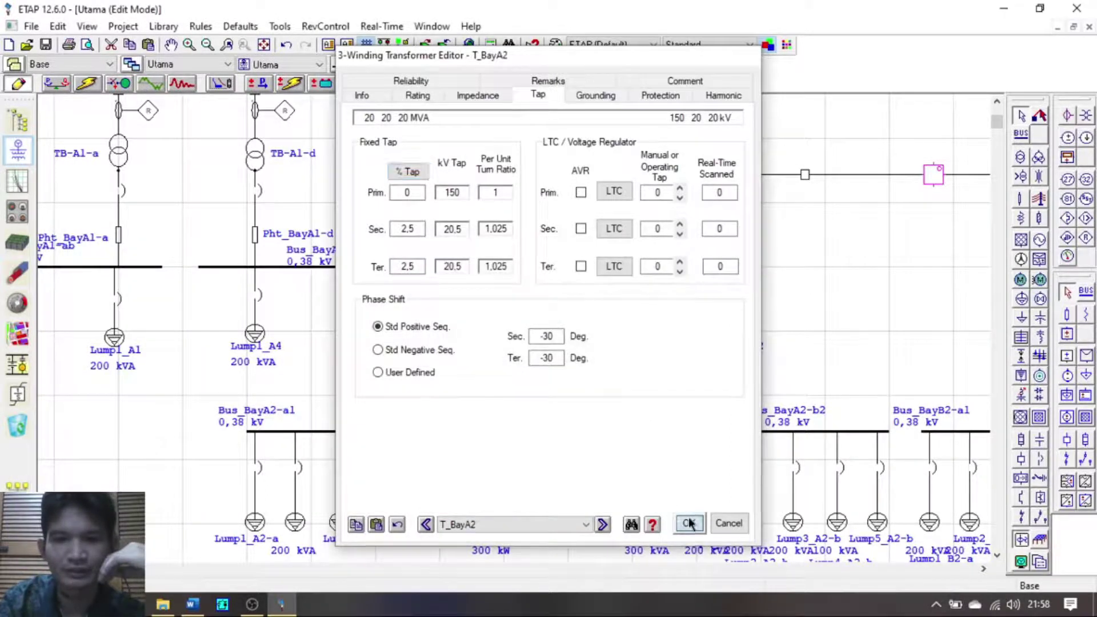
{"action": "left_click", "coordinate": [689, 523]}
Step: Return to load flow mode, rerun the load flow analysis, and save the project when the autosave prompt appears
{"action": "left_click", "coordinate": [50, 84]}
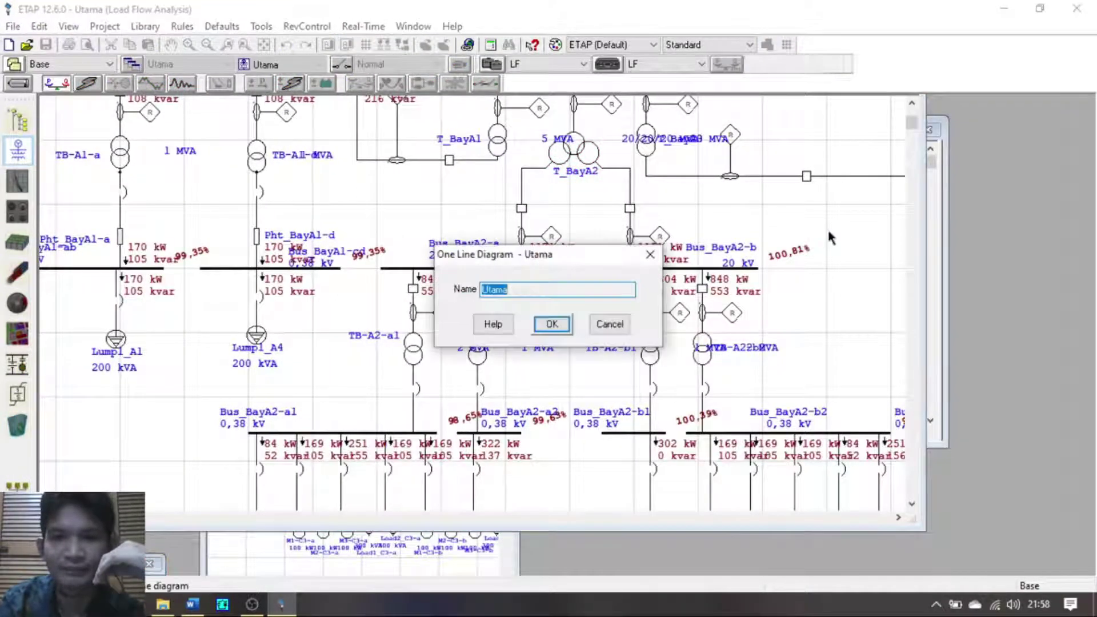
{"action": "left_click", "coordinate": [550, 325]}
{"action": "double_click", "coordinate": [381, 573]}
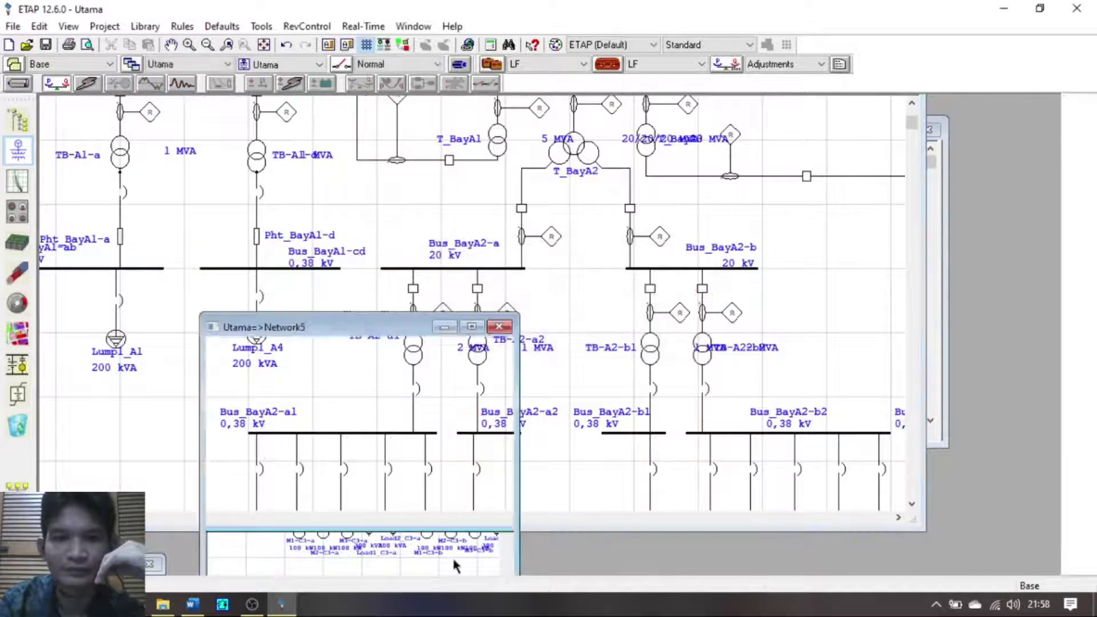
{"action": "left_click", "coordinate": [547, 341]}
{"action": "left_click", "coordinate": [472, 327]}
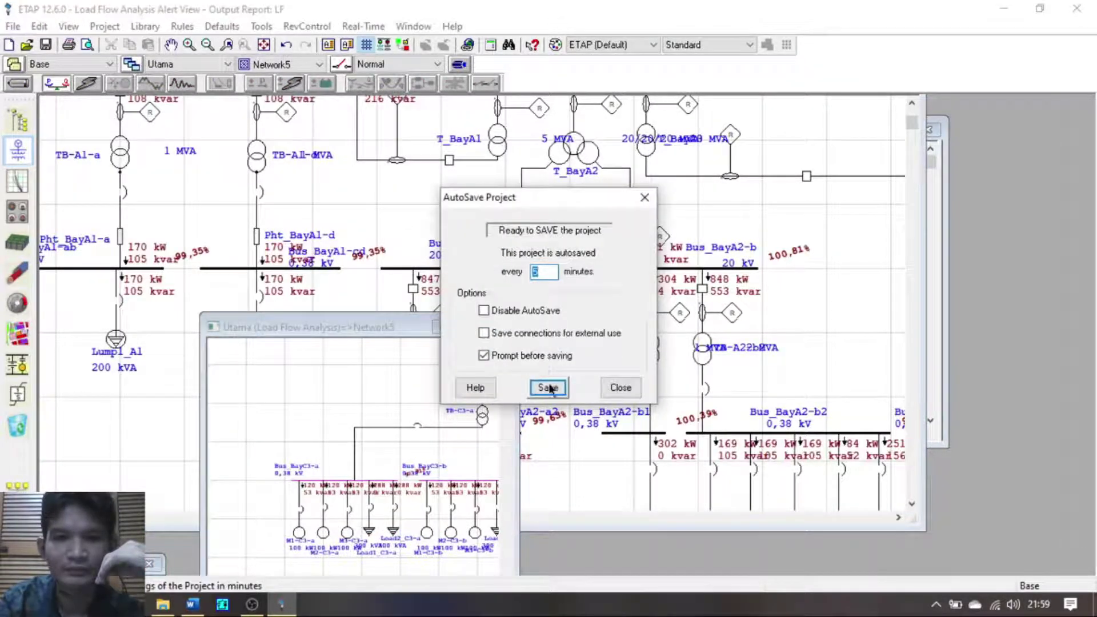
{"action": "left_click", "coordinate": [548, 384]}
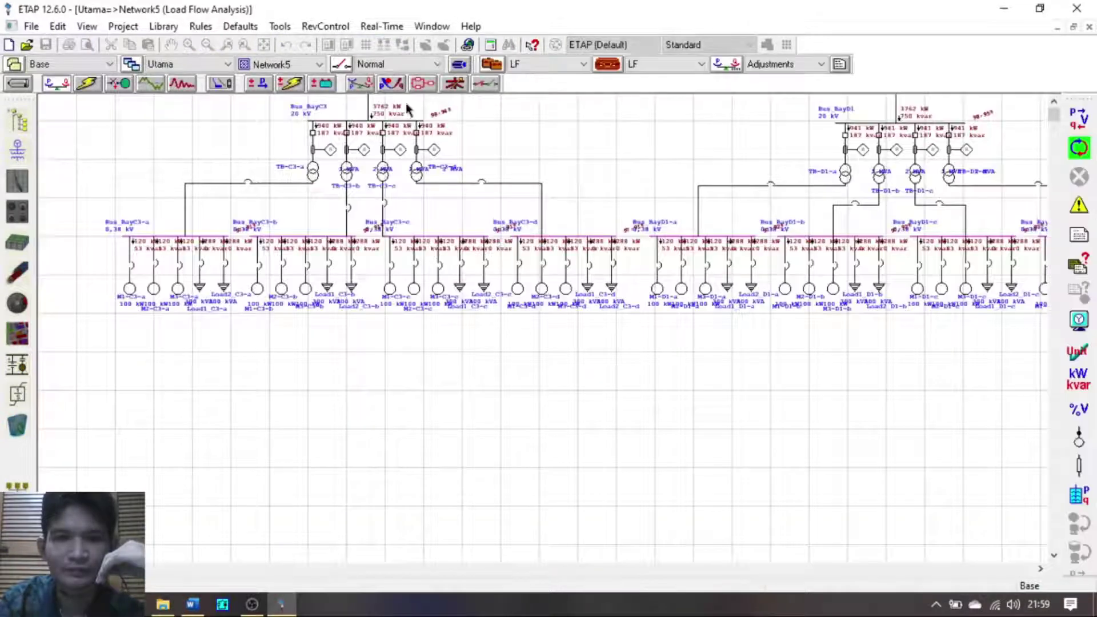
Step: Switch to the Utama diagram and apply the copied tap data to three-winding transformers T_Bay-B2 and T_Bay-C2
{"action": "left_click", "coordinate": [308, 64]}
{"action": "left_click", "coordinate": [263, 81]}
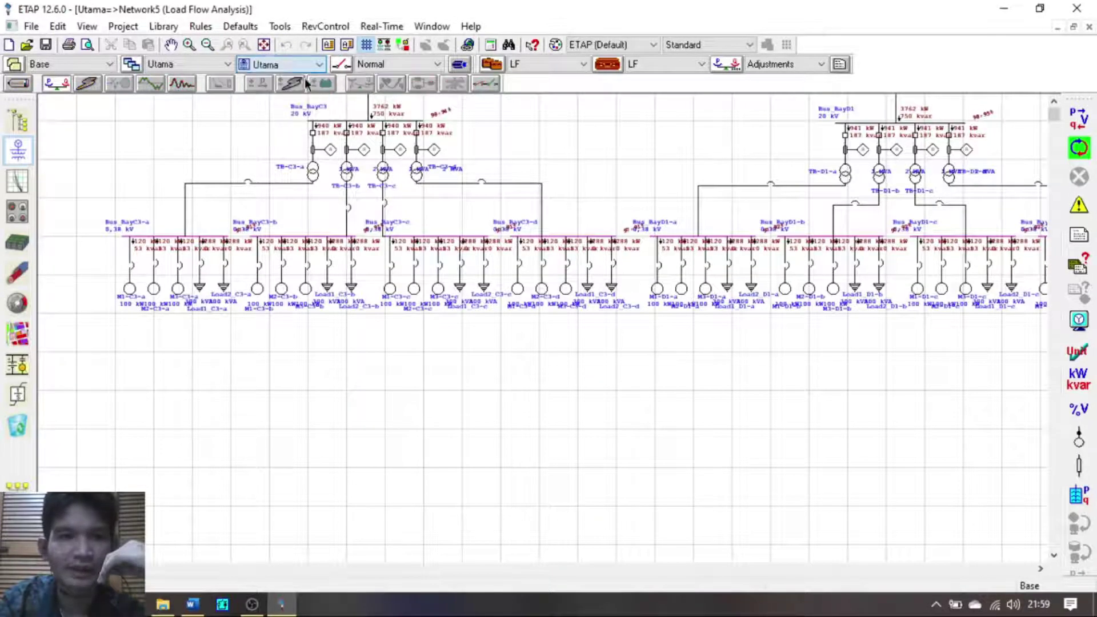
{"action": "scroll", "coordinate": [745, 194], "scroll_direction": "down", "scroll_amount": 5}
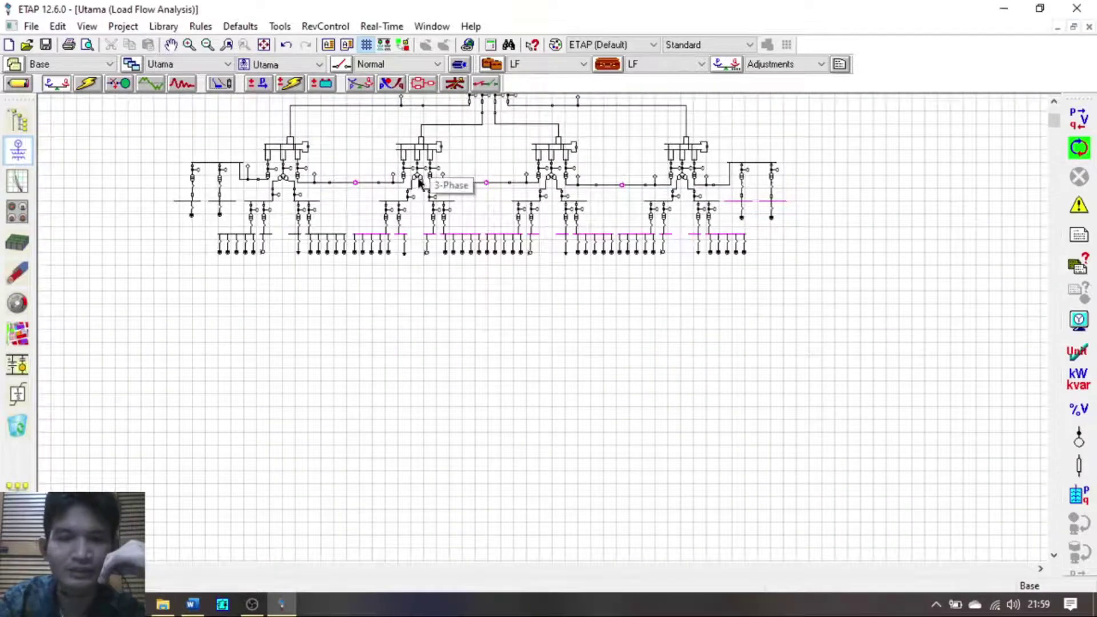
{"action": "scroll", "coordinate": [418, 183], "scroll_direction": "up", "scroll_amount": 4}
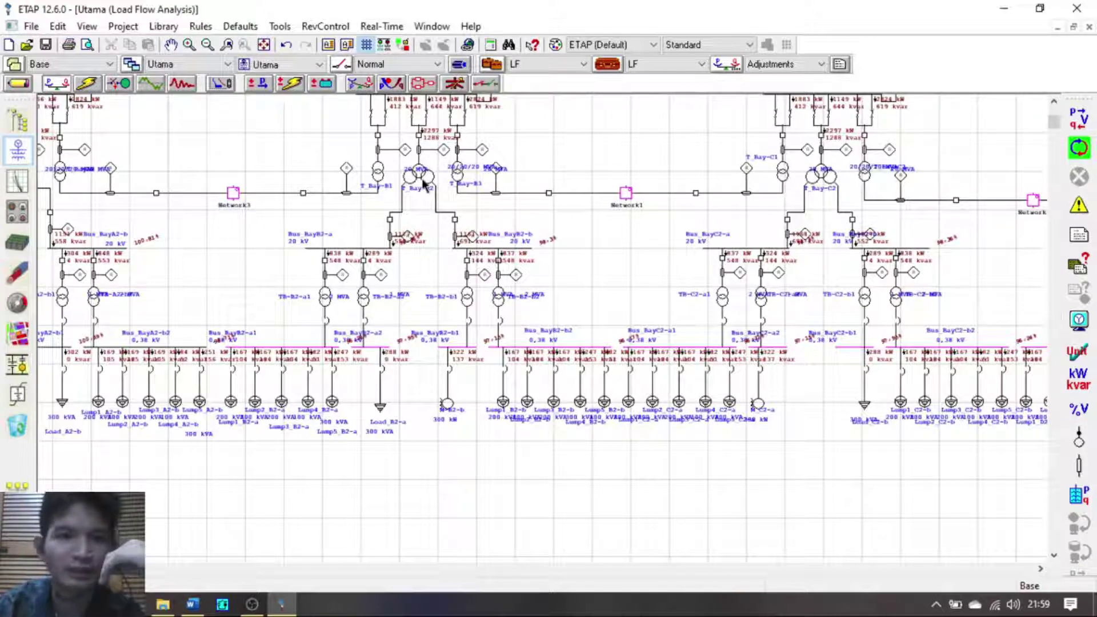
{"action": "double_click", "coordinate": [424, 183]}
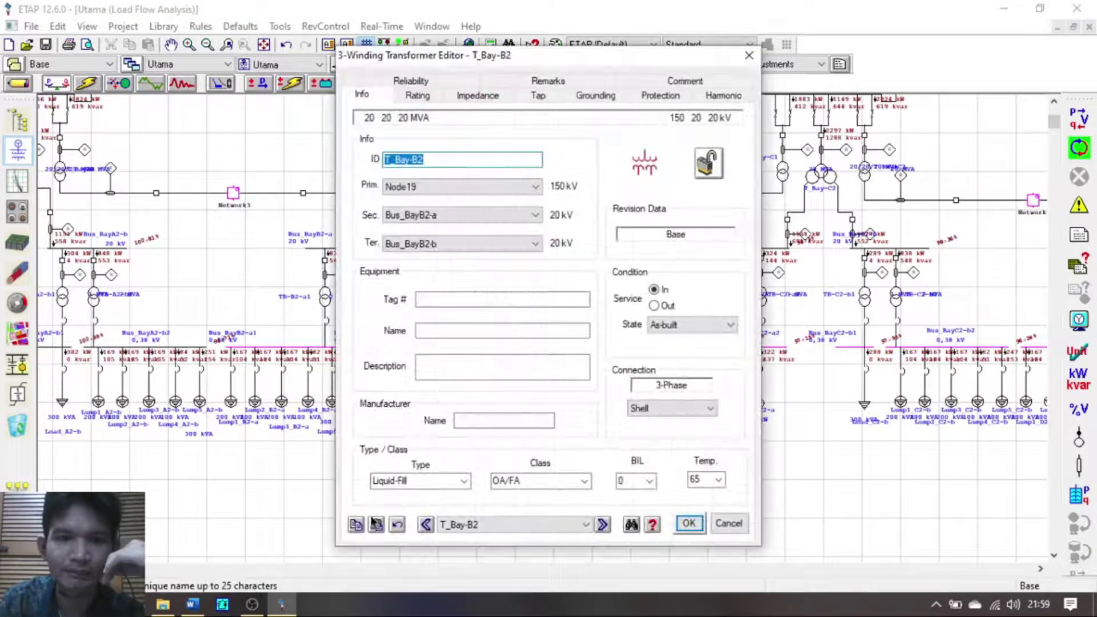
{"action": "left_click", "coordinate": [692, 522]}
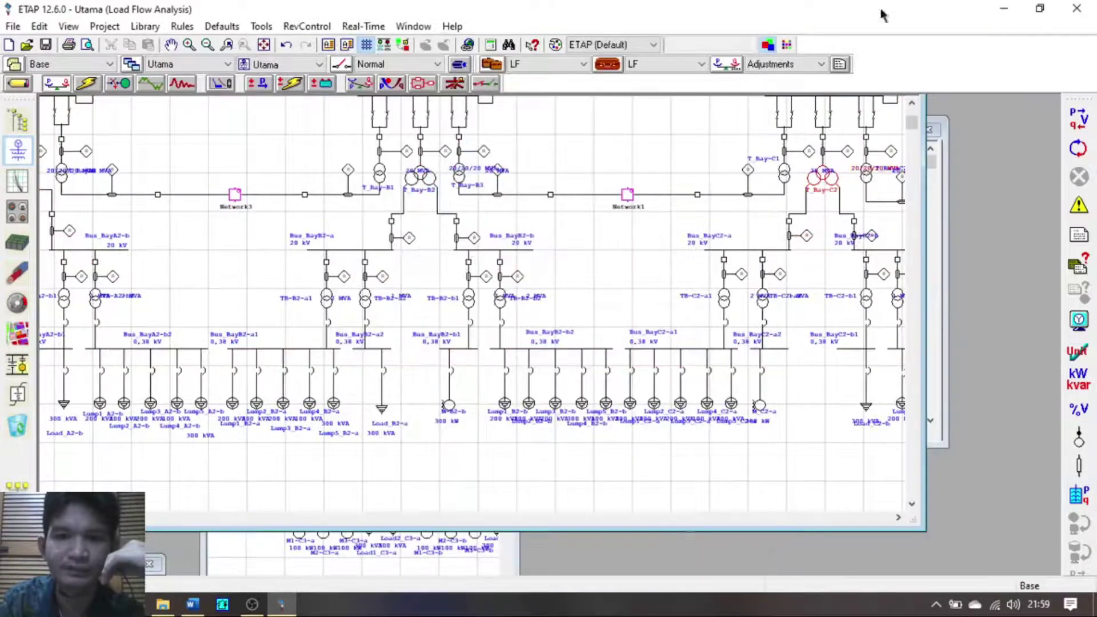
{"action": "scroll", "coordinate": [510, 206], "scroll_direction": "right", "scroll_amount": 10}
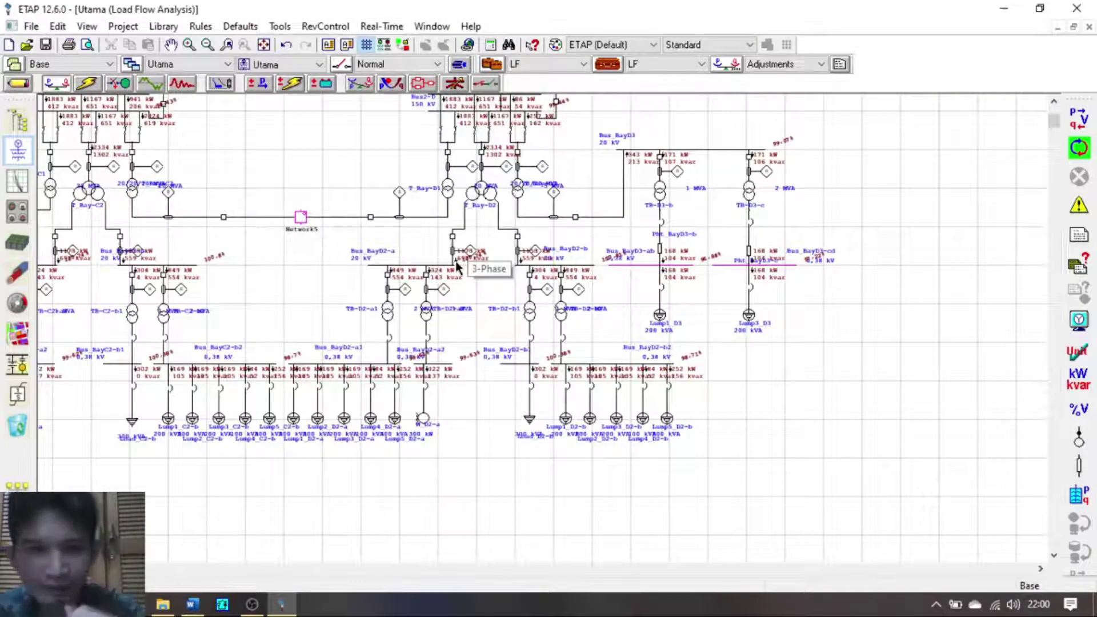
Step: Set the secondary fixed taps of transformers TB-D3-b and TB-D3-c on Bus_BayD3 to 2.5%
{"action": "double_click", "coordinate": [661, 189]}
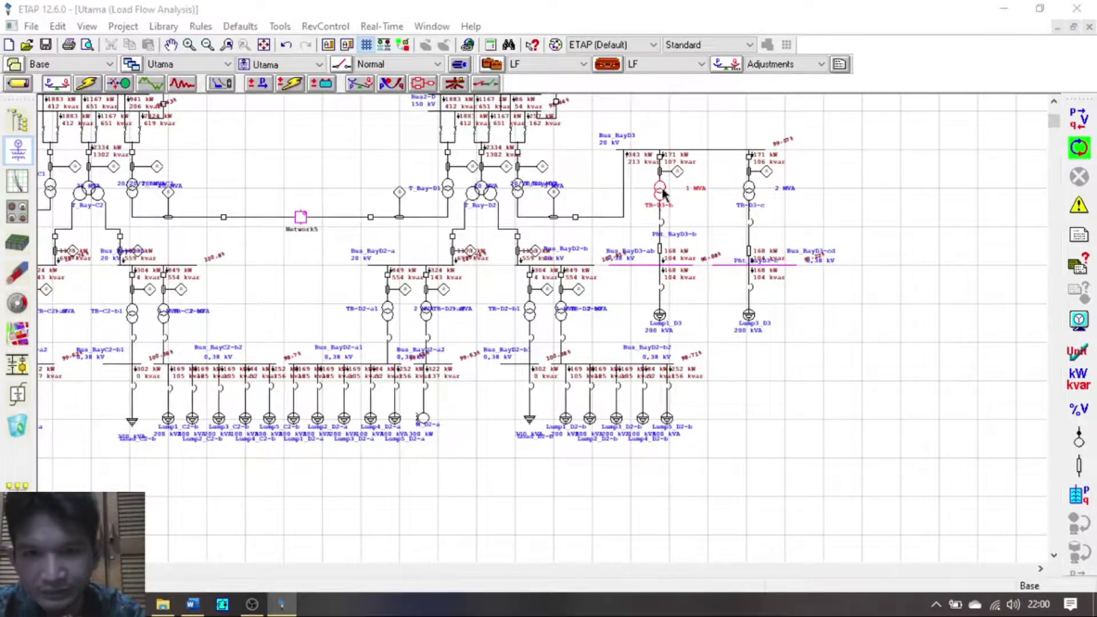
{"action": "left_click", "coordinate": [516, 88]}
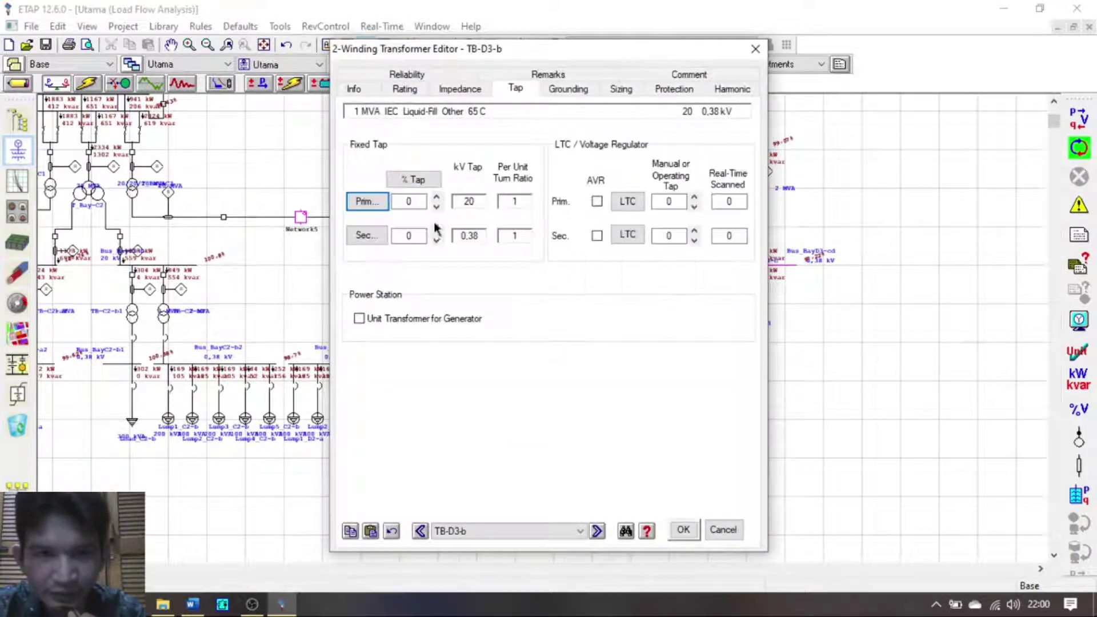
{"action": "left_click", "coordinate": [684, 530]}
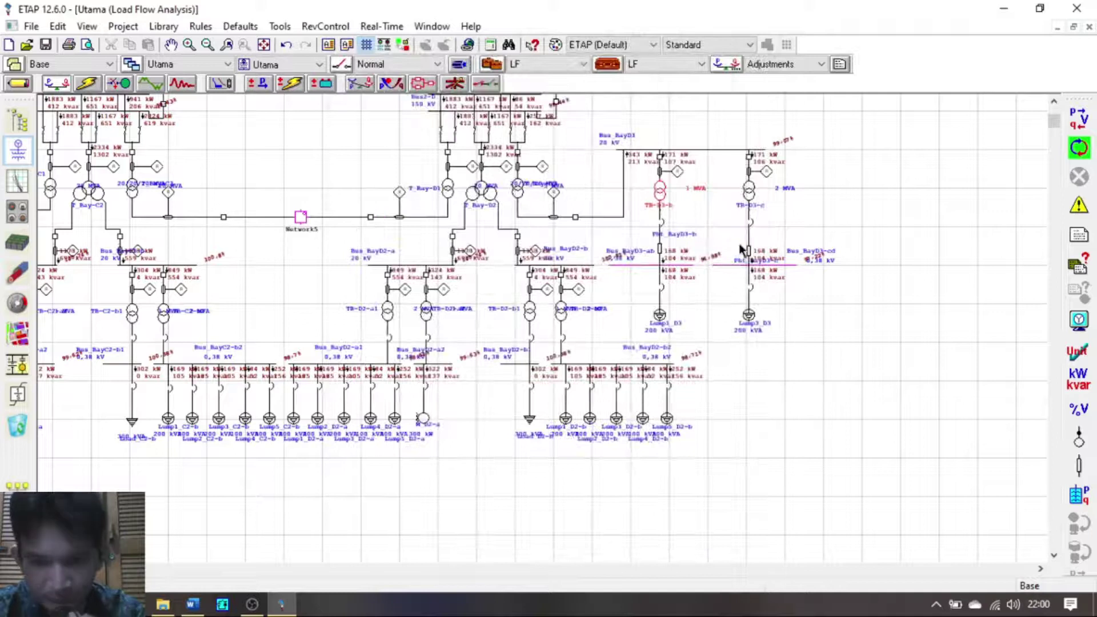
{"action": "double_click", "coordinate": [751, 195]}
{"action": "left_click", "coordinate": [516, 89]}
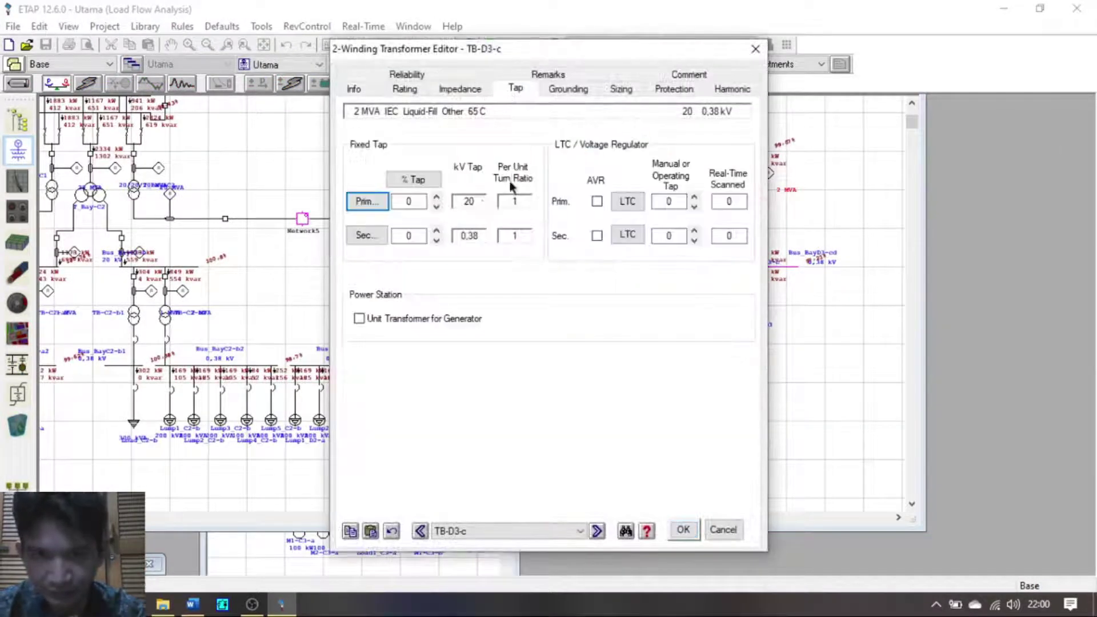
{"action": "left_click", "coordinate": [437, 231]}
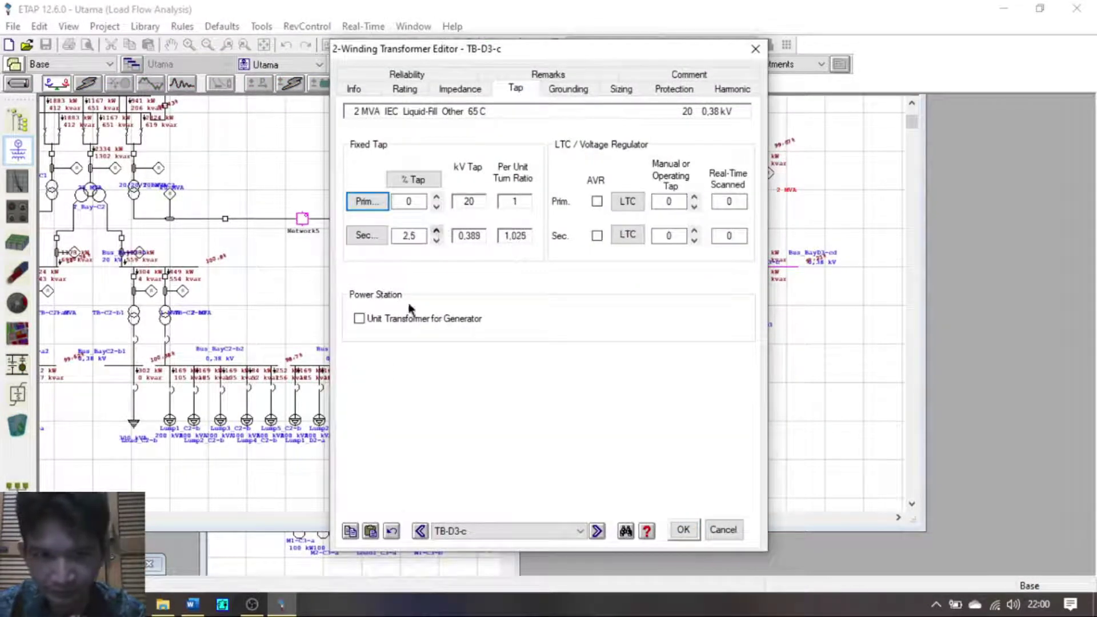
{"action": "left_click", "coordinate": [674, 531]}
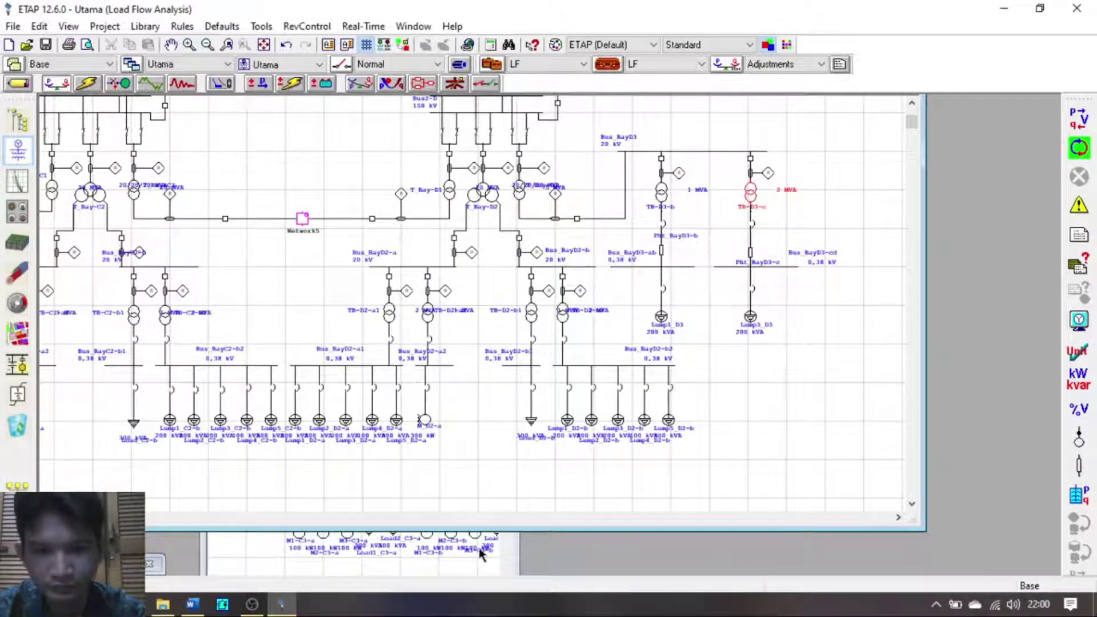
Step: Go back to the Utama diagram from the Network5 window and rerun the load flow analysis
{"action": "left_click", "coordinate": [481, 553]}
{"action": "left_click", "coordinate": [492, 321]}
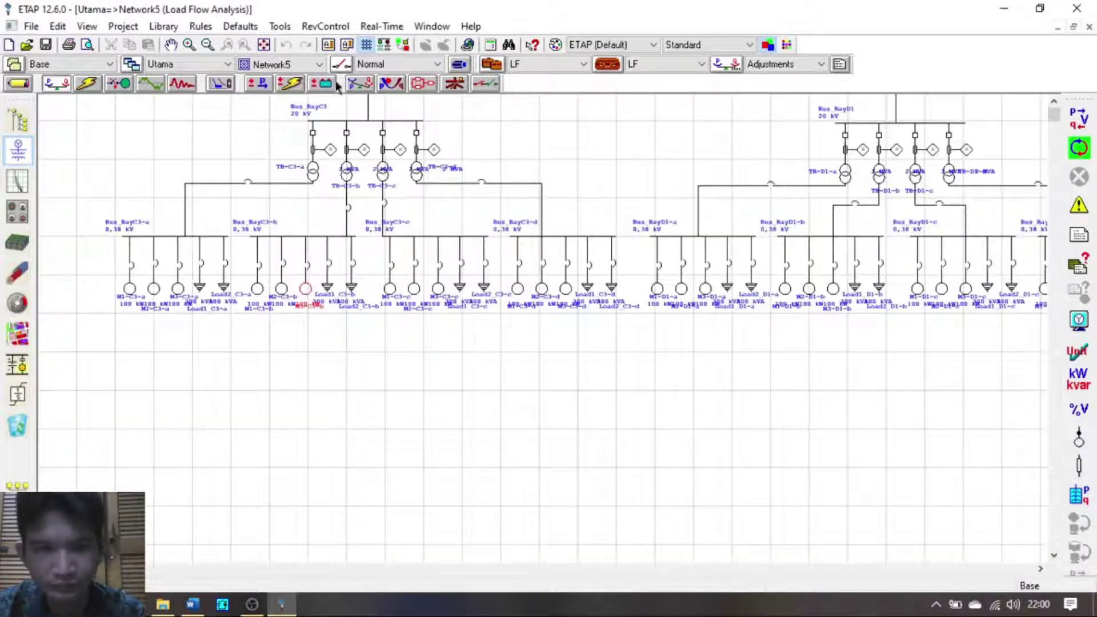
{"action": "left_click", "coordinate": [318, 65]}
{"action": "left_click", "coordinate": [314, 82]}
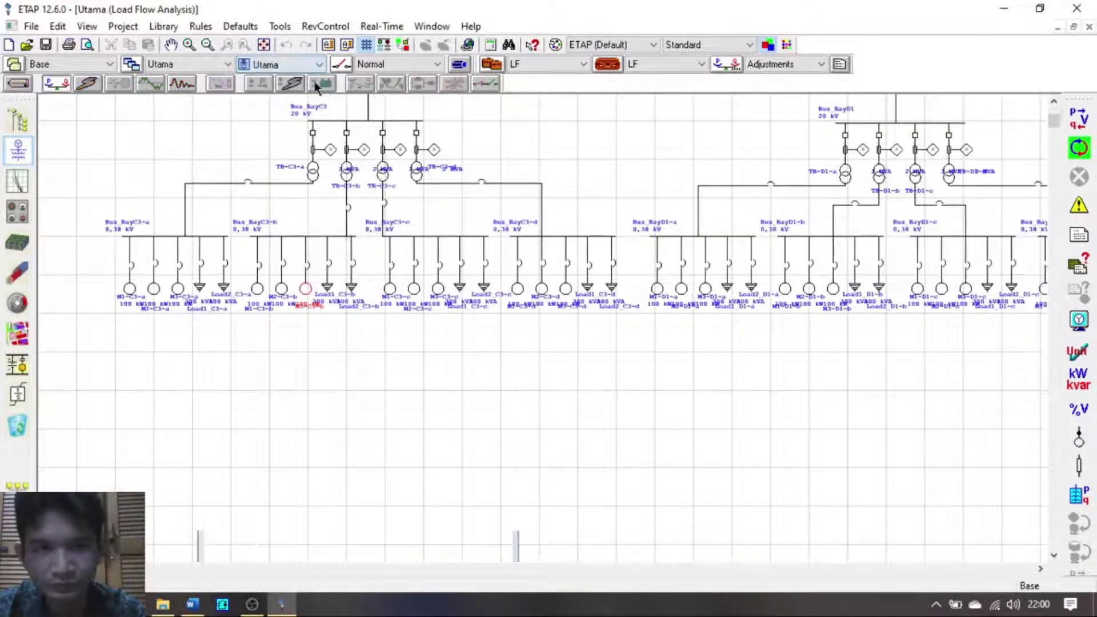
{"action": "left_click", "coordinate": [1072, 127]}
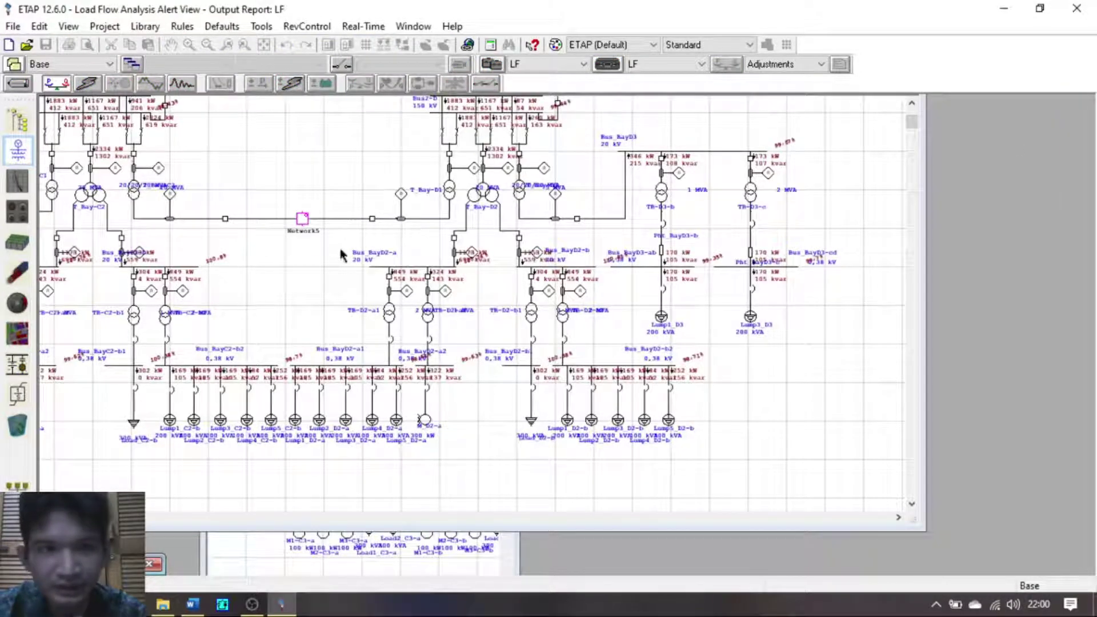
Step: Return from Network5 to the Utama diagram and examine the bus voltages from Bay D across to Bay A
{"action": "left_click", "coordinate": [263, 557]}
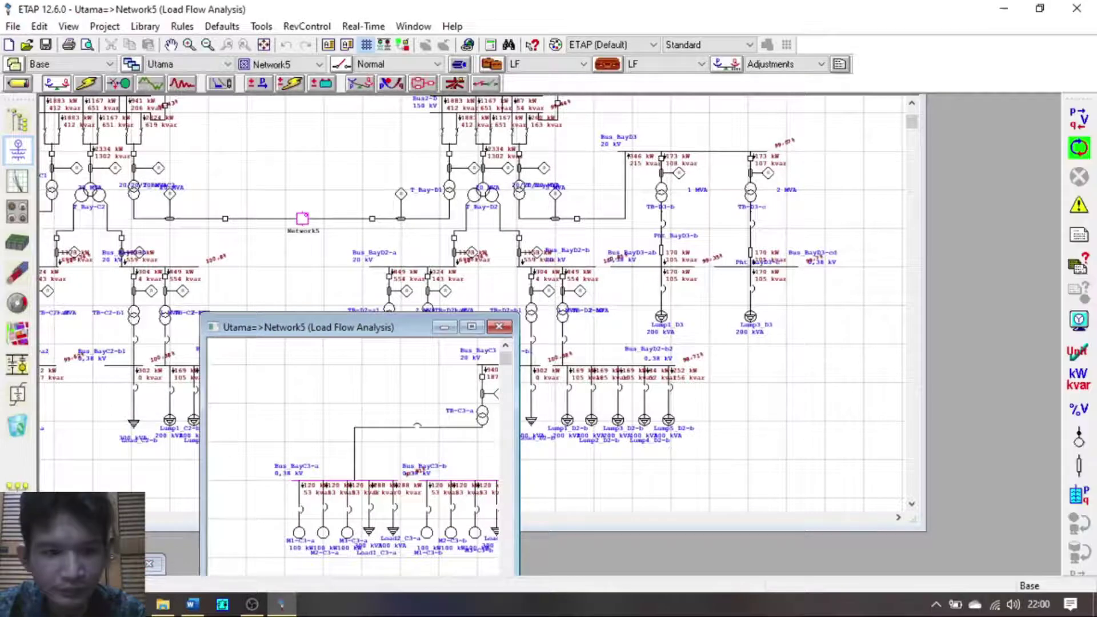
{"action": "left_click", "coordinate": [123, 564]}
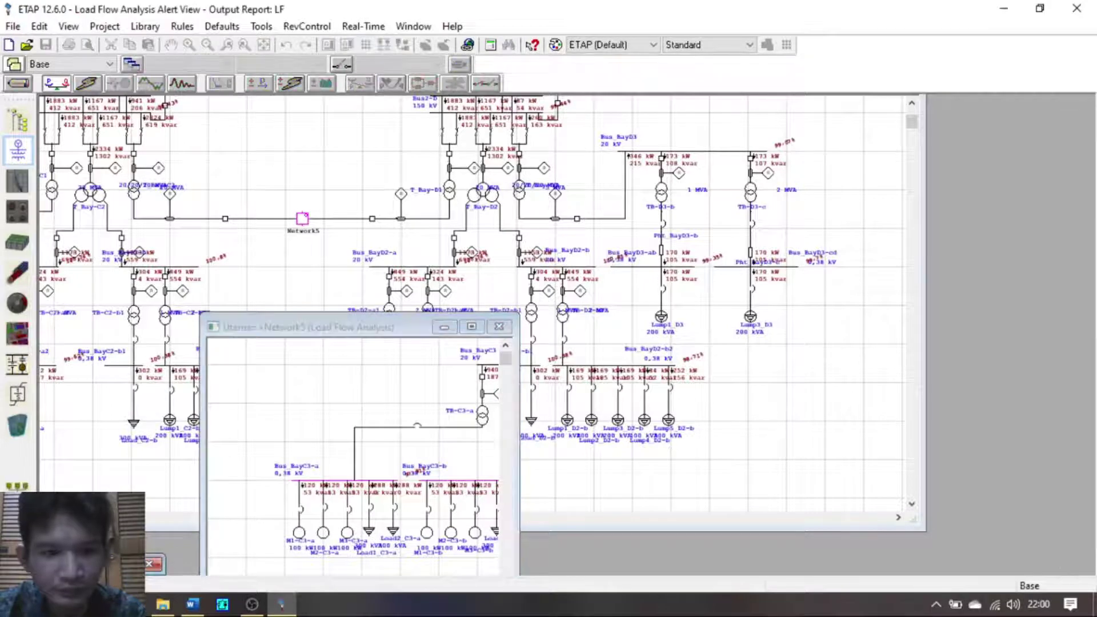
{"action": "left_click", "coordinate": [470, 328]}
{"action": "left_click", "coordinate": [317, 64]}
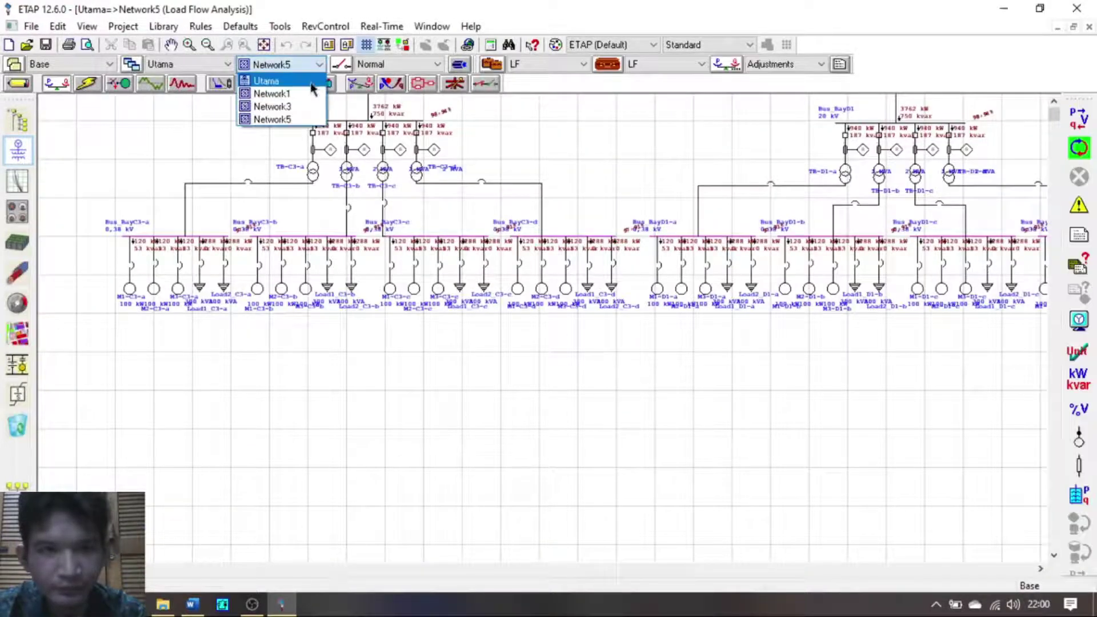
{"action": "left_click", "coordinate": [268, 80]}
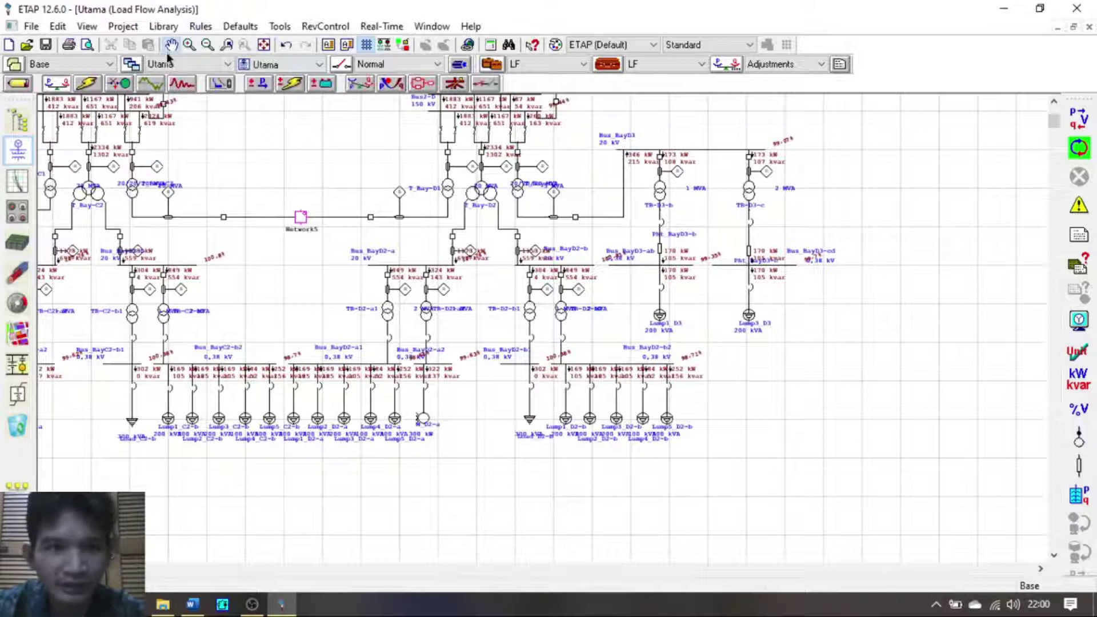
{"action": "left_click_drag", "start_coordinate": [245, 150], "coordinate": [644, 235]}
{"action": "left_click_drag", "start_coordinate": [274, 297], "coordinate": [618, 338]}
{"action": "left_click_drag", "start_coordinate": [393, 316], "coordinate": [705, 281]}
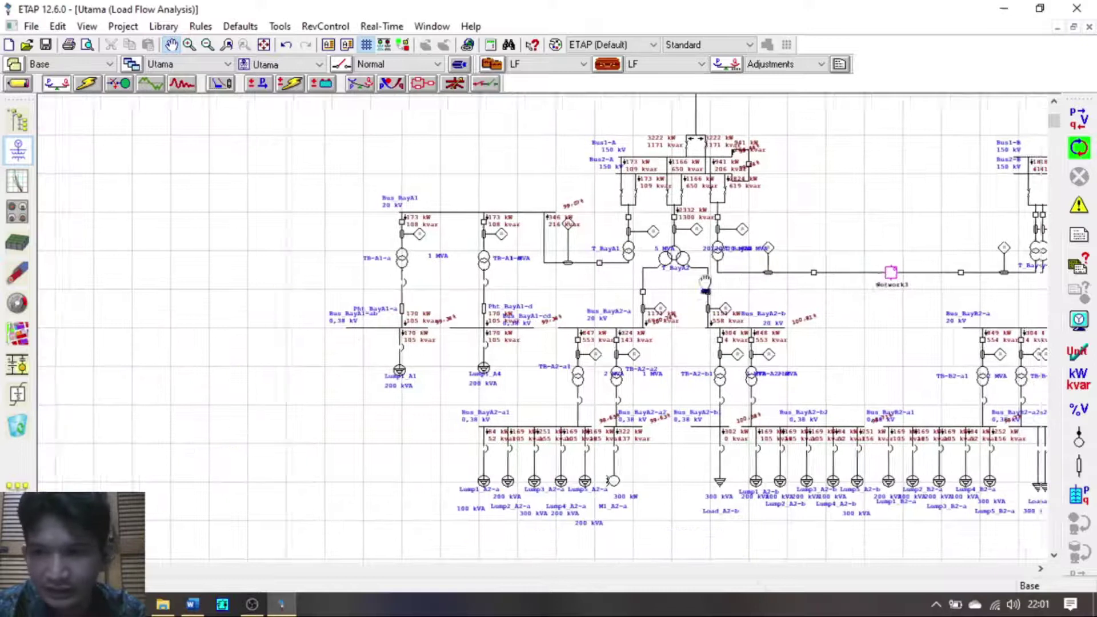
Step: Review the marginal under-voltage buses in the Alert View and inspect transformer TB-A3-a's fixed taps in Network3
{"action": "left_click", "coordinate": [1079, 205]}
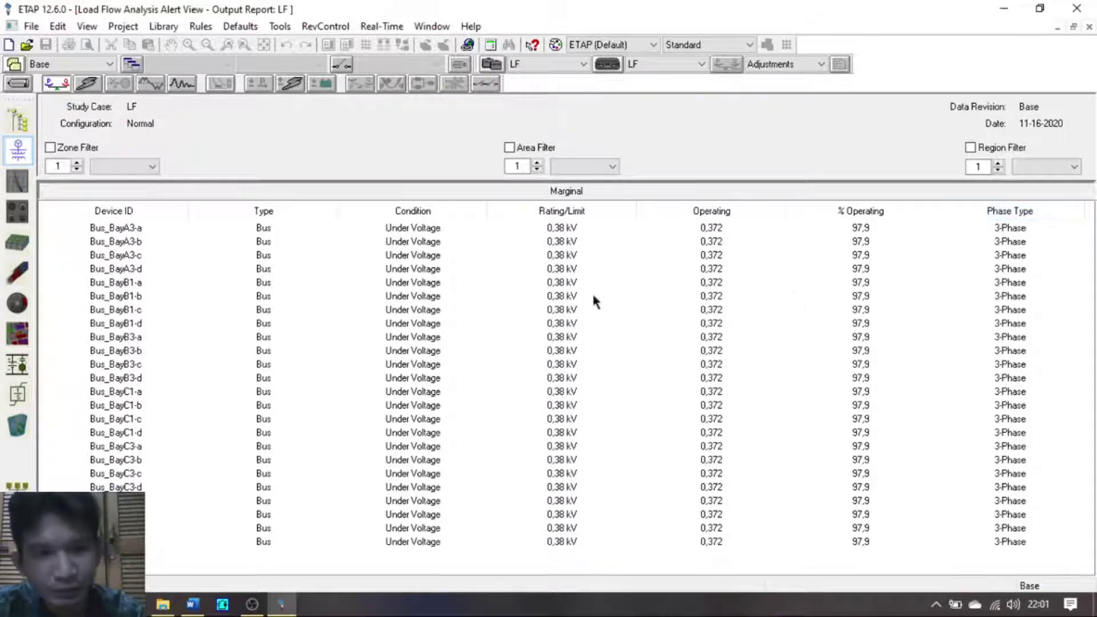
{"action": "left_click", "coordinate": [1073, 26]}
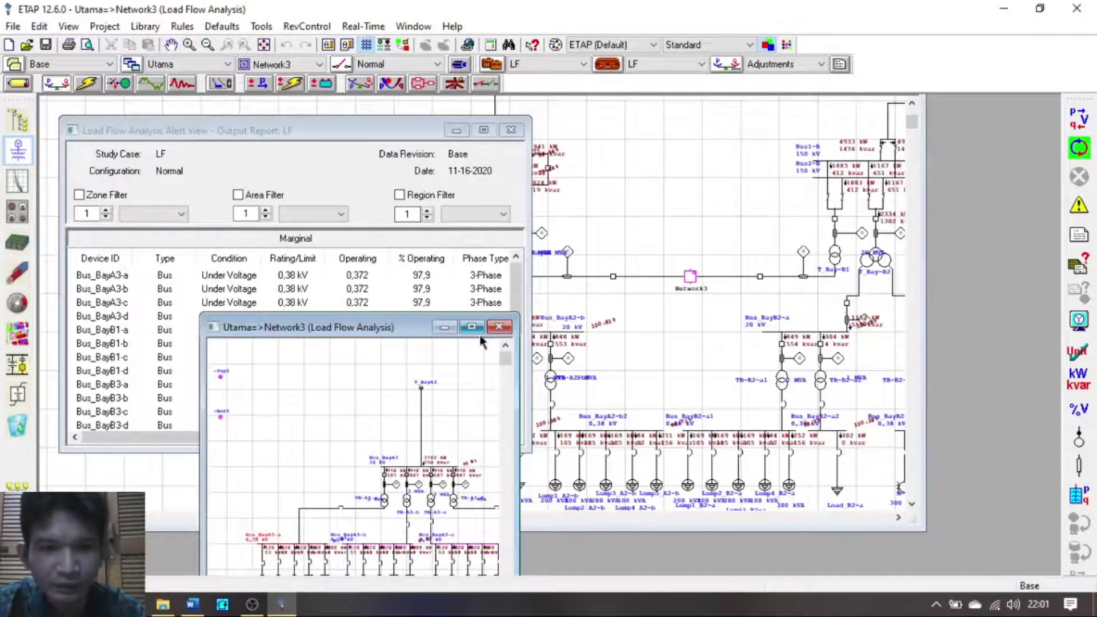
{"action": "left_click", "coordinate": [477, 330]}
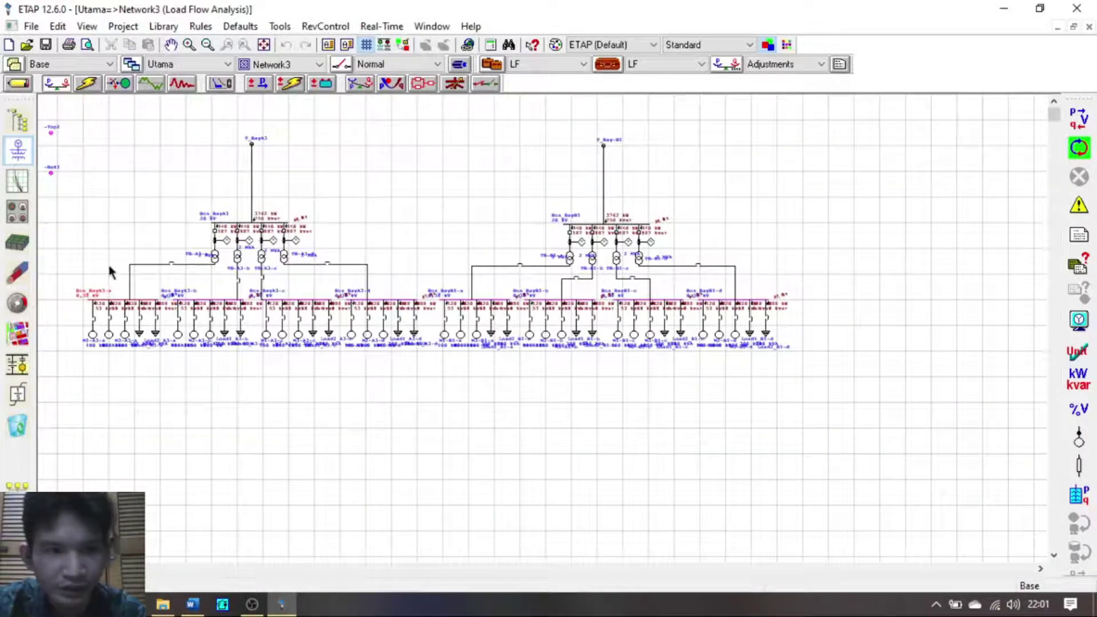
{"action": "double_click", "coordinate": [215, 257]}
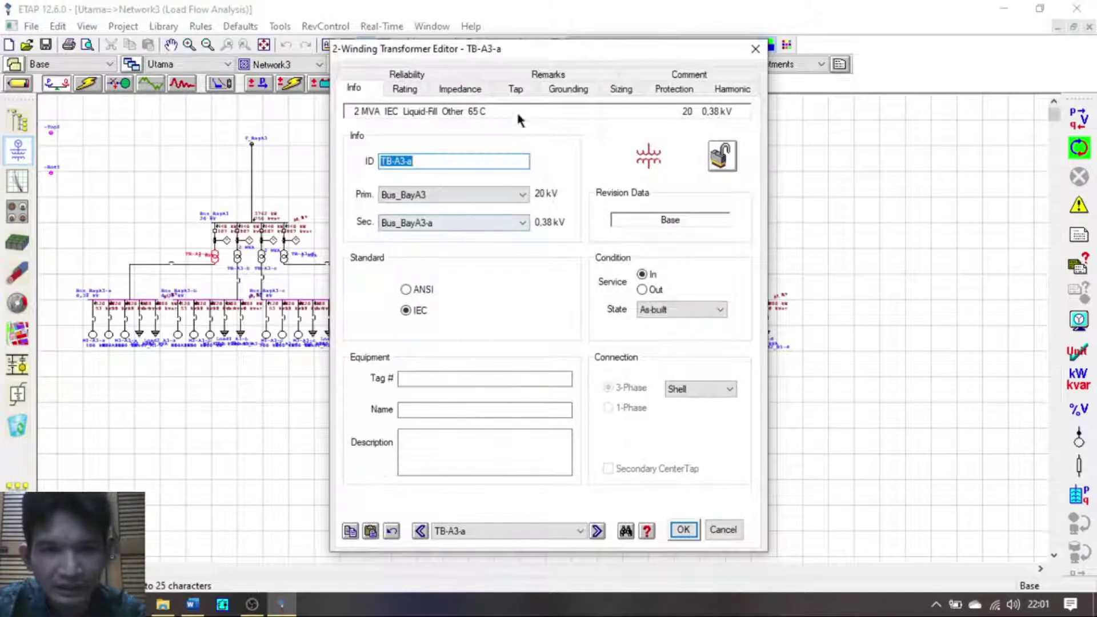
{"action": "left_click", "coordinate": [516, 88]}
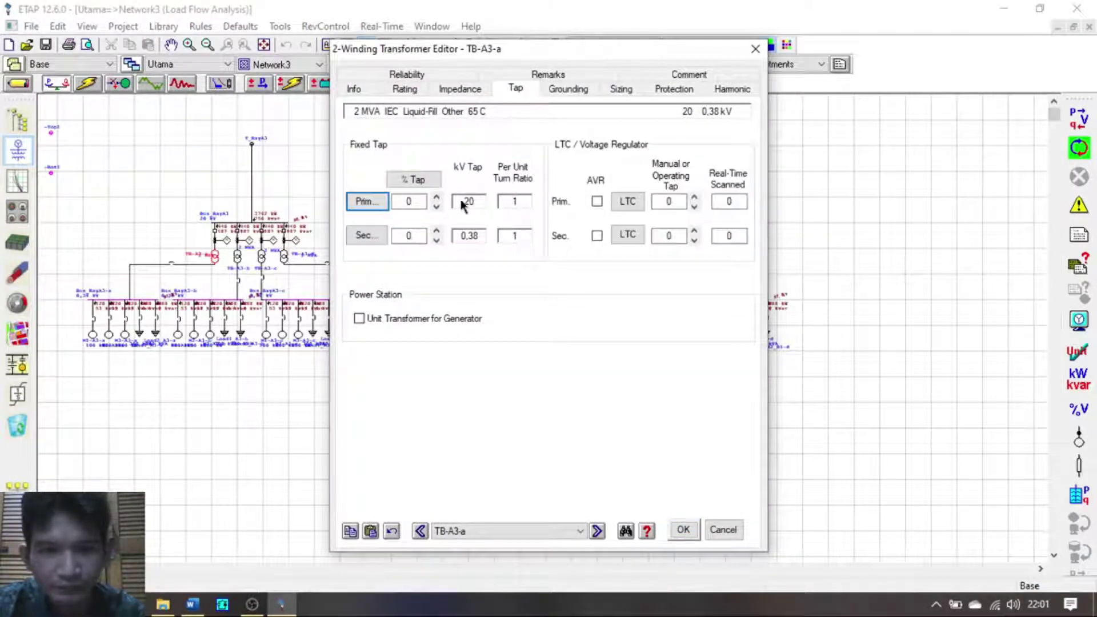
{"action": "left_click", "coordinate": [714, 526]}
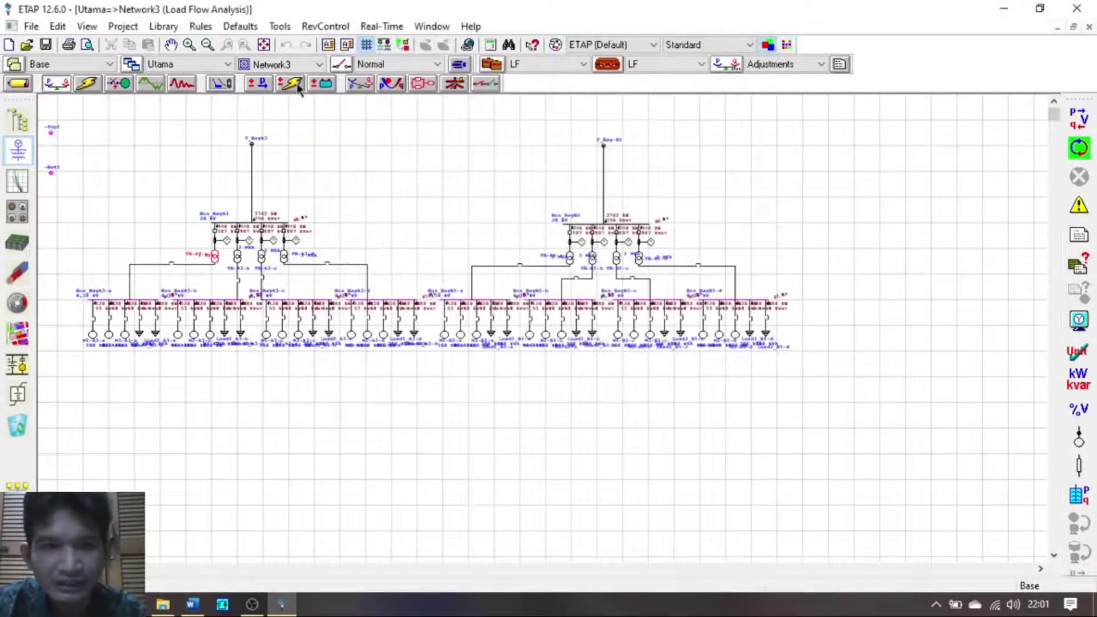
Step: Raise transformer T_BayA3's secondary fixed tap by one increment in the Utama diagram and rerun the load flow analysis
{"action": "left_click", "coordinate": [286, 72]}
{"action": "left_click", "coordinate": [282, 83]}
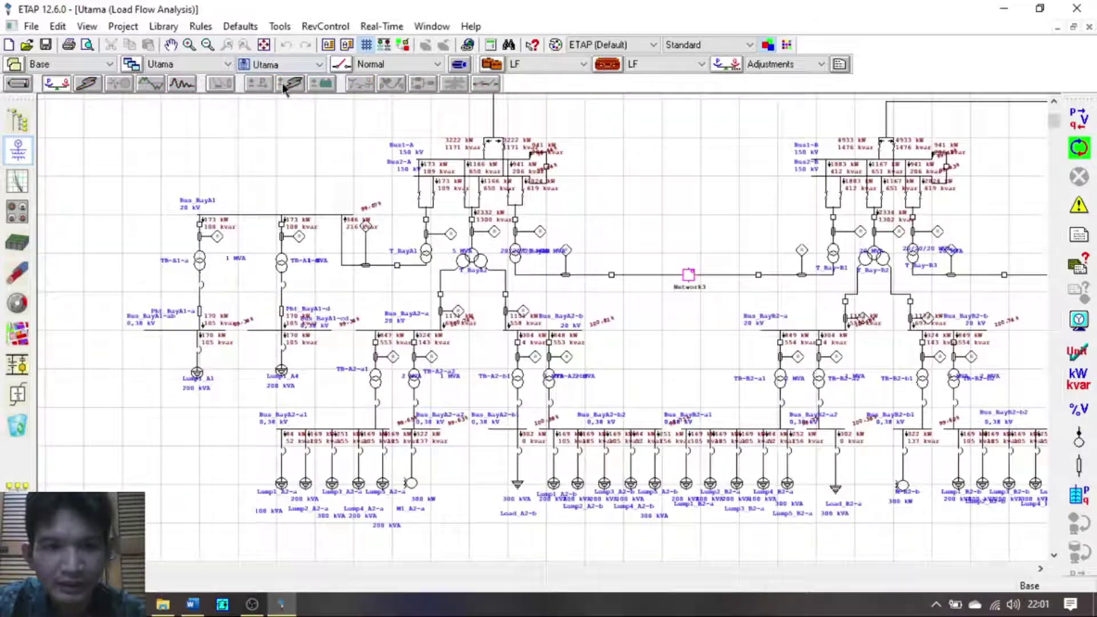
{"action": "double_click", "coordinate": [513, 262]}
{"action": "left_click", "coordinate": [515, 88]}
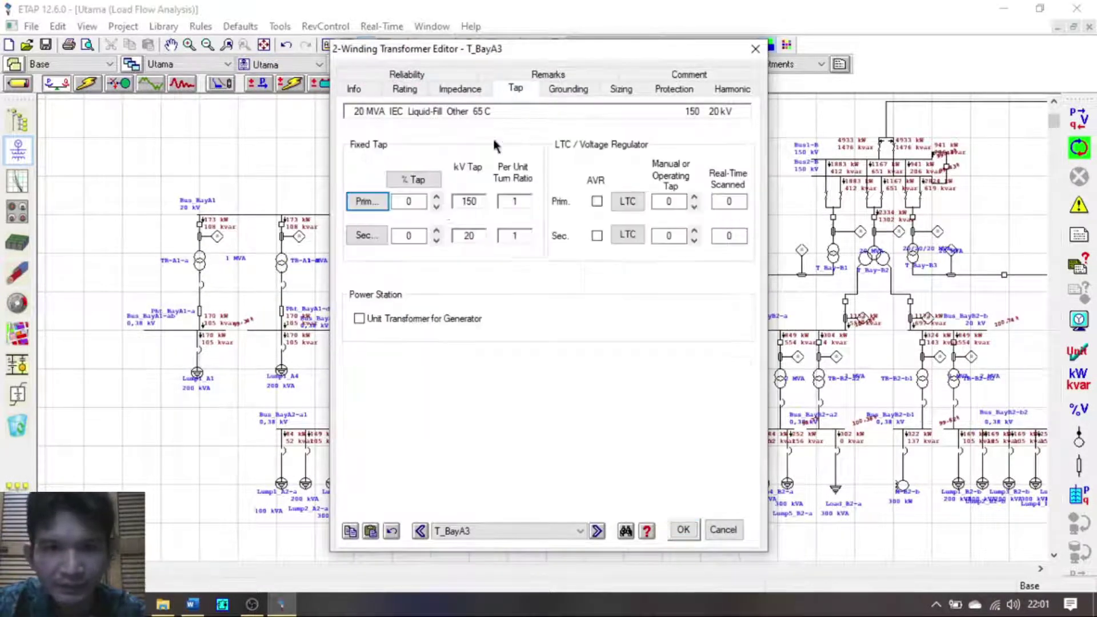
{"action": "left_click", "coordinate": [438, 231]}
{"action": "left_click", "coordinate": [683, 530]}
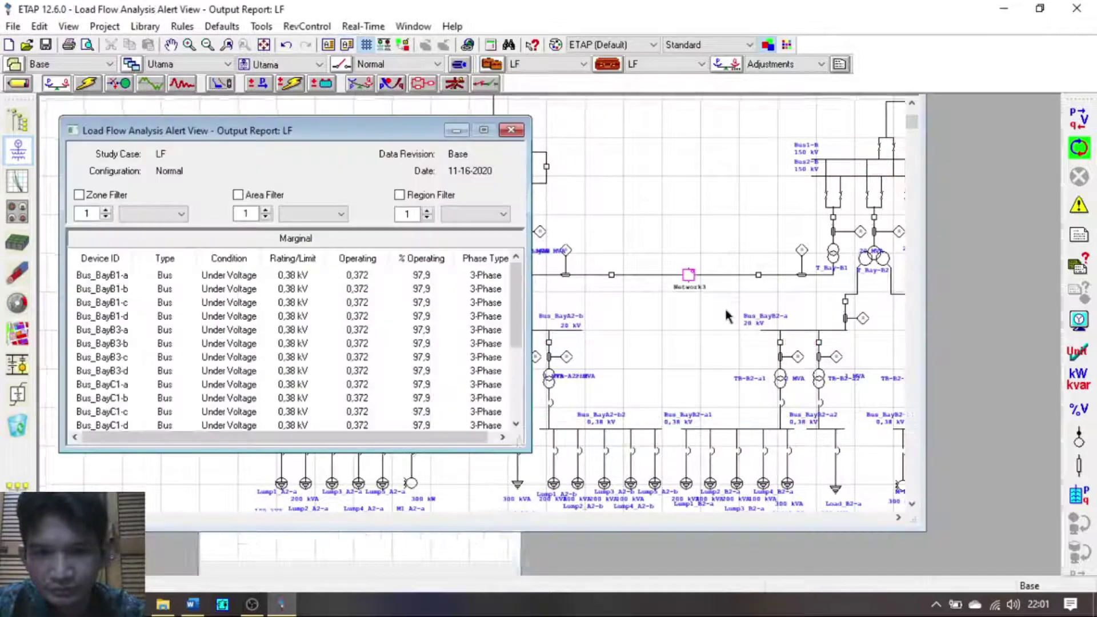
{"action": "left_click", "coordinate": [463, 135]}
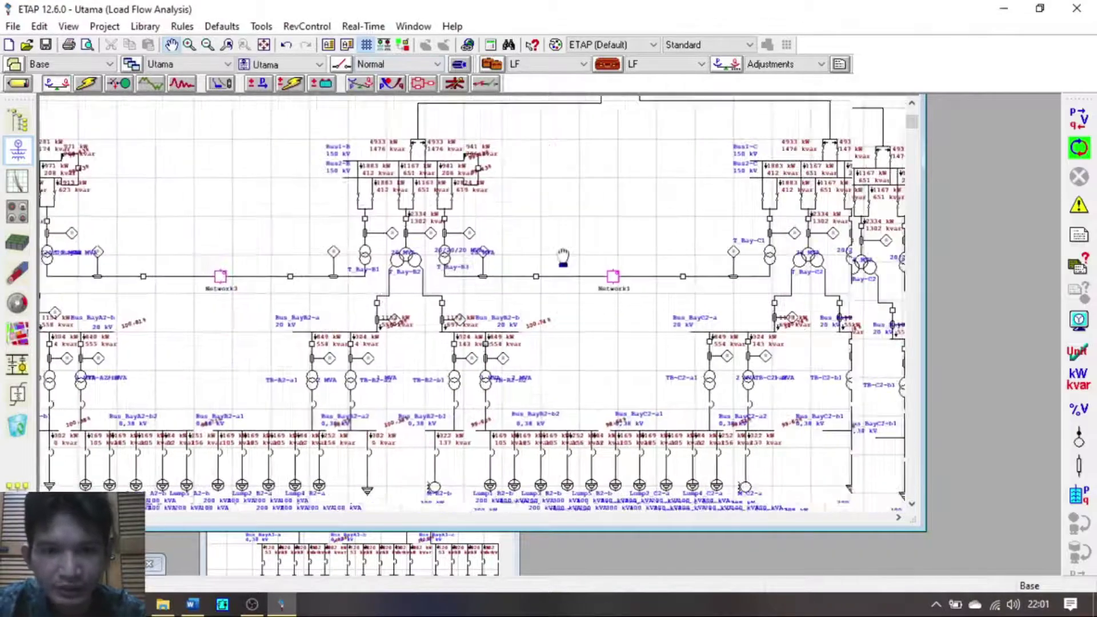
Step: Raise the secondary fixed taps of transformers T_Bay-B1 and T_Bay-B3, rerun the load flow analysis, and minimize the Alert View
{"action": "left_click", "coordinate": [189, 45]}
{"action": "double_click", "coordinate": [358, 263]}
{"action": "left_click", "coordinate": [683, 530]}
{"action": "double_click", "coordinate": [490, 263]}
{"action": "left_click", "coordinate": [684, 530]}
{"action": "left_click", "coordinate": [1079, 118]}
{"action": "left_click", "coordinate": [462, 134]}
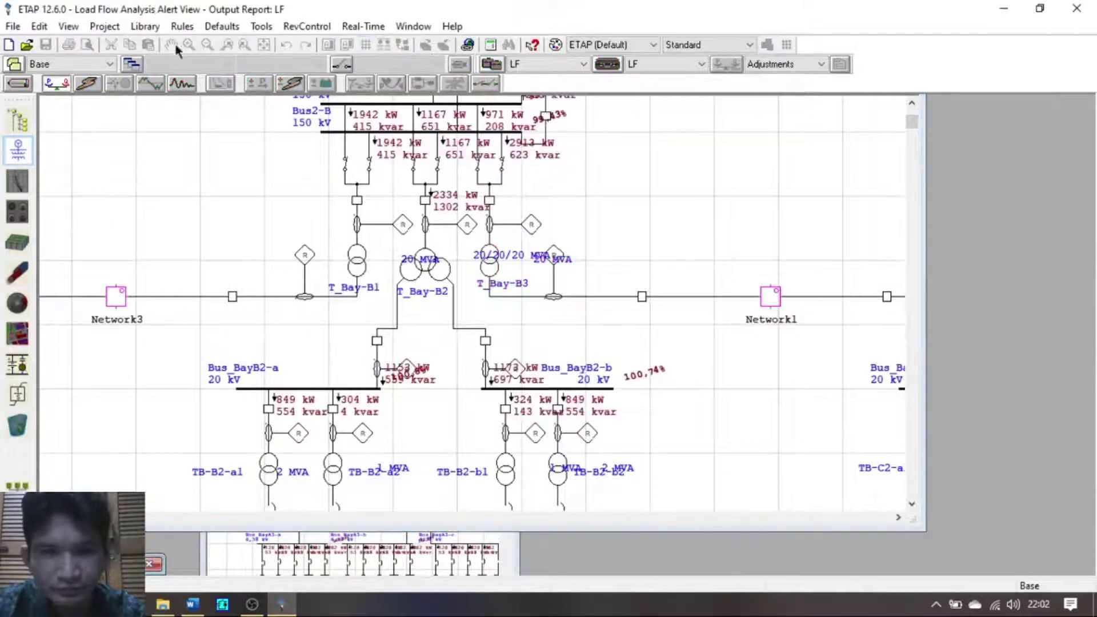
Step: Examine the bus voltages in the Network3 diagram and return to the Utama diagram
{"action": "double_click", "coordinate": [116, 296]}
{"action": "left_click", "coordinate": [550, 343]}
{"action": "left_click", "coordinate": [483, 326]}
{"action": "left_click", "coordinate": [1079, 118]}
{"action": "left_click", "coordinate": [463, 135]}
{"action": "left_click", "coordinate": [320, 65]}
{"action": "left_click", "coordinate": [272, 77]}
{"action": "left_click", "coordinate": [320, 64]}
{"action": "left_click", "coordinate": [272, 118]}
{"action": "left_click", "coordinate": [320, 64]}
{"action": "left_click", "coordinate": [272, 78]}
Step: Adjust the fixed tap of transformer T_Bay-C3 in the Utama diagram
{"action": "double_click", "coordinate": [970, 260]}
{"action": "left_click", "coordinate": [683, 529]}
{"action": "left_click", "coordinate": [1073, 27]}
{"action": "double_click", "coordinate": [285, 562]}
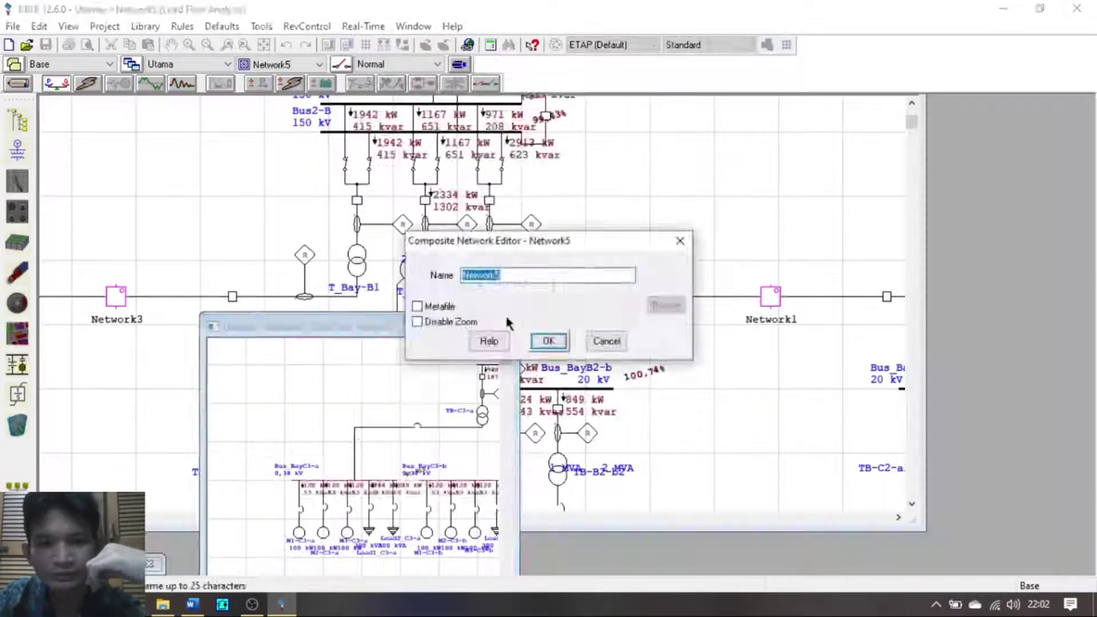
{"action": "left_click", "coordinate": [549, 339]}
{"action": "left_click", "coordinate": [320, 65]}
{"action": "left_click", "coordinate": [272, 78]}
{"action": "scroll", "coordinate": [238, 276], "scroll_direction": "up", "scroll_amount": 2}
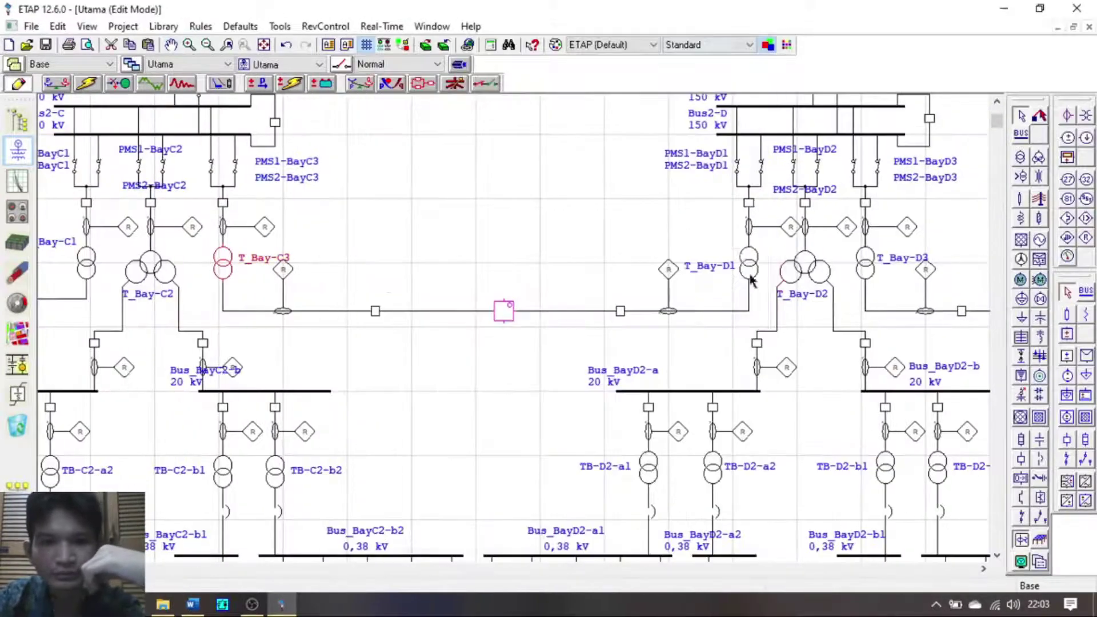
Step: Adjust the fixed tap of transformer T_Bay-D1 and rerun the load flow analysis
{"action": "double_click", "coordinate": [749, 266]}
{"action": "left_click", "coordinate": [683, 529]}
{"action": "left_click", "coordinate": [87, 83]}
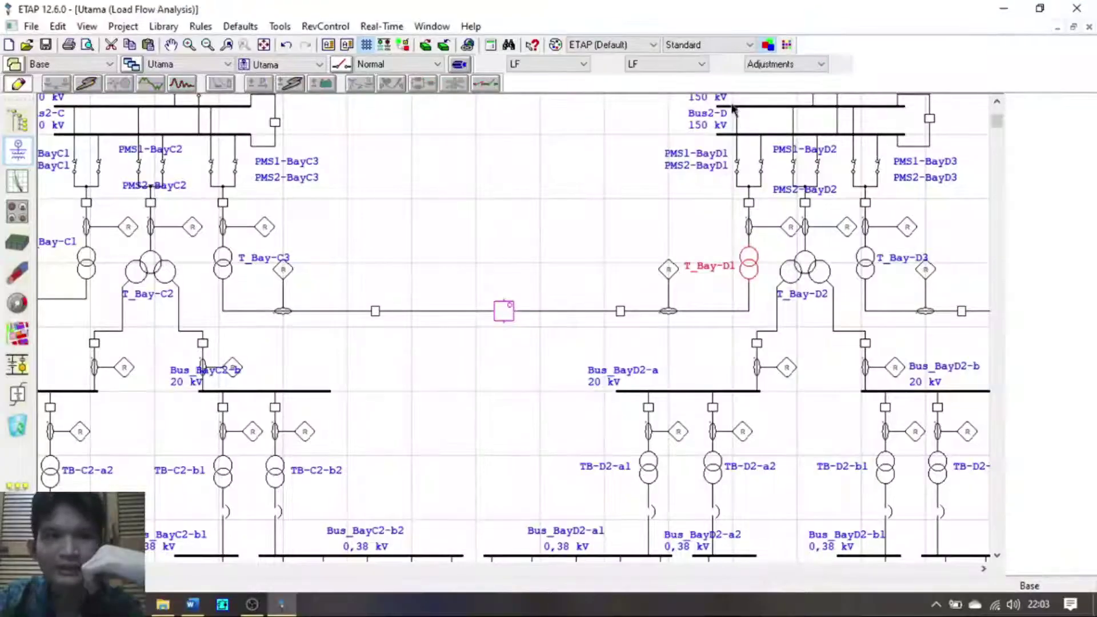
{"action": "left_click", "coordinate": [1048, 121]}
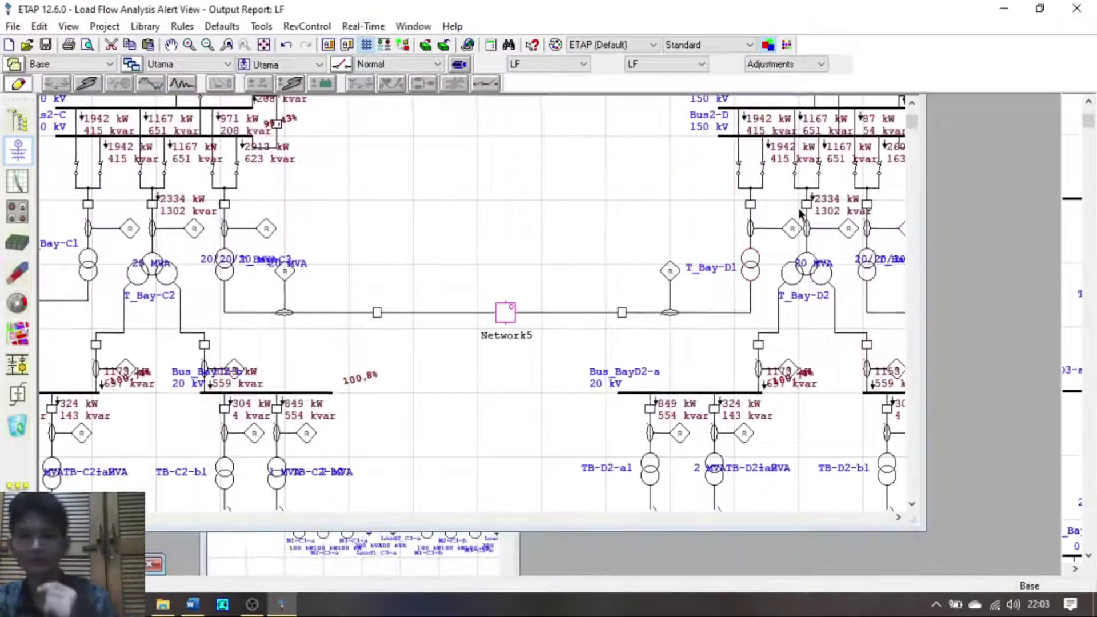
Step: Examine the updated bus voltages in the composite networks, including Network5 and Network3
{"action": "left_click", "coordinate": [474, 581]}
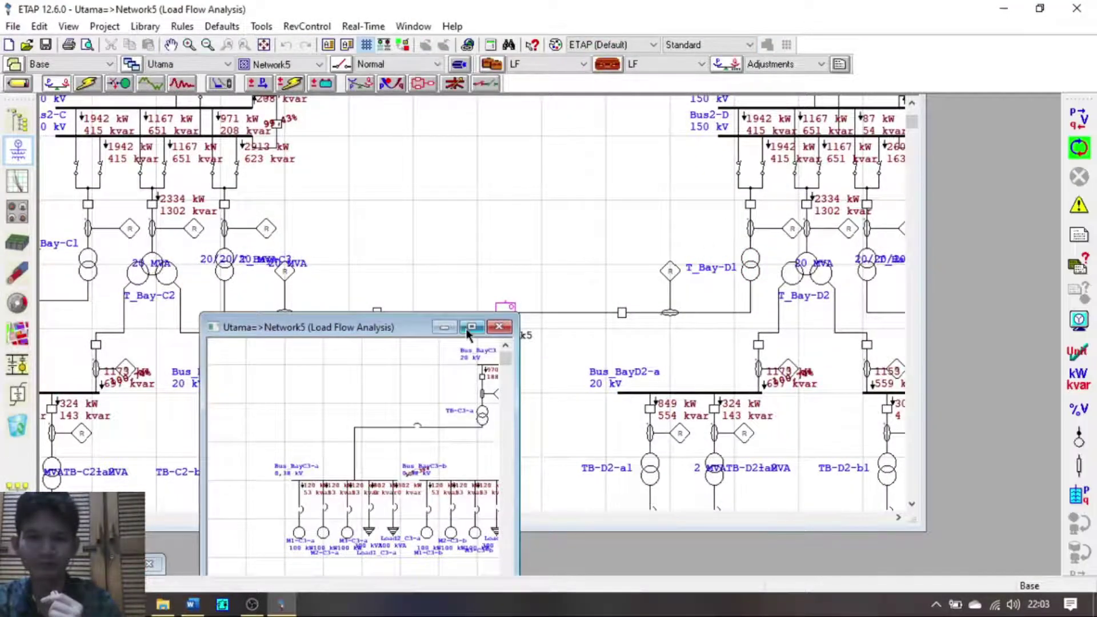
{"action": "double_click", "coordinate": [466, 321]}
{"action": "left_click", "coordinate": [297, 65]}
{"action": "left_click", "coordinate": [300, 105]}
{"action": "left_click", "coordinate": [293, 64]}
{"action": "left_click", "coordinate": [292, 117]}
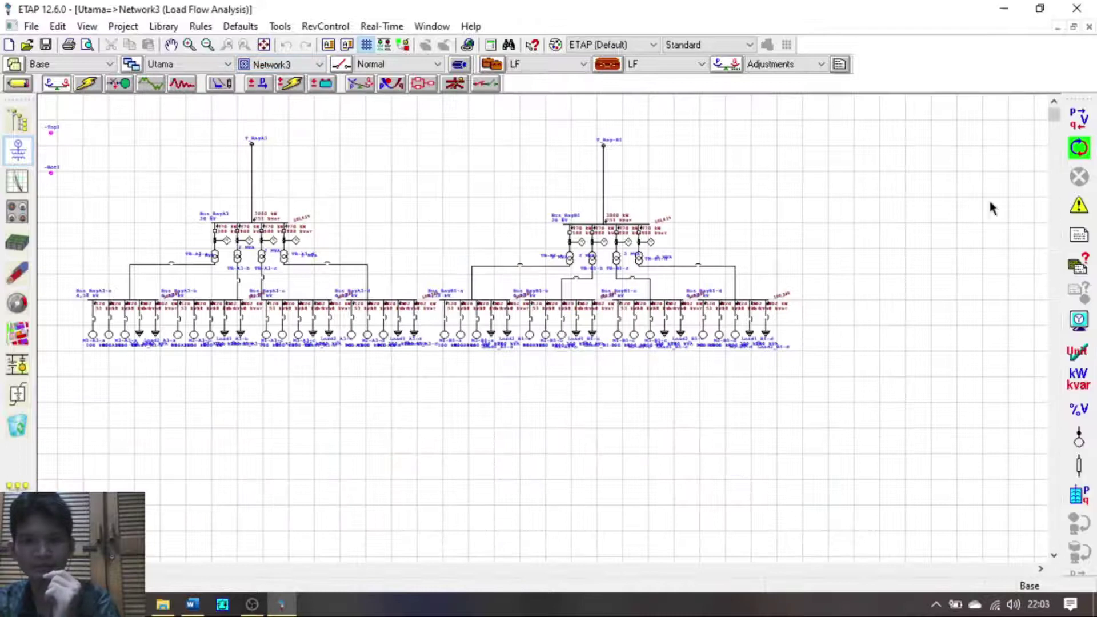
Step: Check the load flow Alert View for remaining alerts, then return to the sources in the Utama diagram
{"action": "left_click", "coordinate": [1080, 206]}
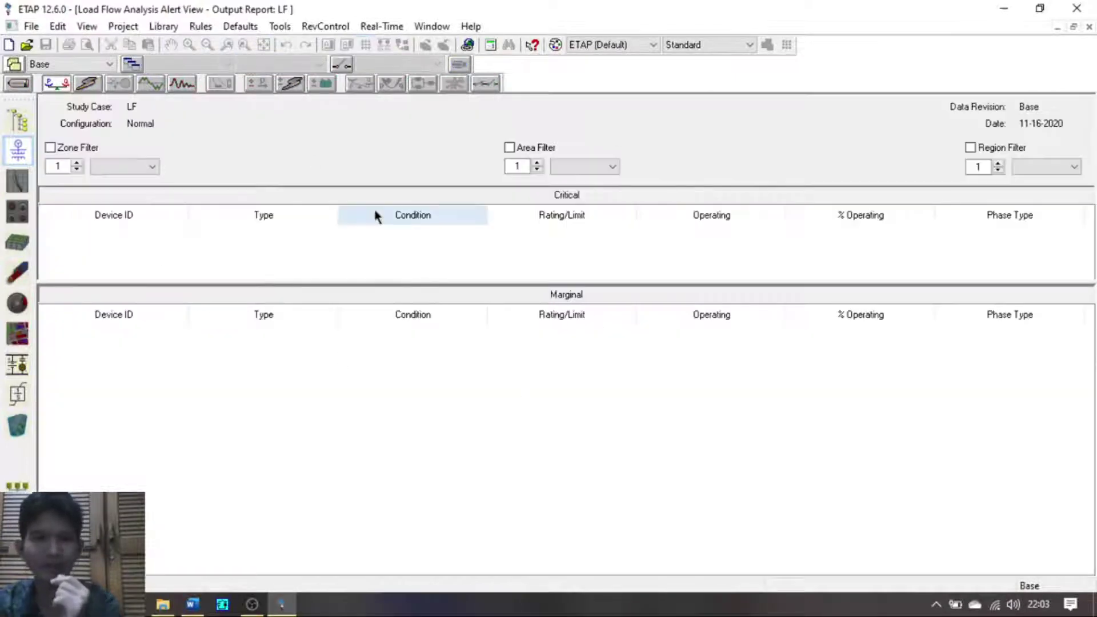
{"action": "left_click", "coordinate": [17, 149]}
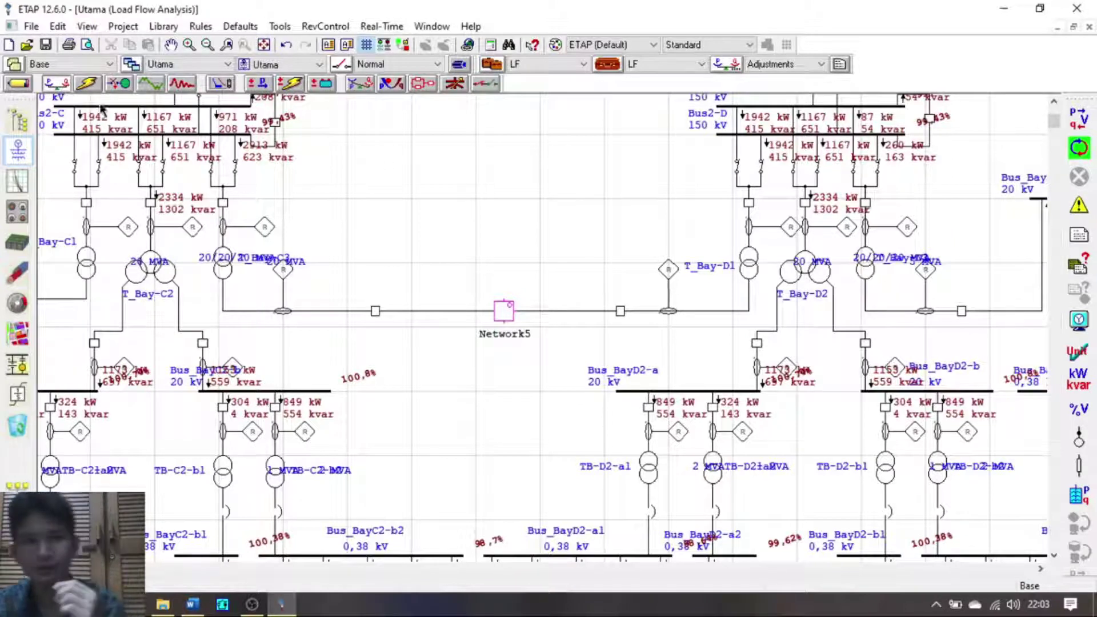
{"action": "left_click", "coordinate": [171, 45]}
{"action": "left_click_drag", "start_coordinate": [561, 405], "coordinate": [769, 449]}
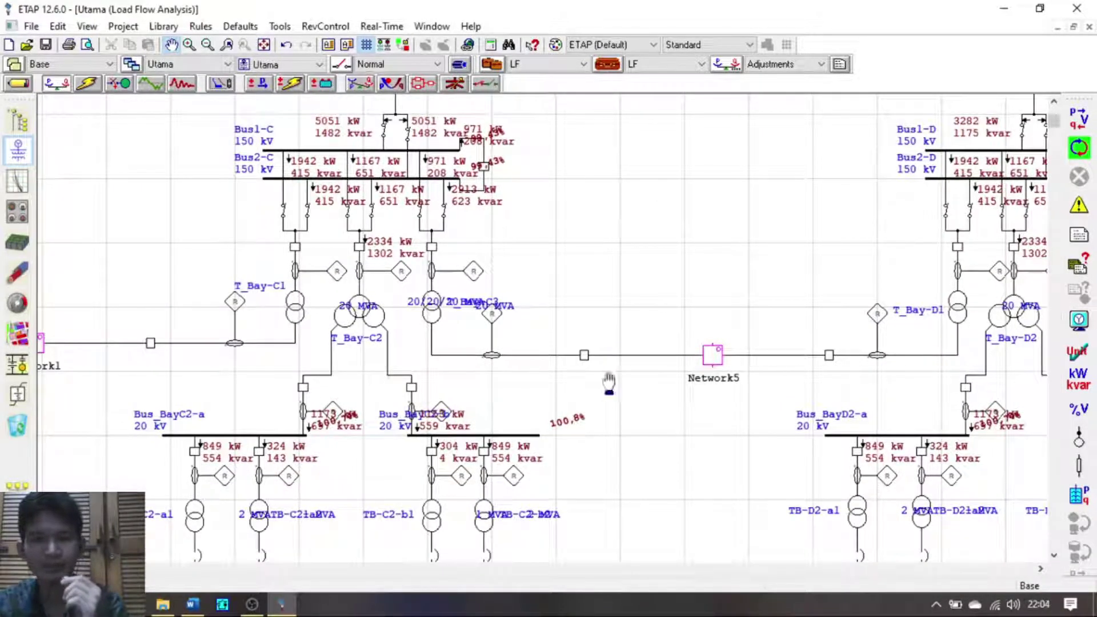
{"action": "left_click_drag", "start_coordinate": [571, 154], "coordinate": [798, 395]}
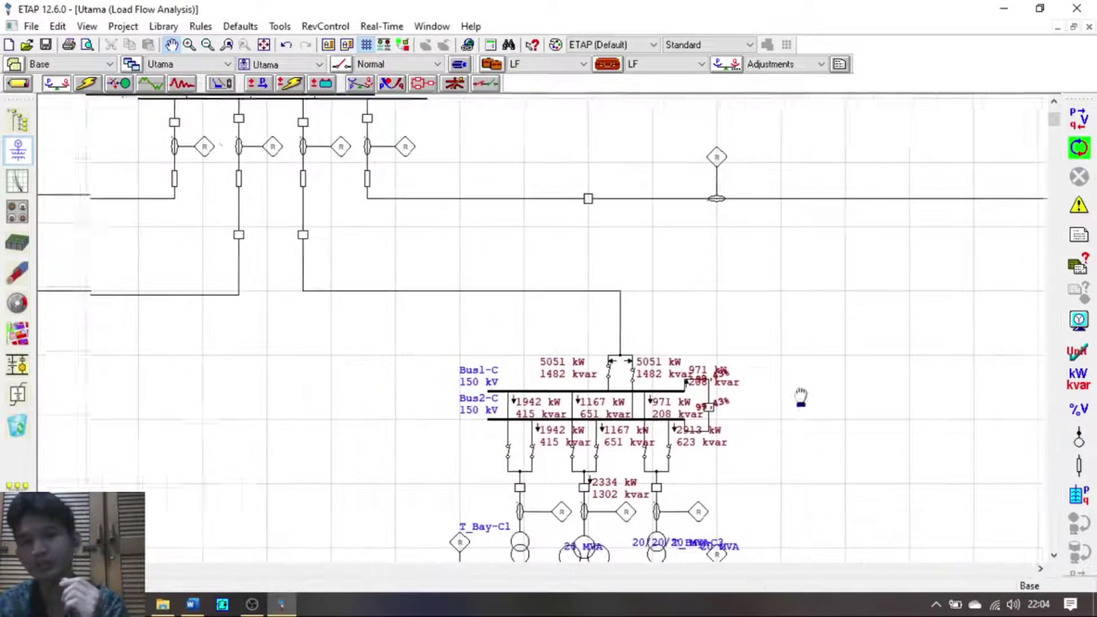
{"action": "left_click_drag", "start_coordinate": [402, 149], "coordinate": [714, 548]}
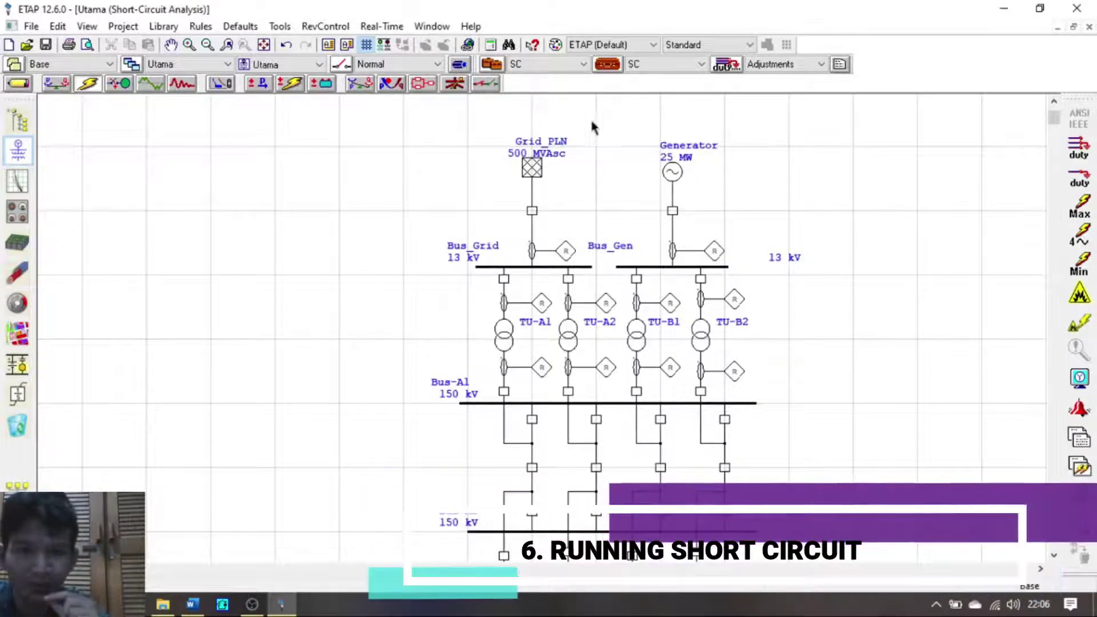
Step: In the SC short circuit study case, add the first listed buses, starting with Bus-A1, to the faulted buses
{"action": "left_click", "coordinate": [619, 64]}
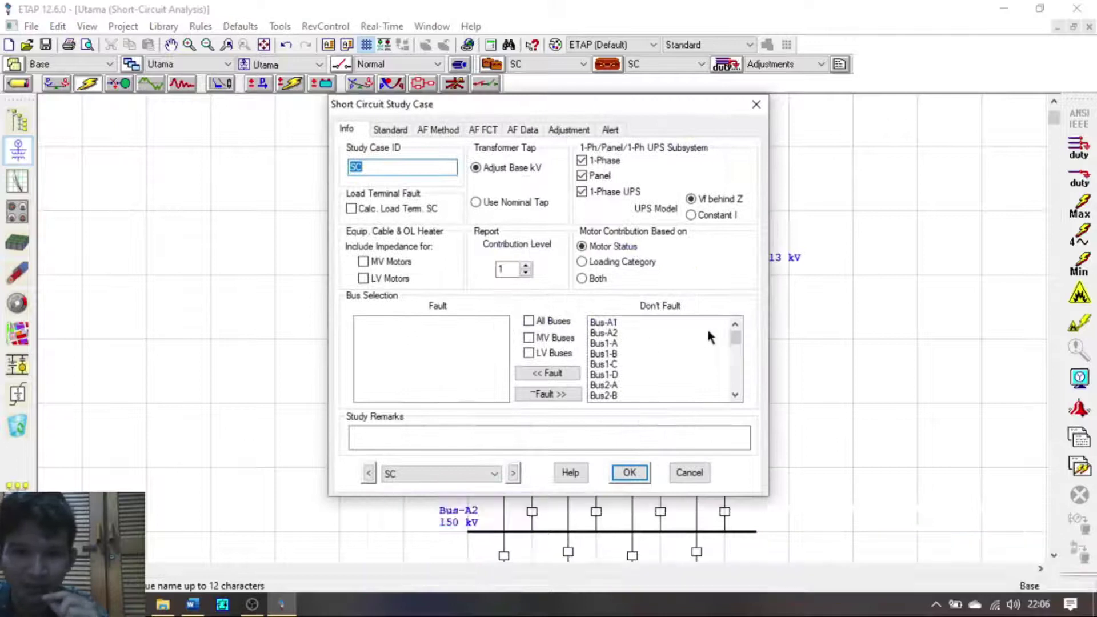
{"action": "left_click_drag", "start_coordinate": [735, 341], "coordinate": [700, 320]}
{"action": "left_click", "coordinate": [520, 373]}
{"action": "left_click_drag", "start_coordinate": [597, 323], "coordinate": [594, 388]}
{"action": "left_click", "coordinate": [548, 373]}
Step: Add the buses from Bus_BayA2-a1 onward to the faulted buses, excluding the Node entries, and run the device duty short-circuit analysis
{"action": "left_click_drag", "start_coordinate": [606, 323], "coordinate": [625, 414]}
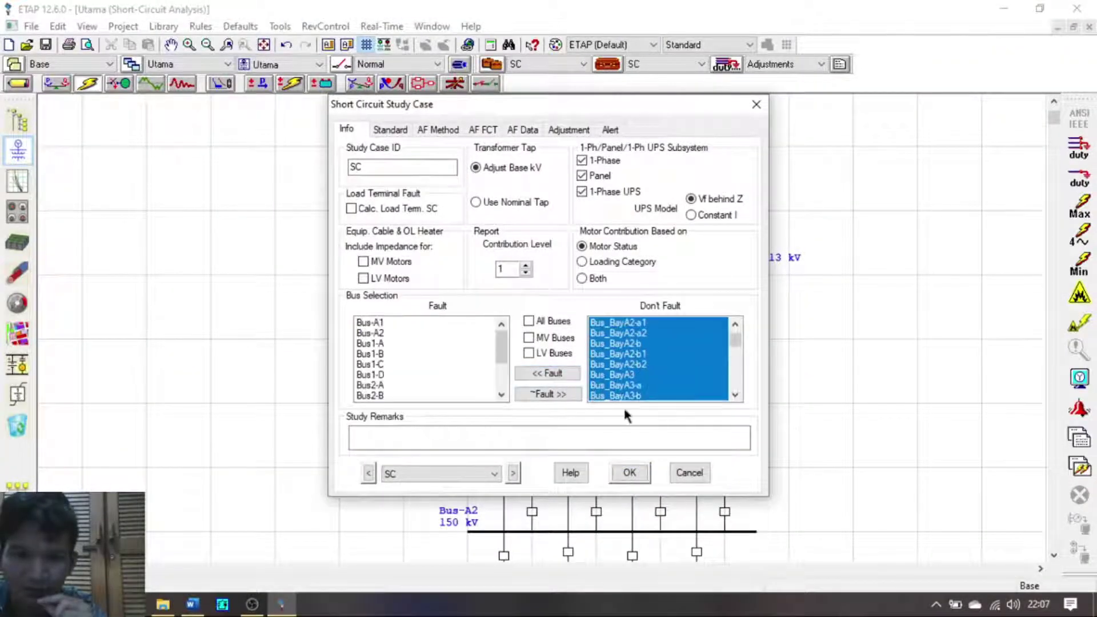
{"action": "left_click", "coordinate": [547, 373]}
{"action": "left_click_drag", "start_coordinate": [604, 321], "coordinate": [605, 402]}
{"action": "left_click", "coordinate": [547, 373]}
{"action": "left_click_drag", "start_coordinate": [627, 321], "coordinate": [595, 403]}
{"action": "left_click", "coordinate": [548, 373]}
{"action": "left_click_drag", "start_coordinate": [629, 322], "coordinate": [642, 417]}
{"action": "left_click", "coordinate": [547, 373]}
{"action": "left_click_drag", "start_coordinate": [629, 322], "coordinate": [640, 435]}
{"action": "left_click", "coordinate": [547, 373]}
{"action": "left_click_drag", "start_coordinate": [633, 323], "coordinate": [642, 351]}
{"action": "left_click", "coordinate": [574, 373]}
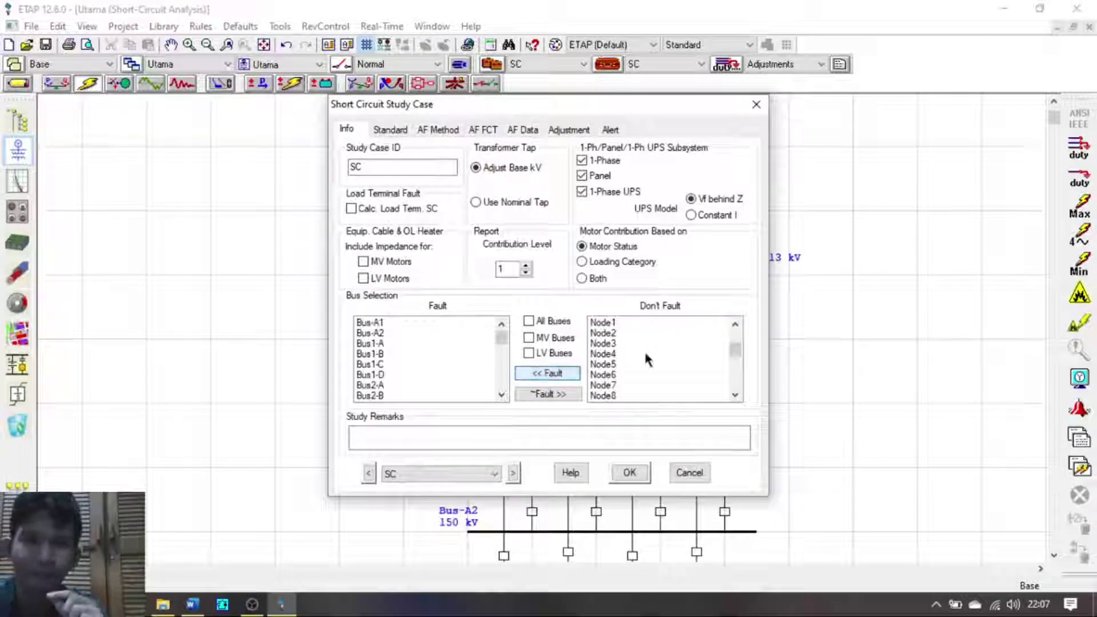
{"action": "left_click", "coordinate": [639, 473]}
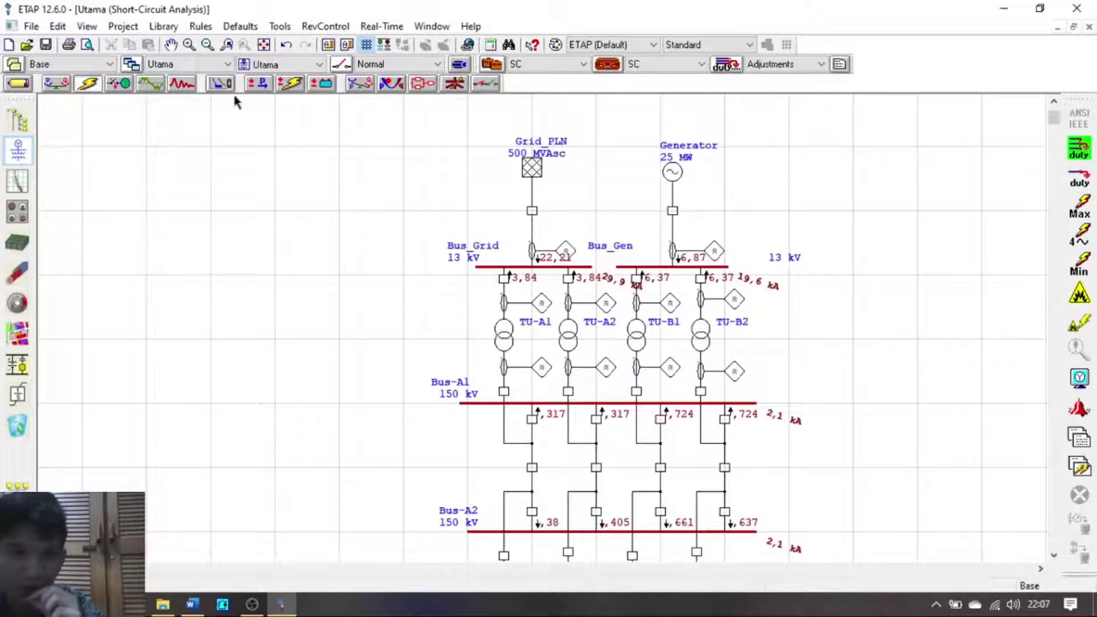
Step: Examine the short-circuit currents at Bus_Grid, Bus_Gen and Bus-A1
{"action": "scroll", "coordinate": [627, 307], "scroll_direction": "up", "scroll_amount": 2}
{"action": "scroll", "coordinate": [626, 307], "scroll_direction": "down", "scroll_amount": 1}
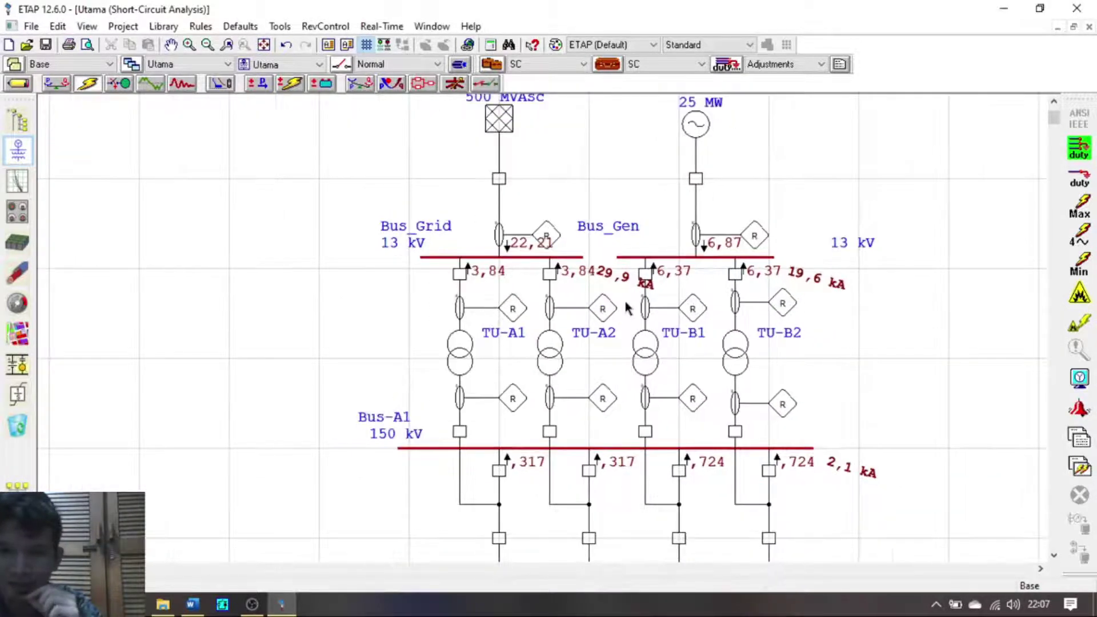
{"action": "scroll", "coordinate": [625, 301], "scroll_direction": "down", "scroll_amount": 1}
{"action": "scroll", "coordinate": [625, 302], "scroll_direction": "down", "scroll_amount": 1}
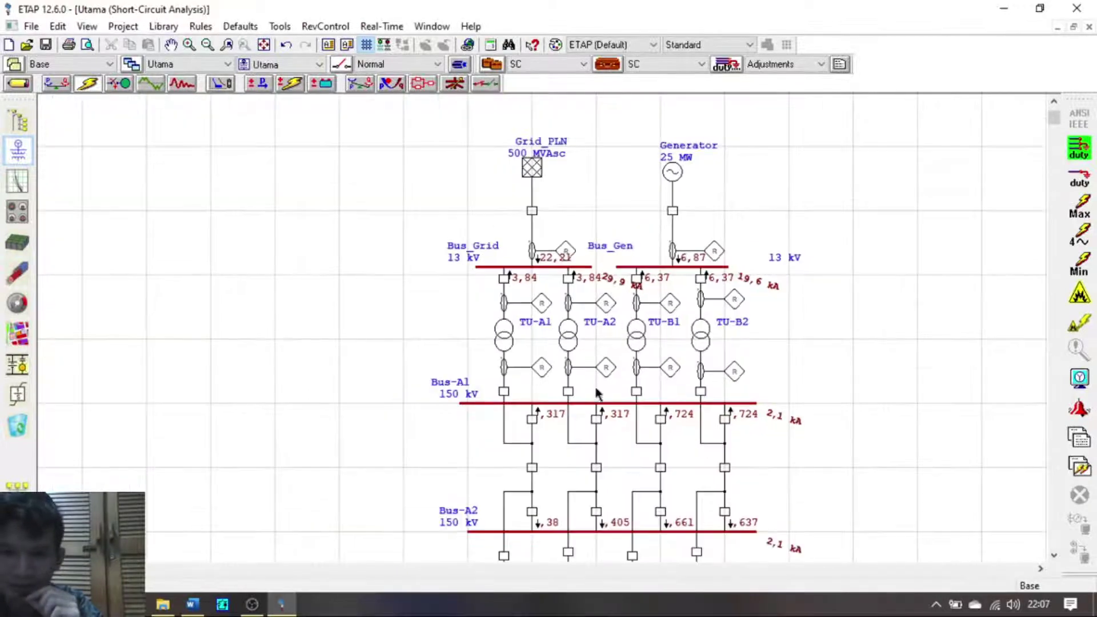
{"action": "left_click", "coordinate": [170, 46]}
{"action": "left_click", "coordinate": [549, 387]}
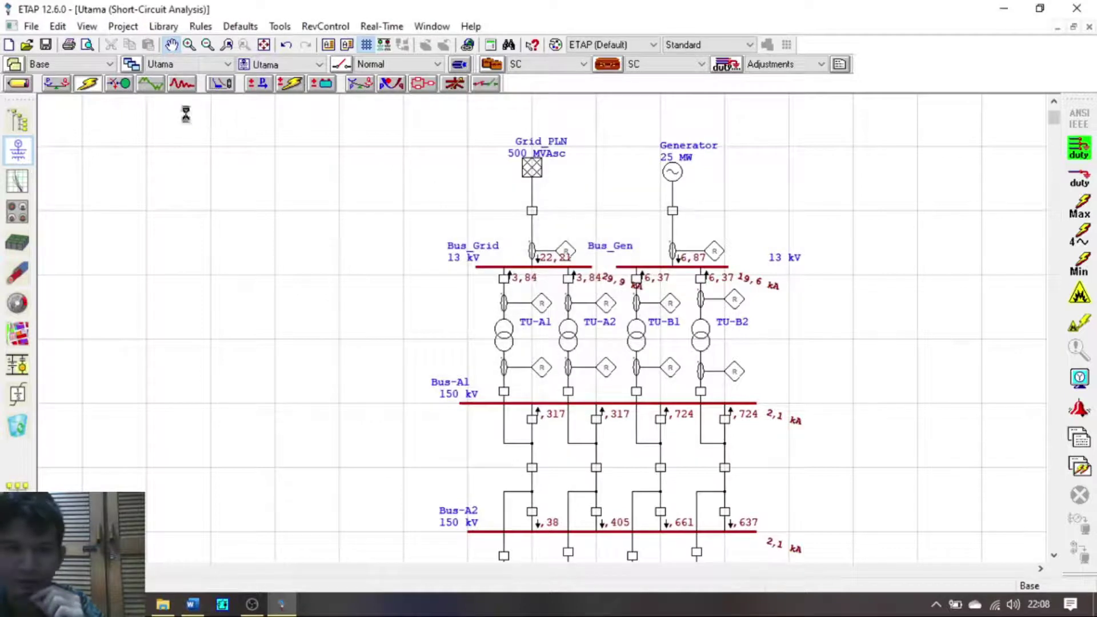
Step: Examine the short-circuit currents at Bus1-A and Bus2-A and across to the Bay A1 buses
{"action": "left_click_drag", "start_coordinate": [458, 398], "coordinate": [450, 181]}
{"action": "left_click_drag", "start_coordinate": [458, 333], "coordinate": [815, 303]}
{"action": "left_click_drag", "start_coordinate": [242, 426], "coordinate": [545, 368]}
{"action": "scroll", "coordinate": [546, 369], "scroll_direction": "down", "scroll_amount": 1}
{"action": "scroll", "coordinate": [473, 408], "scroll_direction": "up", "scroll_amount": 2}
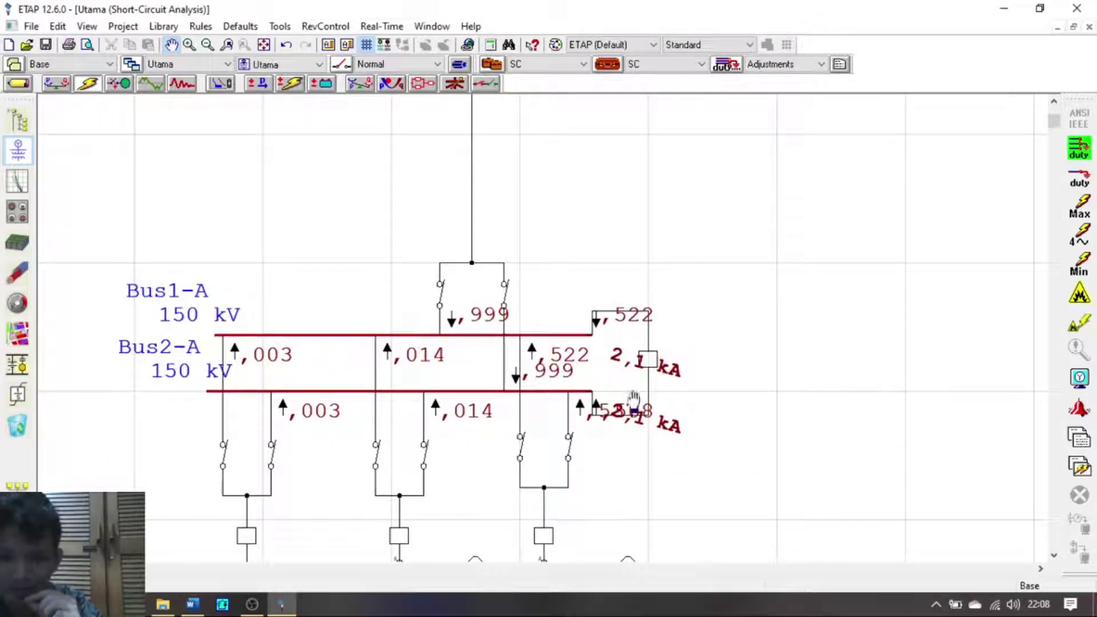
{"action": "mouse_move", "coordinate": [541, 453]}
{"action": "left_mouse_down"}
{"action": "mouse_move", "coordinate": [652, 274]}
{"action": "mouse_move", "coordinate": [698, 240]}
{"action": "mouse_move", "coordinate": [944, 165]}
{"action": "left_mouse_up"}
{"action": "left_click_drag", "start_coordinate": [615, 338], "coordinate": [666, 332]}
{"action": "left_click_drag", "start_coordinate": [448, 350], "coordinate": [727, 394]}
{"action": "scroll", "coordinate": [727, 394], "scroll_direction": "down", "scroll_amount": 3}
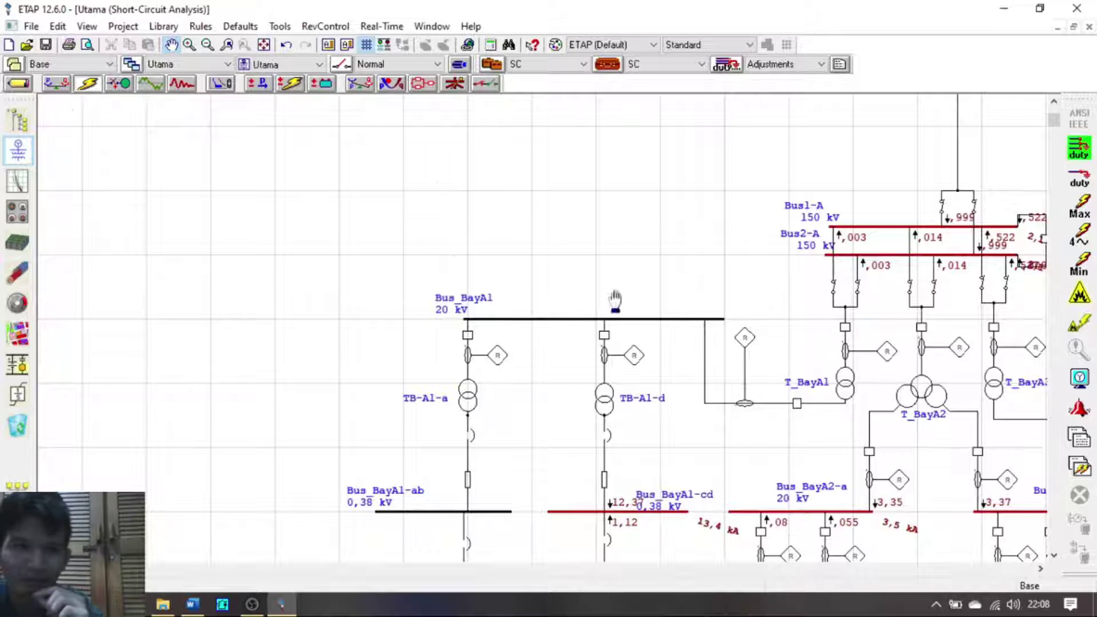
Step: Set Bus_BayA1 and Bus_BayA1-ab as faulted buses and rerun the device duty short-circuit analysis
{"action": "left_click", "coordinate": [170, 45]}
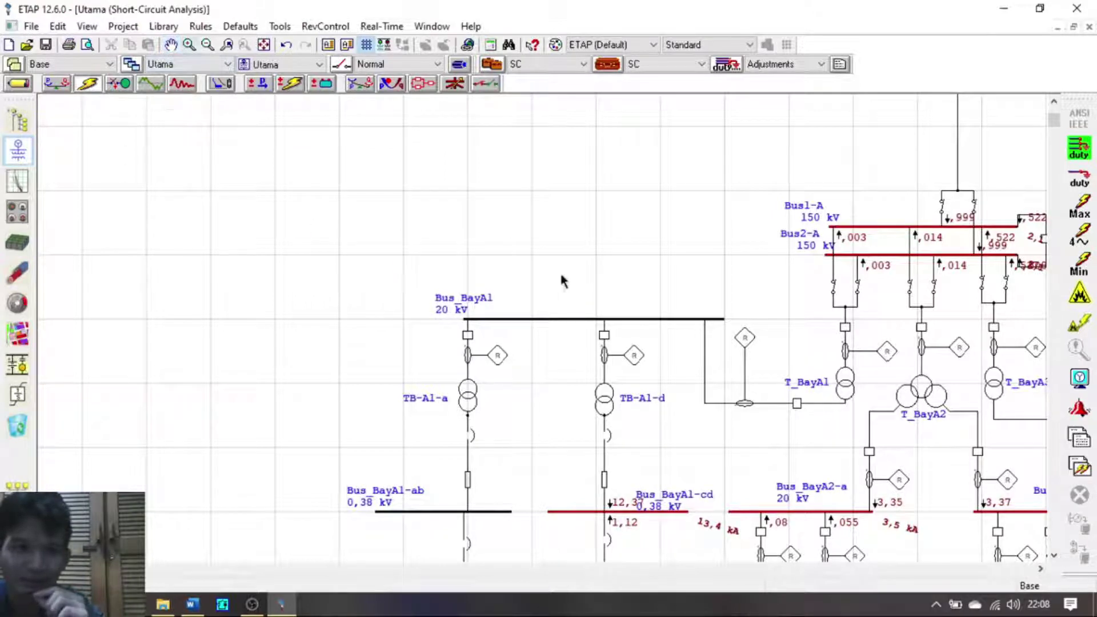
{"action": "right_click", "coordinate": [590, 321]}
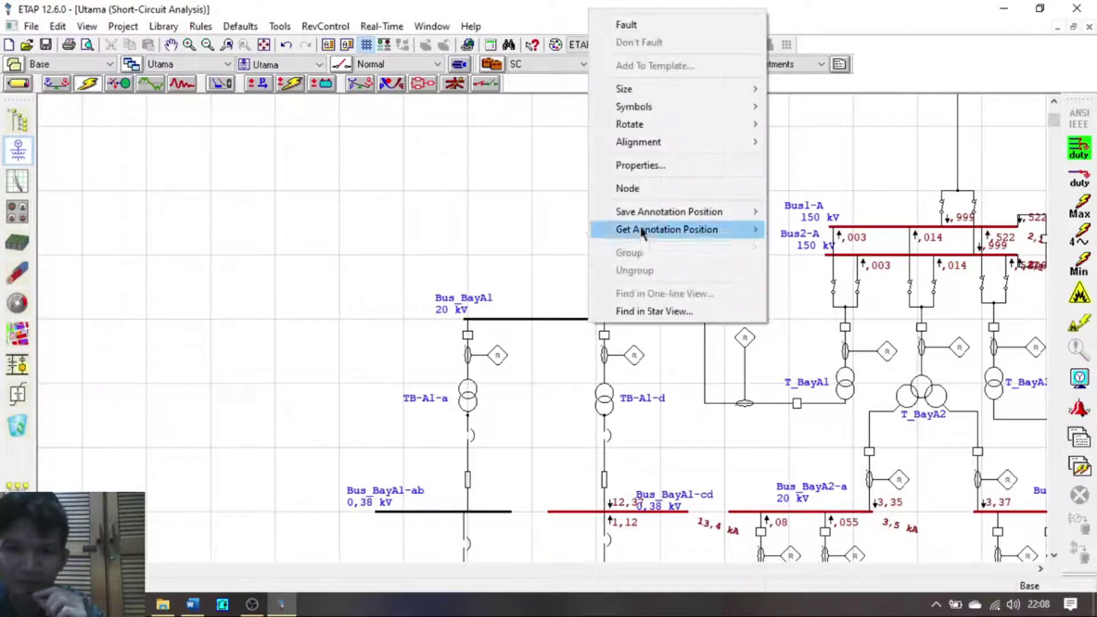
{"action": "left_click", "coordinate": [633, 35]}
{"action": "right_click", "coordinate": [445, 511]}
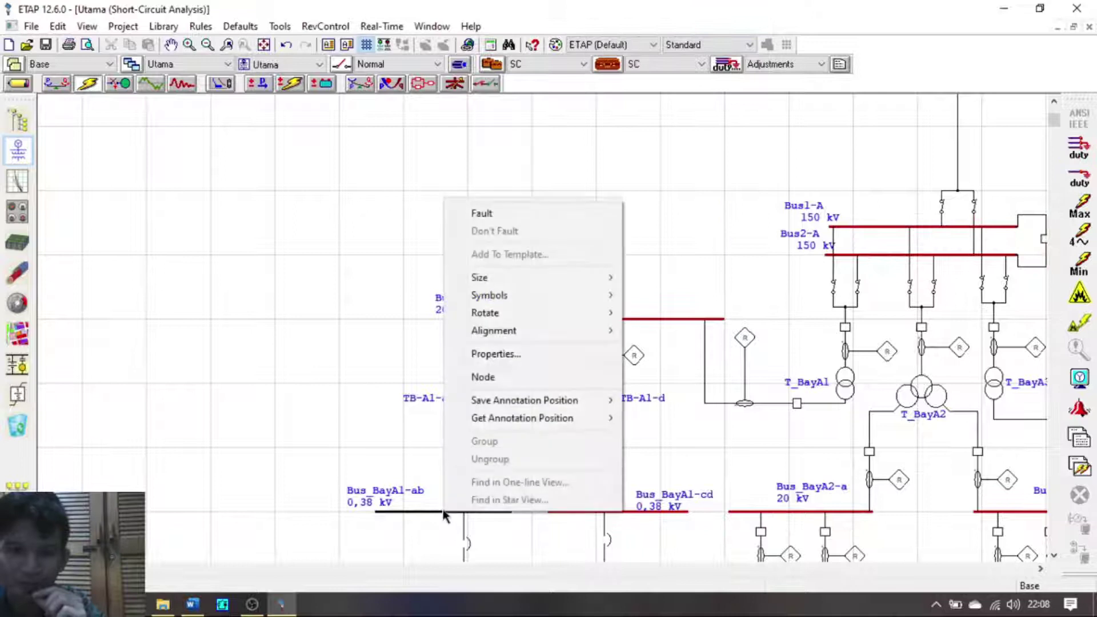
{"action": "left_click", "coordinate": [505, 212]}
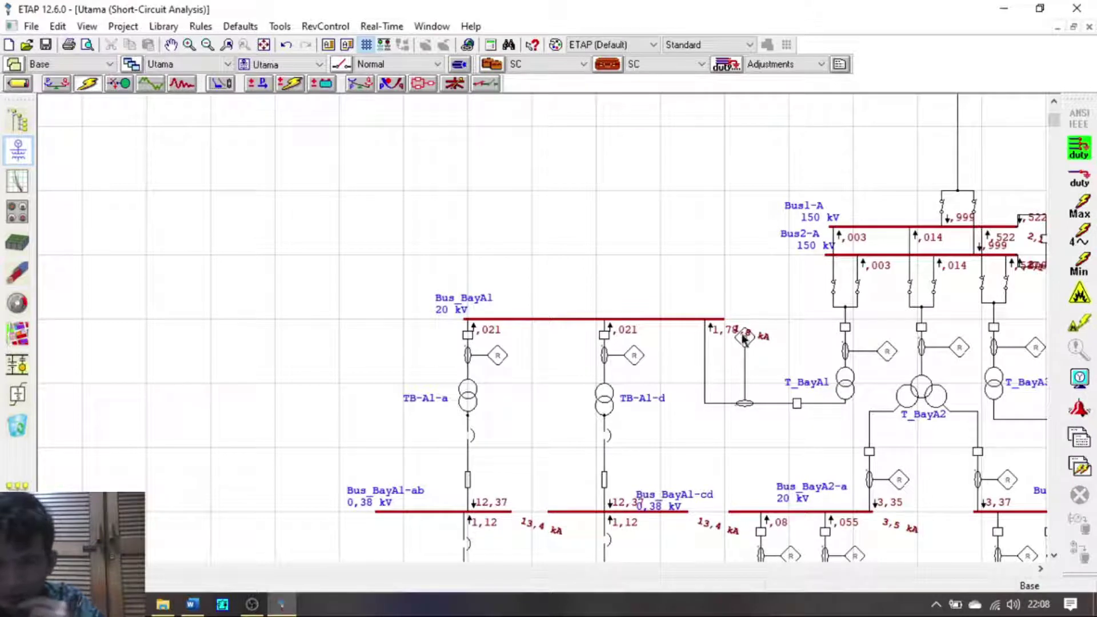
Step: Move Bus_BayA1's total fault current label clear of the relay symbol, just above the bus end
{"action": "scroll", "coordinate": [728, 366], "scroll_direction": "up", "scroll_amount": 3}
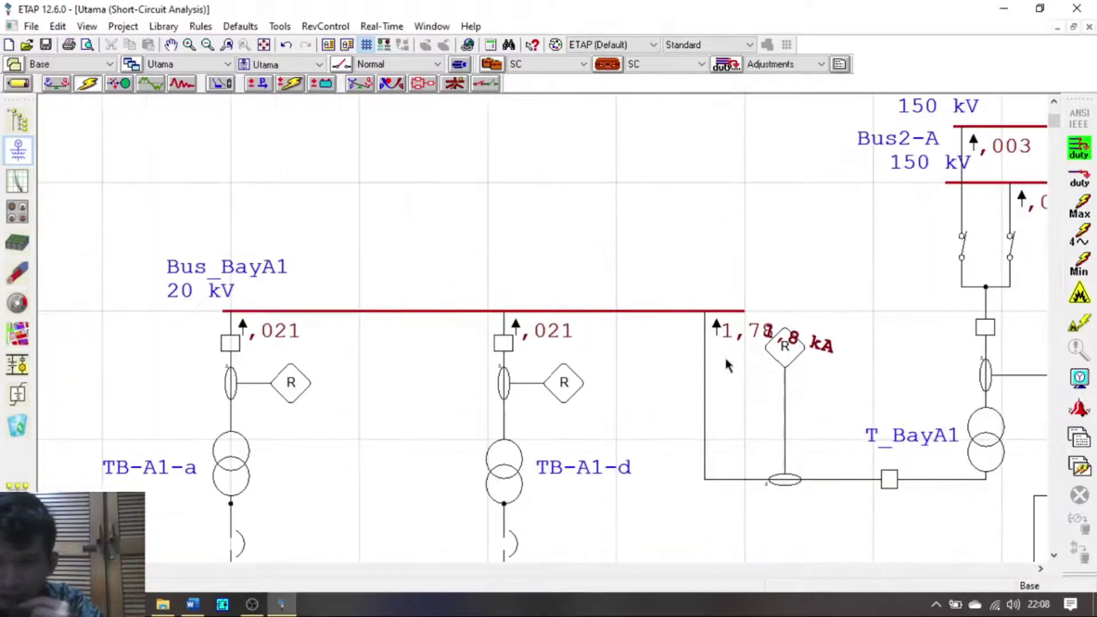
{"action": "scroll", "coordinate": [727, 366], "scroll_direction": "down", "scroll_amount": 1}
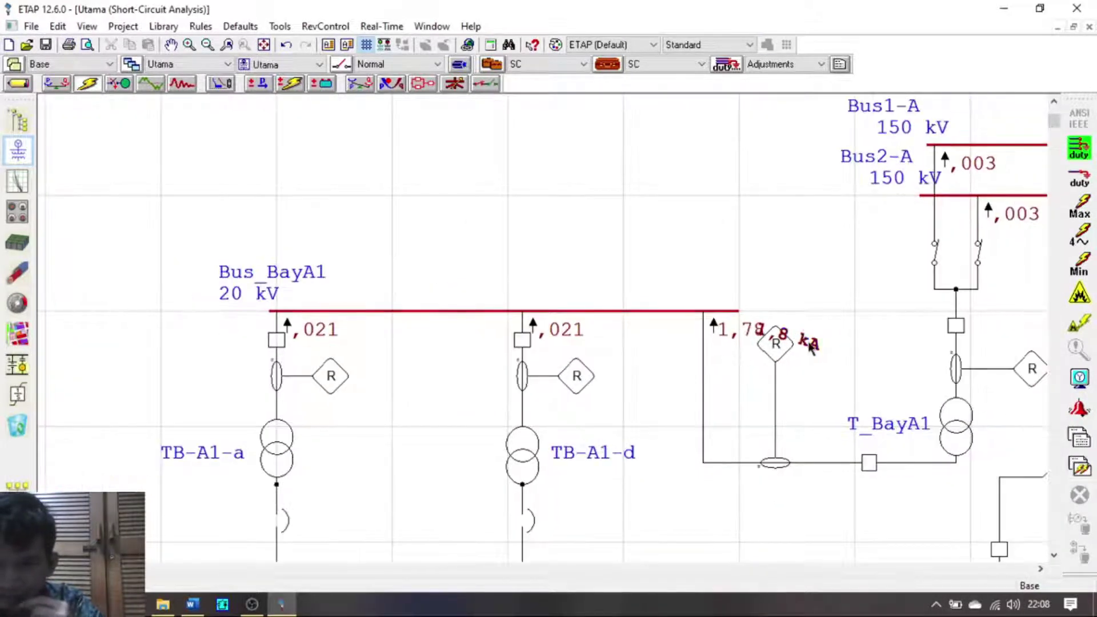
{"action": "left_click_drag", "start_coordinate": [811, 348], "coordinate": [750, 316]}
{"action": "left_click", "coordinate": [599, 283]}
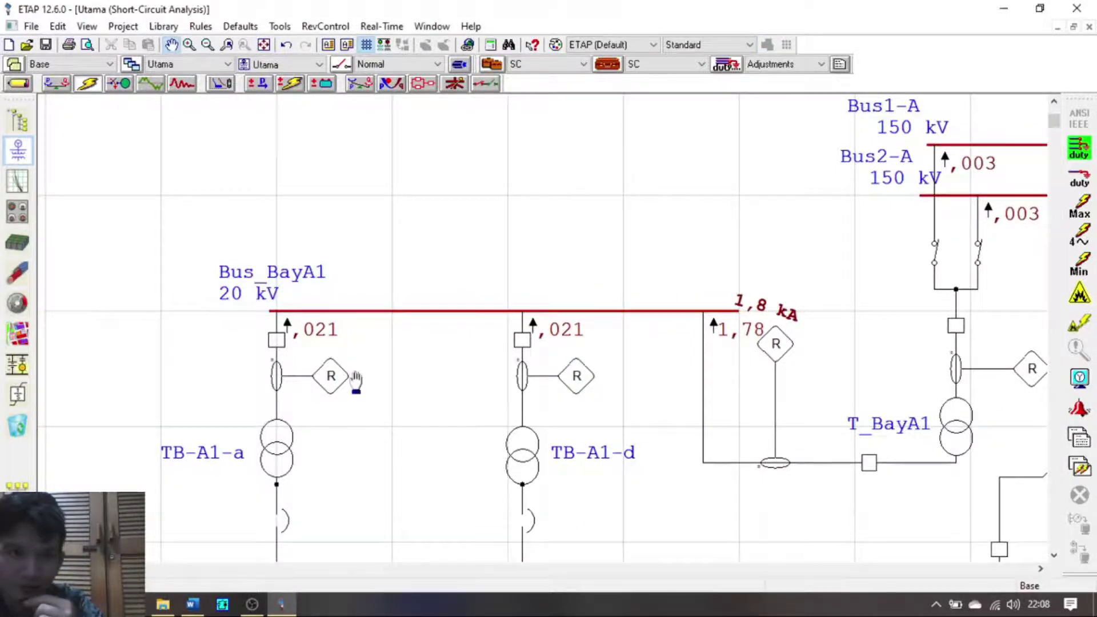
Step: Examine the short-circuit currents on the 20 kV and 0,38 kV buses across Bay A1 and Bay A2
{"action": "left_click_drag", "start_coordinate": [356, 380], "coordinate": [406, 131]}
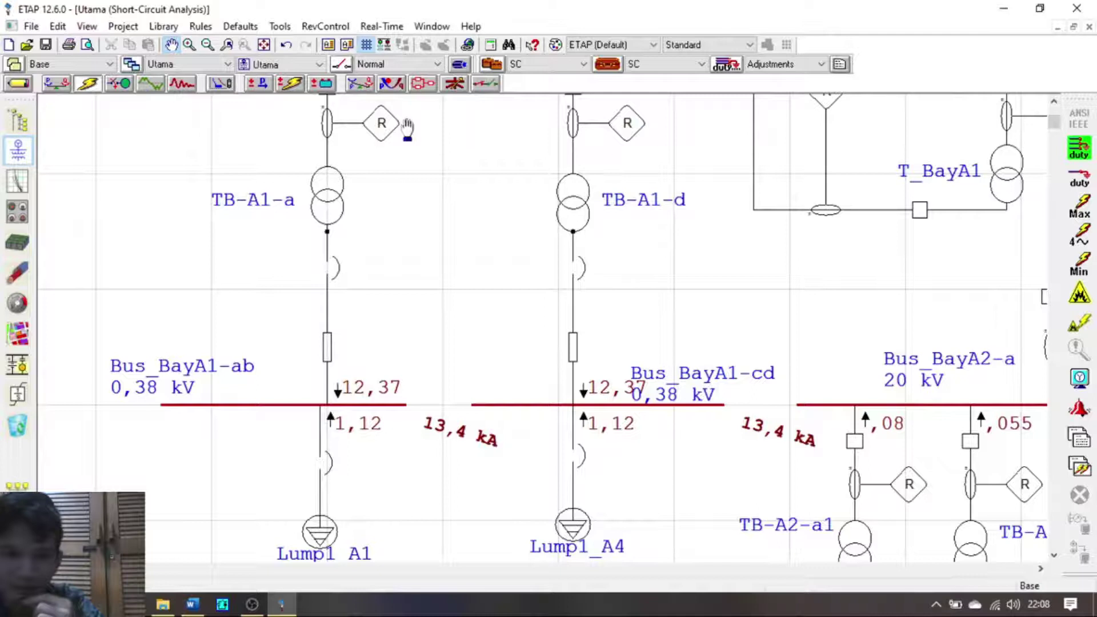
{"action": "left_click_drag", "start_coordinate": [492, 460], "coordinate": [498, 407]}
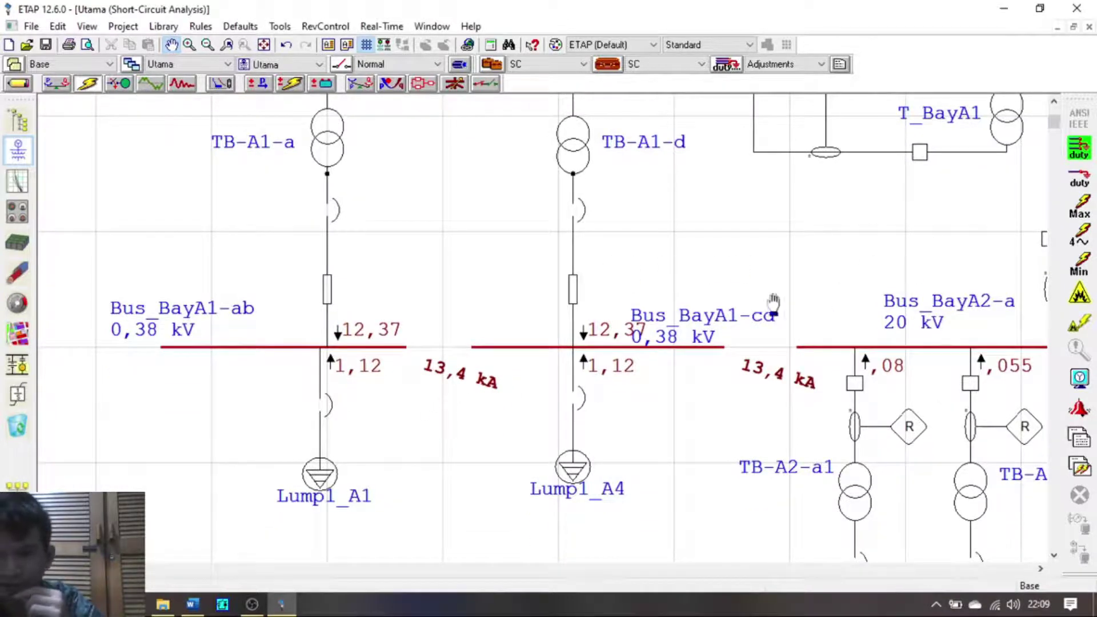
{"action": "left_click_drag", "start_coordinate": [777, 309], "coordinate": [360, 430]}
{"action": "left_click_drag", "start_coordinate": [664, 300], "coordinate": [467, 235]}
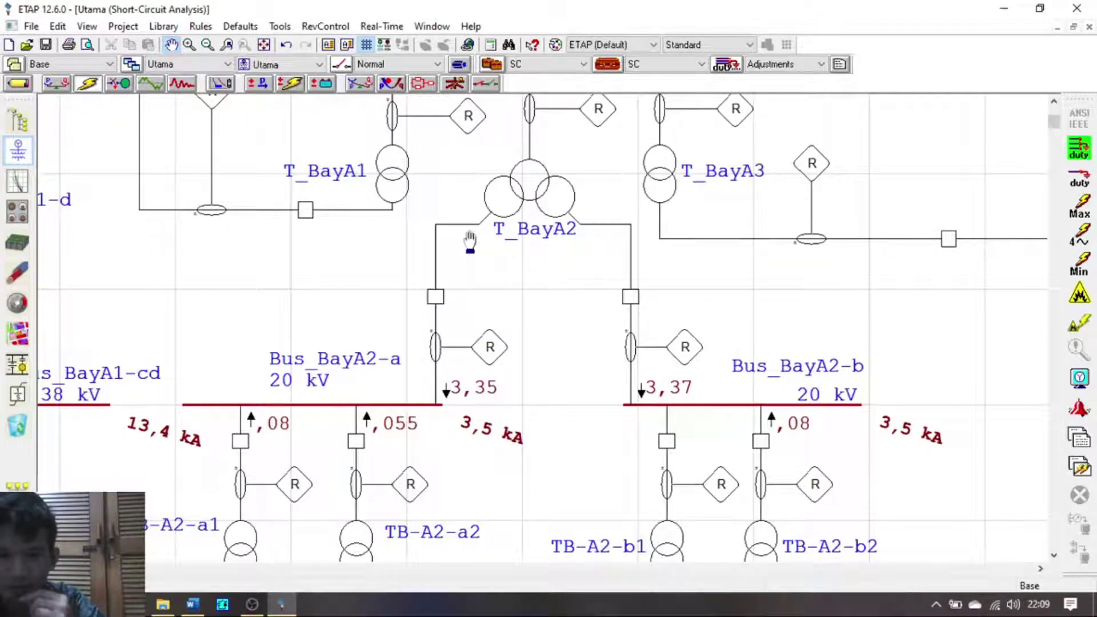
{"action": "left_click_drag", "start_coordinate": [691, 448], "coordinate": [815, 154]}
{"action": "left_click_drag", "start_coordinate": [385, 453], "coordinate": [462, 409]}
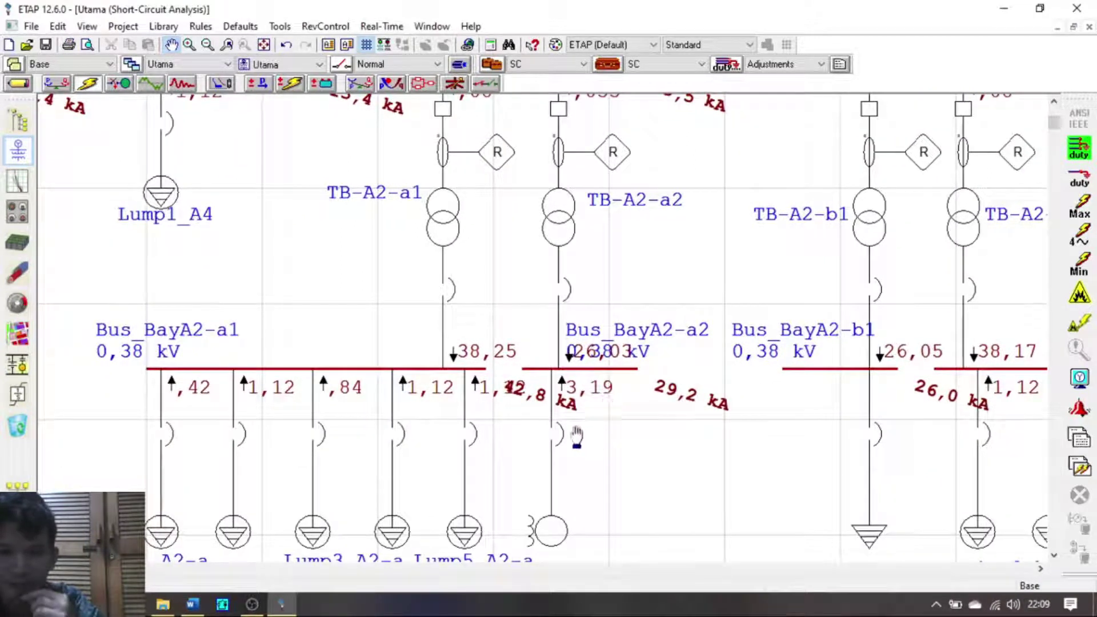
{"action": "left_click_drag", "start_coordinate": [730, 404], "coordinate": [484, 324]}
{"action": "left_click_drag", "start_coordinate": [754, 334], "coordinate": [530, 382]}
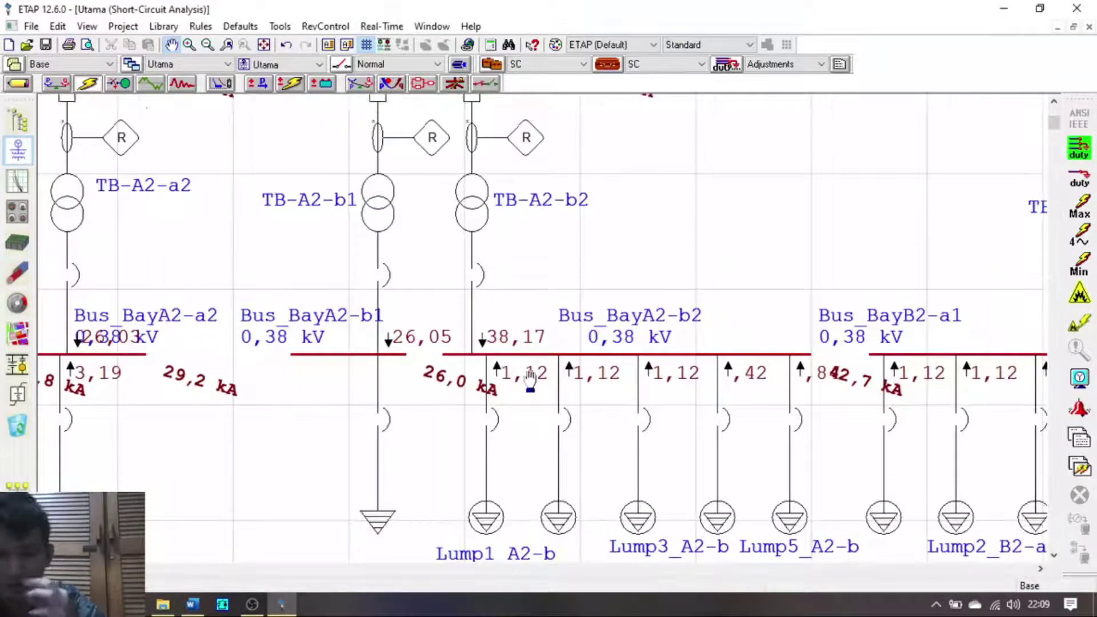
Step: Move Bus_BayA2-b2's total fault current label above the bus and continue to the Bay B2 buses
{"action": "left_click_drag", "start_coordinate": [847, 374], "coordinate": [804, 374]}
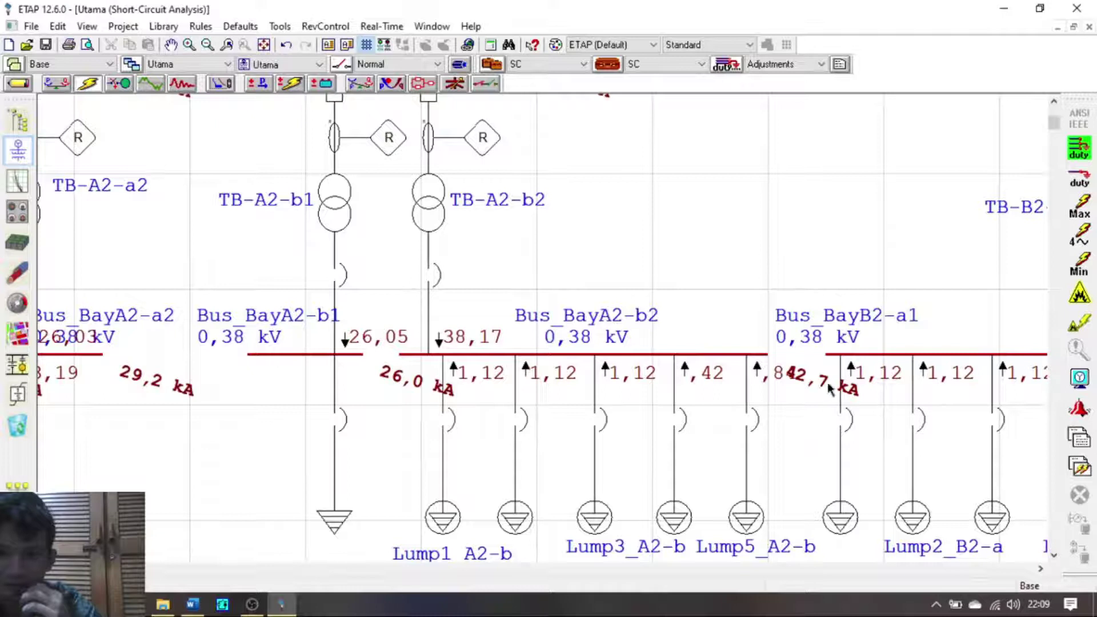
{"action": "left_click_drag", "start_coordinate": [827, 382], "coordinate": [740, 324]}
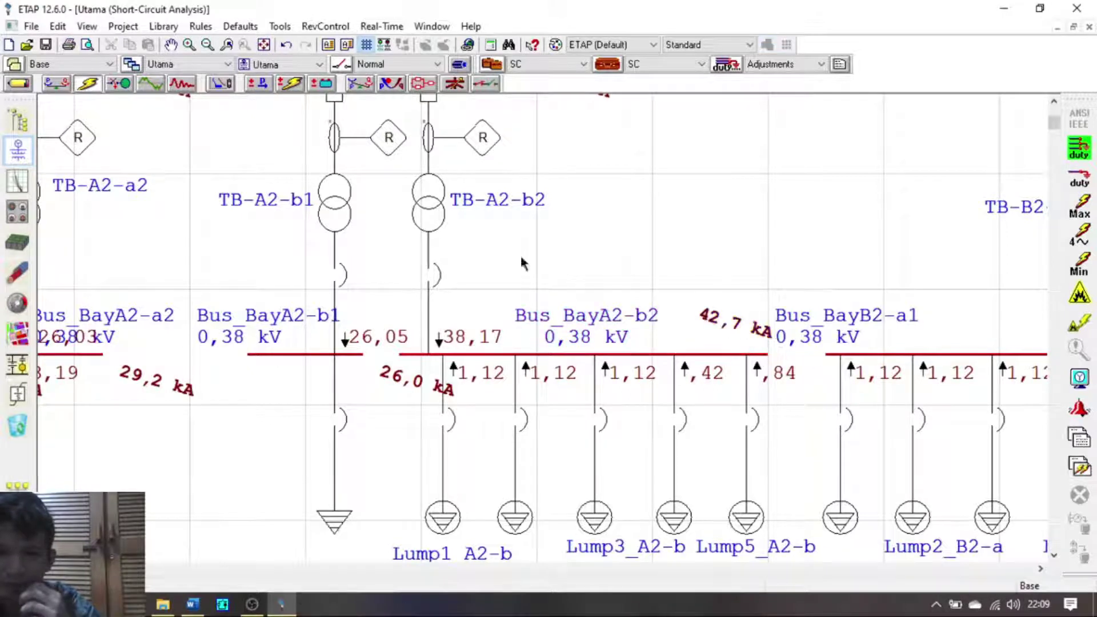
{"action": "left_click_drag", "start_coordinate": [971, 337], "coordinate": [505, 295]}
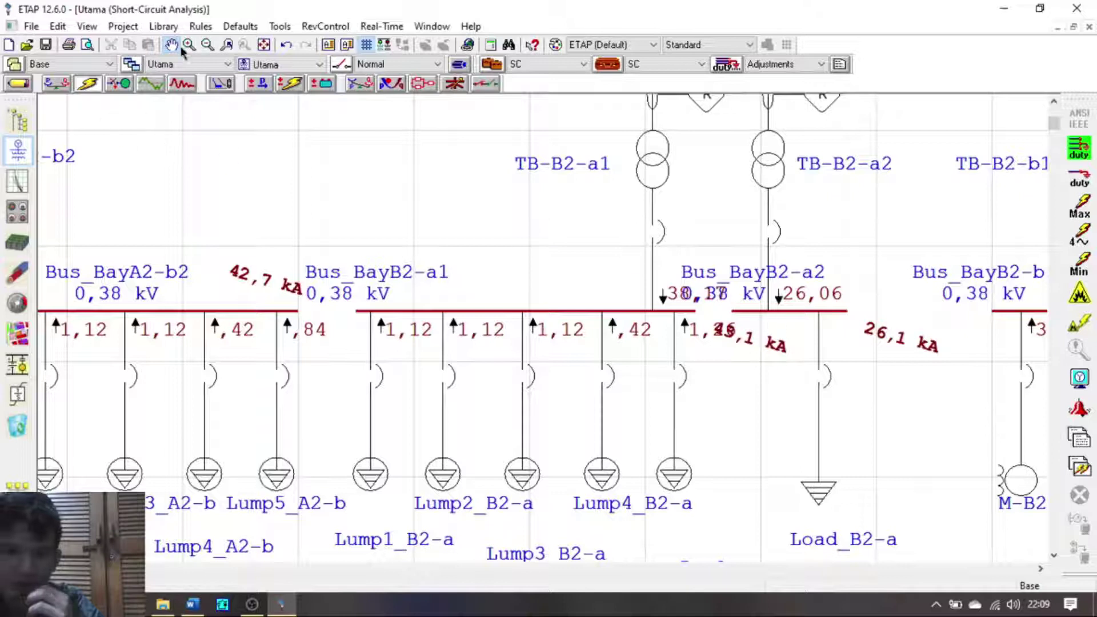
Step: Move Bus_BayB2-a1's total fault current label above the bus, clear of the Bus_BayB2-a2 feeder
{"action": "left_click", "coordinate": [771, 342]}
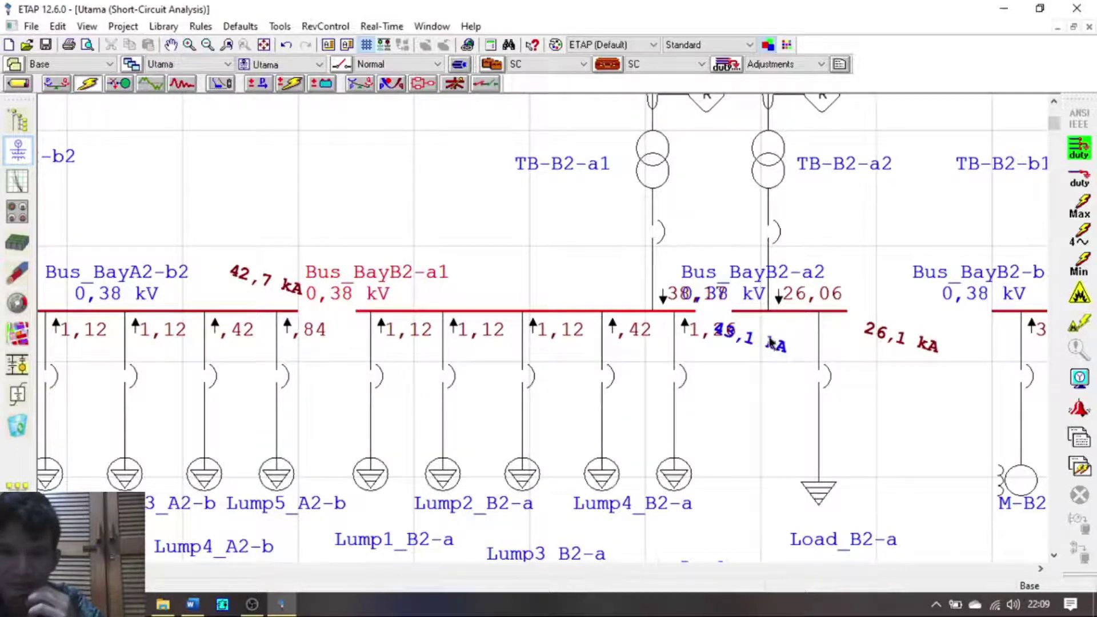
{"action": "left_click_drag", "start_coordinate": [772, 348], "coordinate": [627, 296]}
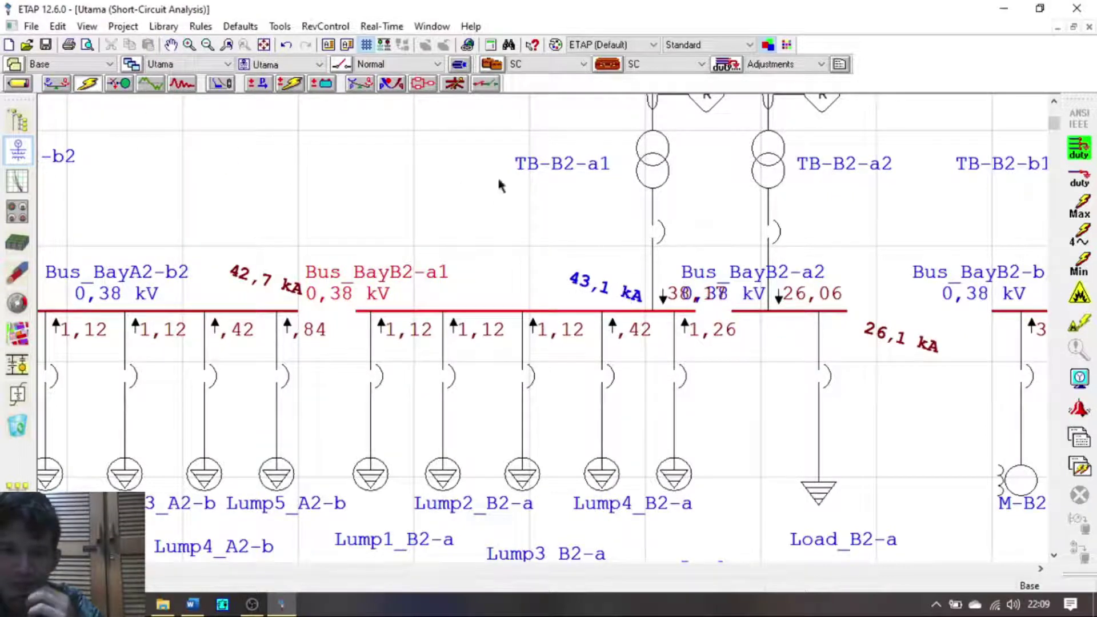
Step: Examine the short-circuit currents on the Bay B2 and Bay C2 buses and on the 150 kV Bus1-C and Bus2-C
{"action": "left_click", "coordinate": [169, 46]}
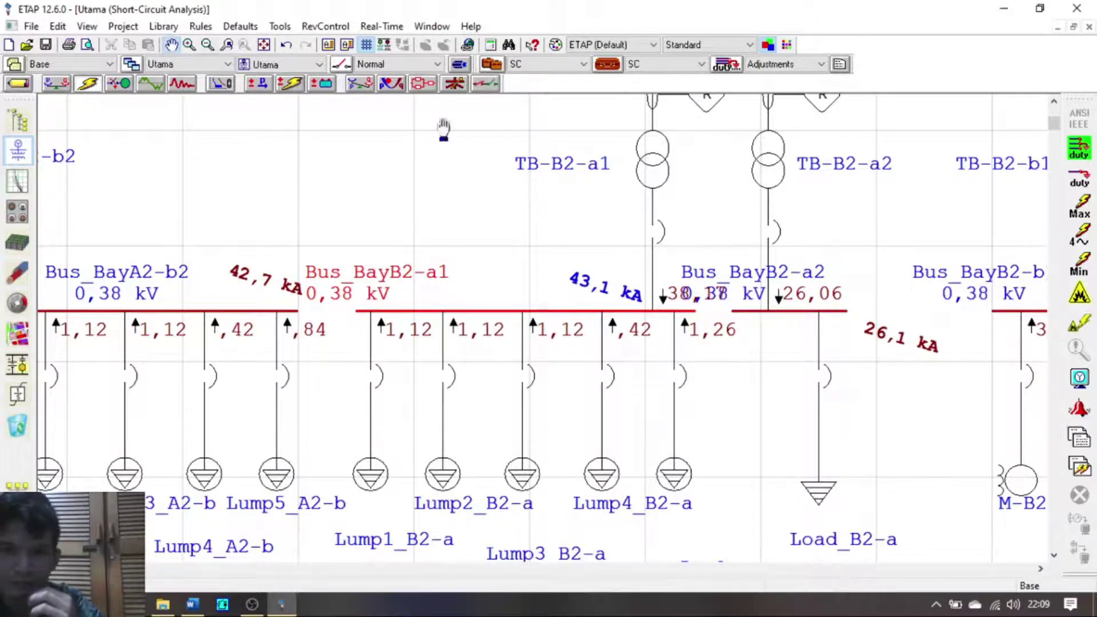
{"action": "left_click_drag", "start_coordinate": [834, 365], "coordinate": [465, 358]}
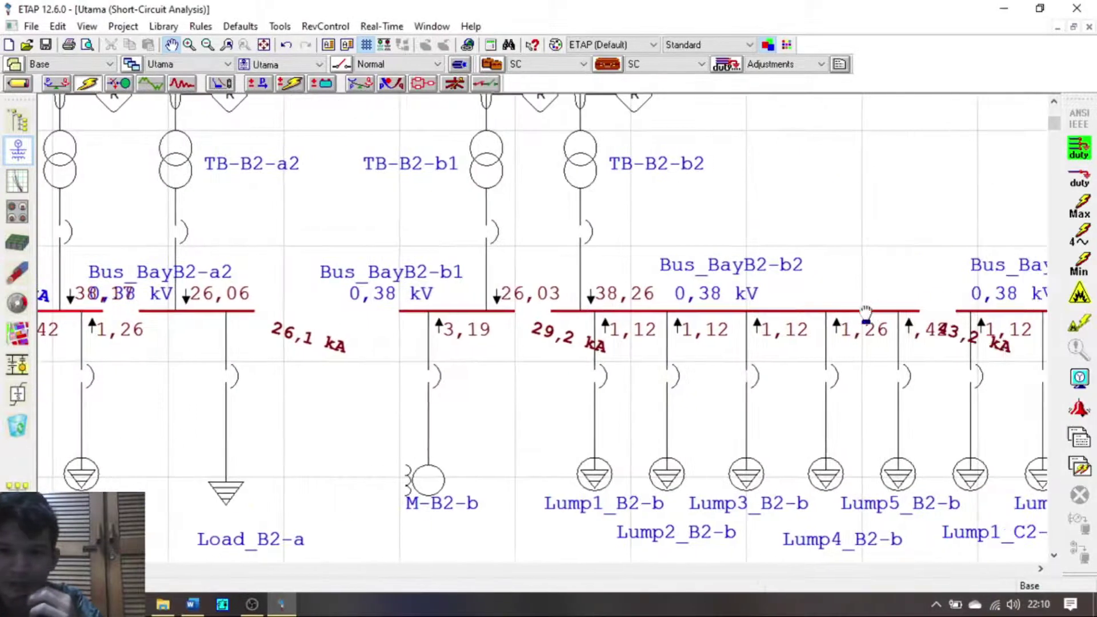
{"action": "scroll", "coordinate": [828, 320], "scroll_direction": "right", "scroll_amount": 5}
{"action": "scroll", "coordinate": [823, 319], "scroll_direction": "down", "scroll_amount": 2}
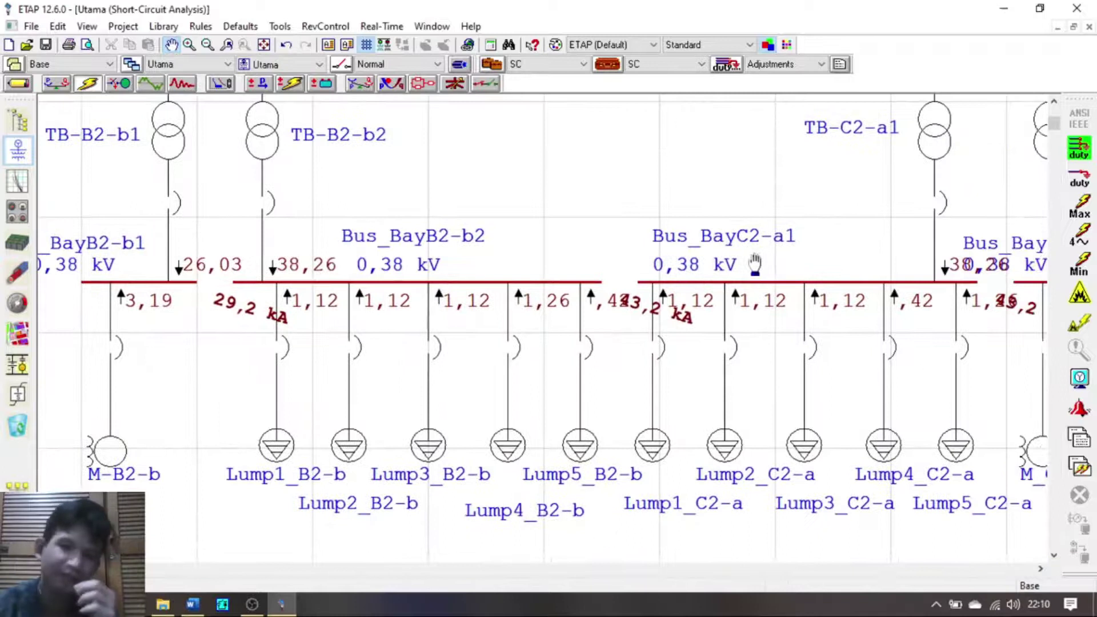
{"action": "left_click_drag", "start_coordinate": [754, 265], "coordinate": [531, 259]}
{"action": "left_click_drag", "start_coordinate": [971, 143], "coordinate": [606, 308]}
{"action": "left_click_drag", "start_coordinate": [850, 311], "coordinate": [621, 227]}
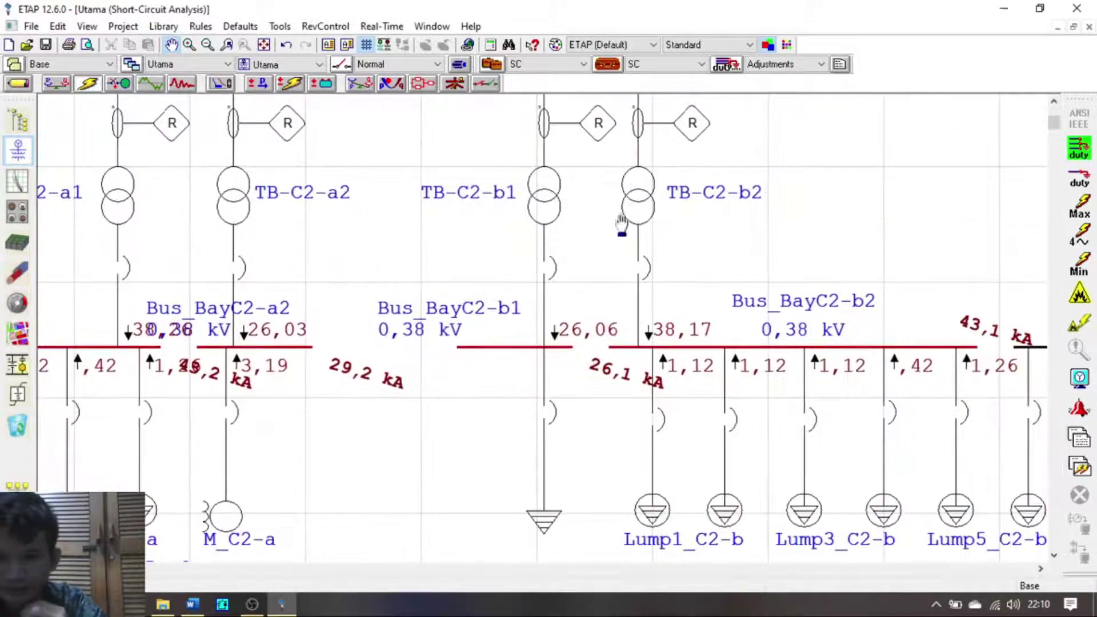
{"action": "left_click_drag", "start_coordinate": [808, 227], "coordinate": [595, 385]}
{"action": "left_click_drag", "start_coordinate": [813, 221], "coordinate": [779, 332]}
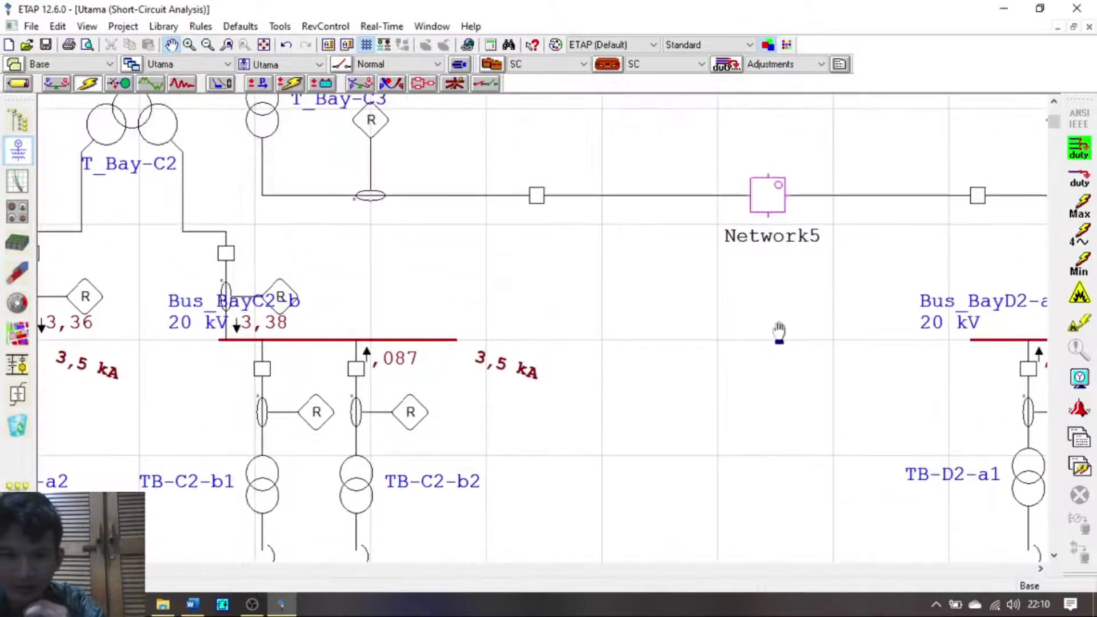
{"action": "left_click_drag", "start_coordinate": [484, 330], "coordinate": [685, 474]}
{"action": "left_click_drag", "start_coordinate": [470, 245], "coordinate": [570, 480]}
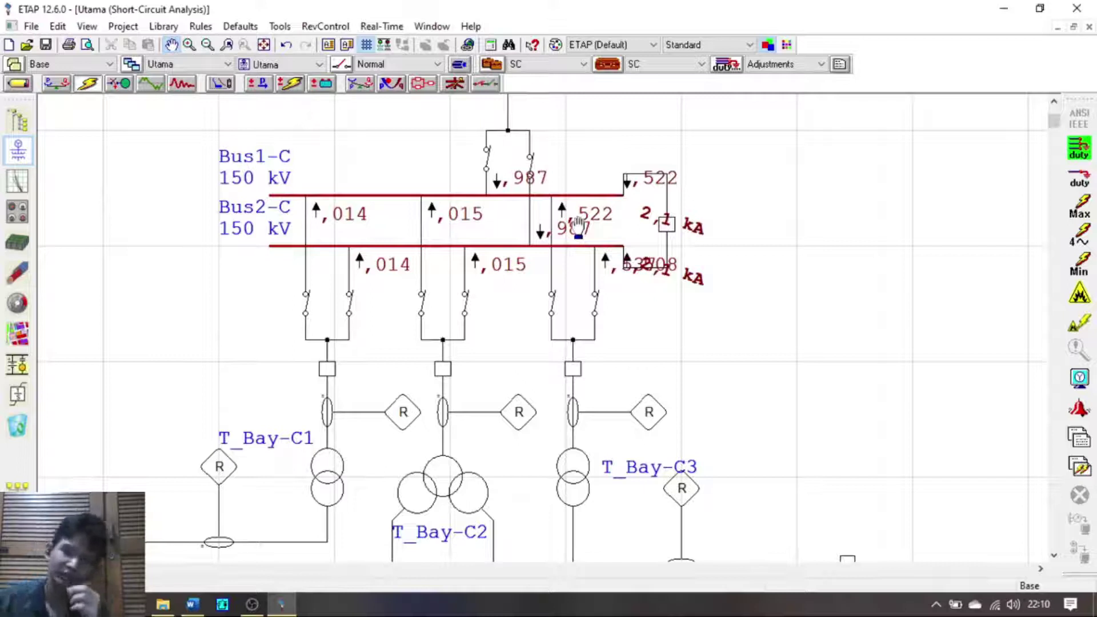
Step: Examine the short-circuit currents on the 20 kV and 0,38 kV buses of Bay D2 and Bay D3
{"action": "left_click_drag", "start_coordinate": [889, 204], "coordinate": [514, 368]}
{"action": "left_click_drag", "start_coordinate": [803, 351], "coordinate": [697, 264]}
{"action": "left_click_drag", "start_coordinate": [857, 465], "coordinate": [493, 238]}
{"action": "left_click_drag", "start_coordinate": [843, 304], "coordinate": [440, 205]}
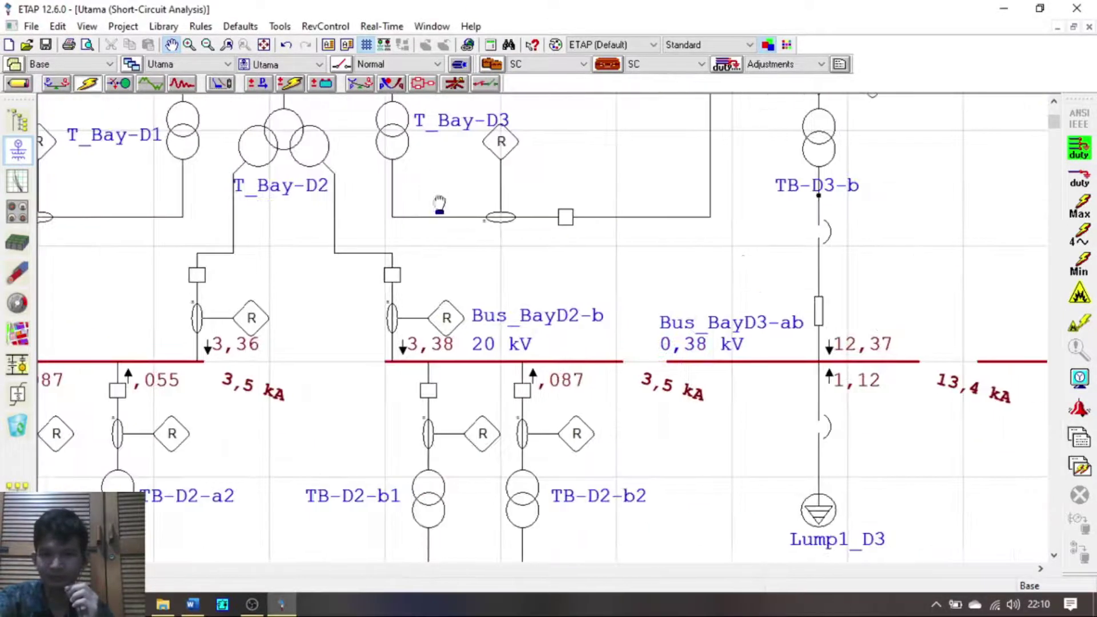
{"action": "left_click_drag", "start_coordinate": [743, 267], "coordinate": [449, 317]}
{"action": "left_click_drag", "start_coordinate": [738, 291], "coordinate": [532, 248]}
{"action": "scroll", "coordinate": [531, 247], "scroll_direction": "down", "scroll_amount": 4}
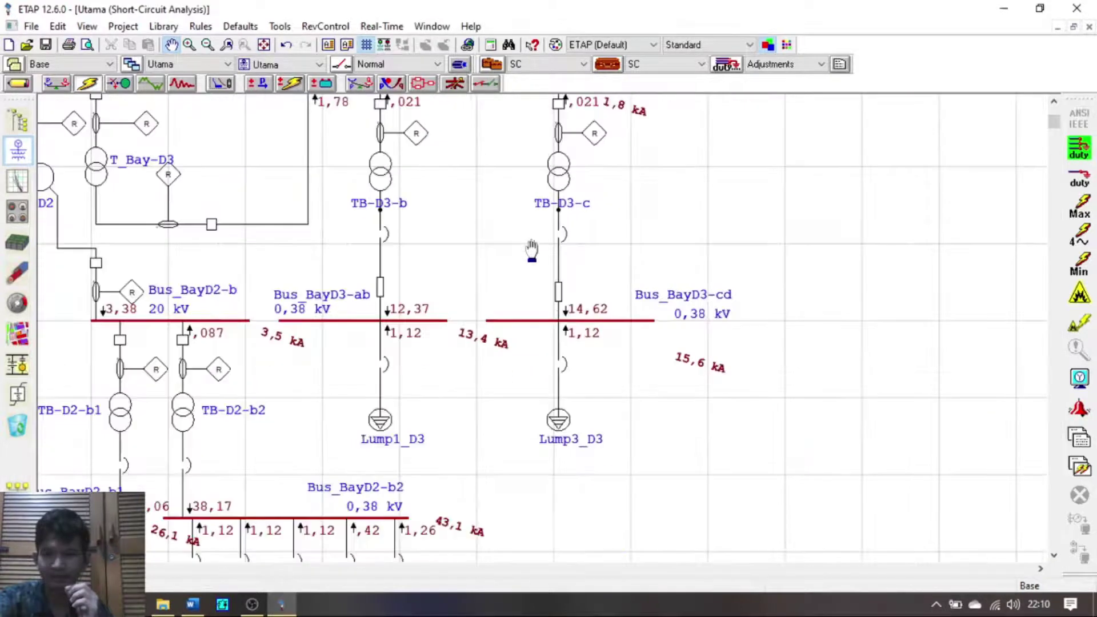
{"action": "scroll", "coordinate": [548, 143], "scroll_direction": "up", "scroll_amount": 4}
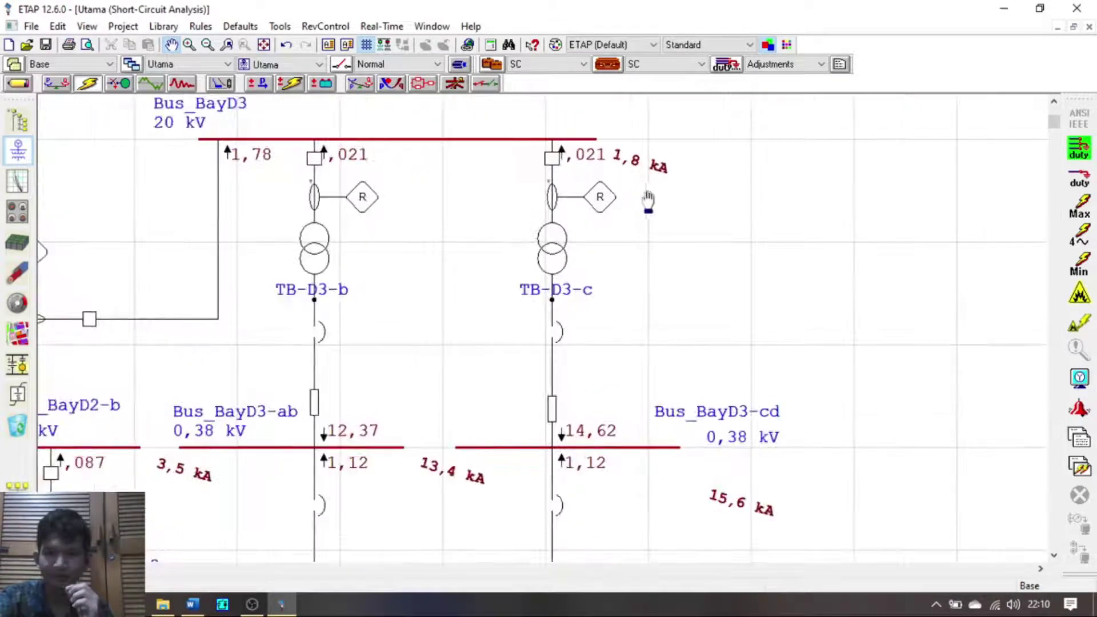
{"action": "left_click_drag", "start_coordinate": [665, 231], "coordinate": [578, 240]}
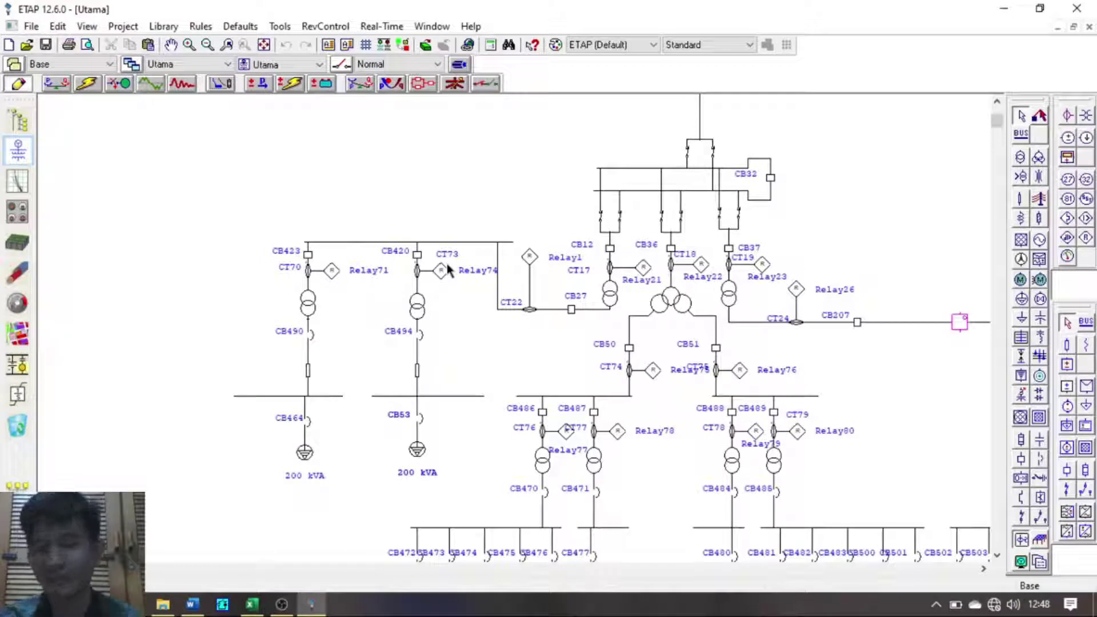
Step: Review the complete one-line diagram and the breakers, current transformers and relays on the Bay A1 feeders
{"action": "scroll", "coordinate": [769, 252], "scroll_direction": "down", "scroll_amount": 3}
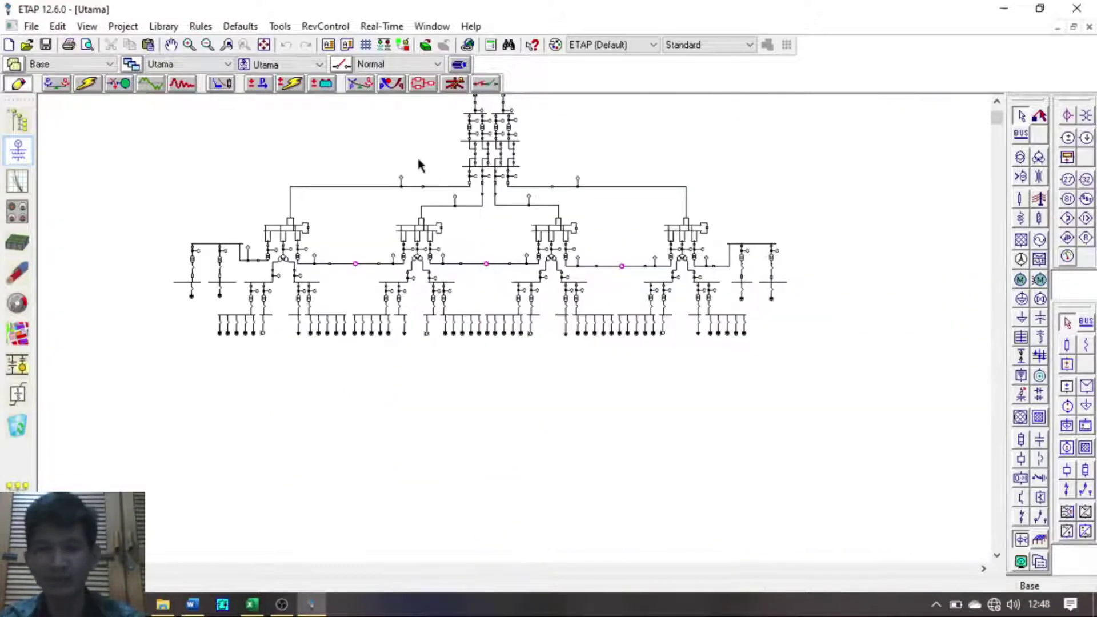
{"action": "left_click", "coordinate": [171, 44]}
{"action": "left_click_drag", "start_coordinate": [428, 257], "coordinate": [428, 379]}
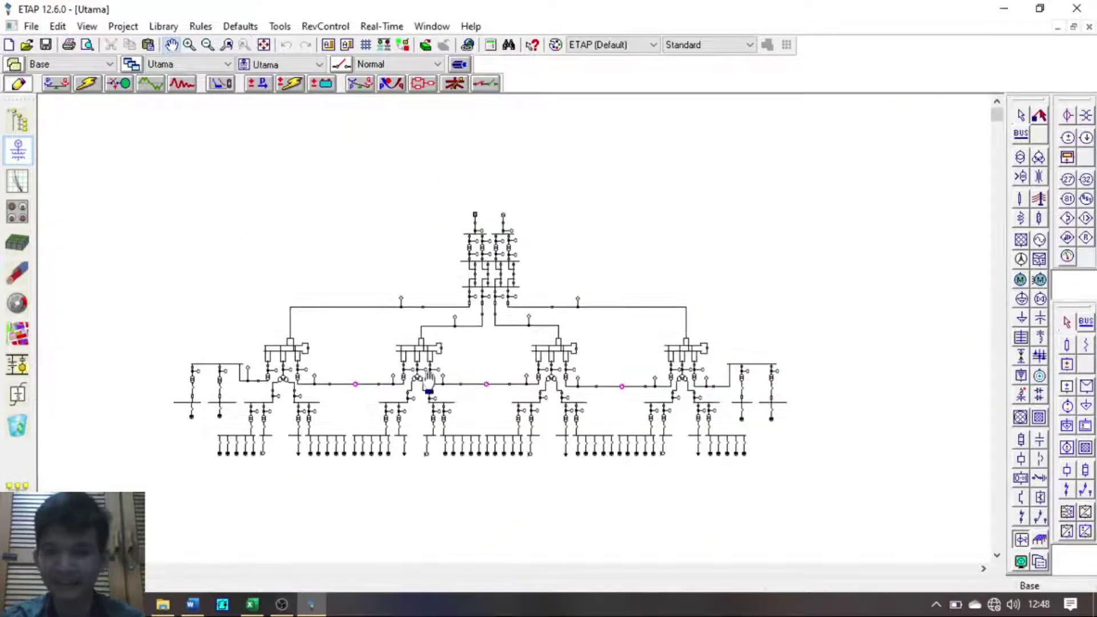
{"action": "scroll", "coordinate": [428, 379], "scroll_direction": "up", "scroll_amount": 2}
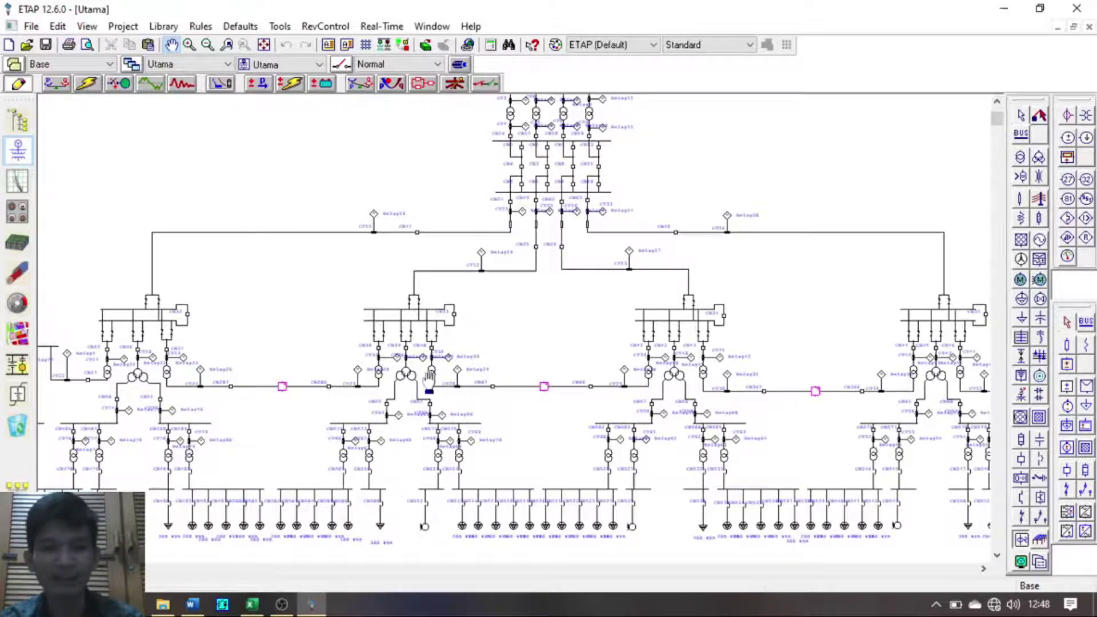
{"action": "scroll", "coordinate": [429, 380], "scroll_direction": "down", "scroll_amount": 2}
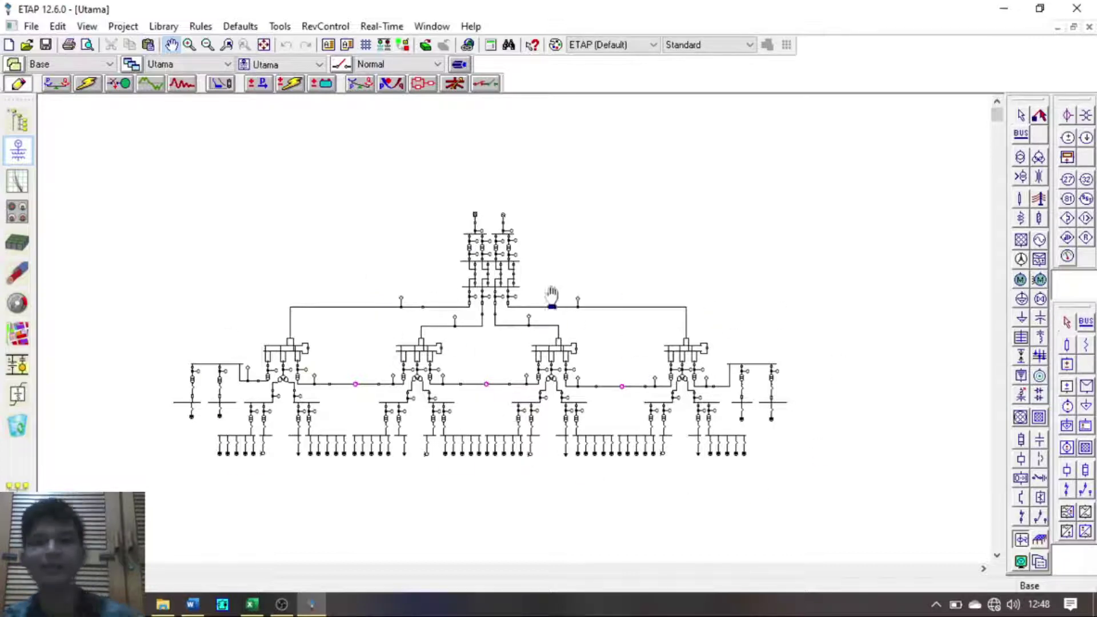
{"action": "scroll", "coordinate": [179, 423], "scroll_direction": "up", "scroll_amount": 4}
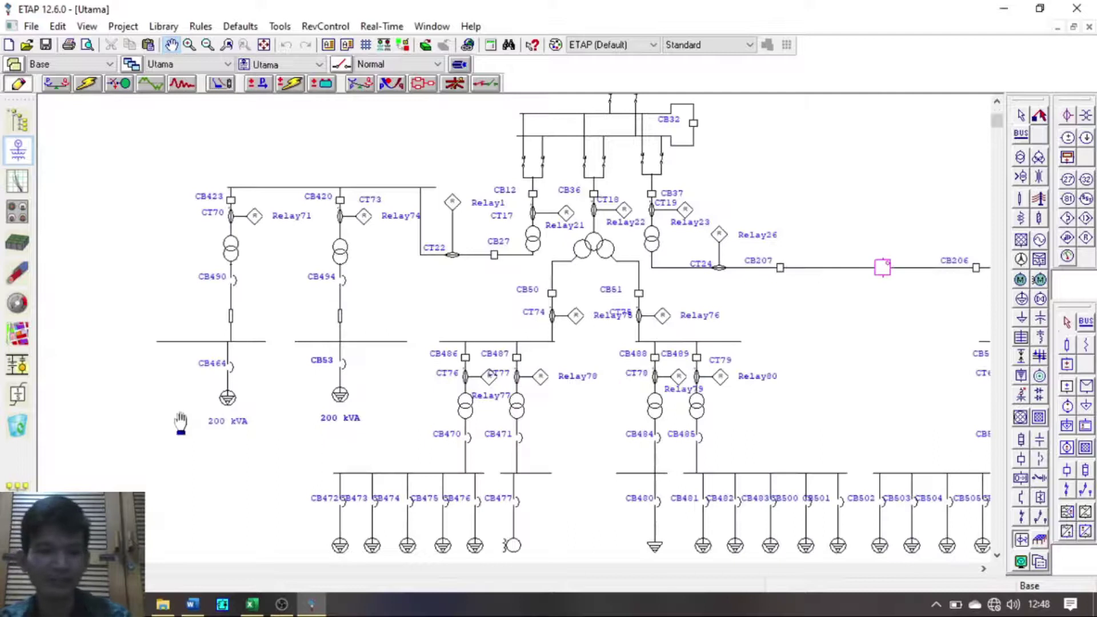
{"action": "scroll", "coordinate": [180, 423], "scroll_direction": "up", "scroll_amount": 1}
{"action": "key", "text": "Escape"}
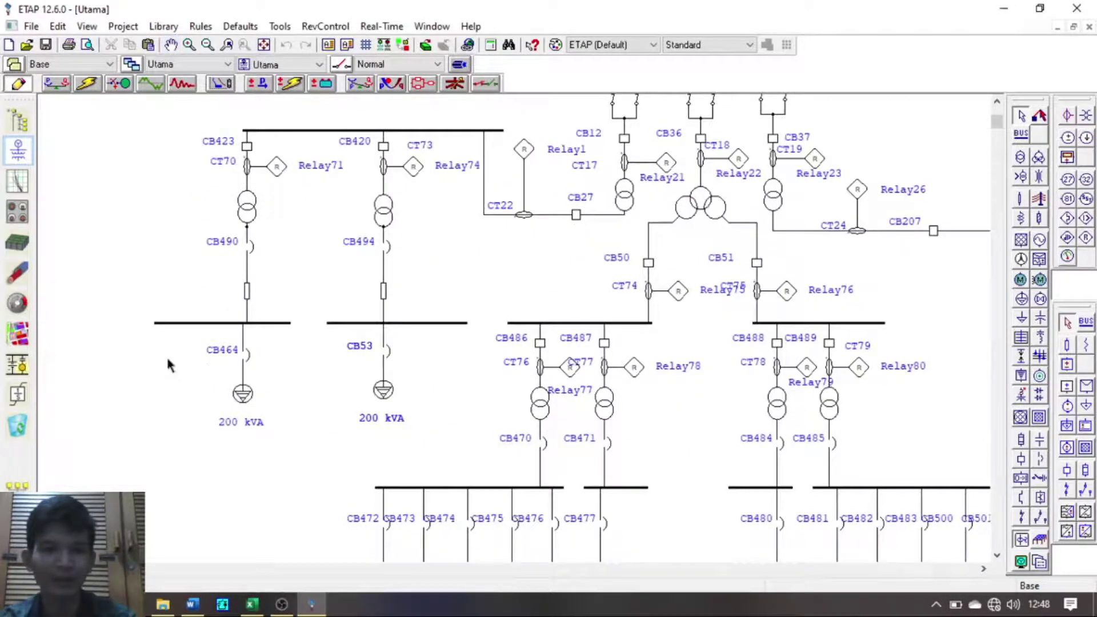
{"action": "scroll", "coordinate": [376, 286], "scroll_direction": "down", "scroll_amount": 6}
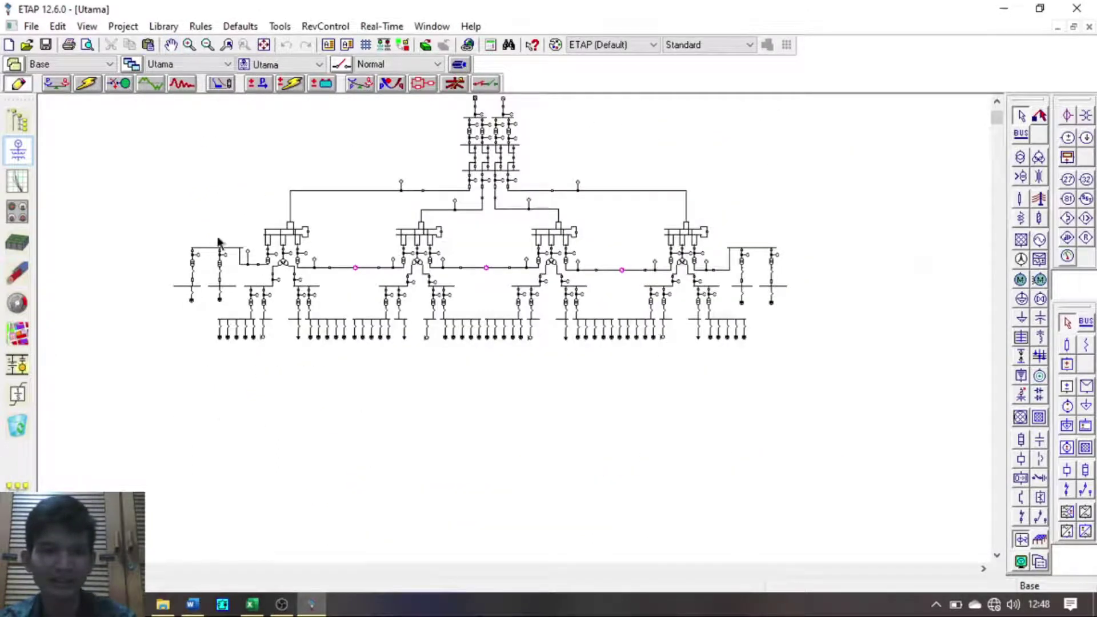
{"action": "scroll", "coordinate": [166, 296], "scroll_direction": "up", "scroll_amount": 5}
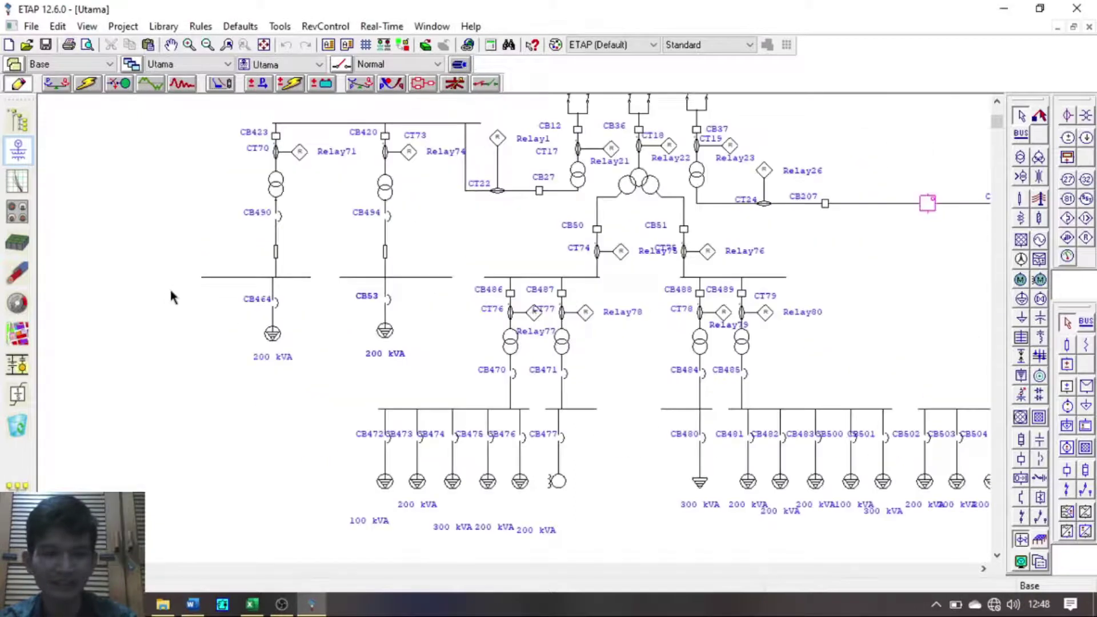
Step: Review low-voltage breaker CB464's rating and its trip device's long-time band and instantaneous pickup options
{"action": "double_click", "coordinate": [276, 307]}
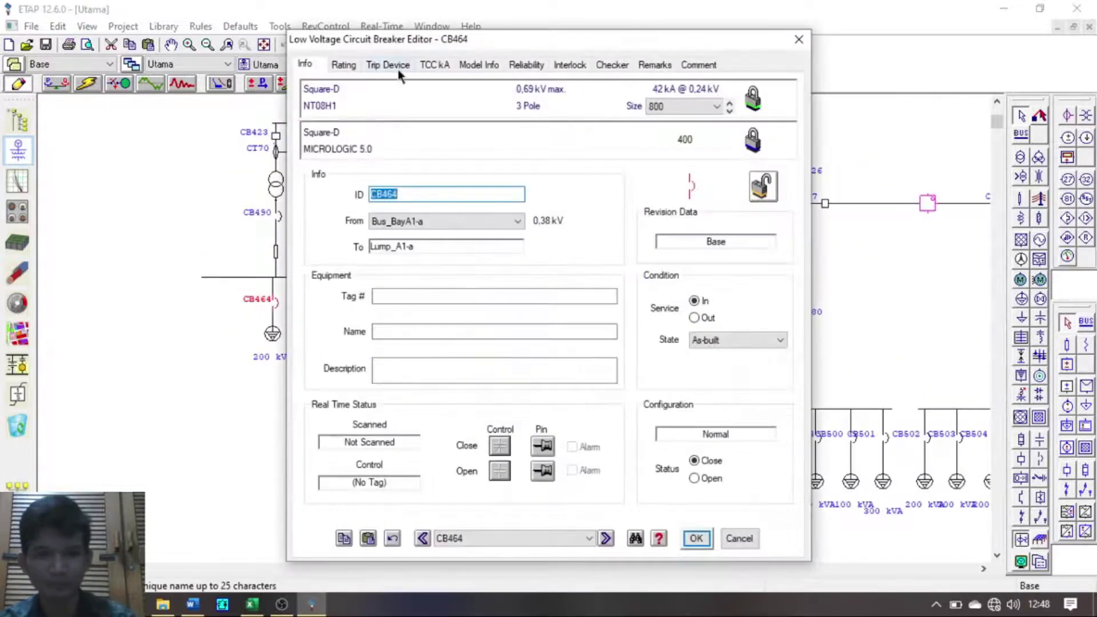
{"action": "left_click", "coordinate": [359, 67]}
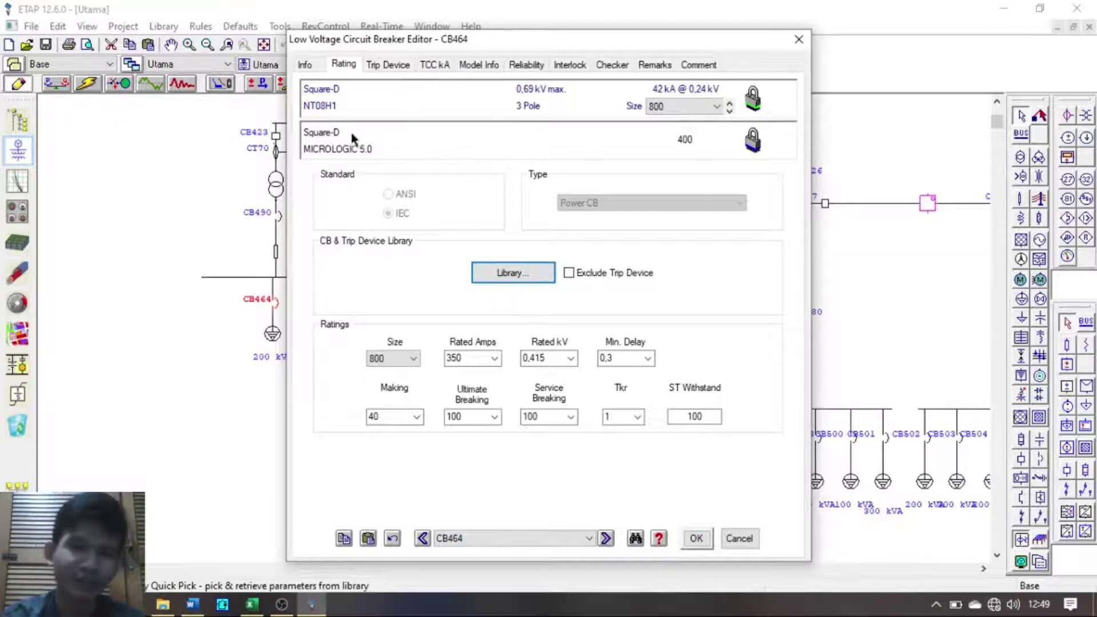
{"action": "left_click", "coordinate": [381, 64]}
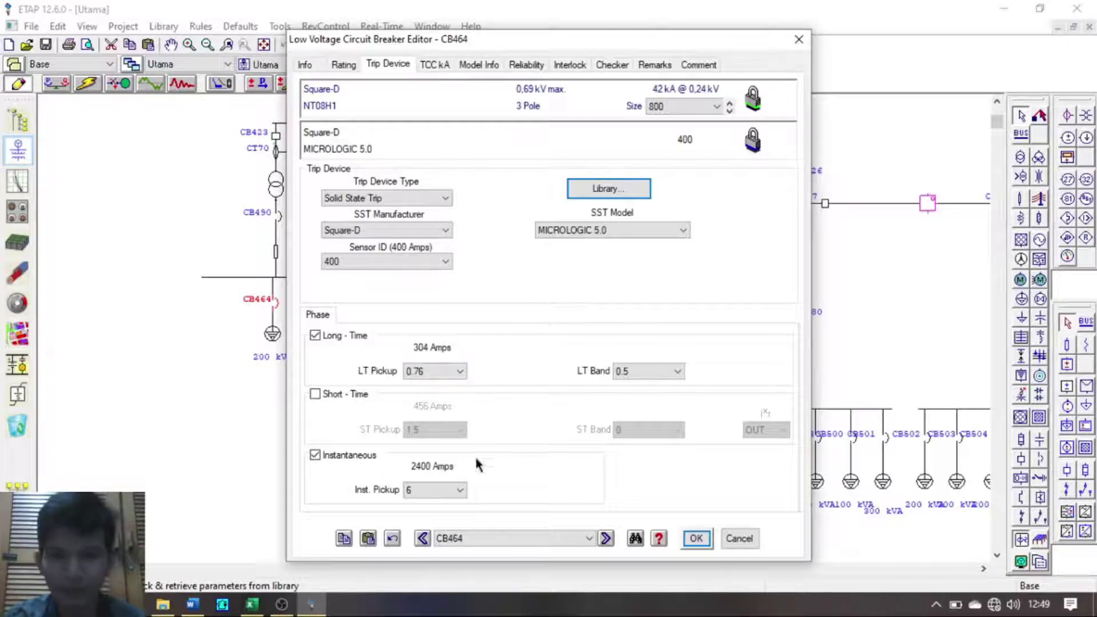
{"action": "left_click", "coordinate": [419, 488]}
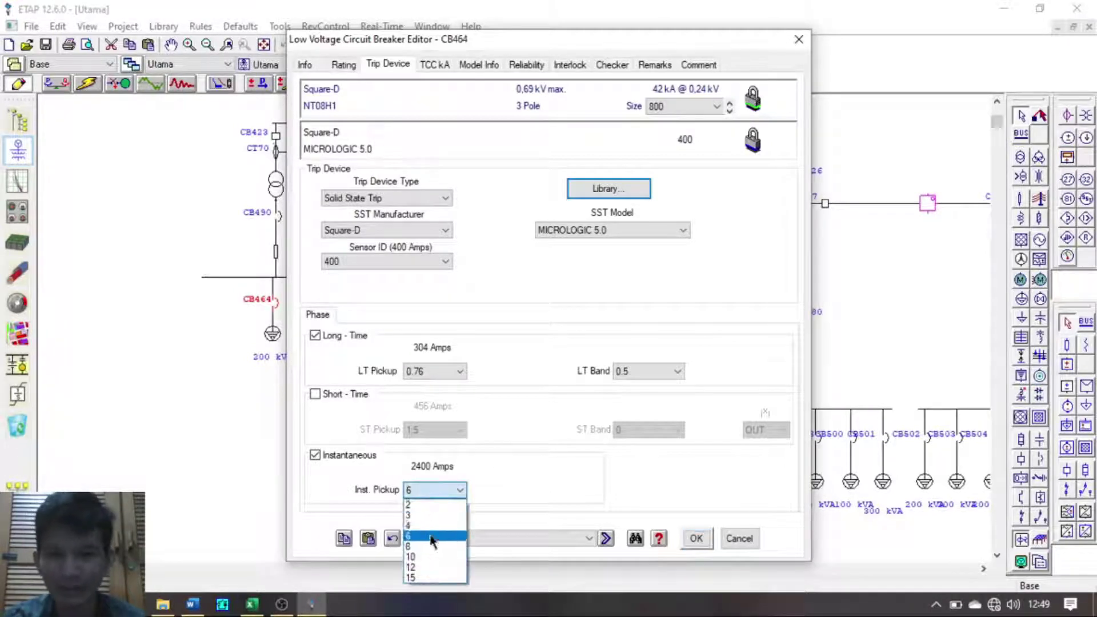
{"action": "left_click", "coordinate": [587, 412]}
{"action": "left_click", "coordinate": [640, 373]}
{"action": "left_click", "coordinate": [641, 383]}
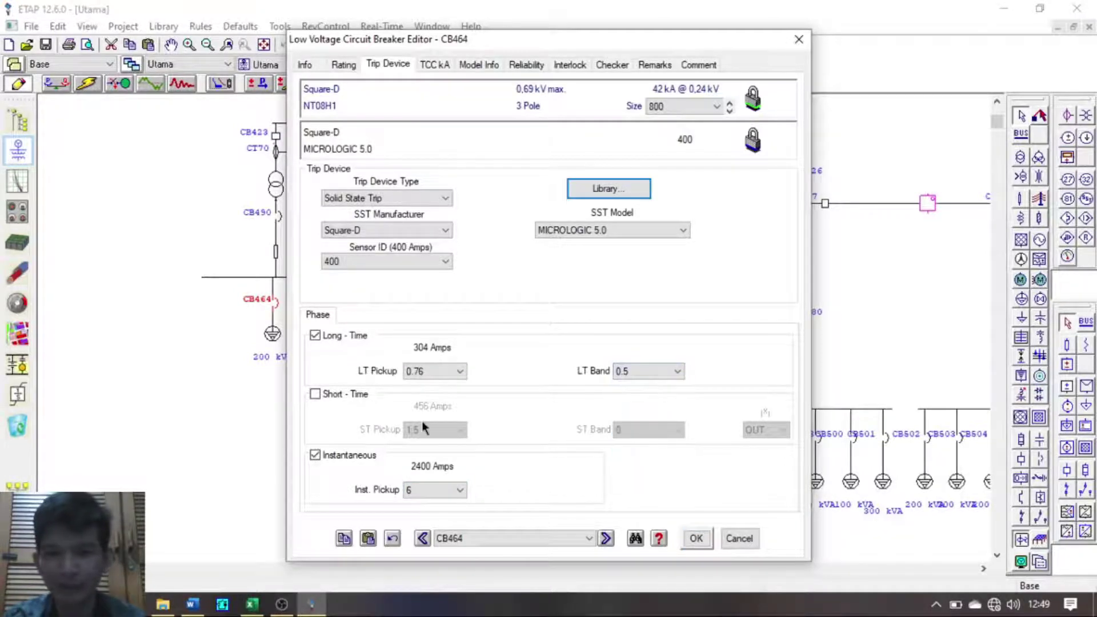
{"action": "left_click", "coordinate": [695, 538]}
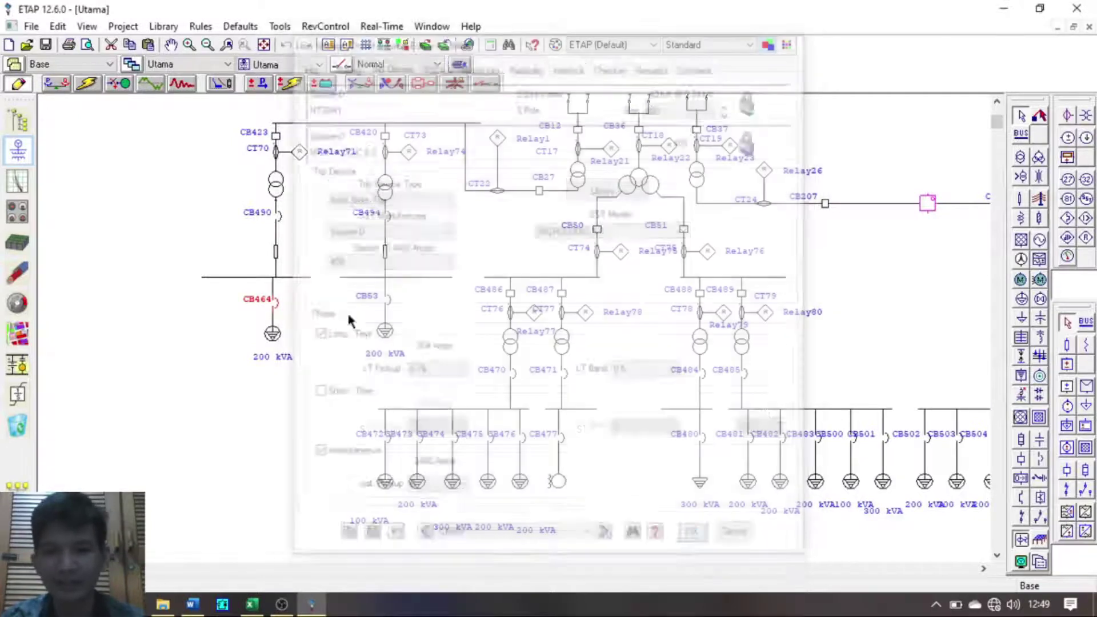
Step: Check transformer TB-A1-a's rating and review breaker CB490's trip sensor, short-time pickup and short-time band settings
{"action": "double_click", "coordinate": [275, 197]}
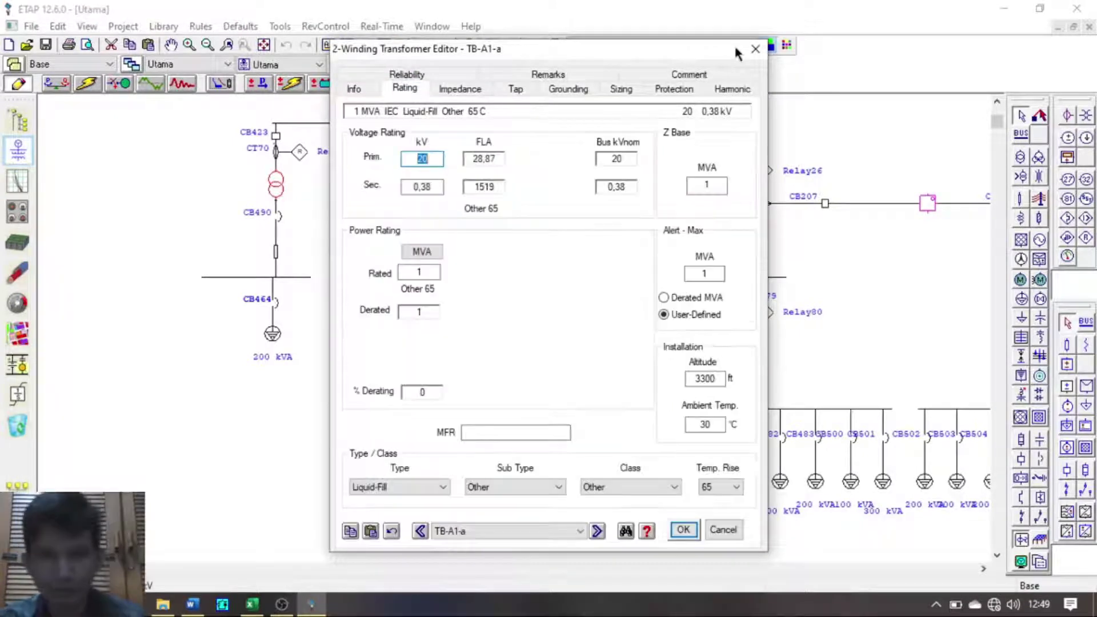
{"action": "left_click", "coordinate": [755, 49]}
{"action": "double_click", "coordinate": [279, 219]}
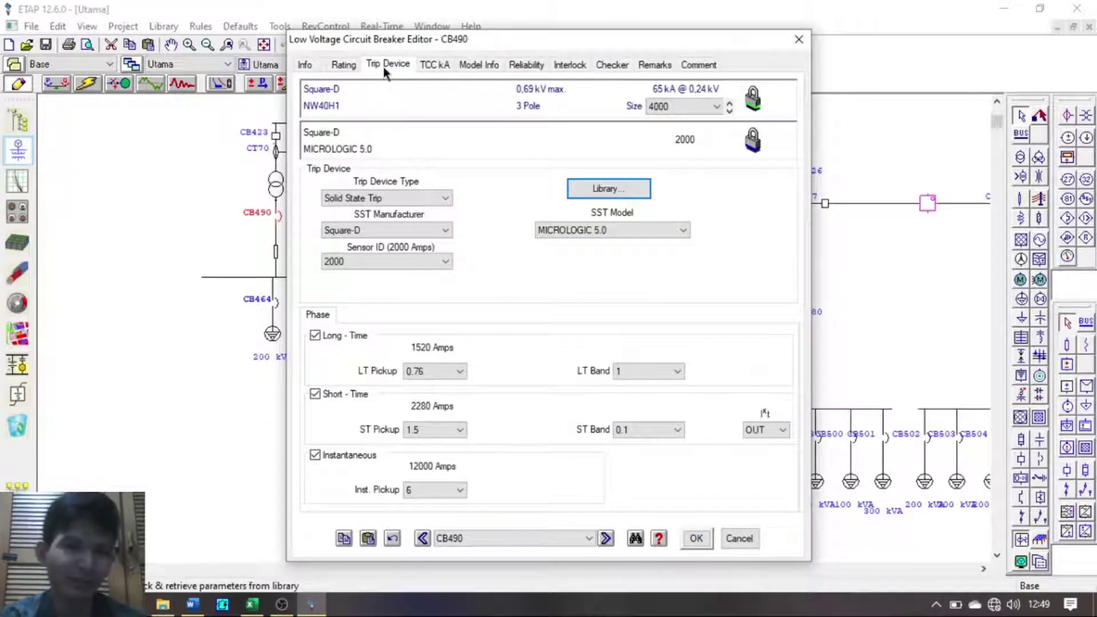
{"action": "left_click", "coordinate": [372, 260]}
{"action": "left_click", "coordinate": [378, 273]}
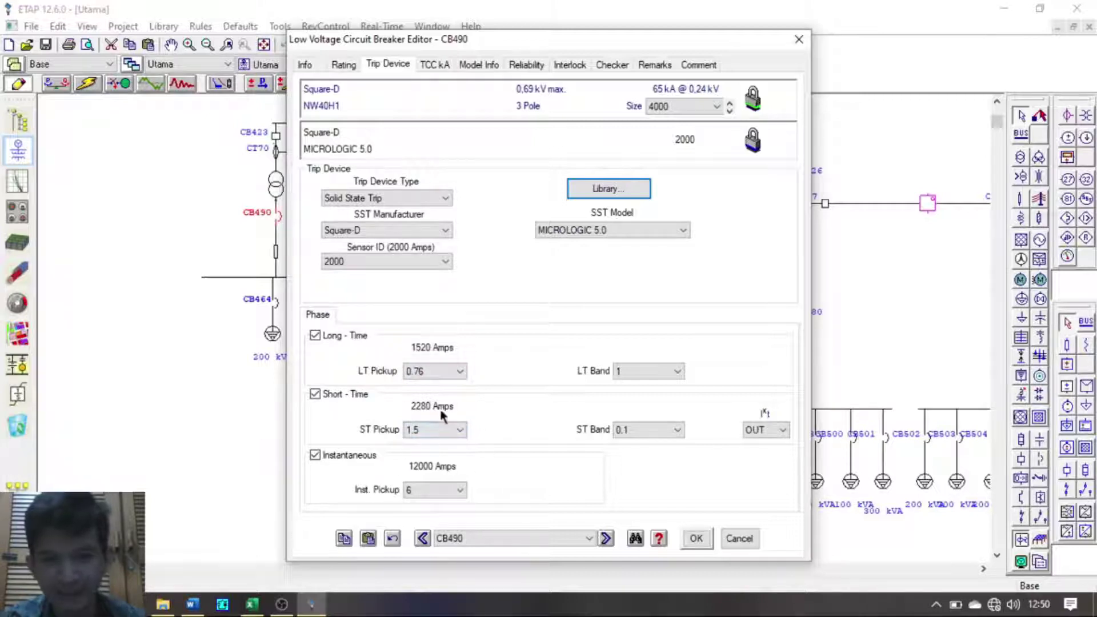
{"action": "left_click", "coordinate": [431, 430]}
{"action": "left_click", "coordinate": [432, 429]}
{"action": "double_click", "coordinate": [637, 428]}
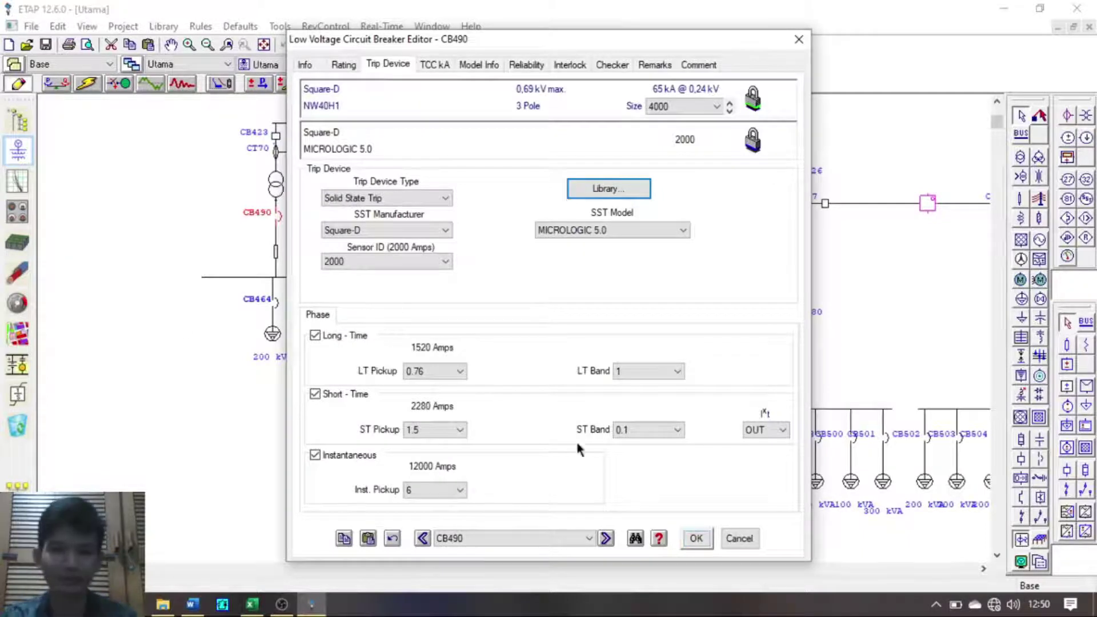
{"action": "left_click", "coordinate": [694, 540]}
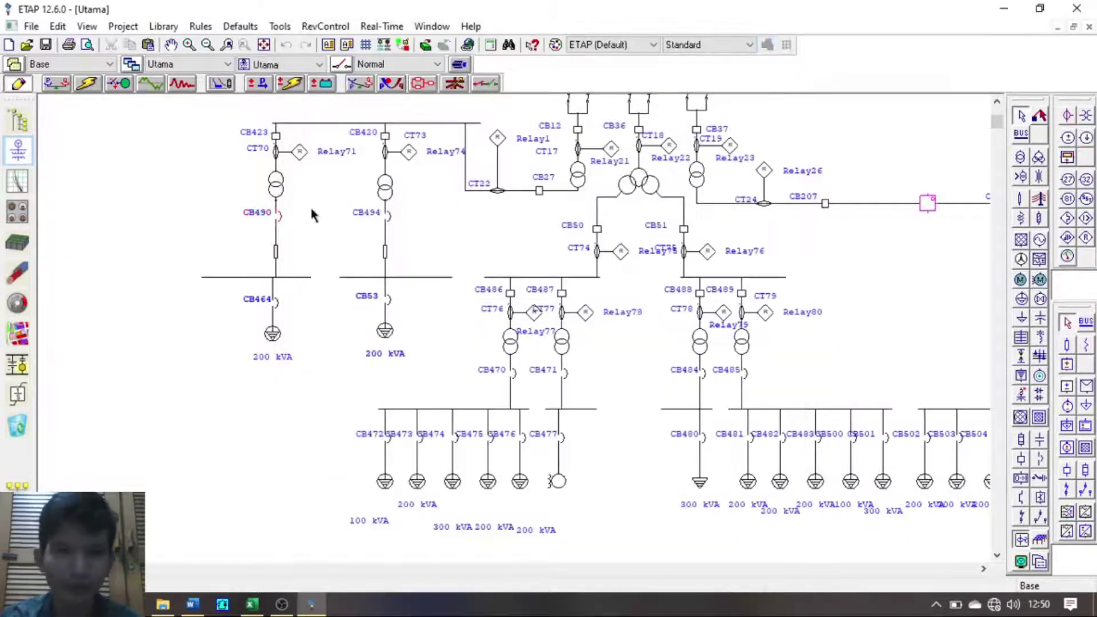
Step: Look up the rating of transformer TB-A1-a once more and close its editor
{"action": "left_click", "coordinate": [276, 182]}
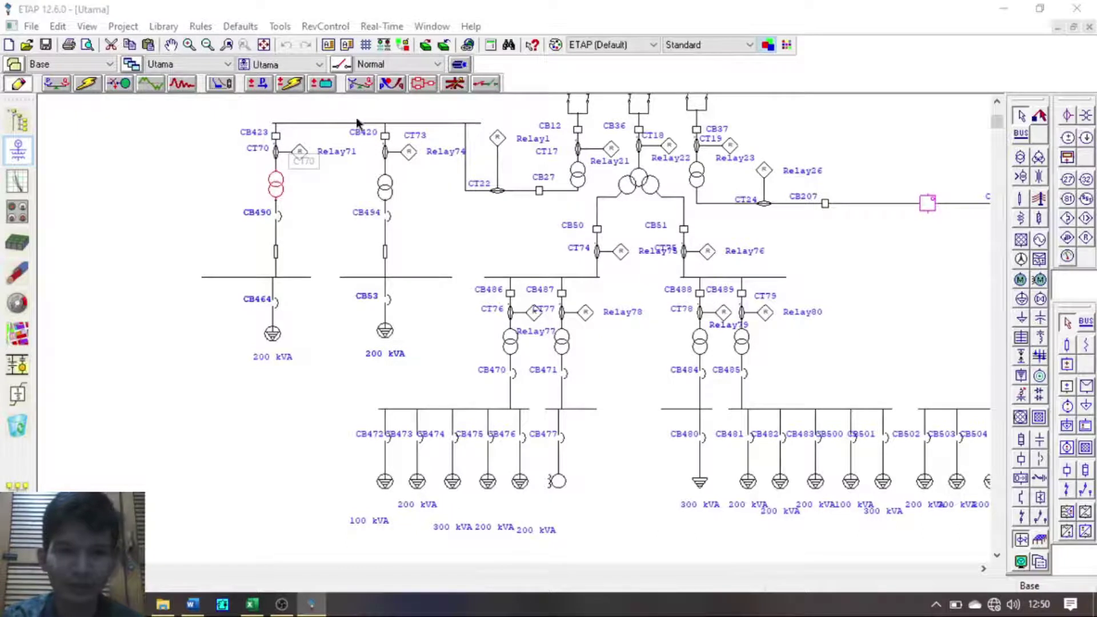
{"action": "left_click", "coordinate": [400, 88]}
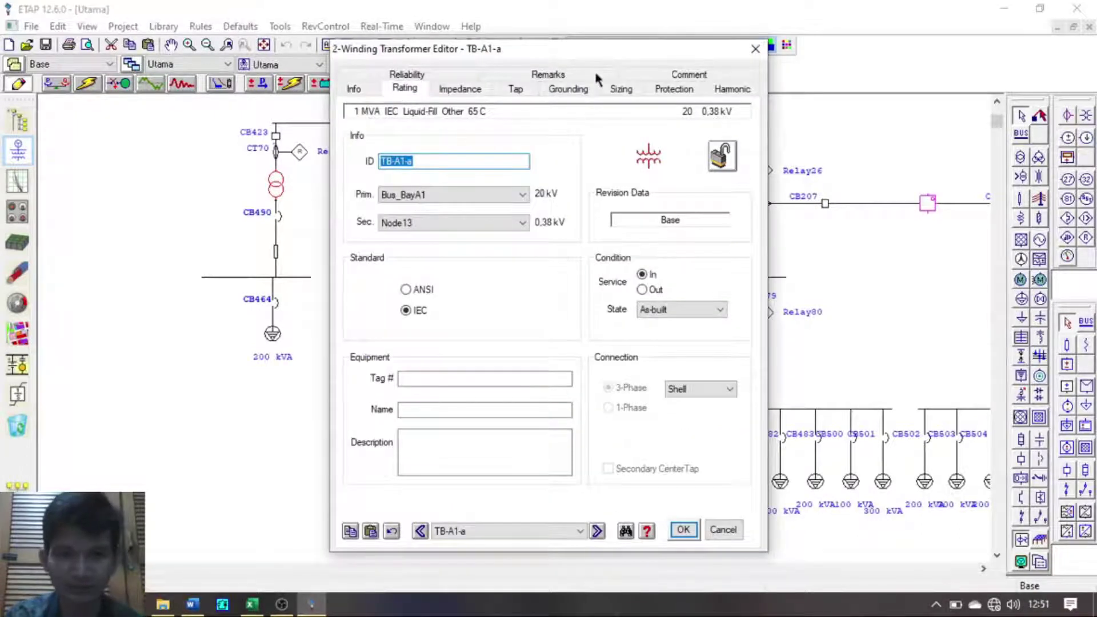
{"action": "left_click", "coordinate": [755, 48]}
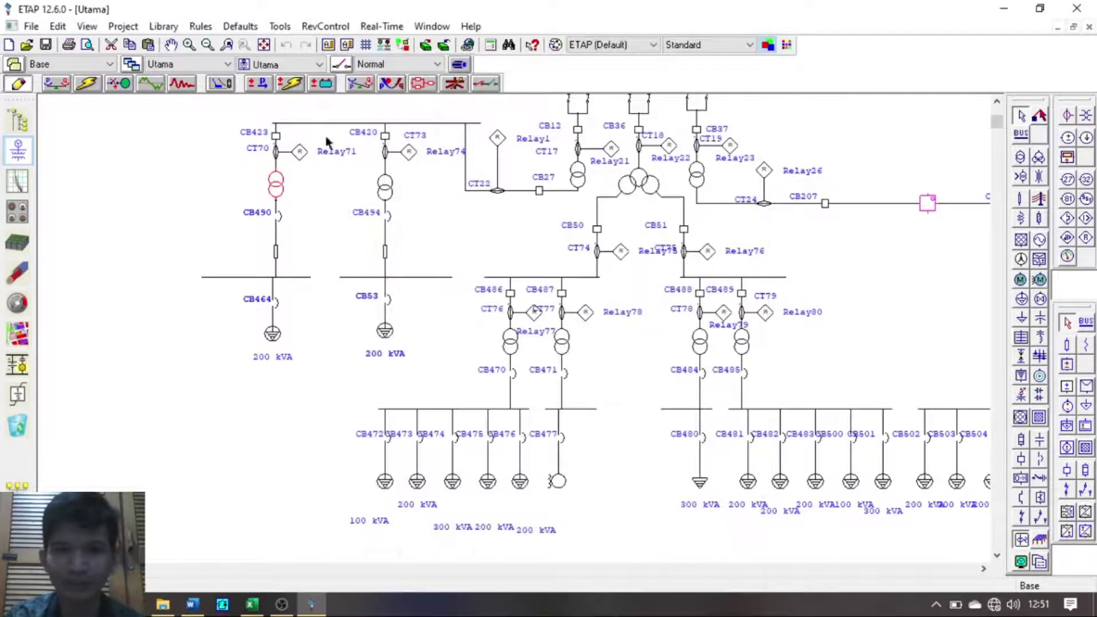
Step: Check current transformer CT70 and review Relay71's output interlock and phase overcurrent settings
{"action": "double_click", "coordinate": [274, 153]}
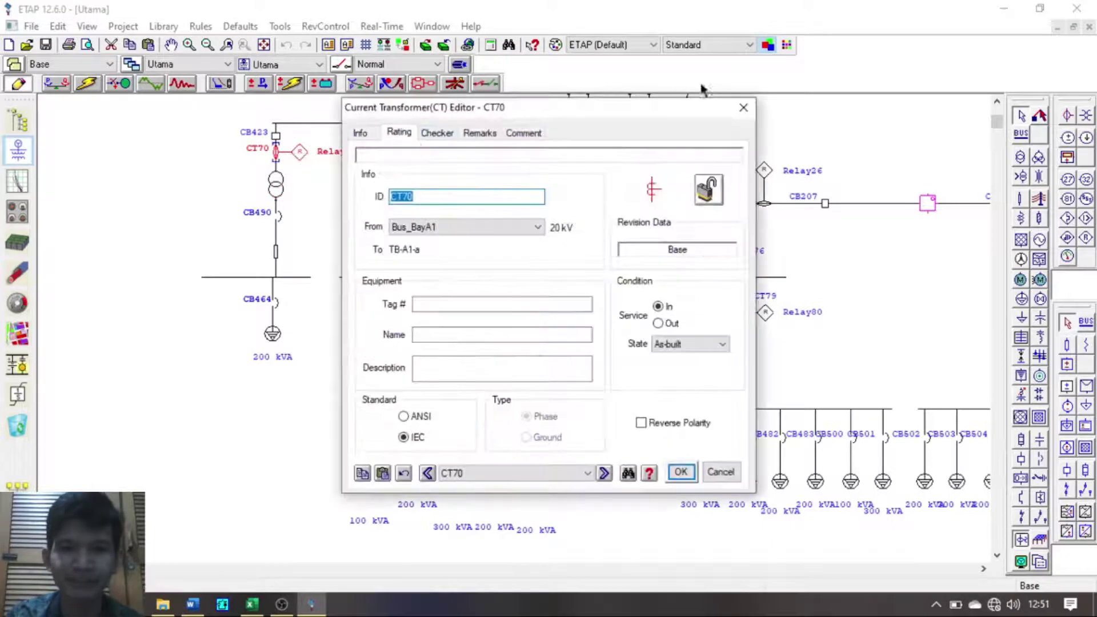
{"action": "left_click", "coordinate": [743, 108]}
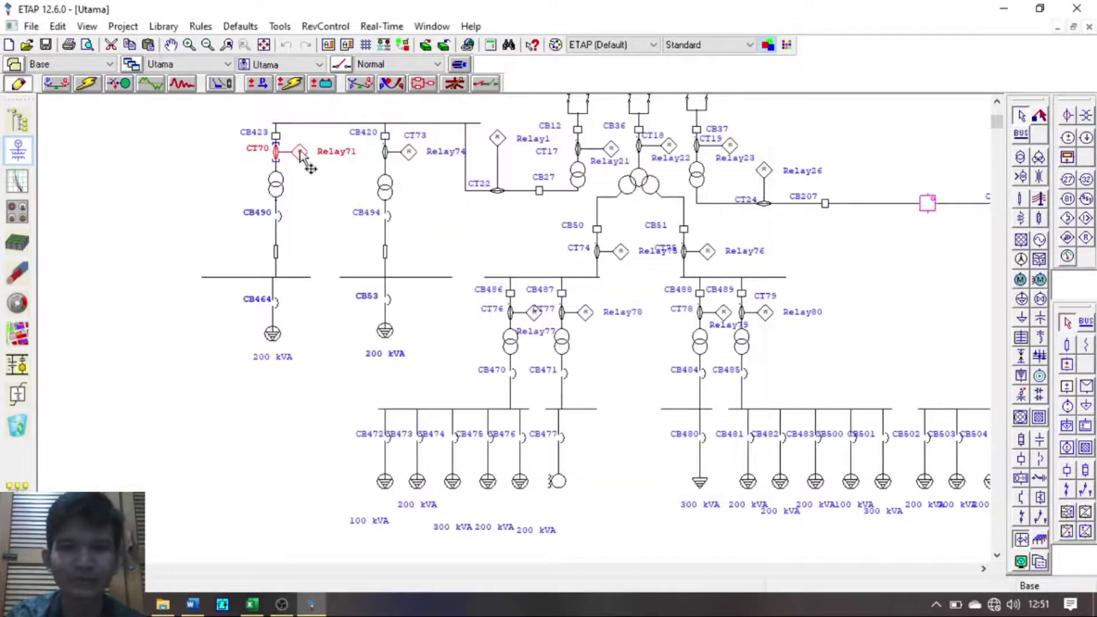
{"action": "double_click", "coordinate": [307, 163]}
{"action": "left_click", "coordinate": [436, 72]}
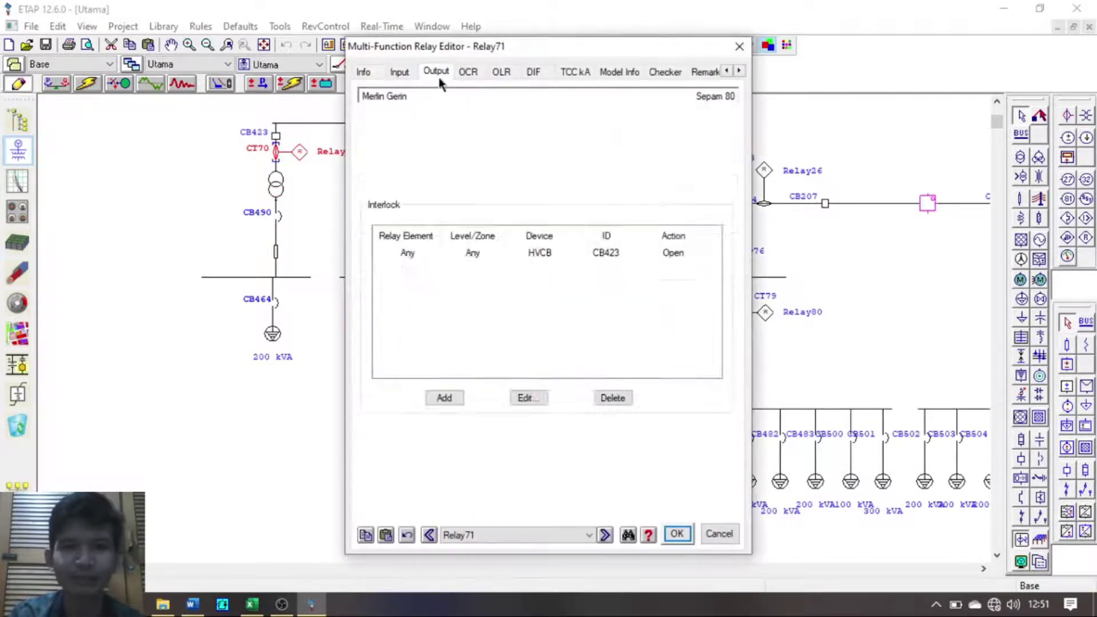
{"action": "left_click", "coordinate": [478, 71]}
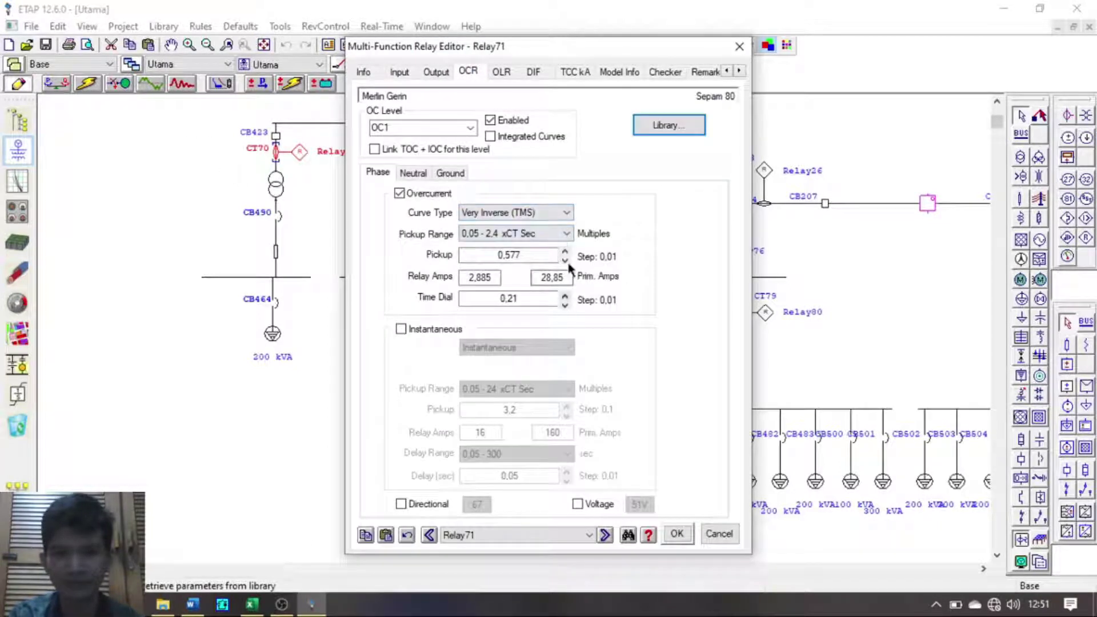
{"action": "left_click", "coordinate": [740, 46]}
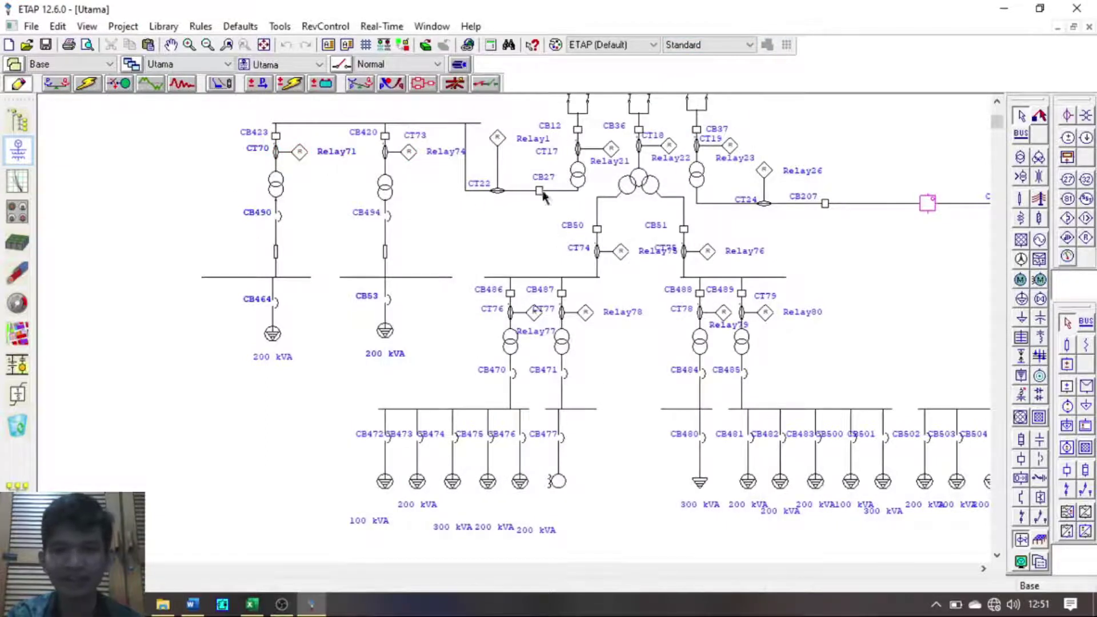
Step: Review the voltage and power rating of transformer T_BayA1 and check current transformer CT22's rating
{"action": "left_click", "coordinate": [576, 176]}
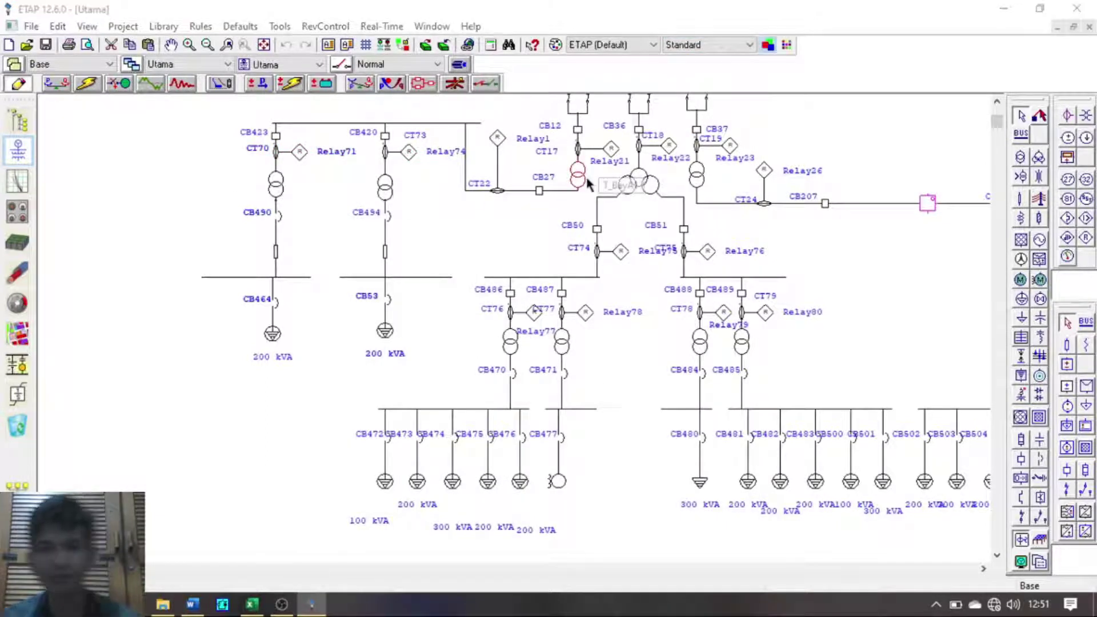
{"action": "double_click", "coordinate": [586, 179]}
{"action": "left_click", "coordinate": [405, 87]}
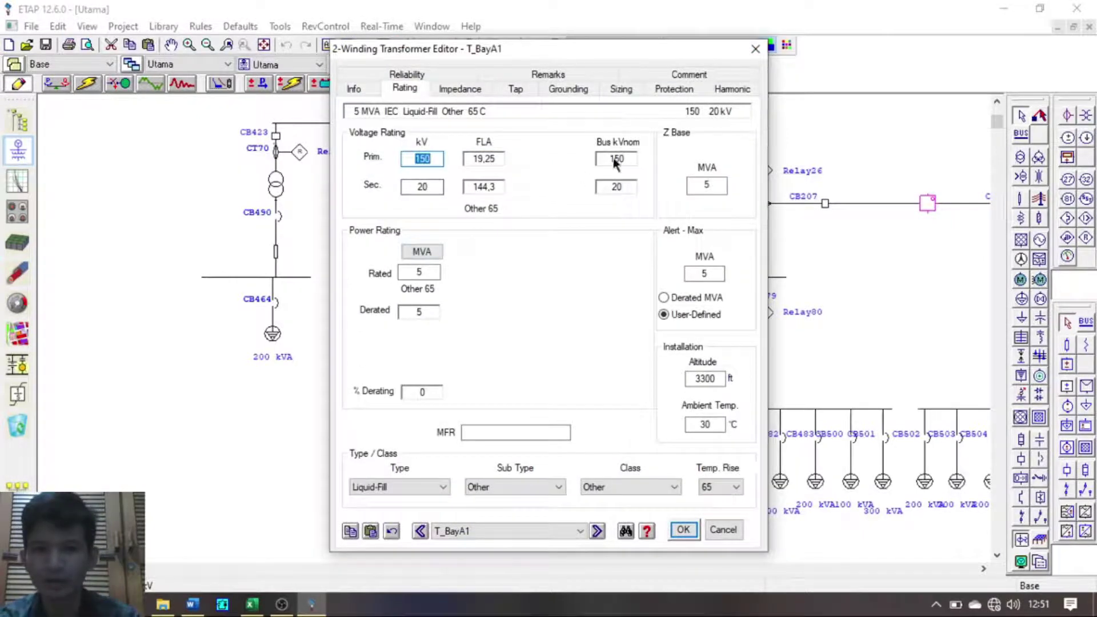
{"action": "left_click", "coordinate": [757, 49]}
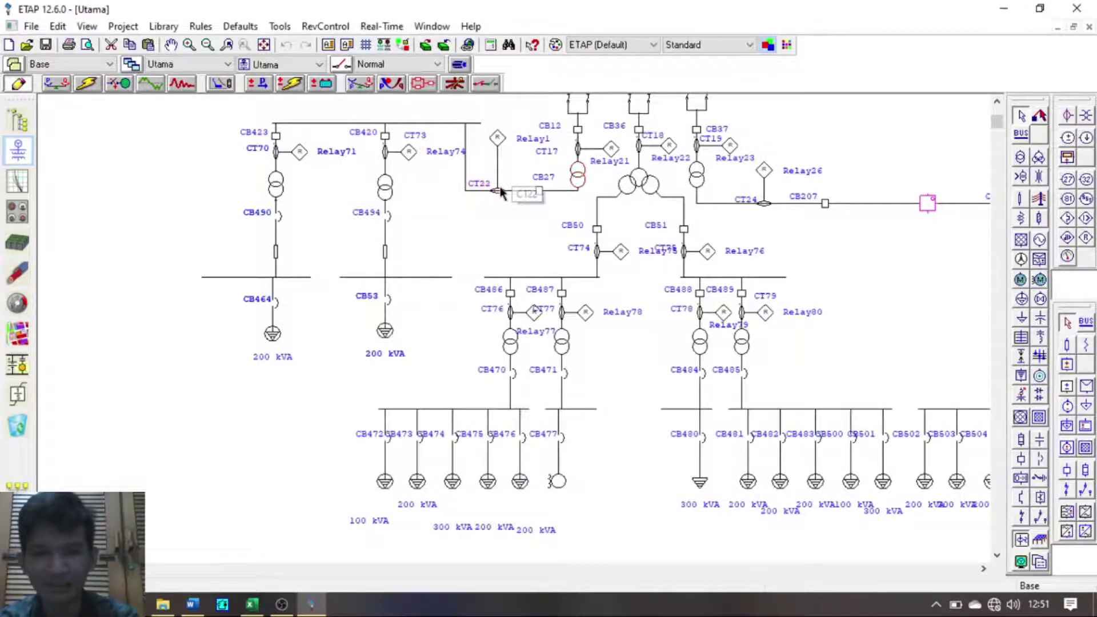
{"action": "double_click", "coordinate": [499, 190]}
{"action": "left_click", "coordinate": [405, 133]}
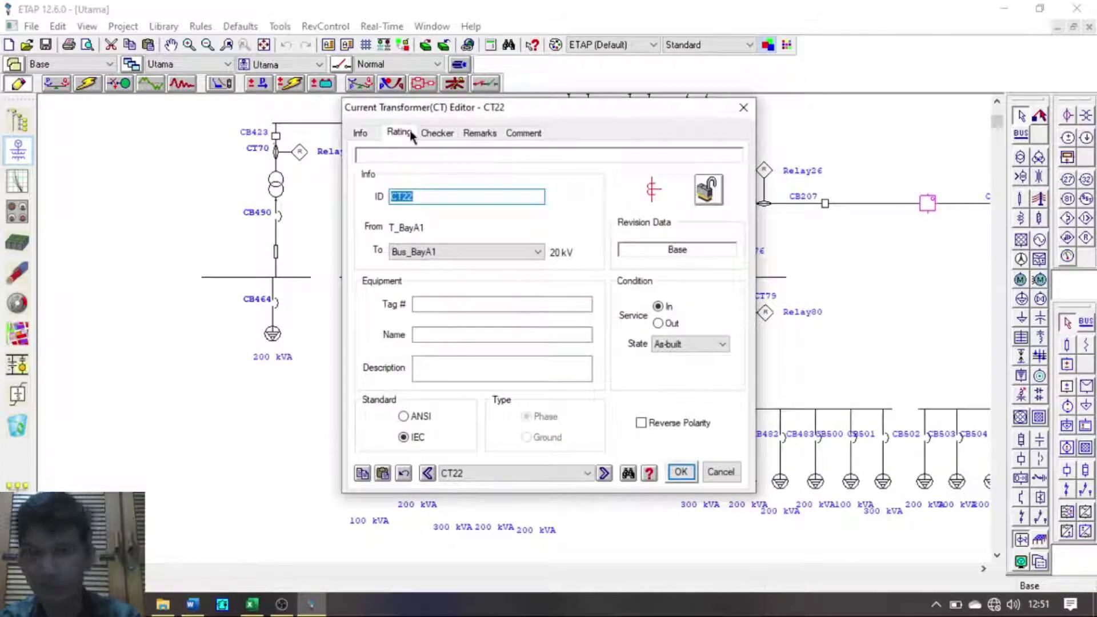
{"action": "left_click", "coordinate": [743, 107]}
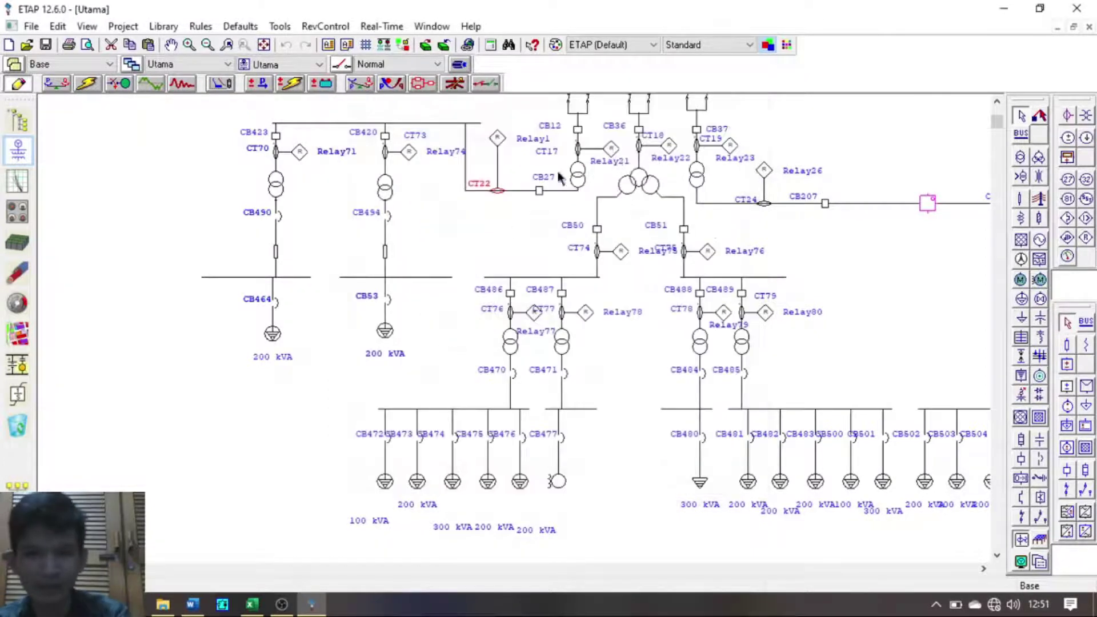
Step: Review Relay1's output interlock and its phase overcurrent and instantaneous settings
{"action": "double_click", "coordinate": [496, 142]}
{"action": "left_click", "coordinate": [435, 72]}
{"action": "left_click", "coordinate": [467, 72]}
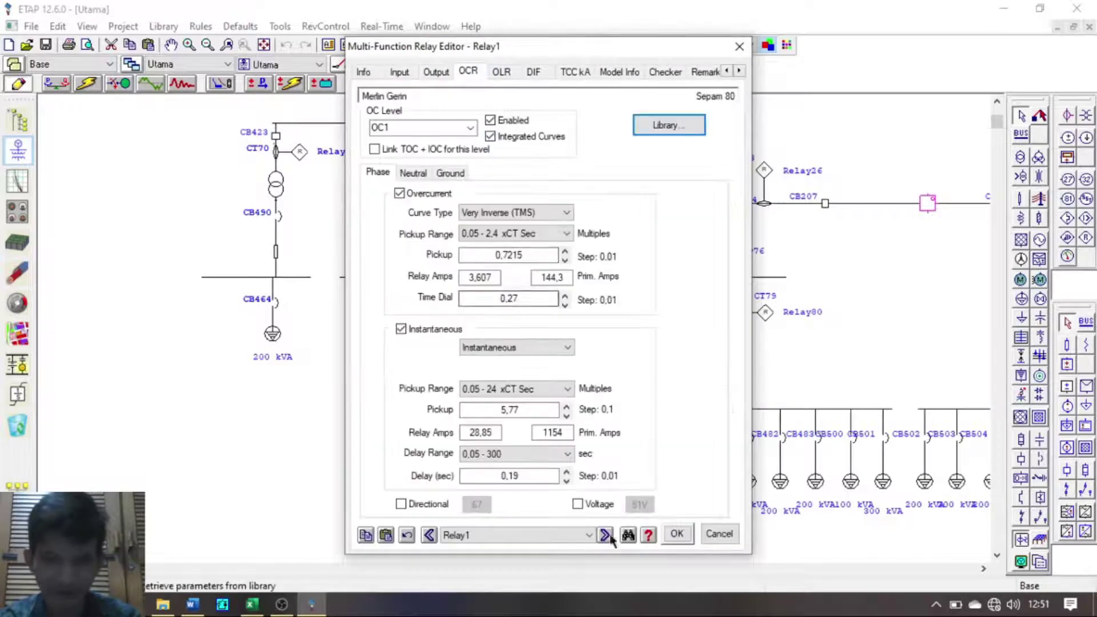
{"action": "left_click", "coordinate": [674, 535]}
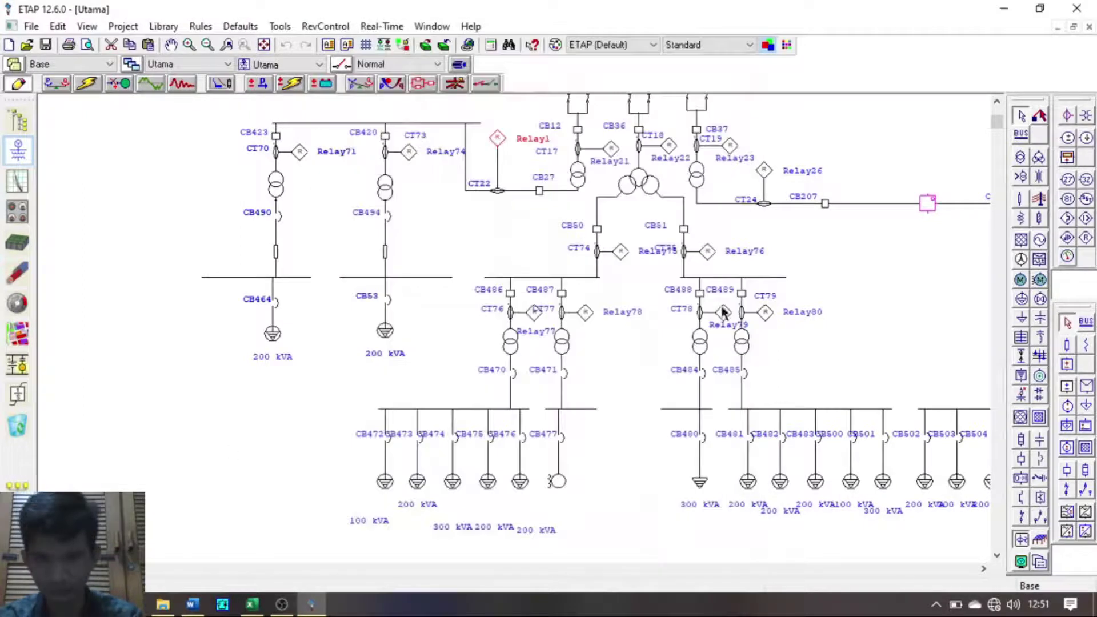
Step: Check current transformer CT17's rating and look up the rating of transformer T_BayA1 again
{"action": "double_click", "coordinate": [577, 151]}
{"action": "left_click", "coordinate": [398, 133]}
{"action": "left_click", "coordinate": [740, 108]}
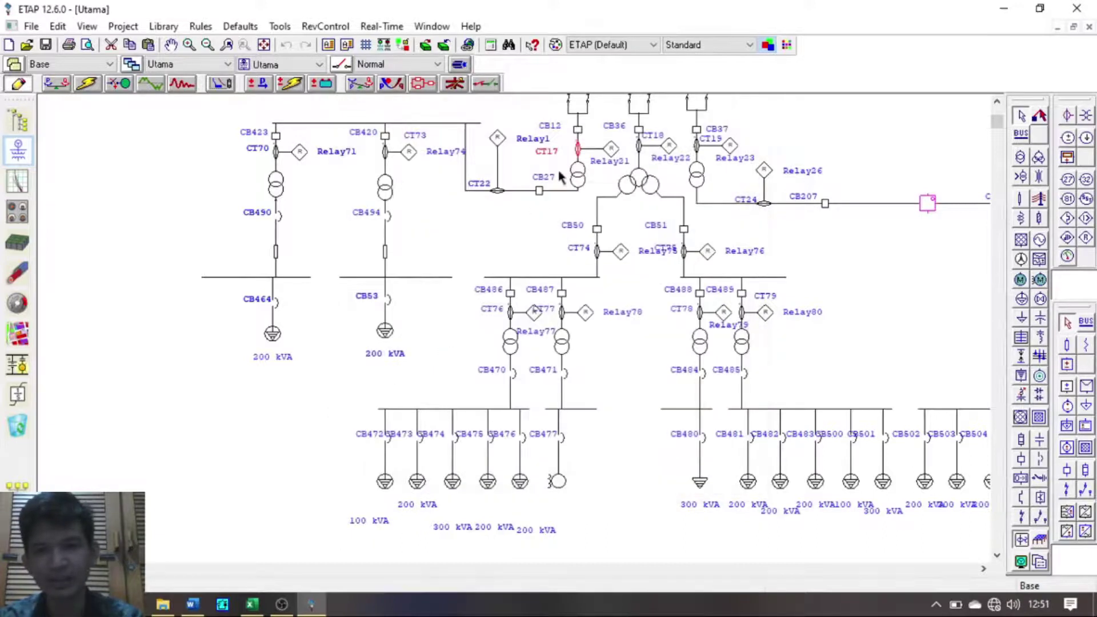
{"action": "left_click", "coordinate": [584, 182]}
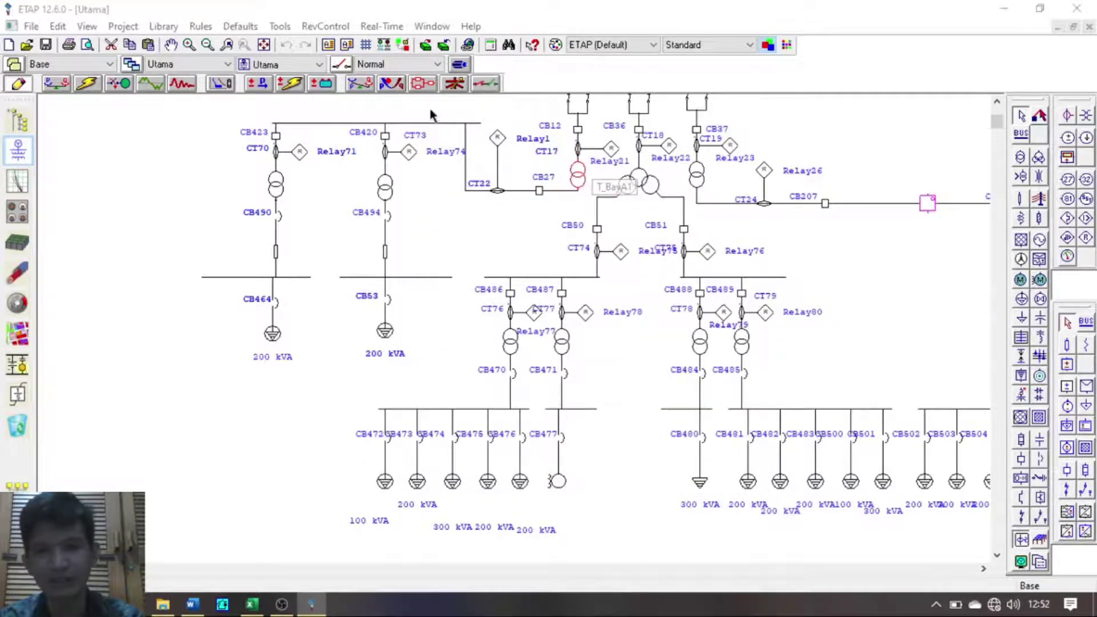
{"action": "left_click", "coordinate": [399, 89]}
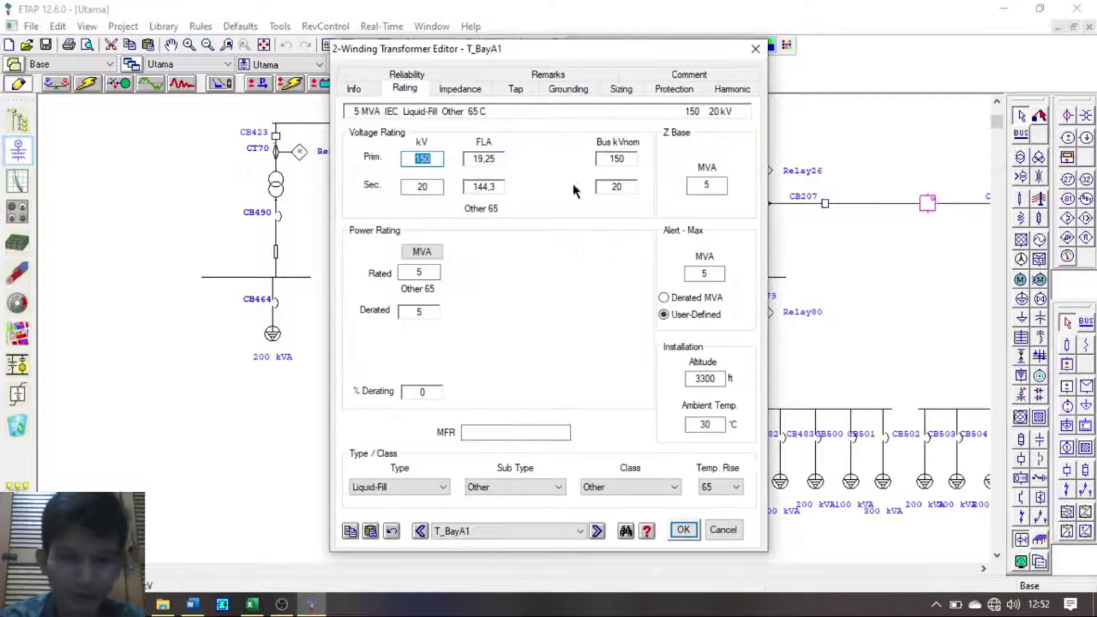
{"action": "left_click", "coordinate": [683, 529]}
{"action": "left_click", "coordinate": [252, 604]}
{"action": "left_click", "coordinate": [282, 605]}
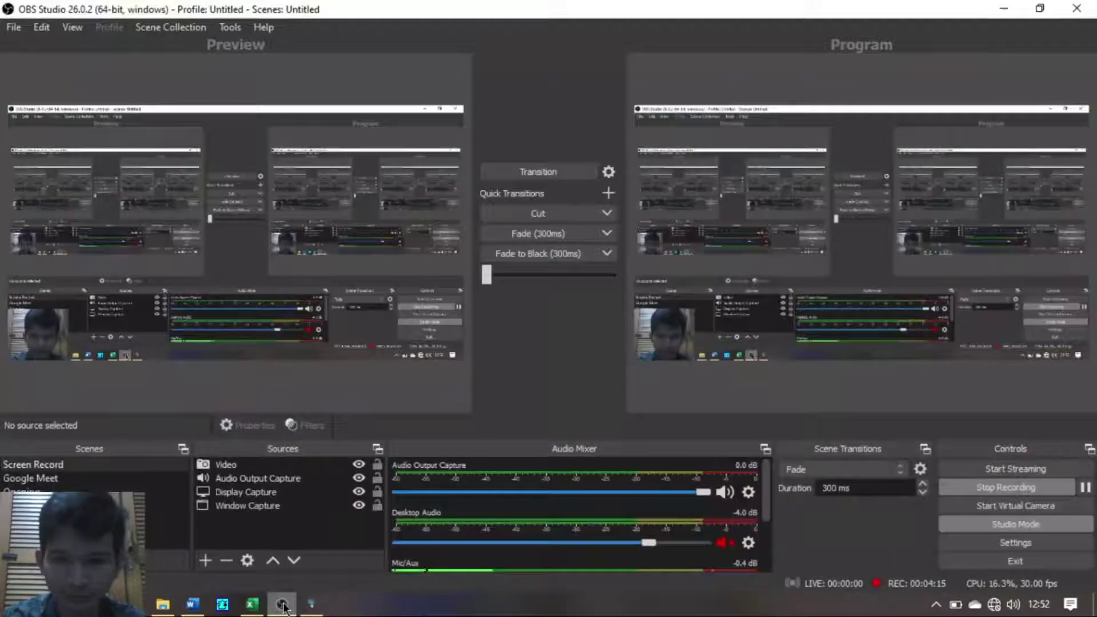
{"action": "left_click", "coordinate": [282, 605]}
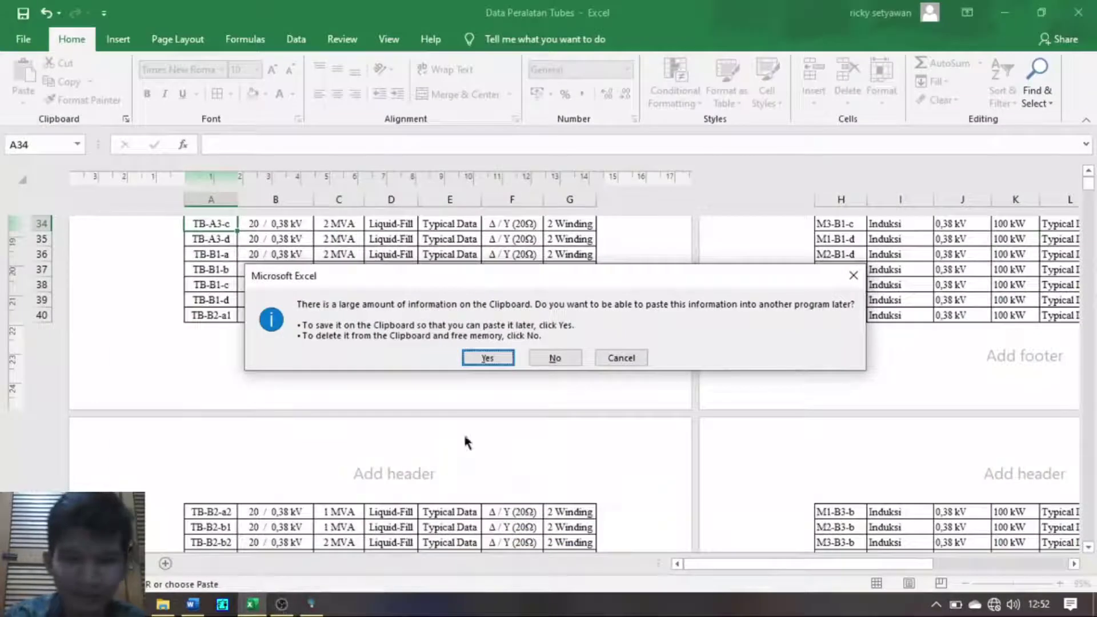
{"action": "left_click", "coordinate": [283, 604]}
{"action": "left_click", "coordinate": [311, 605]}
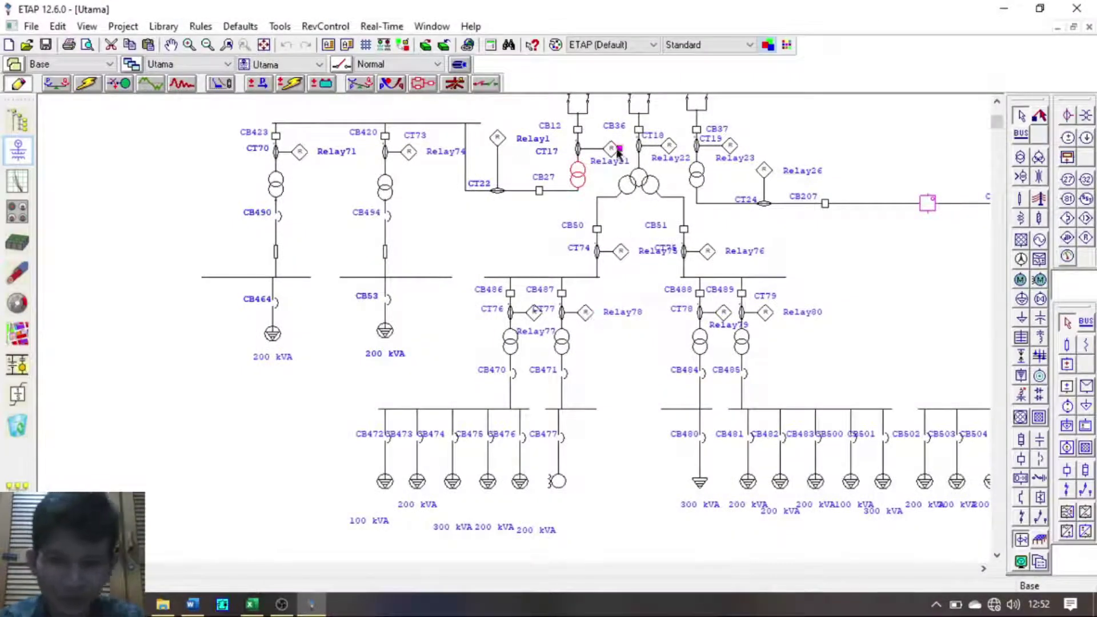
Step: Switch to load flow analysis and examine the currents and voltages around Bus-A2 and its outgoing 150 kV lines
{"action": "left_click", "coordinate": [171, 45]}
{"action": "left_click_drag", "start_coordinate": [908, 195], "coordinate": [671, 416]}
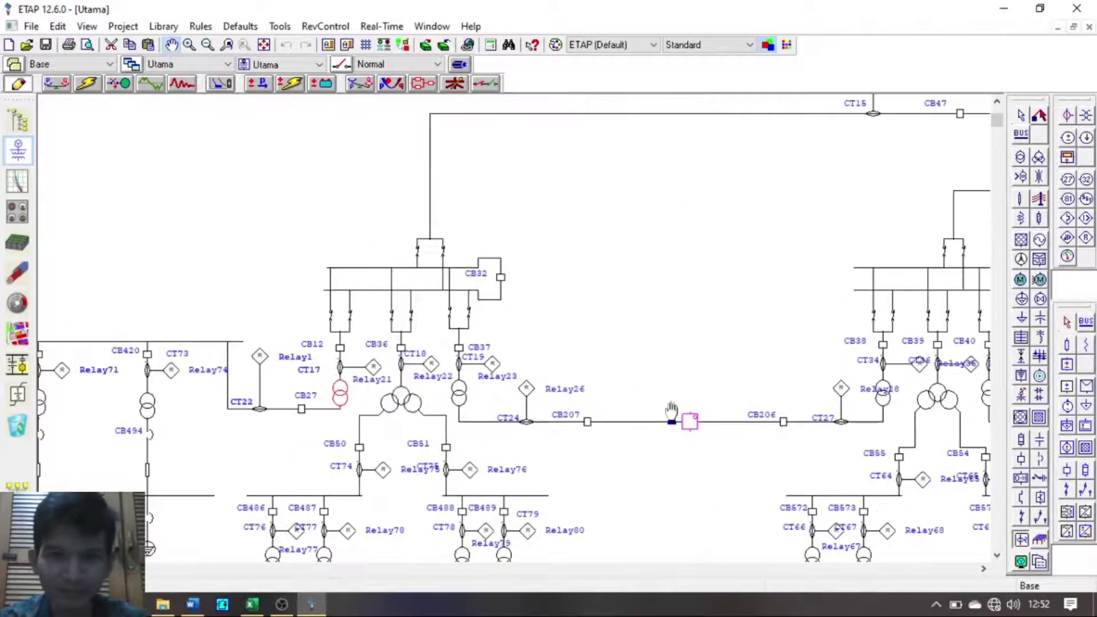
{"action": "left_click_drag", "start_coordinate": [759, 110], "coordinate": [450, 315]}
{"action": "left_click_drag", "start_coordinate": [741, 337], "coordinate": [580, 301]}
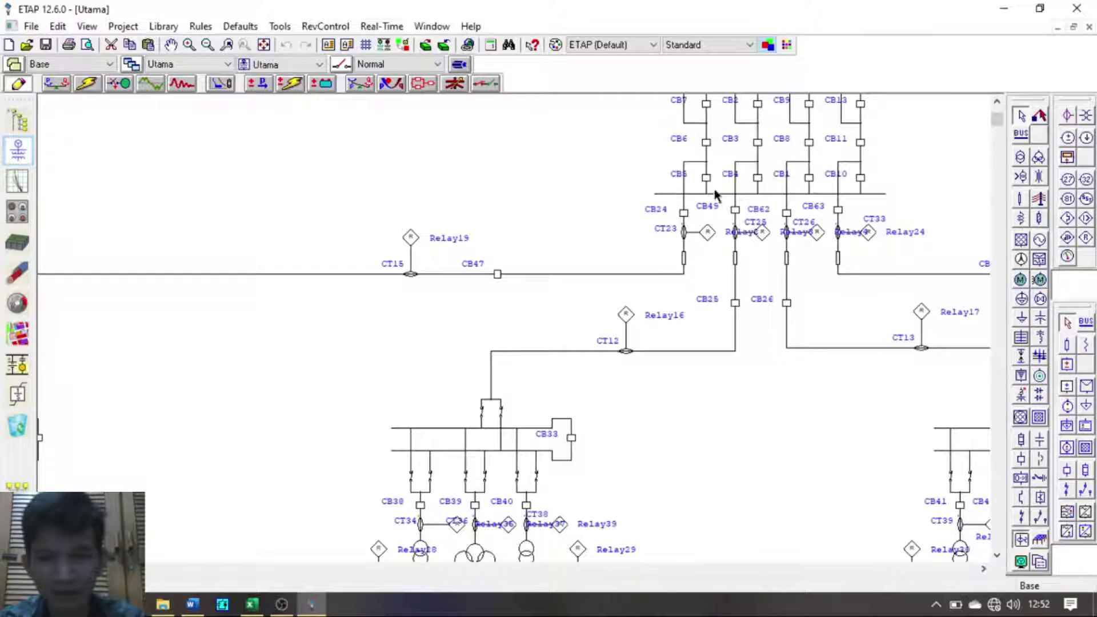
{"action": "left_click", "coordinate": [56, 84]}
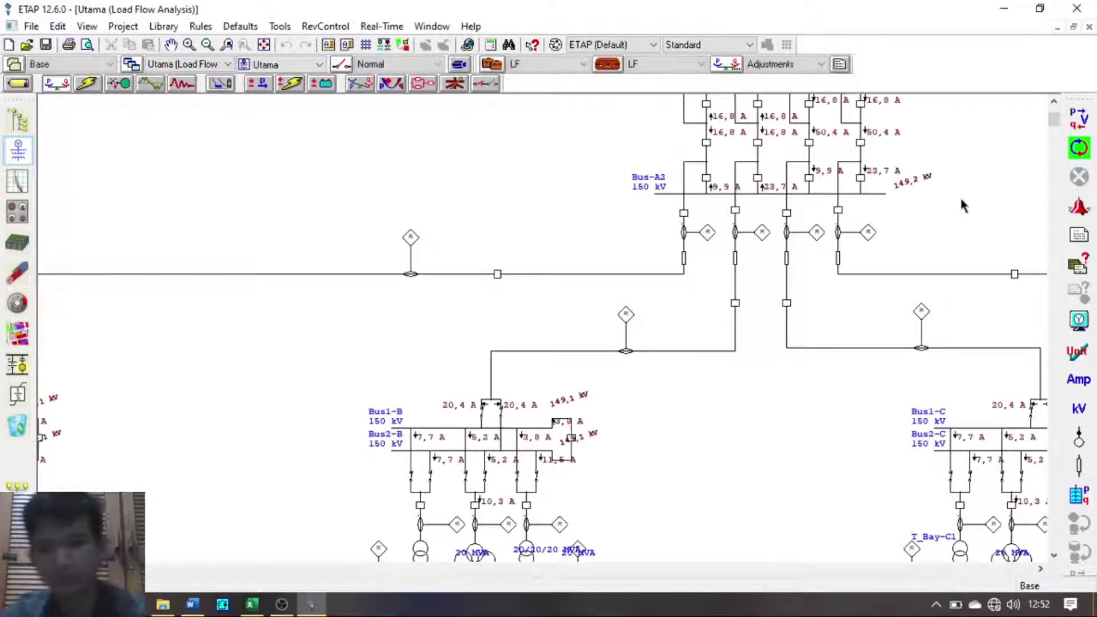
{"action": "left_click", "coordinate": [170, 44]}
{"action": "left_click_drag", "start_coordinate": [182, 262], "coordinate": [663, 243]}
{"action": "left_click_drag", "start_coordinate": [620, 303], "coordinate": [108, 260]}
{"action": "left_click_drag", "start_coordinate": [742, 172], "coordinate": [714, 196]}
Step: Return to edit mode and check the ratings of current transformers CT15 and CT23 on the 150 kV line
{"action": "left_click", "coordinate": [18, 83]}
{"action": "double_click", "coordinate": [345, 242]}
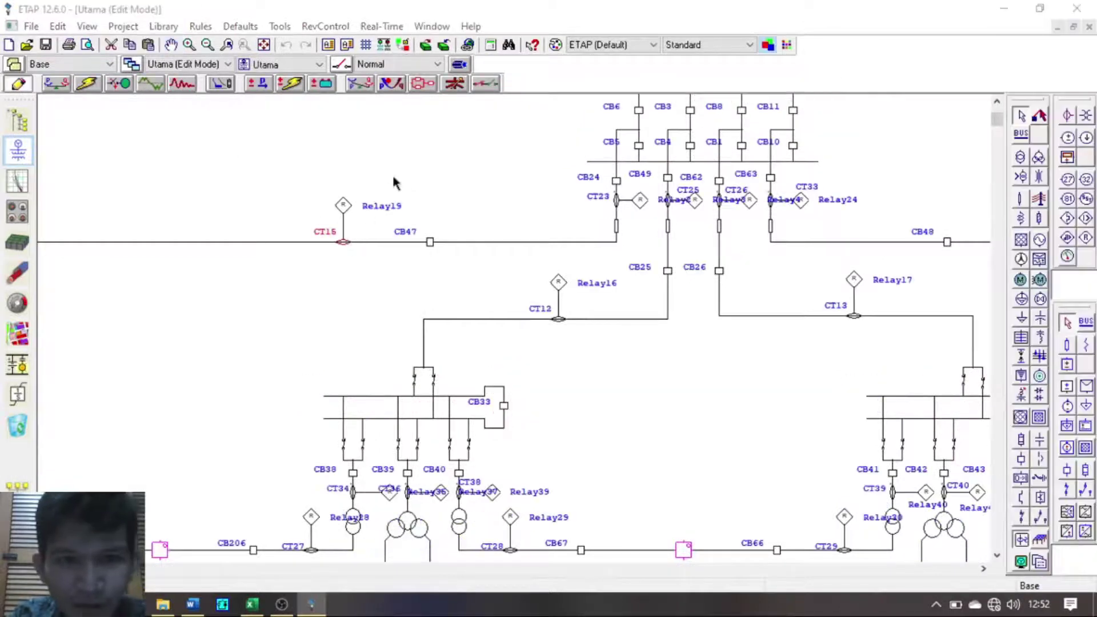
{"action": "left_click", "coordinate": [400, 134]}
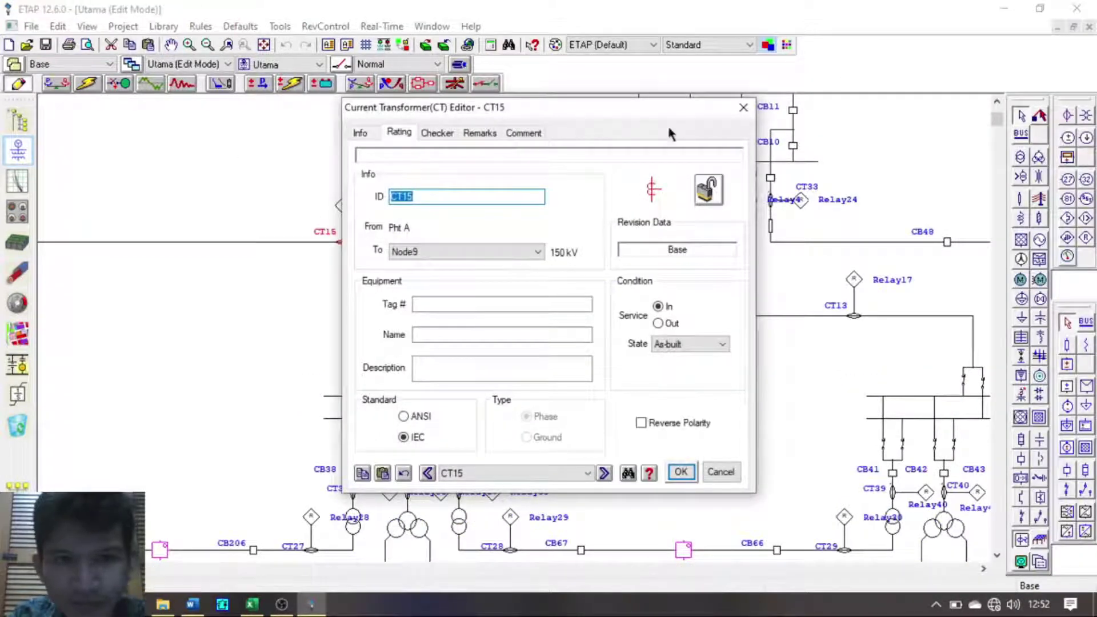
{"action": "left_click", "coordinate": [744, 108]}
{"action": "double_click", "coordinate": [616, 200]}
{"action": "left_click", "coordinate": [399, 133]}
{"action": "left_click", "coordinate": [743, 108]}
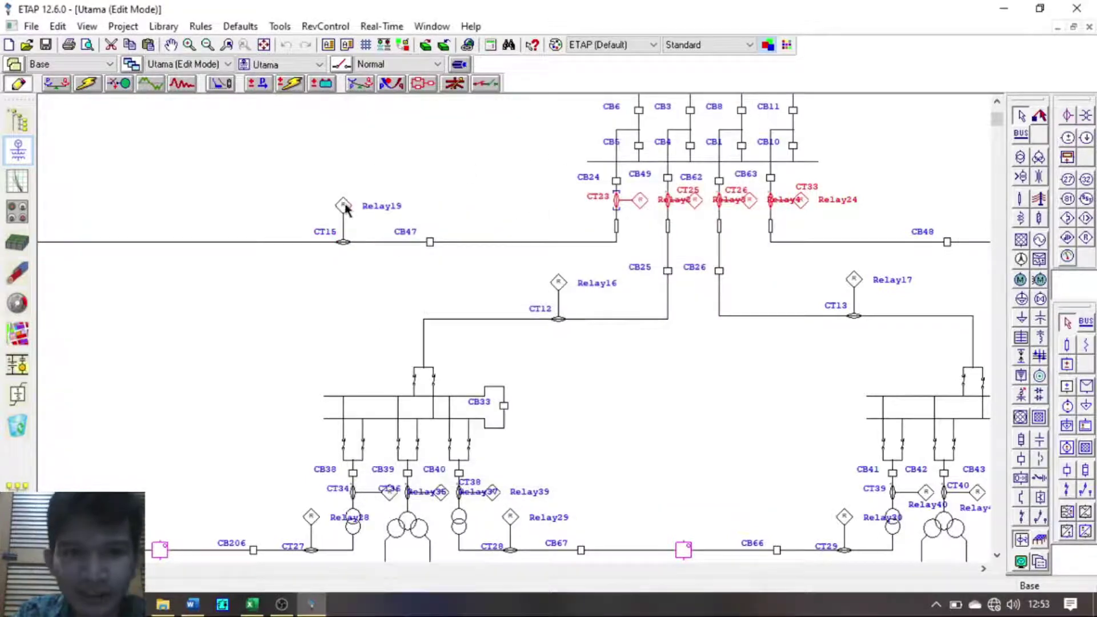
Step: Review Relay19's output interlock and its phase, neutral and ground overcurrent settings
{"action": "double_click", "coordinate": [342, 204]}
{"action": "left_click", "coordinate": [436, 71]}
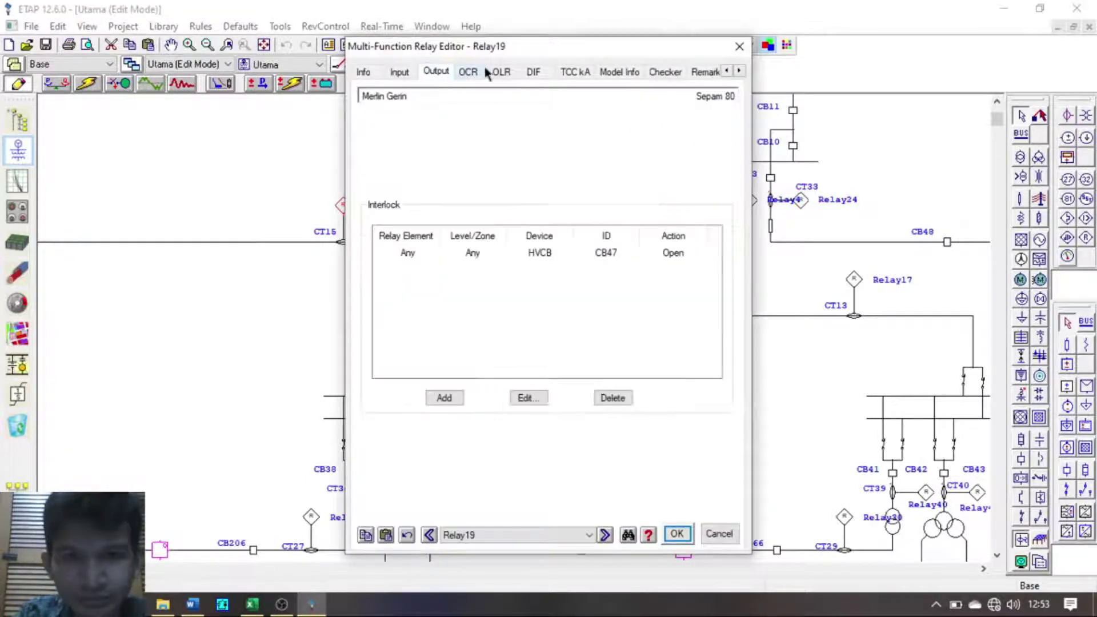
{"action": "left_click", "coordinate": [474, 72]}
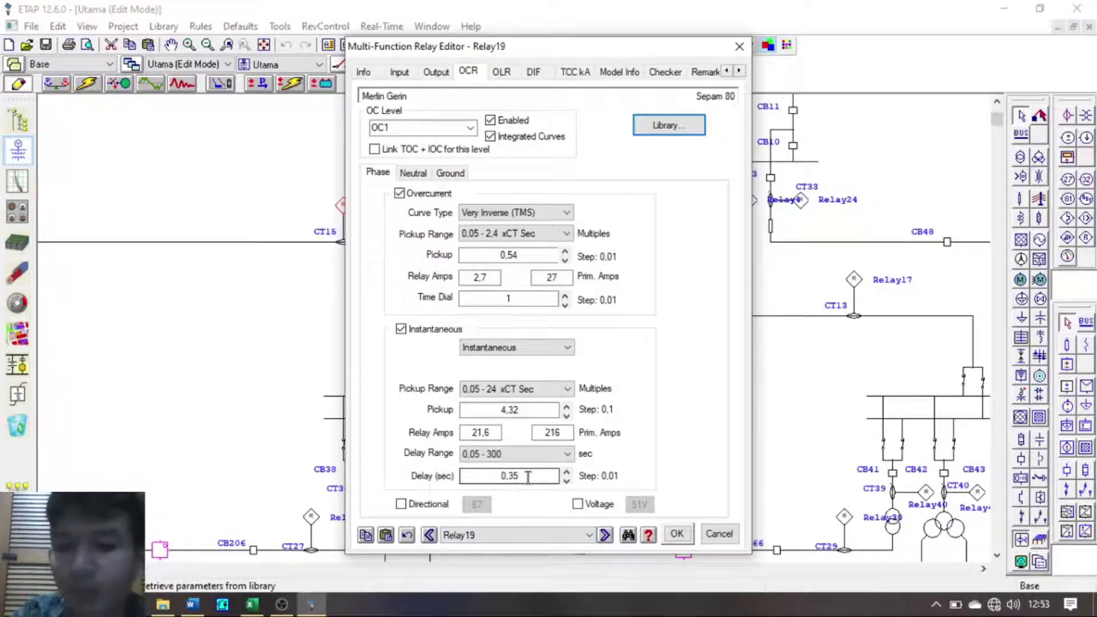
{"action": "left_click", "coordinate": [419, 173]}
{"action": "left_click", "coordinate": [450, 172]}
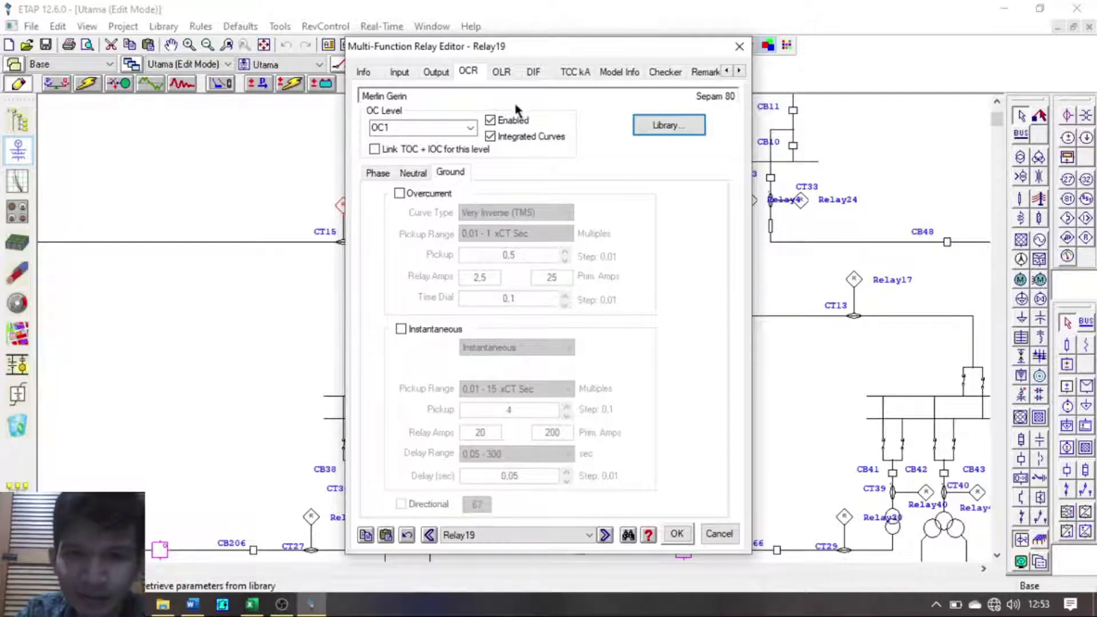
{"action": "left_click", "coordinate": [376, 177]}
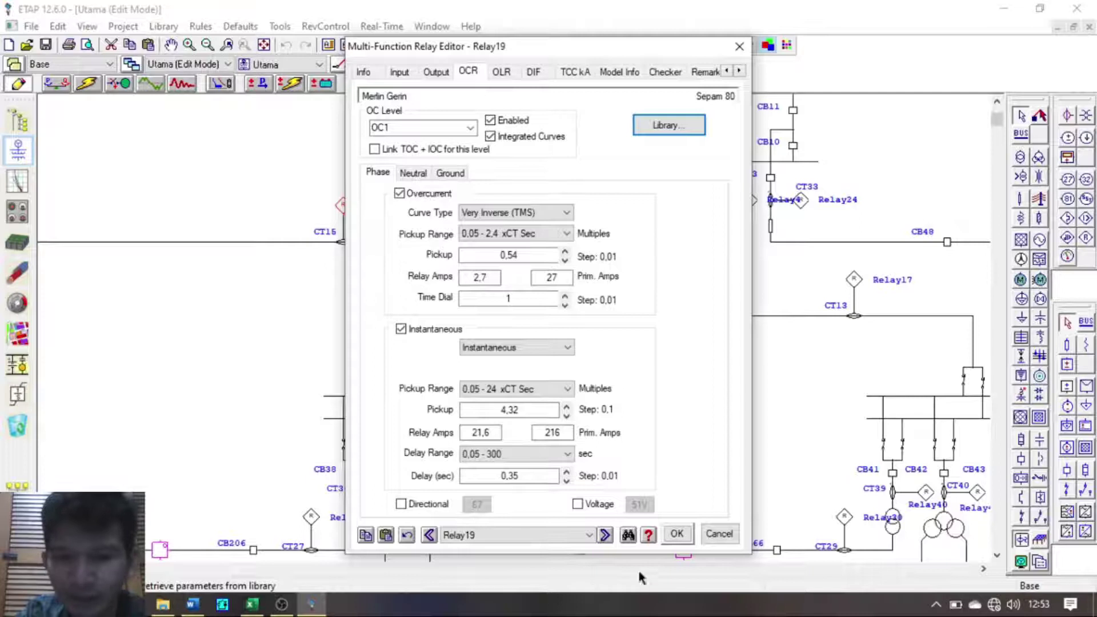
{"action": "left_click", "coordinate": [677, 534]}
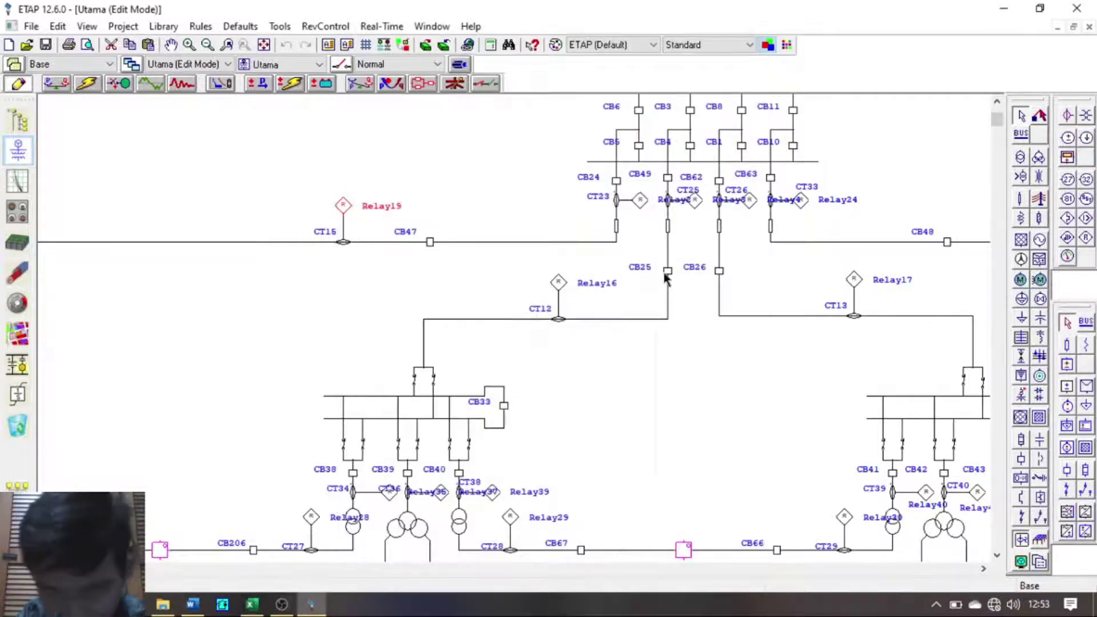
Step: Review Relay2's phase overcurrent pickup, time dial, instantaneous pickup and delay settings
{"action": "double_click", "coordinate": [640, 200]}
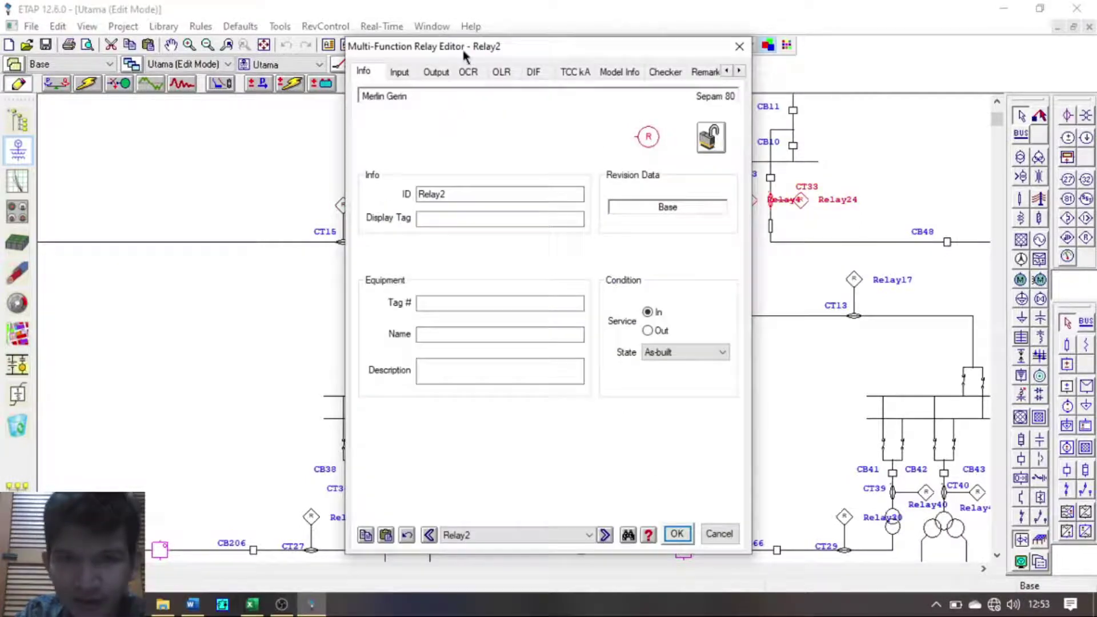
{"action": "left_click", "coordinate": [468, 71]}
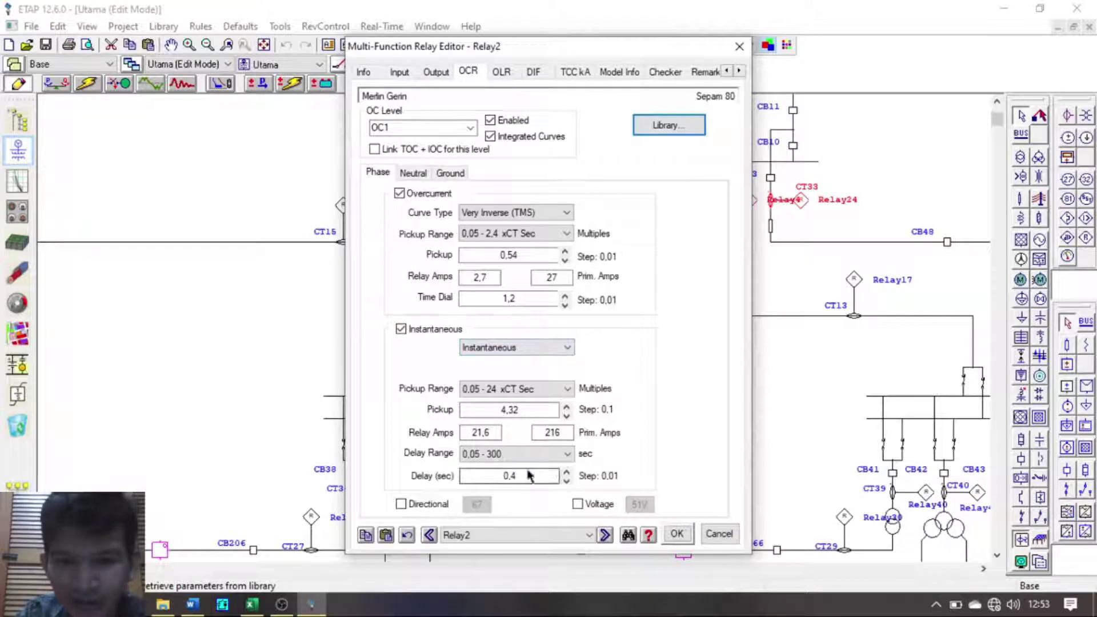
{"action": "left_click", "coordinate": [740, 47]}
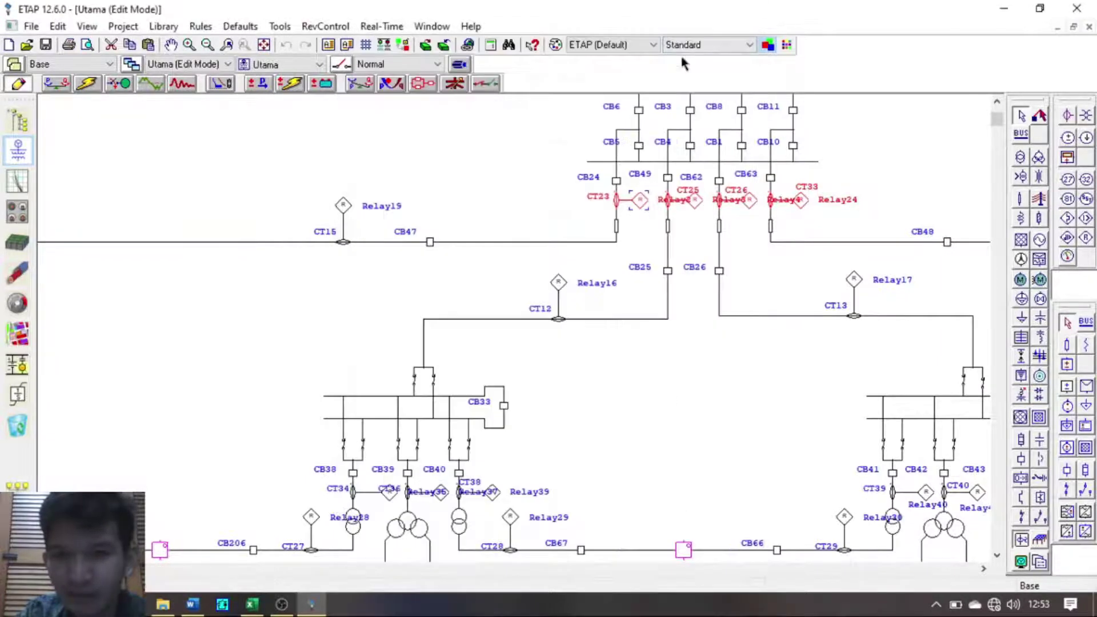
Step: Check the voltage and power ratings of grid transformer TU-A1 and the ratio of current transformer CT4
{"action": "left_click", "coordinate": [171, 44]}
{"action": "left_click_drag", "start_coordinate": [507, 187], "coordinate": [551, 314]}
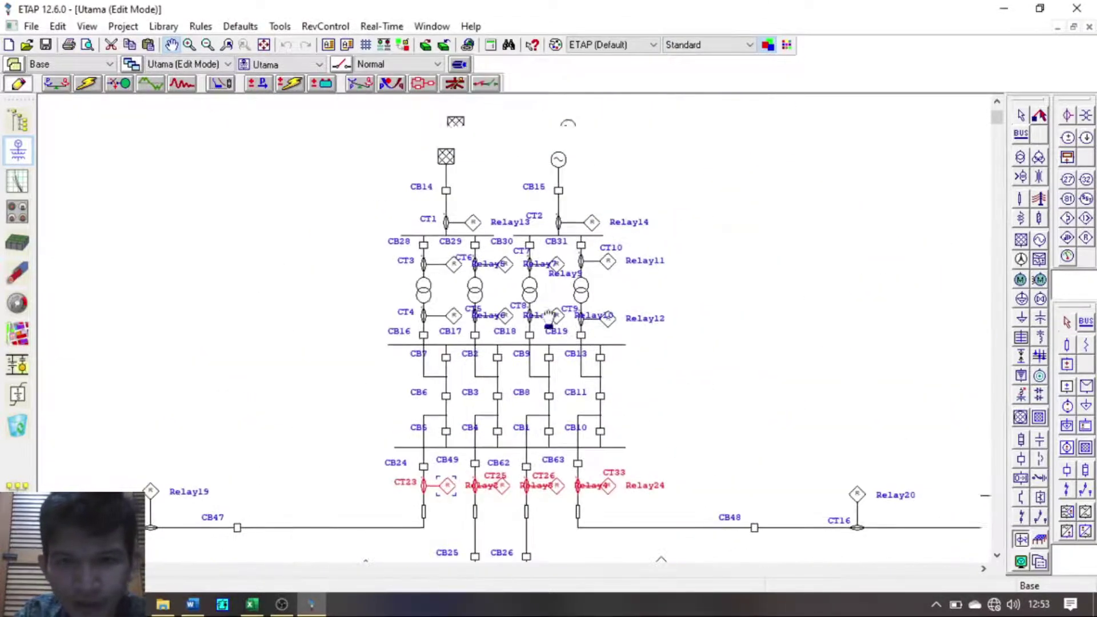
{"action": "double_click", "coordinate": [423, 294]}
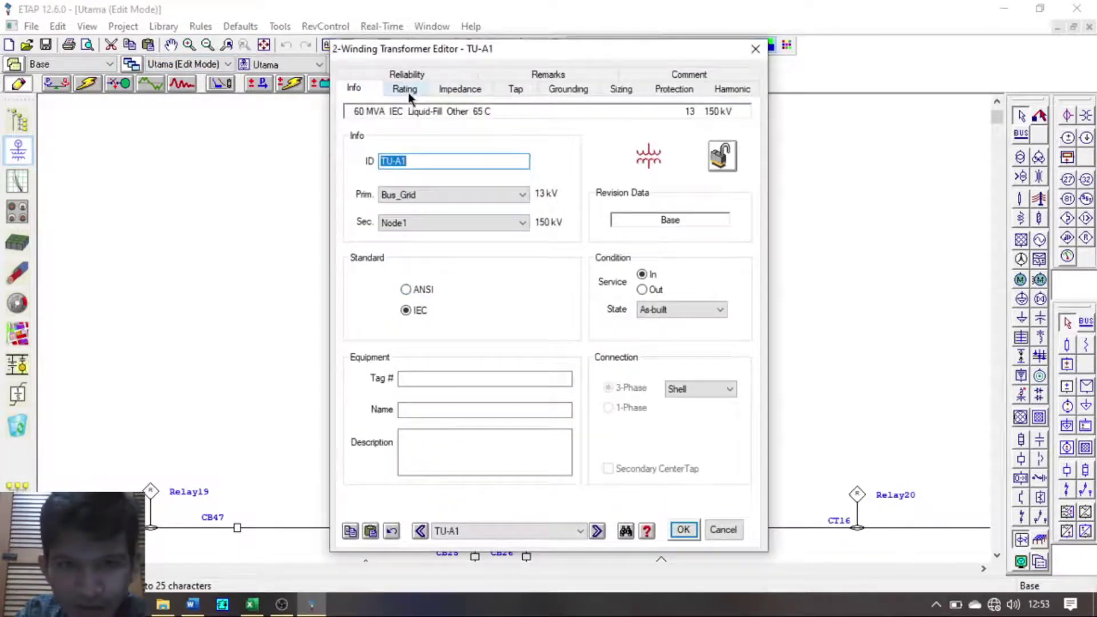
{"action": "left_click", "coordinate": [407, 91]}
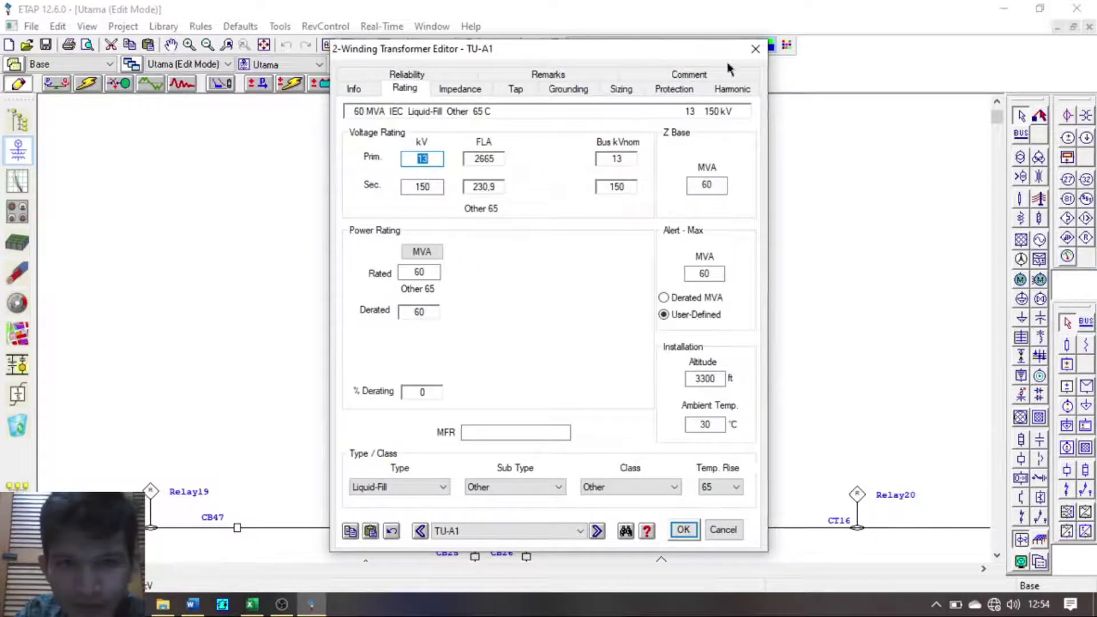
{"action": "left_click", "coordinate": [754, 49]}
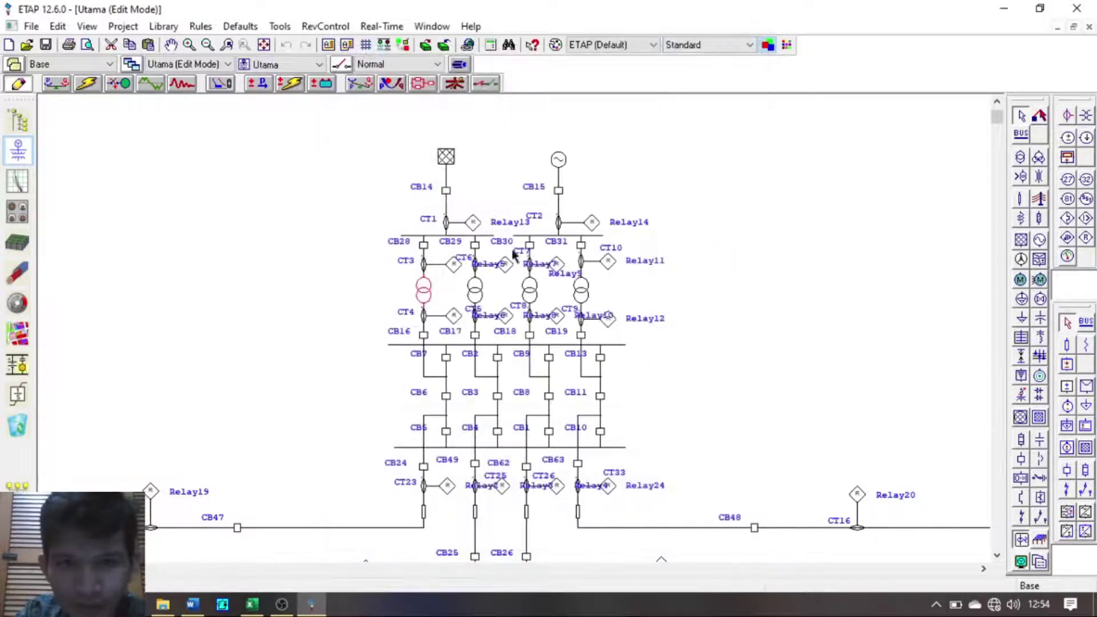
{"action": "double_click", "coordinate": [424, 315]}
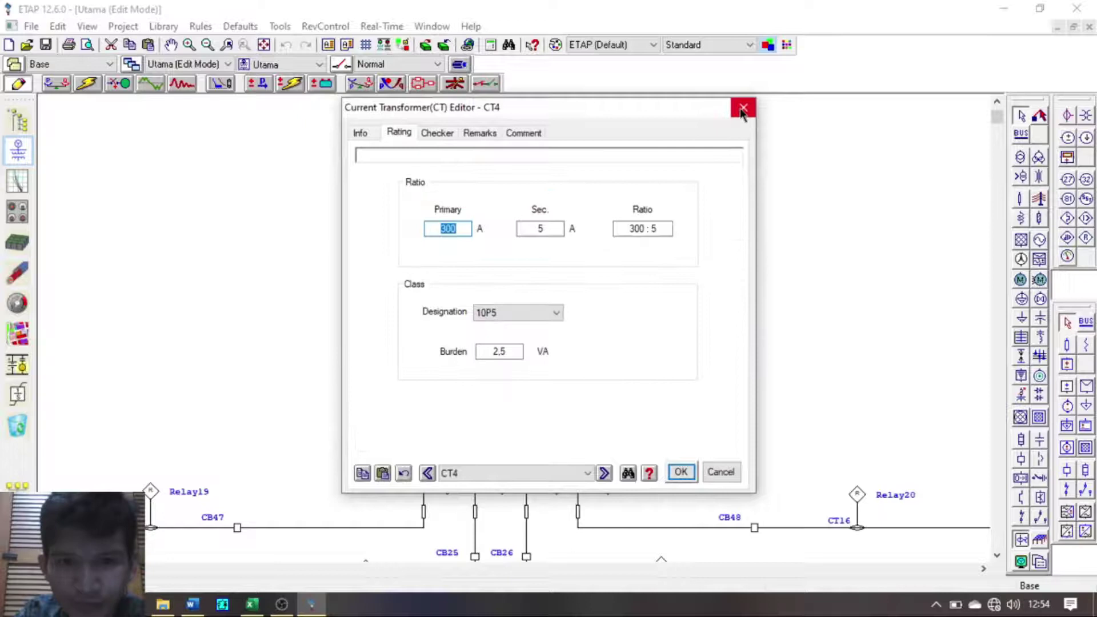
{"action": "left_click", "coordinate": [743, 107]}
Step: Review Relay6's phase overcurrent pickup and time dial, along with its instantaneous pickup and delay settings
{"action": "double_click", "coordinate": [451, 321]}
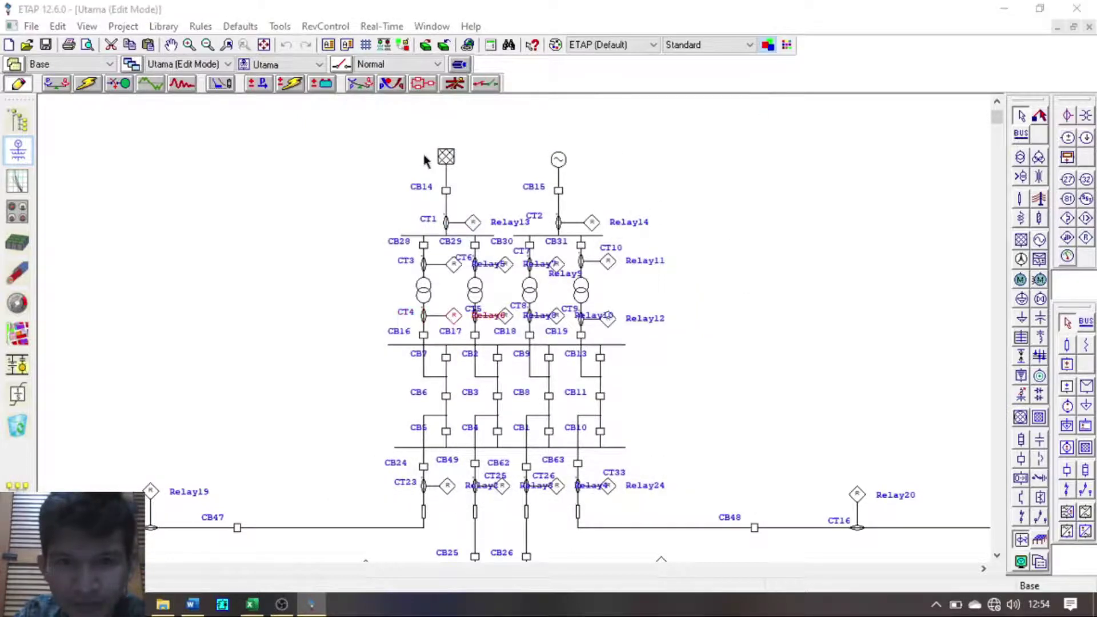
{"action": "left_click", "coordinate": [435, 73]}
{"action": "left_click", "coordinate": [466, 72]}
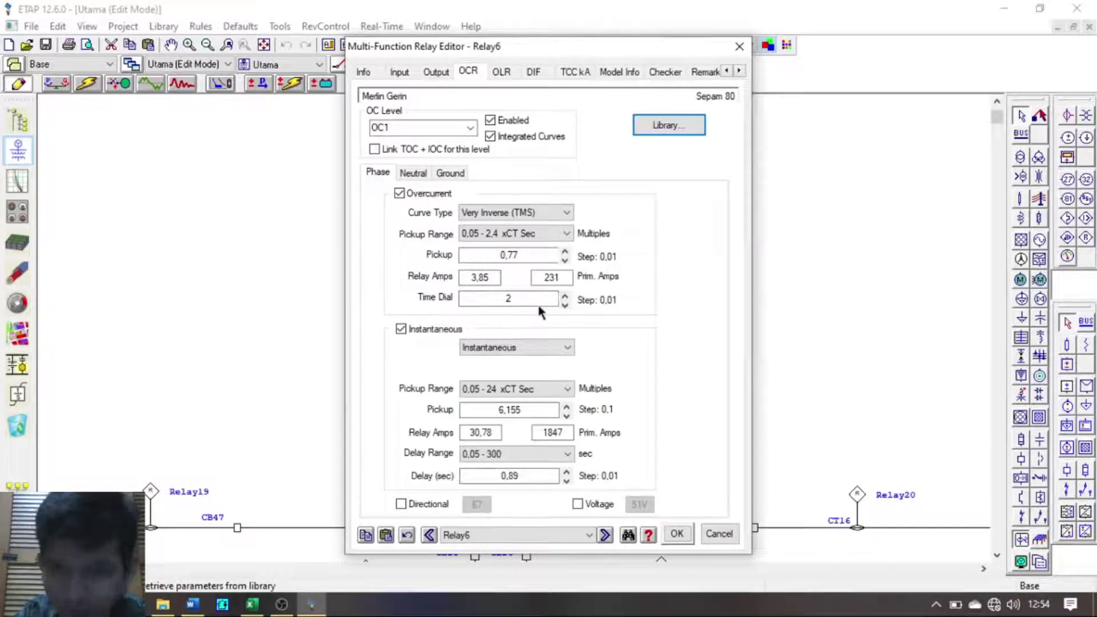
{"action": "left_click", "coordinate": [739, 47]}
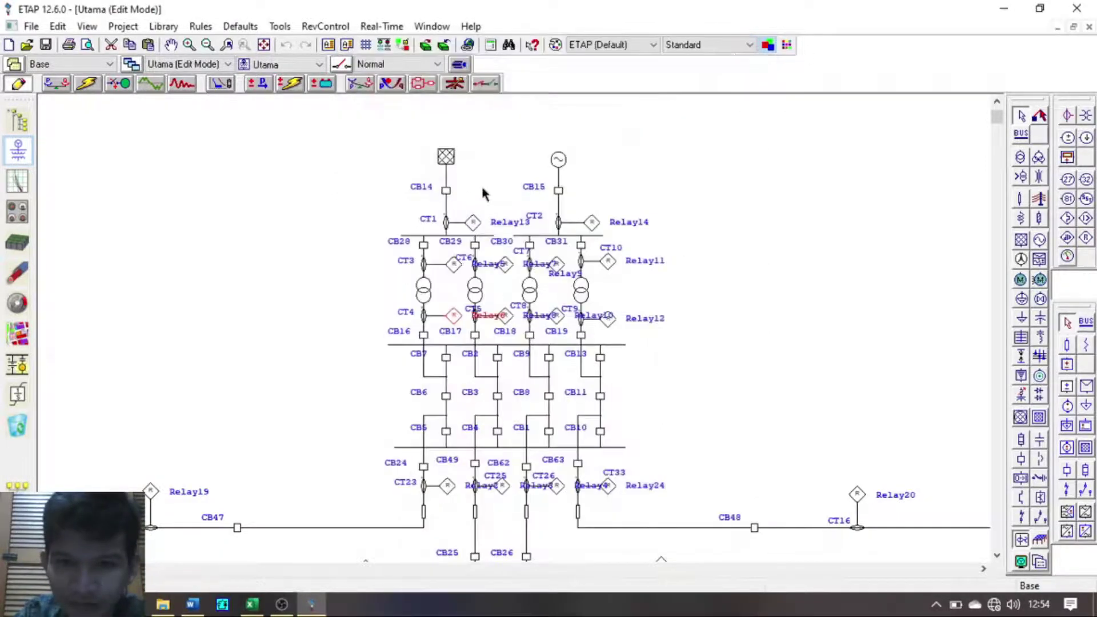
Step: Review the phase overcurrent settings of Relay5 on the transformer's 13 kV side and of Relay13 at the grid incomer
{"action": "double_click", "coordinate": [451, 266]}
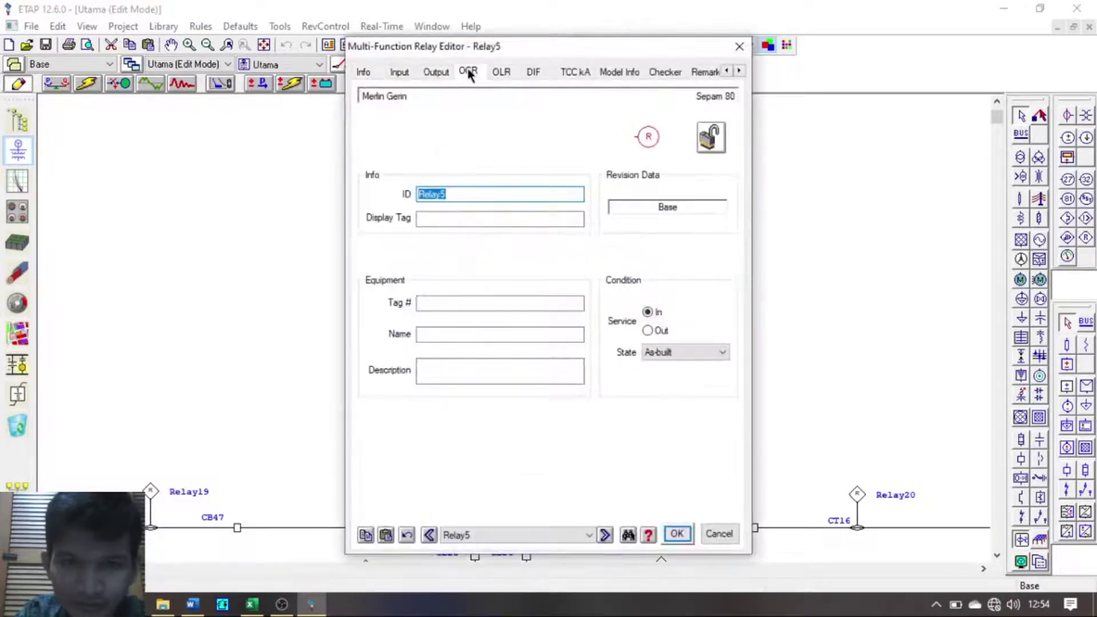
{"action": "left_click", "coordinate": [468, 72]}
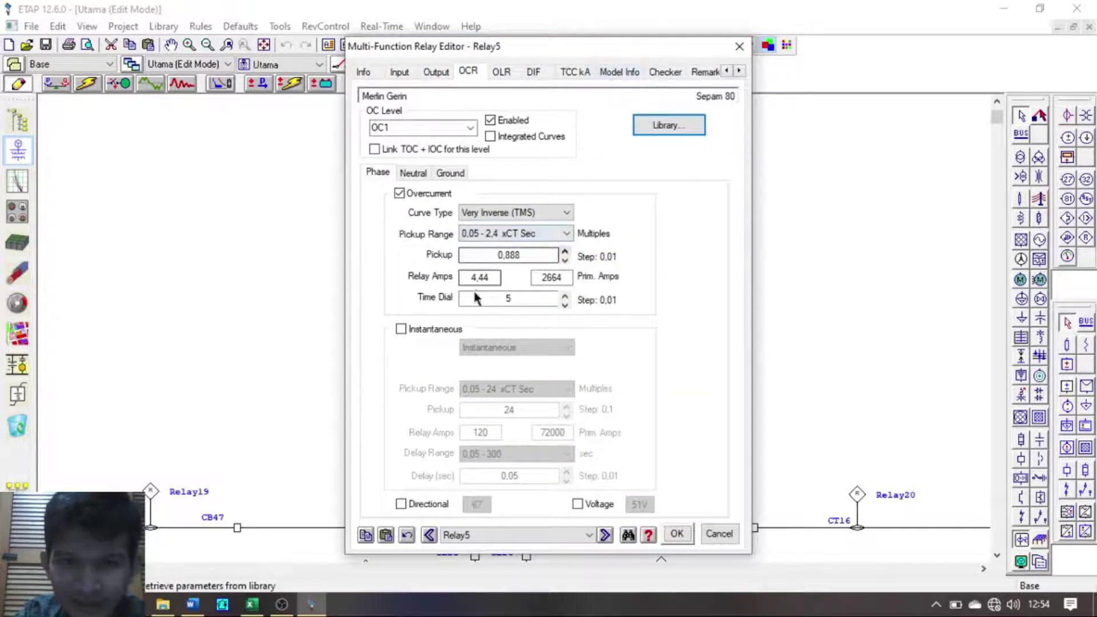
{"action": "left_click", "coordinate": [740, 46]}
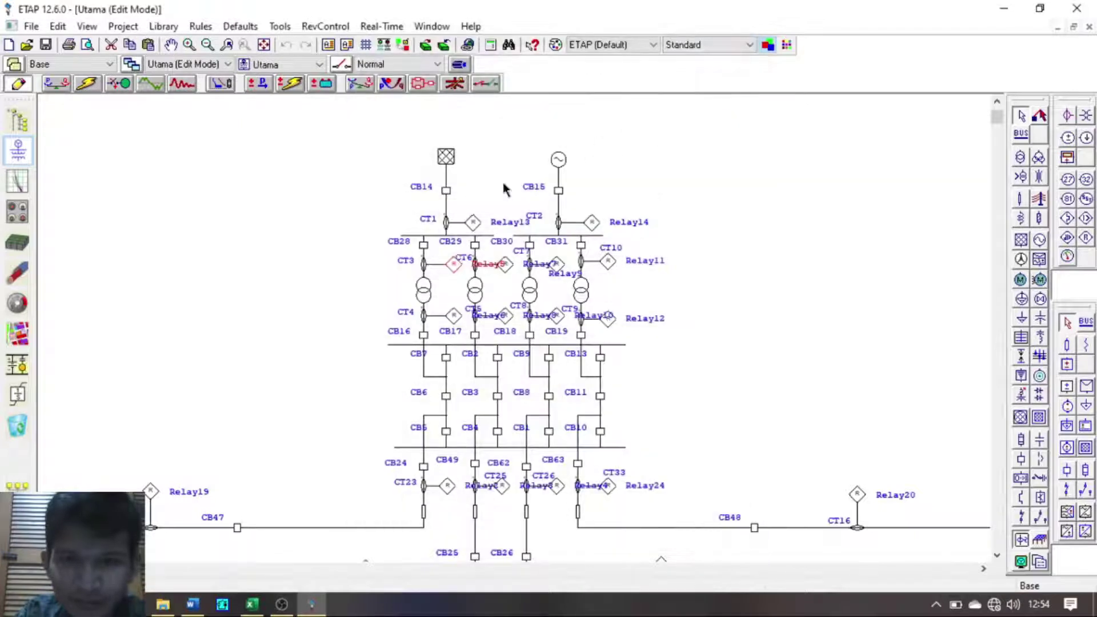
{"action": "double_click", "coordinate": [471, 222]}
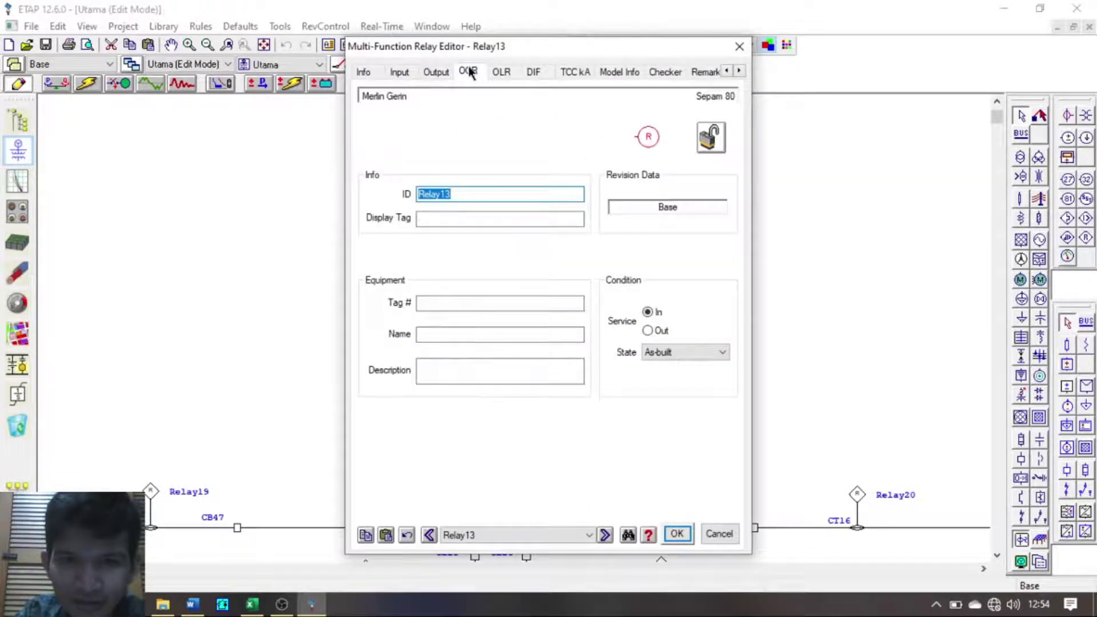
{"action": "left_click", "coordinate": [468, 72]}
{"action": "left_click", "coordinate": [740, 45]}
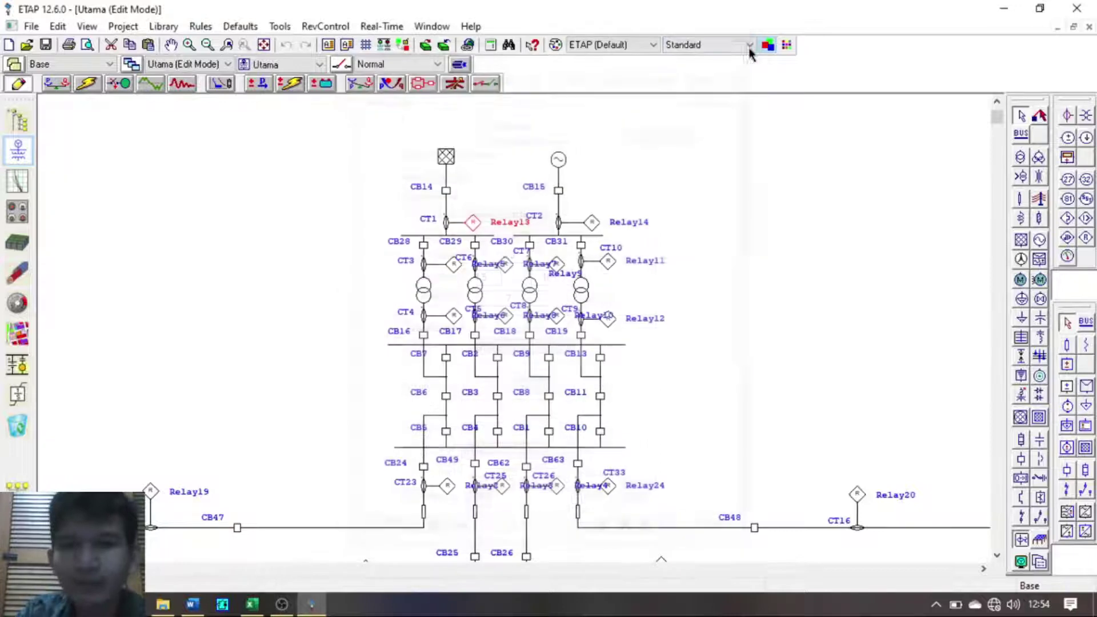
Step: Look over the whole single-line diagram, examining the double-busbar bays, their tie lines and the outgoing load feeders
{"action": "scroll", "coordinate": [321, 301], "scroll_direction": "down", "scroll_amount": 3}
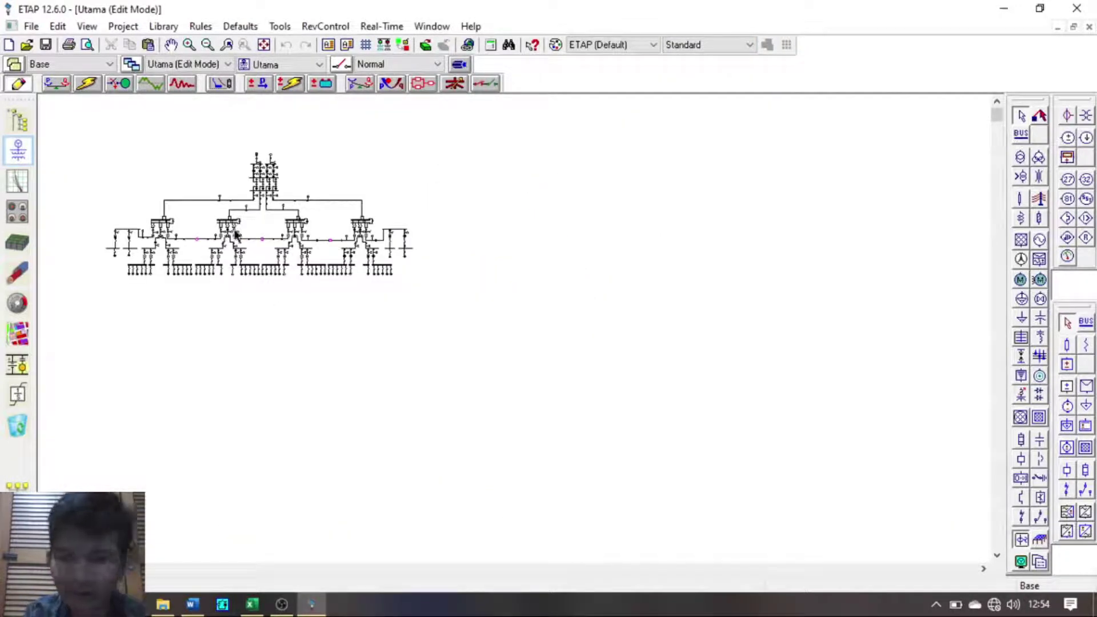
{"action": "scroll", "coordinate": [235, 234], "scroll_direction": "up", "scroll_amount": 2}
{"action": "scroll", "coordinate": [236, 233], "scroll_direction": "up", "scroll_amount": 3}
{"action": "left_click", "coordinate": [171, 44]}
{"action": "left_click_drag", "start_coordinate": [562, 197], "coordinate": [643, 343]}
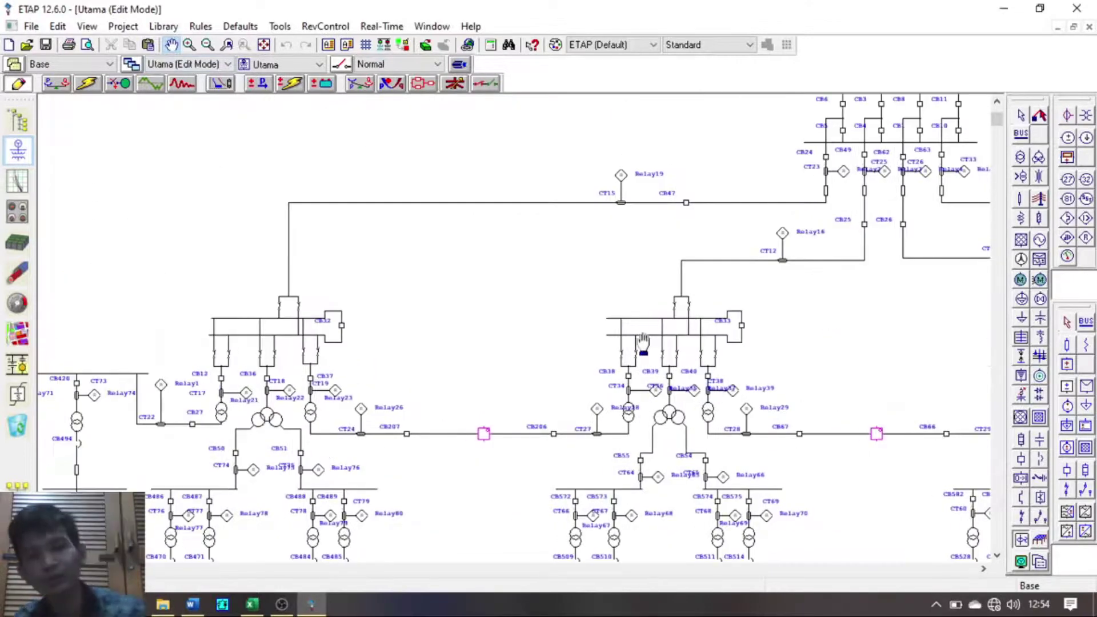
{"action": "scroll", "coordinate": [642, 343], "scroll_direction": "down", "scroll_amount": 3}
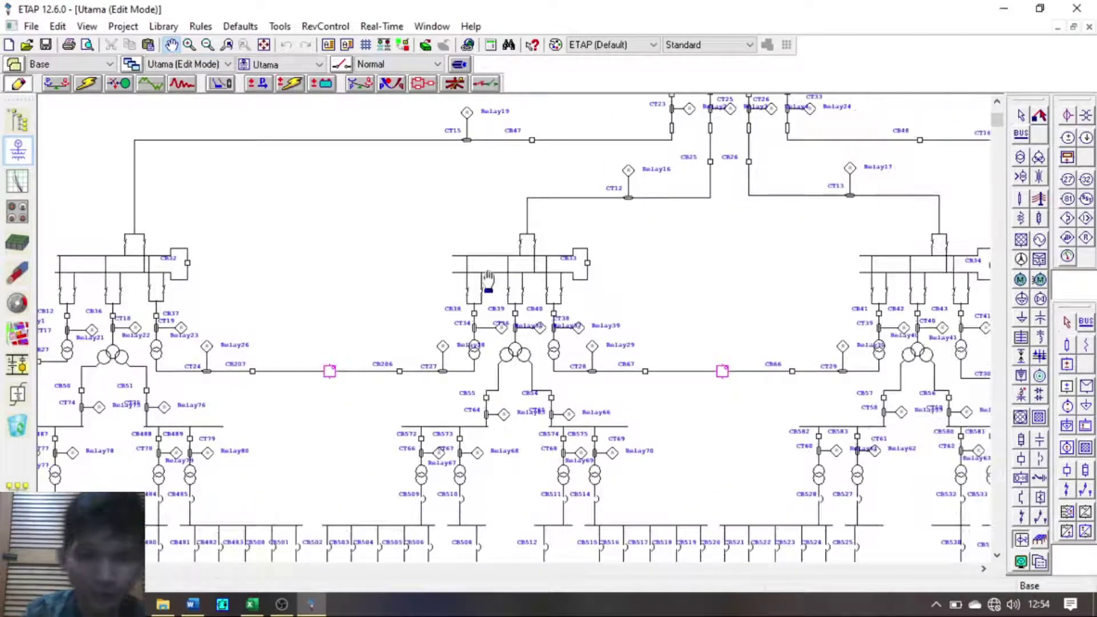
{"action": "scroll", "coordinate": [912, 399], "scroll_direction": "up", "scroll_amount": 3}
{"action": "scroll", "coordinate": [348, 249], "scroll_direction": "down", "scroll_amount": 4}
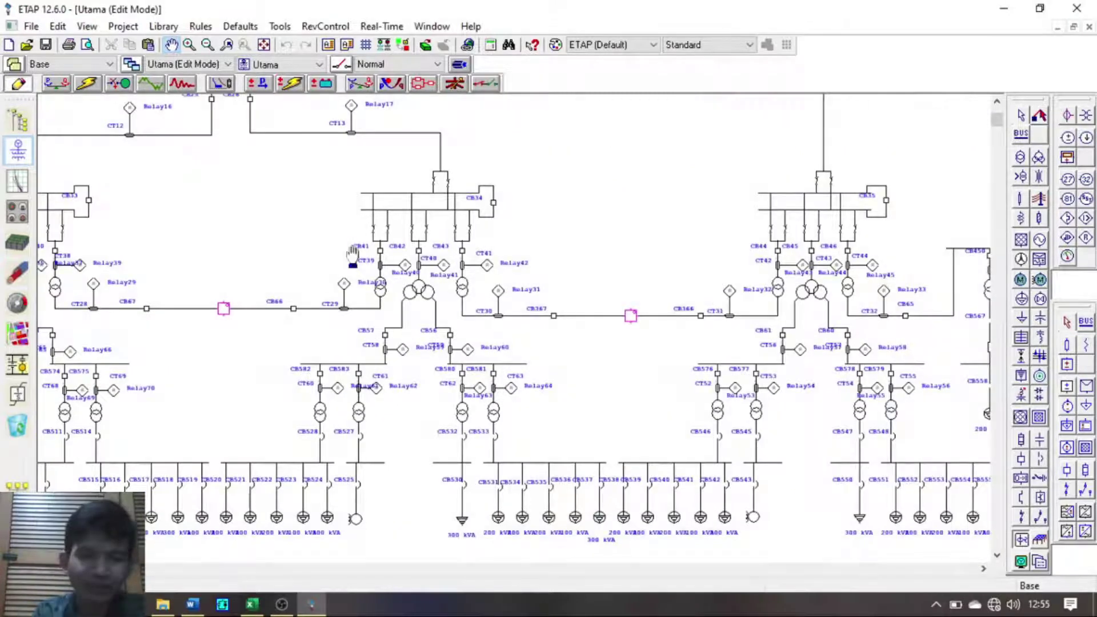
Step: Switch to Star Sequence-of-Operation and simulate a three-phase fault at the lumped load of the first bay's outermost feeder
{"action": "left_click", "coordinate": [220, 83]}
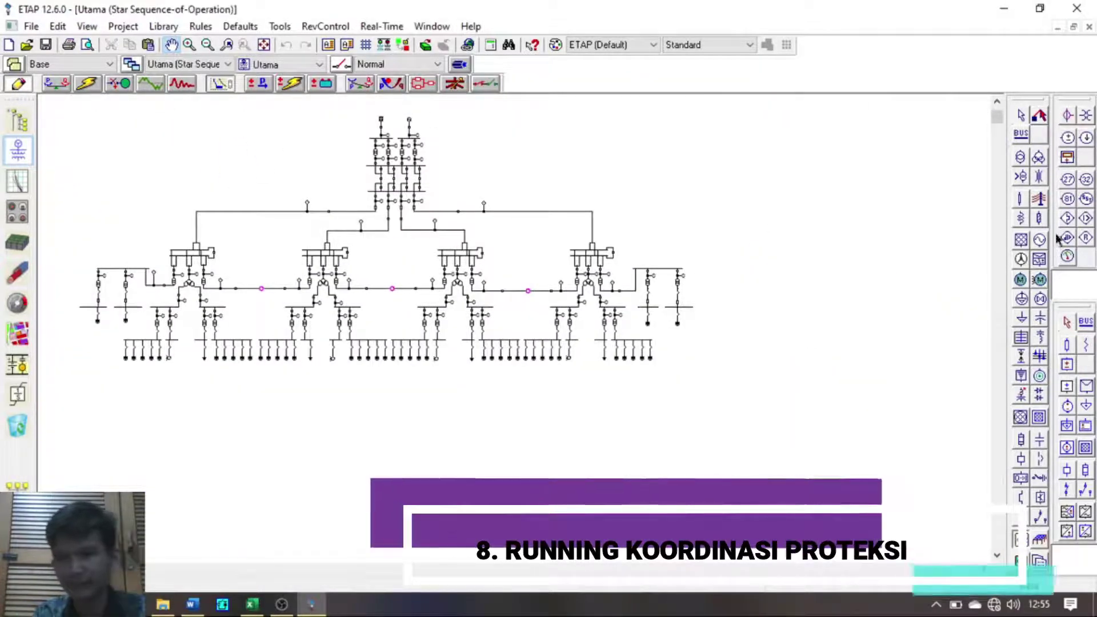
{"action": "scroll", "coordinate": [56, 328], "scroll_direction": "up", "scroll_amount": 4}
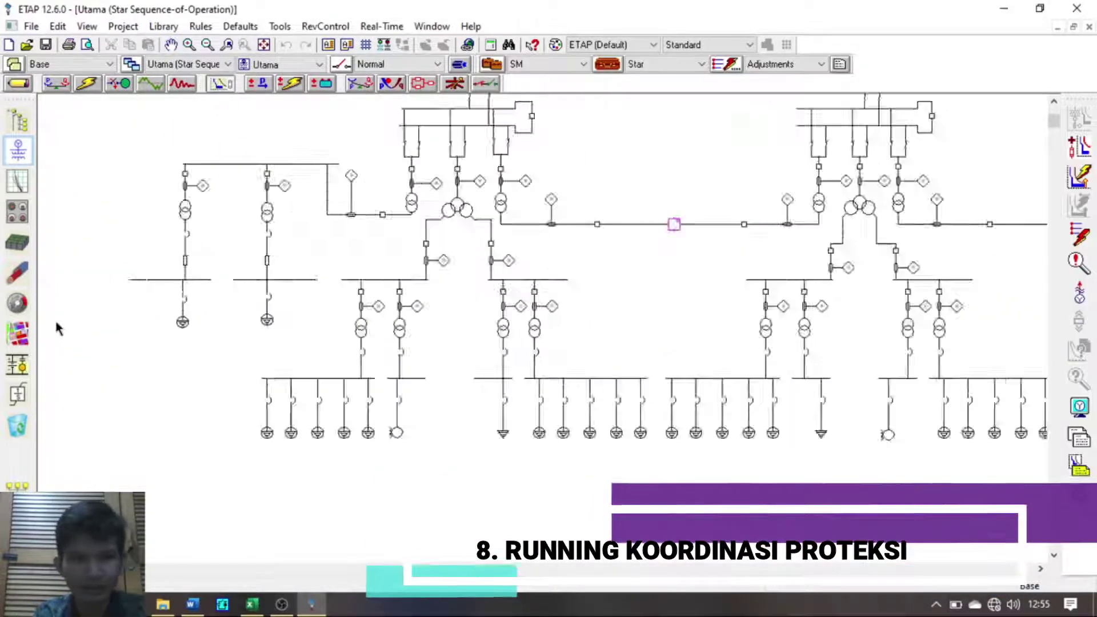
{"action": "left_click", "coordinate": [1079, 233]}
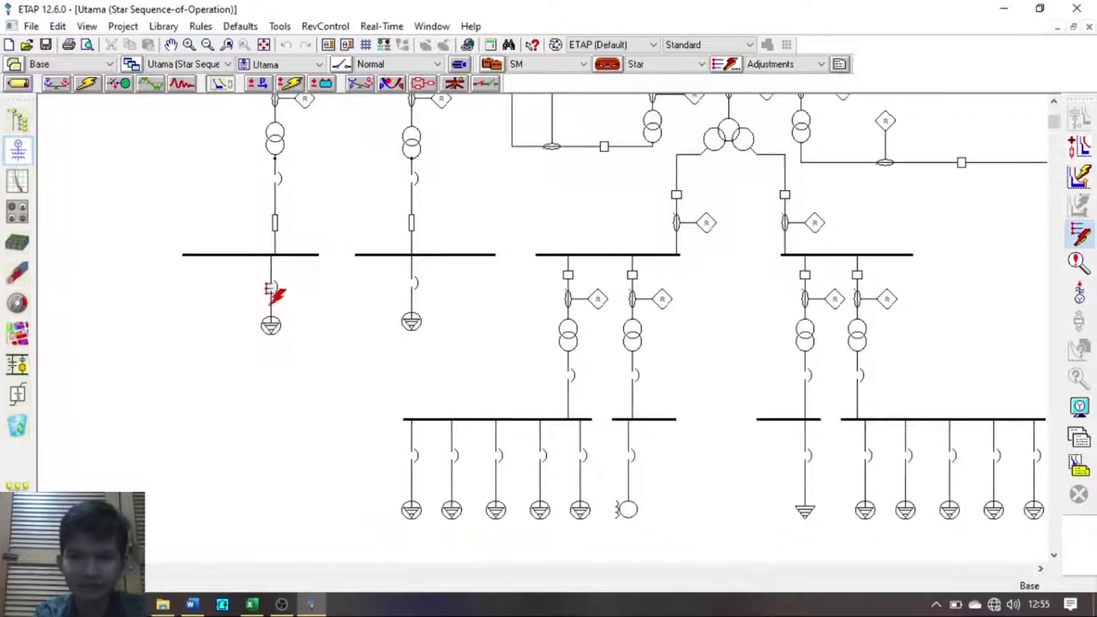
{"action": "left_click", "coordinate": [273, 292]}
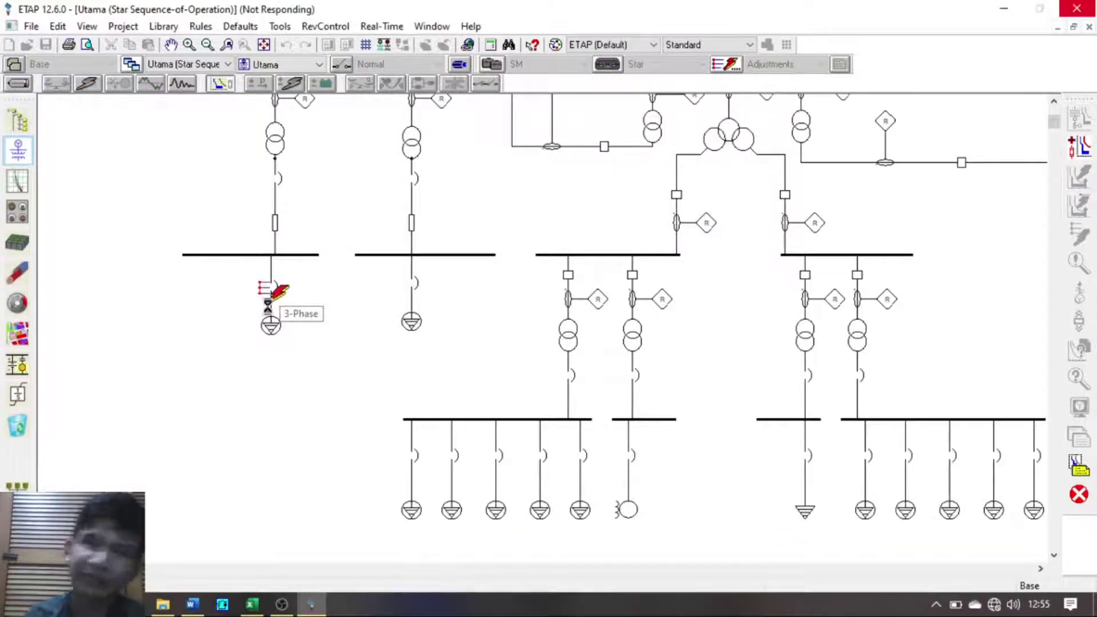
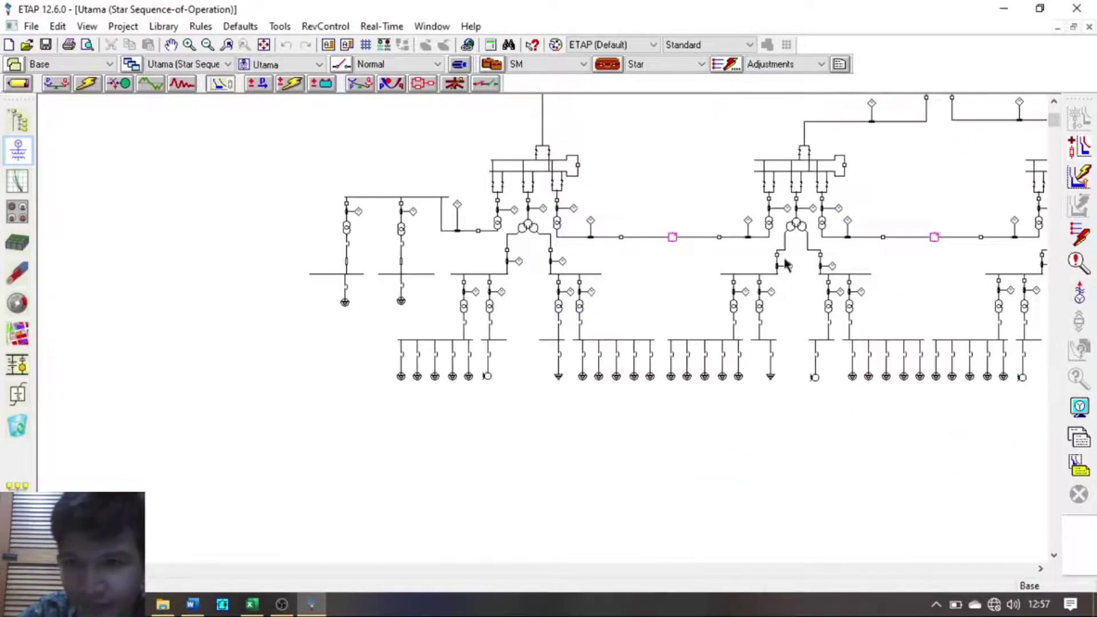
Step: Simulate three-phase faults on the first bay's static load feeder and the second bay's motor feeder, and trace the tripping order upstream
{"action": "left_click", "coordinate": [1080, 234]}
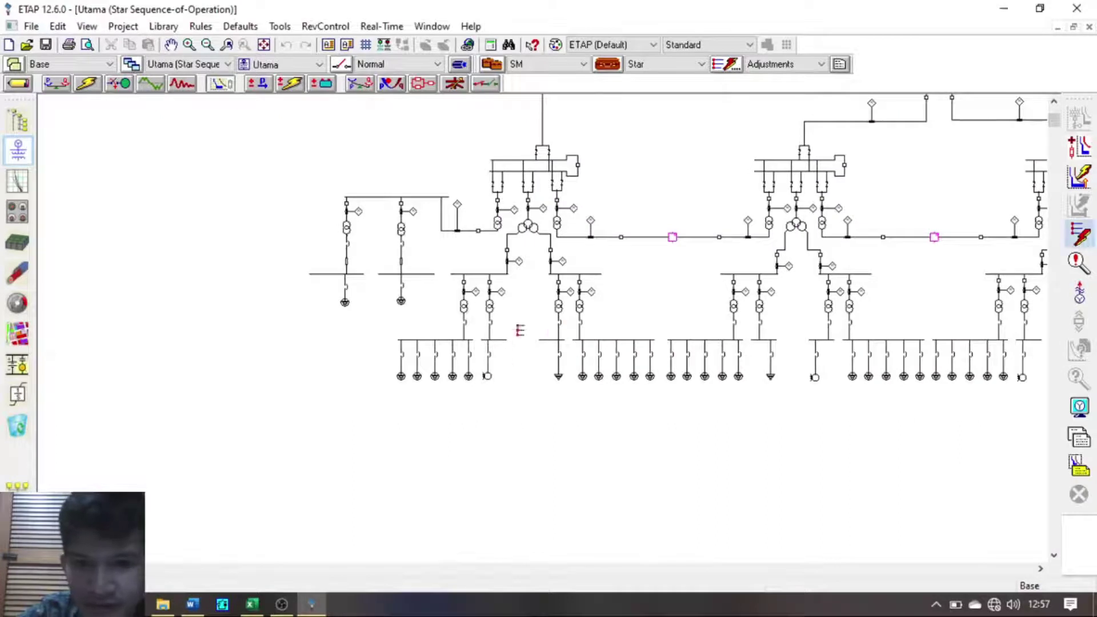
{"action": "left_click", "coordinate": [547, 342]}
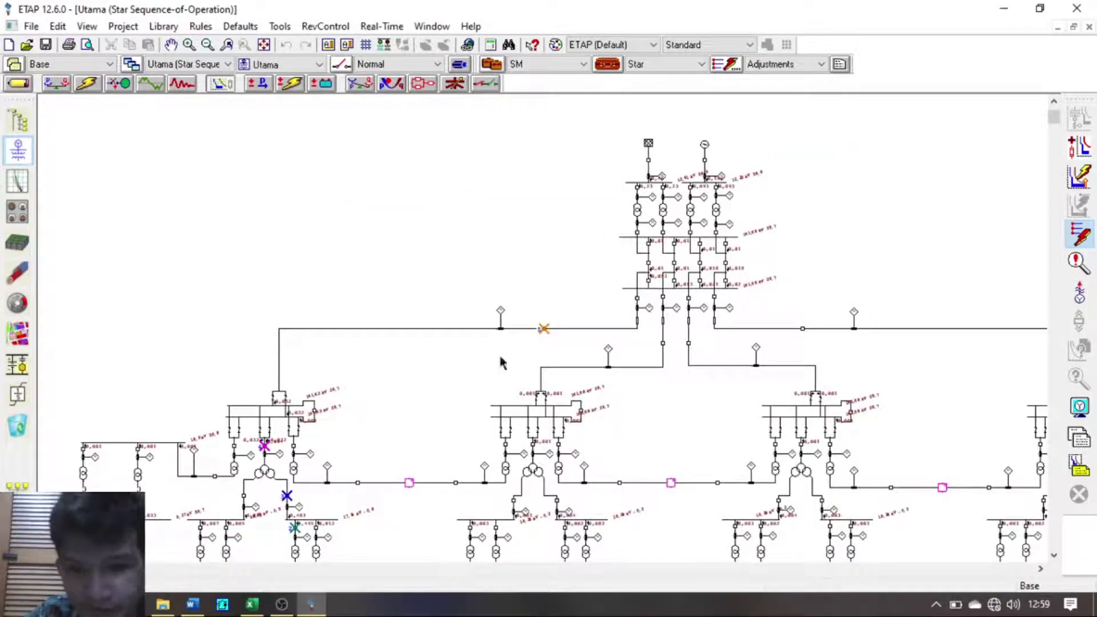
{"action": "left_click", "coordinate": [1086, 240]}
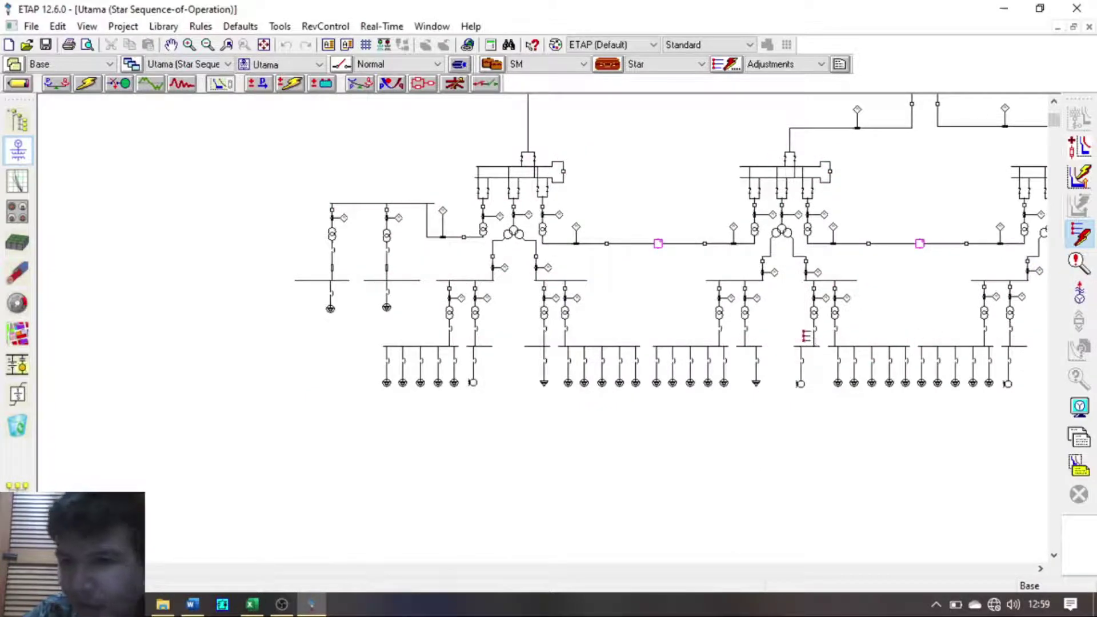
{"action": "left_click", "coordinate": [798, 375]}
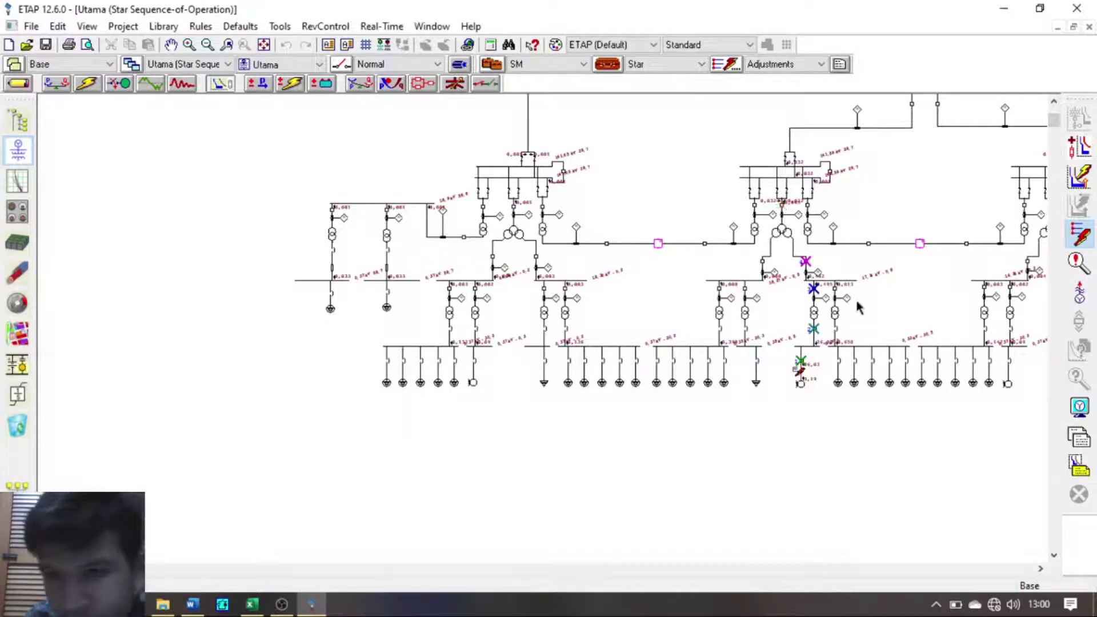
{"action": "scroll", "coordinate": [856, 301], "scroll_direction": "up", "scroll_amount": 1}
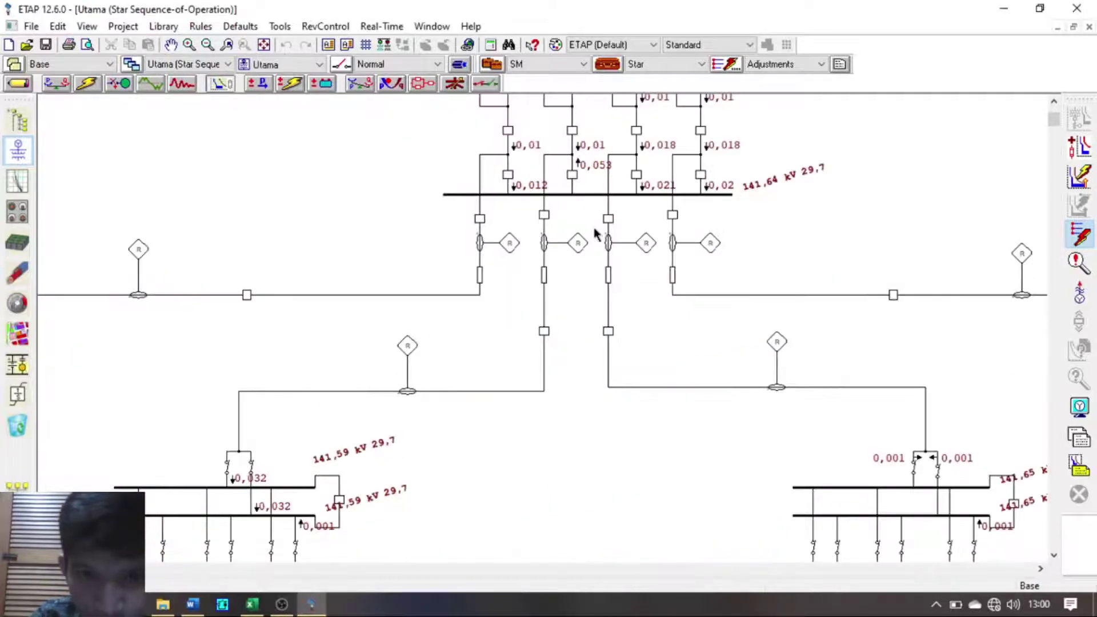
{"action": "scroll", "coordinate": [924, 295], "scroll_direction": "down", "scroll_amount": 4}
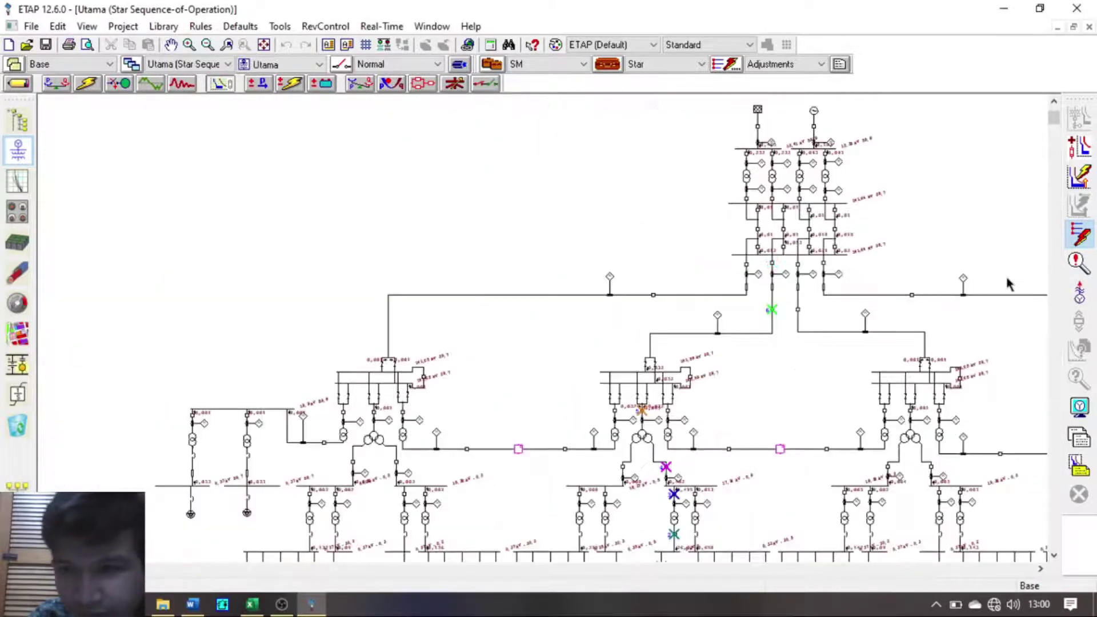
Step: Clear the previous fault, simulate a three-phase fault on the third bay's motor feeder and follow the breaker sequence up to the grid busbar
{"action": "left_click", "coordinate": [1074, 245]}
{"action": "left_click", "coordinate": [171, 45]}
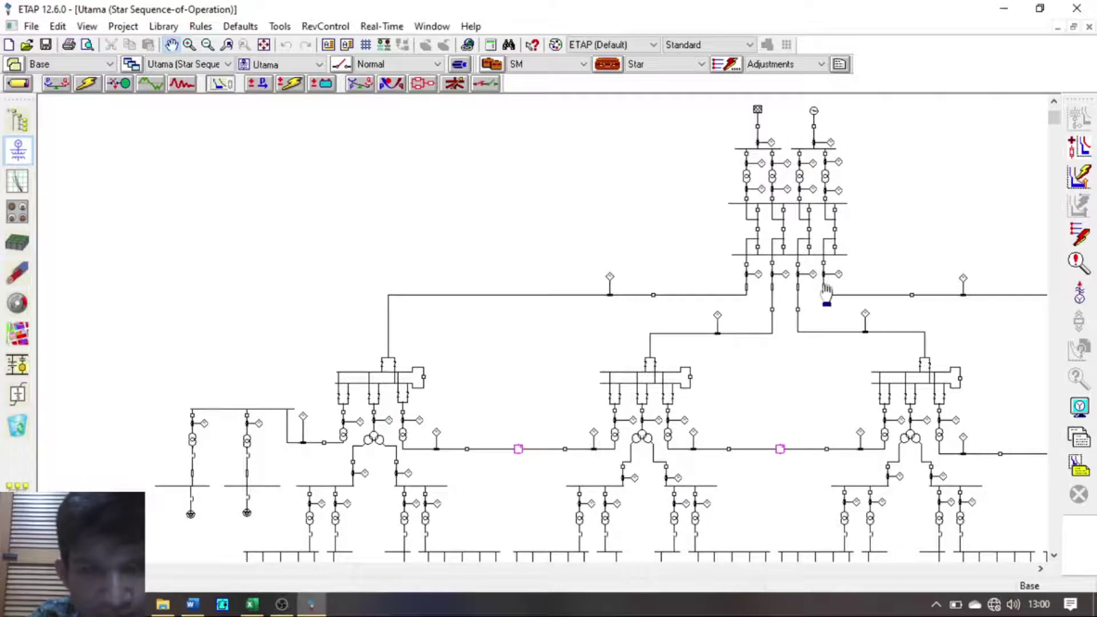
{"action": "left_click_drag", "start_coordinate": [825, 289], "coordinate": [420, 181]}
{"action": "left_click", "coordinate": [1079, 234]}
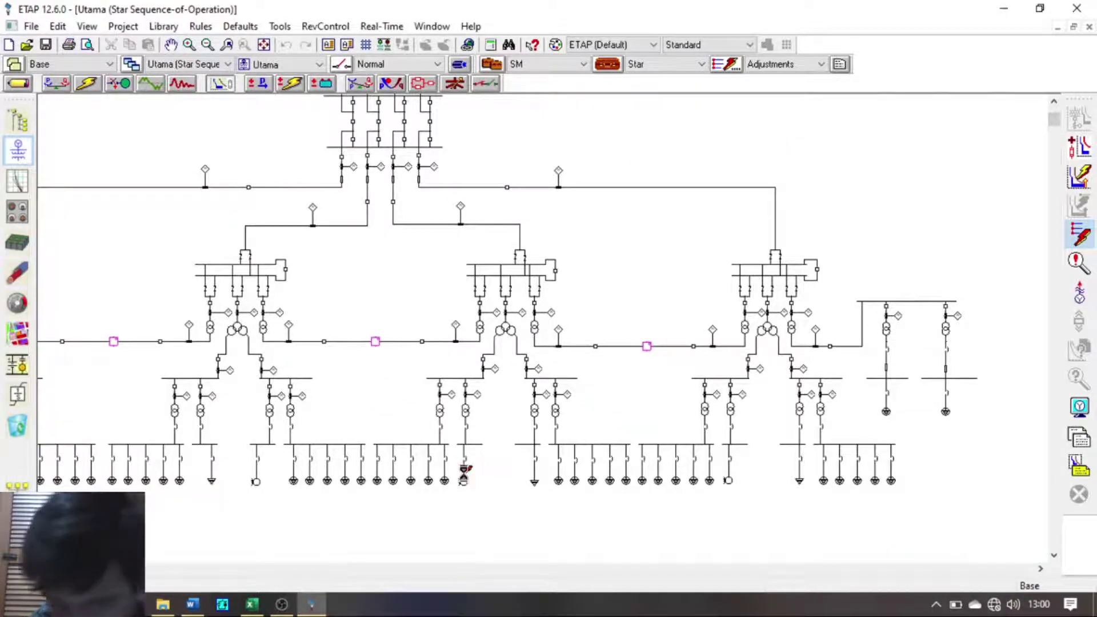
{"action": "left_click", "coordinate": [463, 456]}
{"action": "scroll", "coordinate": [467, 452], "scroll_direction": "up", "scroll_amount": 2}
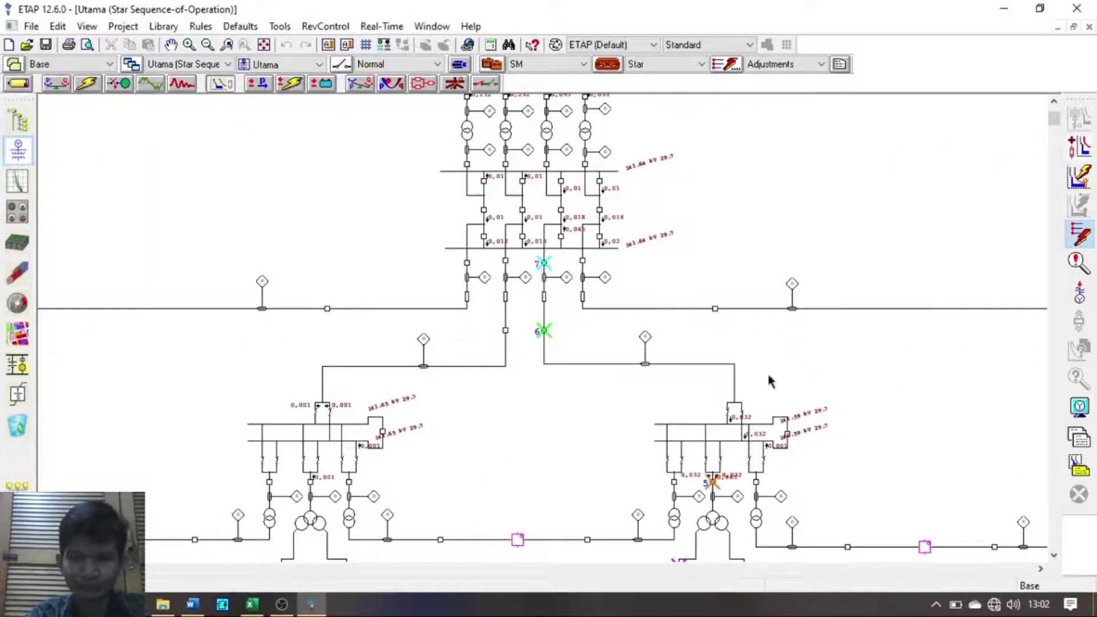
{"action": "scroll", "coordinate": [770, 382], "scroll_direction": "down", "scroll_amount": 5}
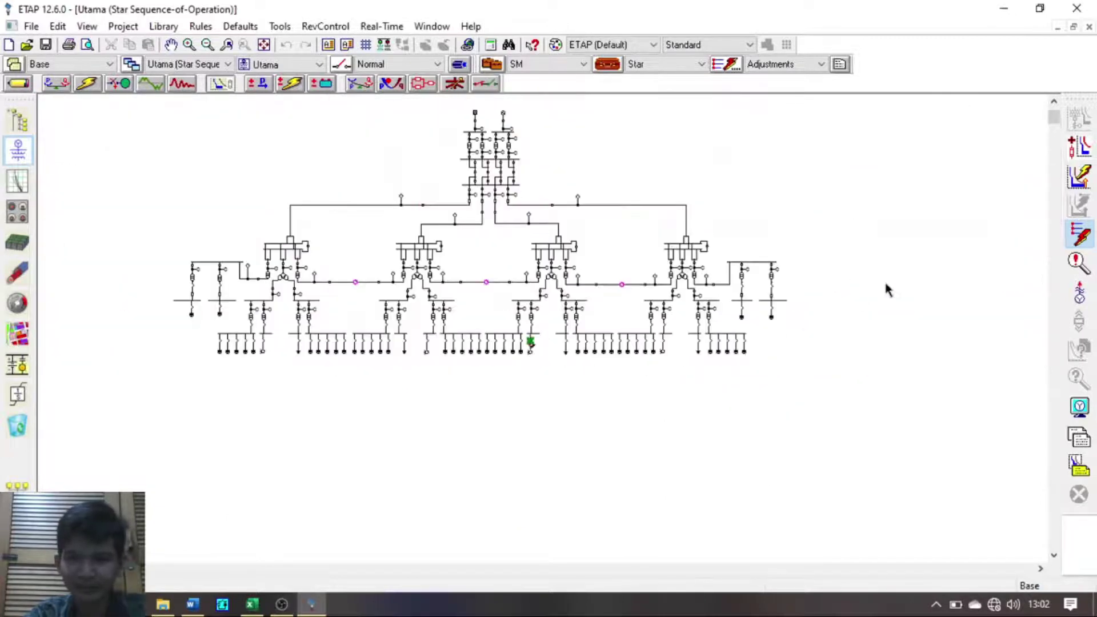
Step: Simulate a three-phase fault at the inner of the fourth bay's two outgoing lumped load feeders, and clear the results
{"action": "scroll", "coordinate": [832, 335], "scroll_direction": "up", "scroll_amount": 5}
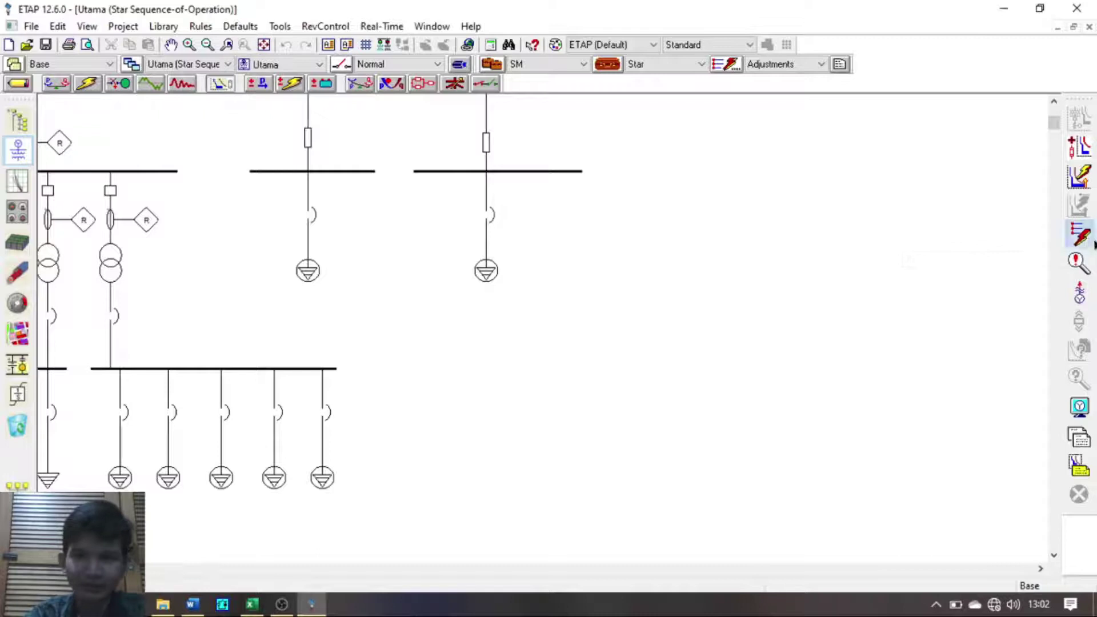
{"action": "left_click", "coordinate": [285, 185]}
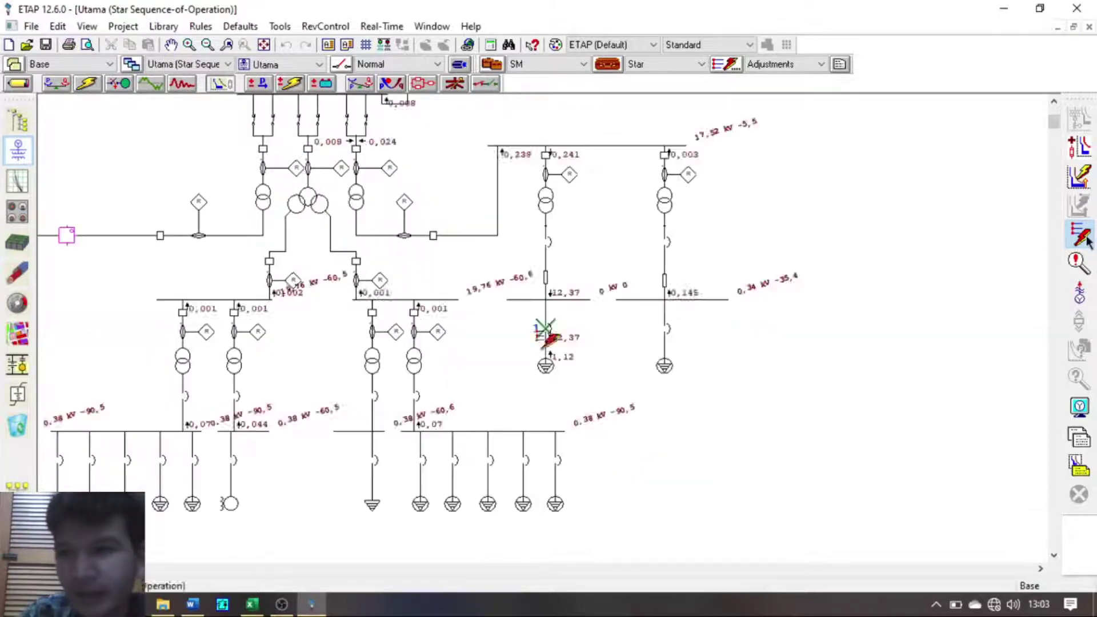
{"action": "left_click", "coordinate": [170, 45]}
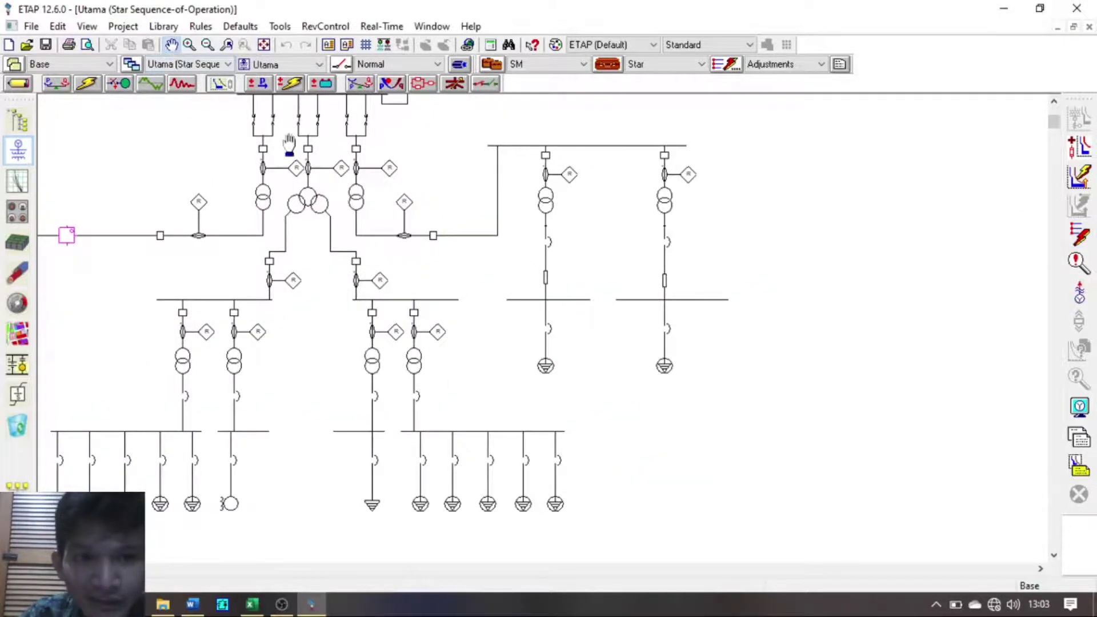
Step: Switch the Utama diagram to edit mode and select the first bay's outermost lumped load feeder
{"action": "scroll", "coordinate": [289, 144], "scroll_direction": "down", "scroll_amount": 5}
{"action": "scroll", "coordinate": [250, 117], "scroll_direction": "up", "scroll_amount": 5}
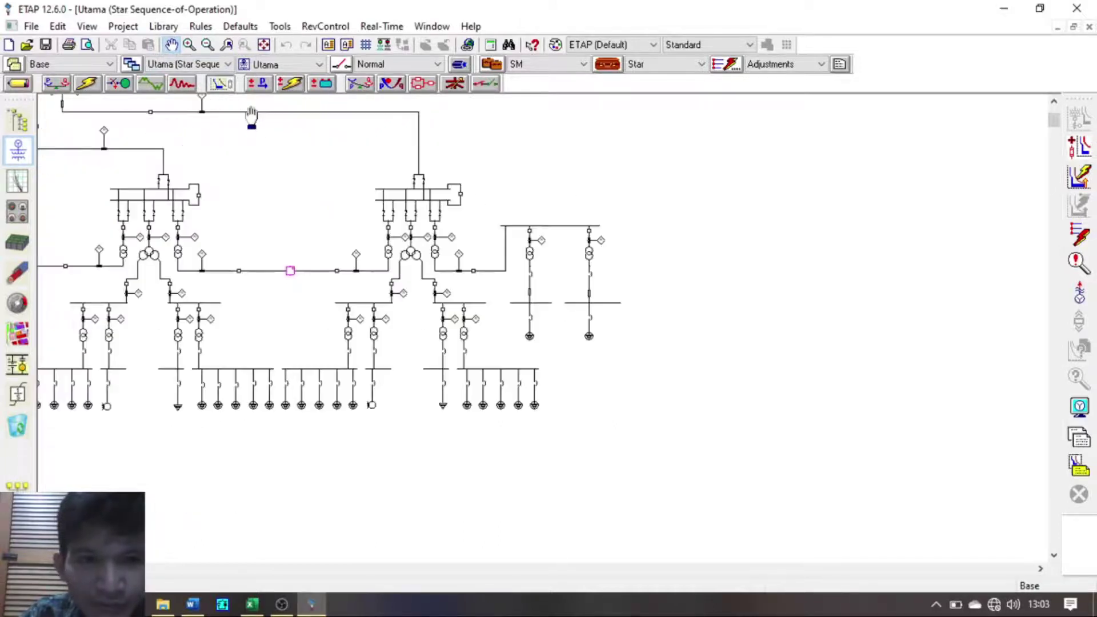
{"action": "left_click", "coordinate": [19, 84]}
{"action": "double_click", "coordinate": [551, 345]}
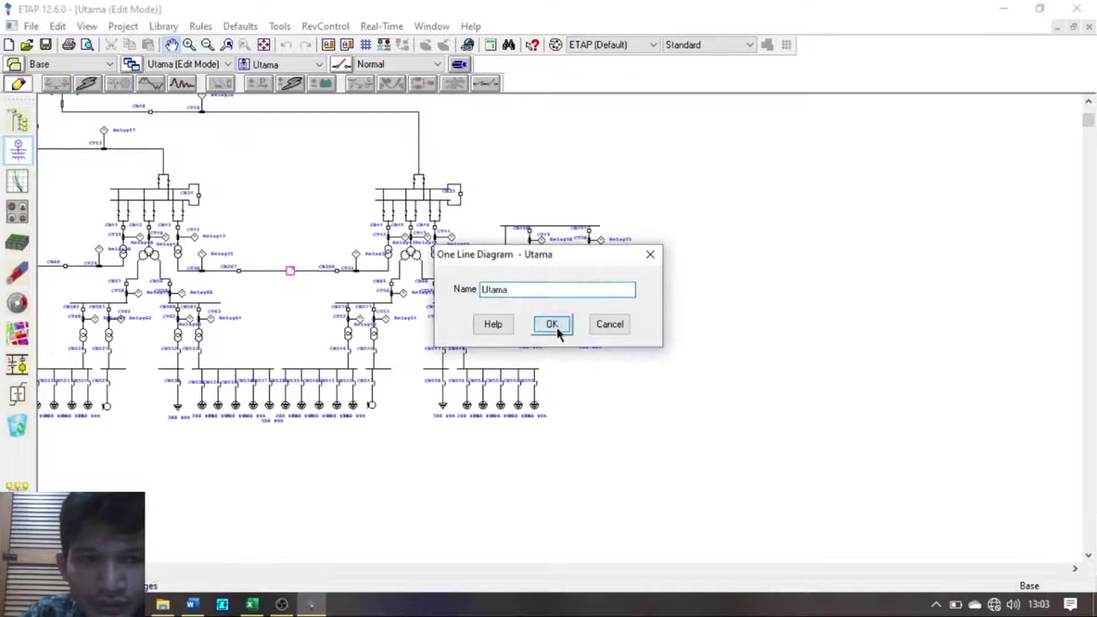
{"action": "left_click", "coordinate": [557, 330]}
{"action": "left_click", "coordinate": [172, 52]}
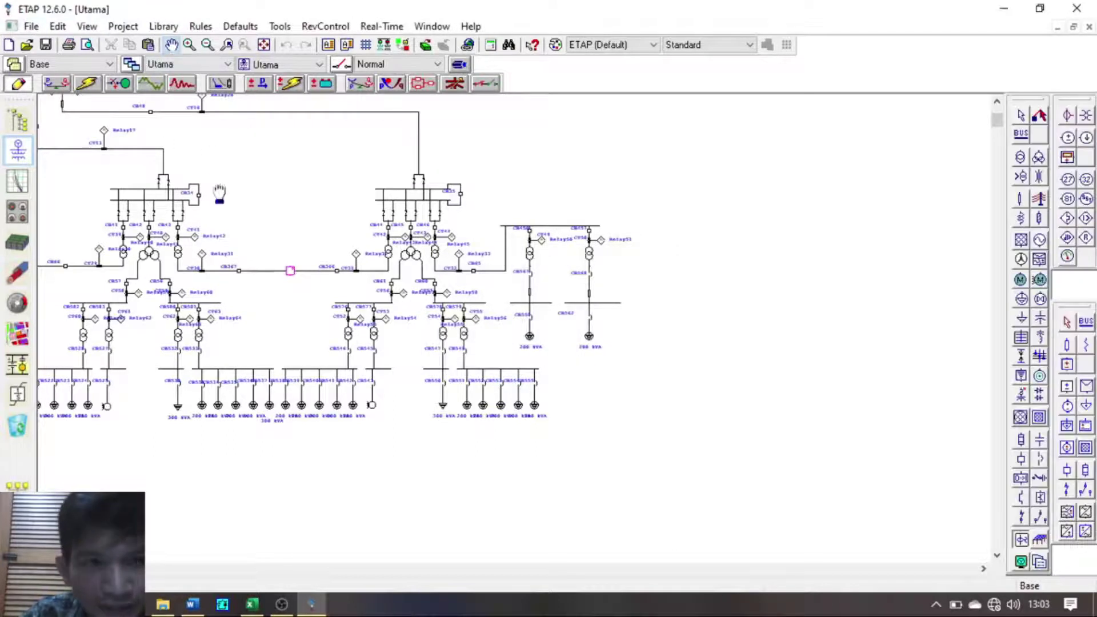
{"action": "left_click_drag", "start_coordinate": [219, 195], "coordinate": [895, 286]}
{"action": "left_click_drag", "start_coordinate": [206, 364], "coordinate": [365, 334]}
{"action": "left_click", "coordinate": [1019, 115]}
{"action": "left_click_drag", "start_coordinate": [282, 430], "coordinate": [260, 261]}
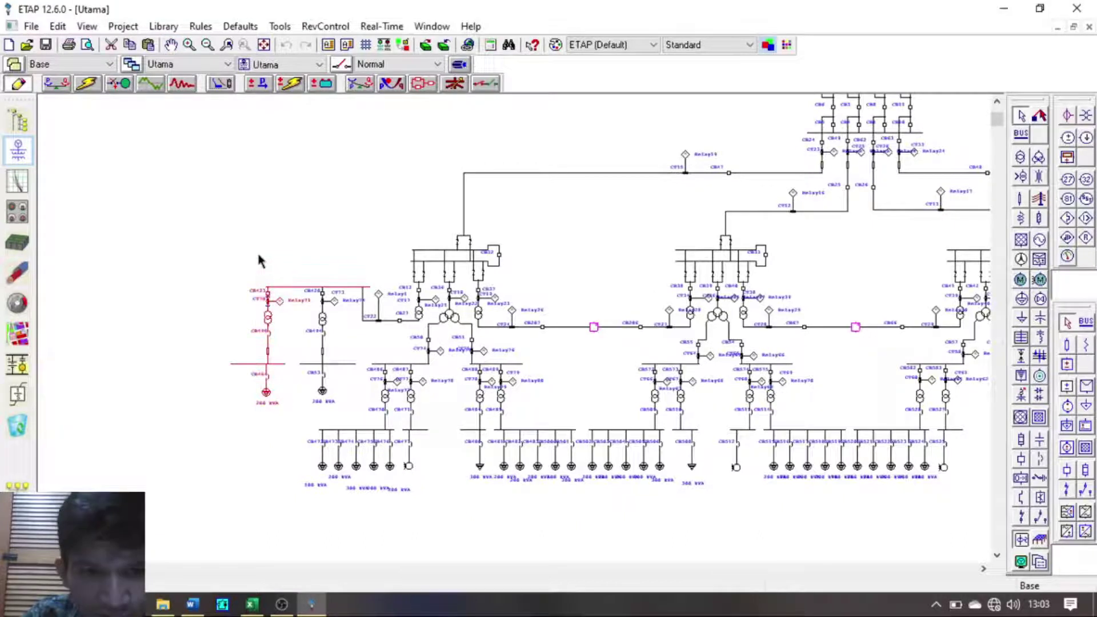
{"action": "left_click_drag", "start_coordinate": [359, 300], "coordinate": [345, 310]}
{"action": "left_click_drag", "start_coordinate": [282, 430], "coordinate": [260, 262]}
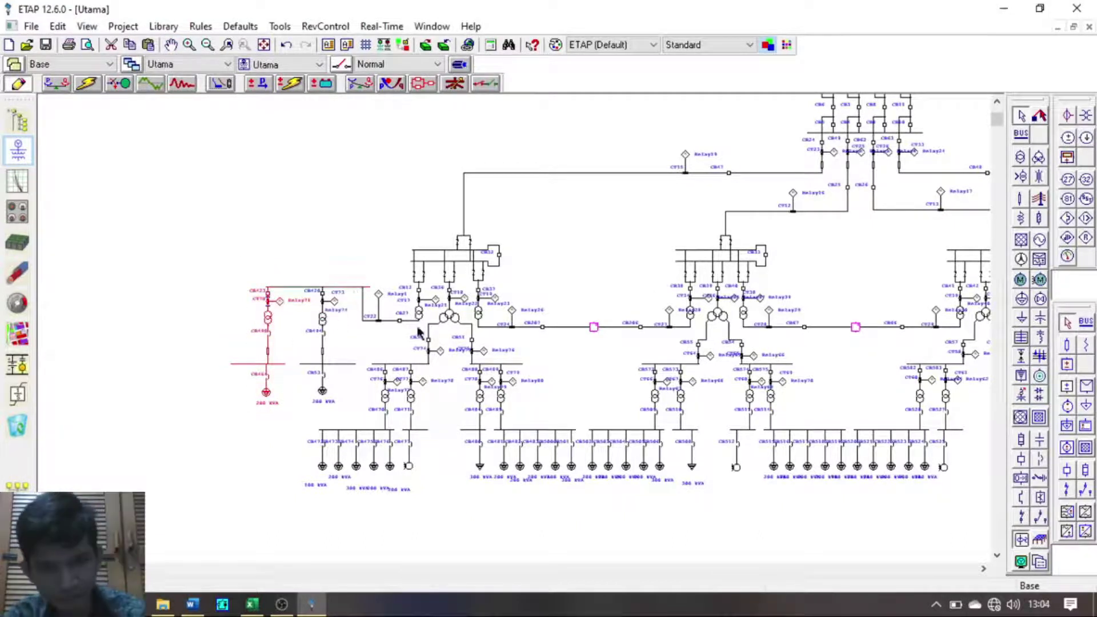
Step: Extend the selection through the first bay's busbar towards the grid busbar and create a Star view of that path
{"action": "scroll", "coordinate": [403, 290], "scroll_direction": "up", "scroll_amount": 1}
{"action": "double_click", "coordinate": [458, 260]}
{"action": "left_click", "coordinate": [609, 324]}
{"action": "left_click", "coordinate": [559, 233], "text": "ctrl"}
{"action": "left_click", "coordinate": [562, 210], "text": "ctrl"}
{"action": "left_click", "coordinate": [536, 195], "text": "ctrl"}
{"action": "left_click", "coordinate": [593, 219], "text": "ctrl"}
{"action": "scroll", "coordinate": [697, 122], "scroll_direction": "down", "scroll_amount": 1}
{"action": "left_click_drag", "start_coordinate": [223, 227], "coordinate": [497, 300]}
{"action": "left_click", "coordinate": [221, 83]}
{"action": "left_click", "coordinate": [547, 384]}
{"action": "left_click", "coordinate": [1084, 119]}
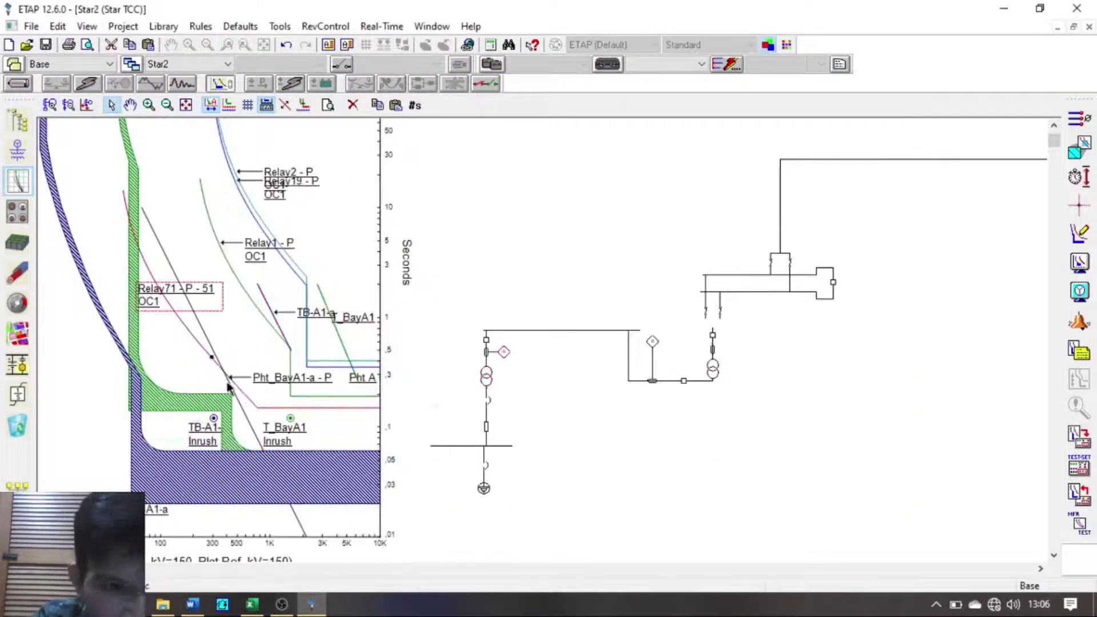
Step: Adjust the Relay71 and Relay21 phase curves in the Star2 plot and measure the time differences between successive curves
{"action": "left_click", "coordinate": [179, 519]}
{"action": "left_click", "coordinate": [135, 273]}
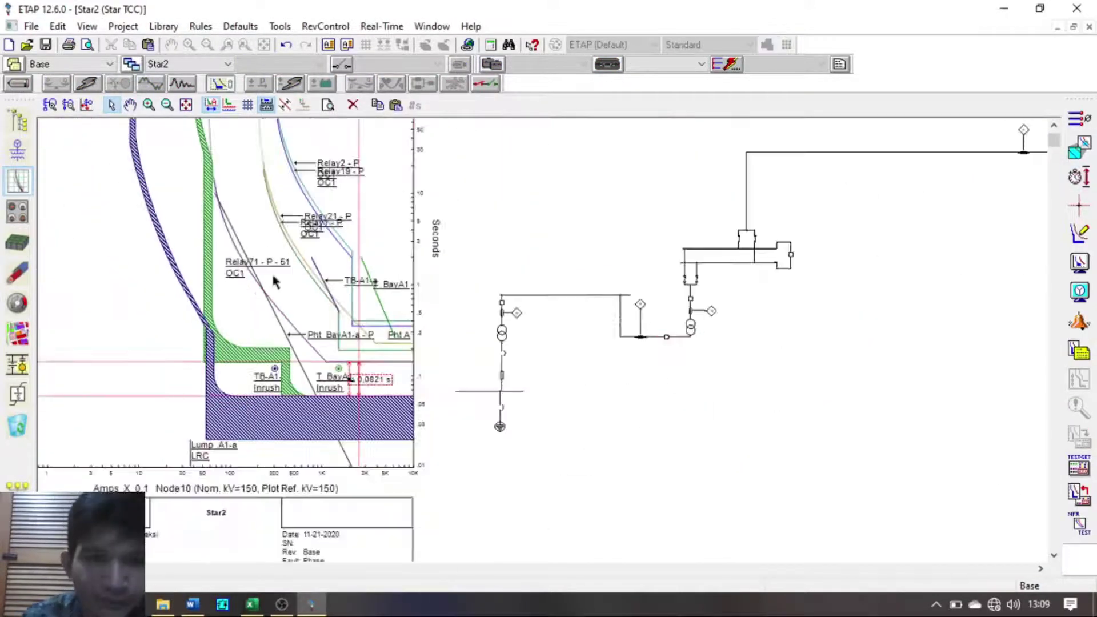
{"action": "double_click", "coordinate": [273, 281]}
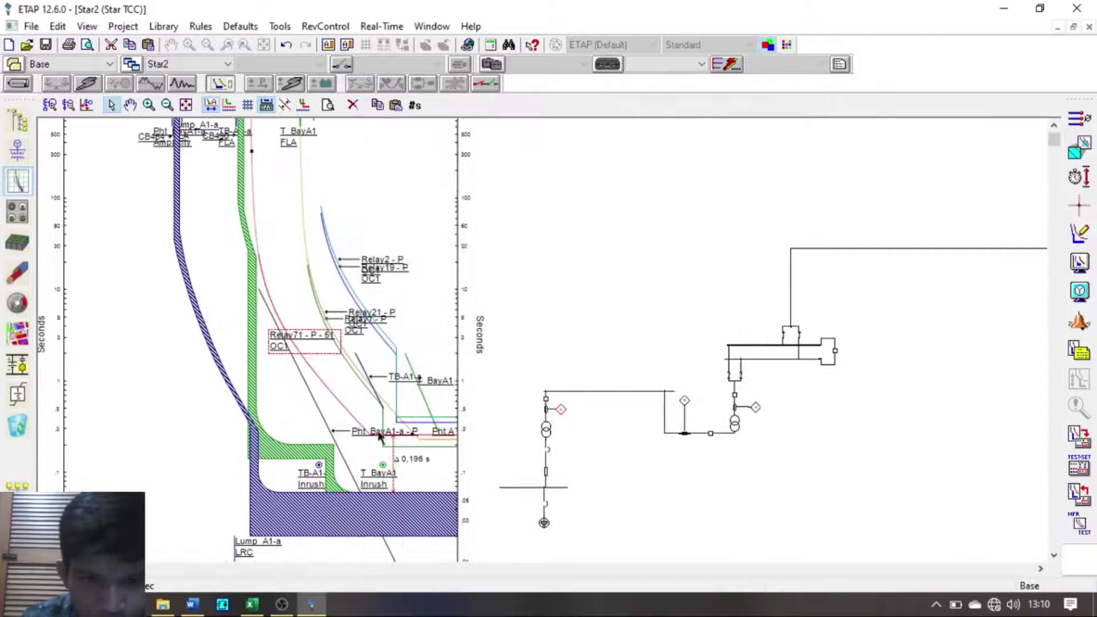
{"action": "mouse_move", "coordinate": [309, 473]}
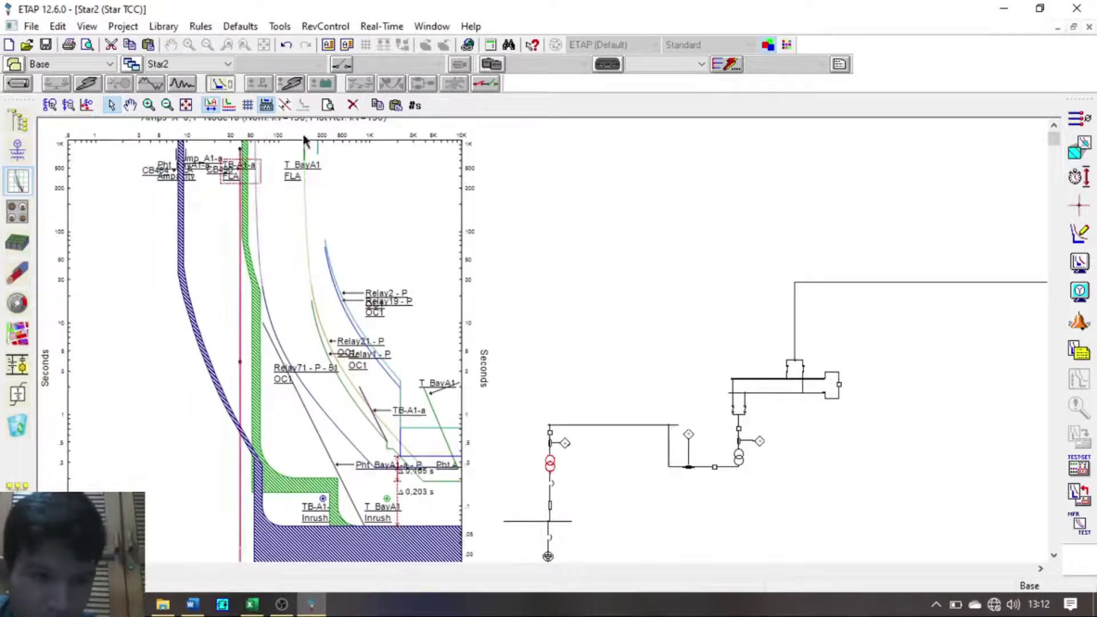
{"action": "left_click", "coordinate": [247, 204]}
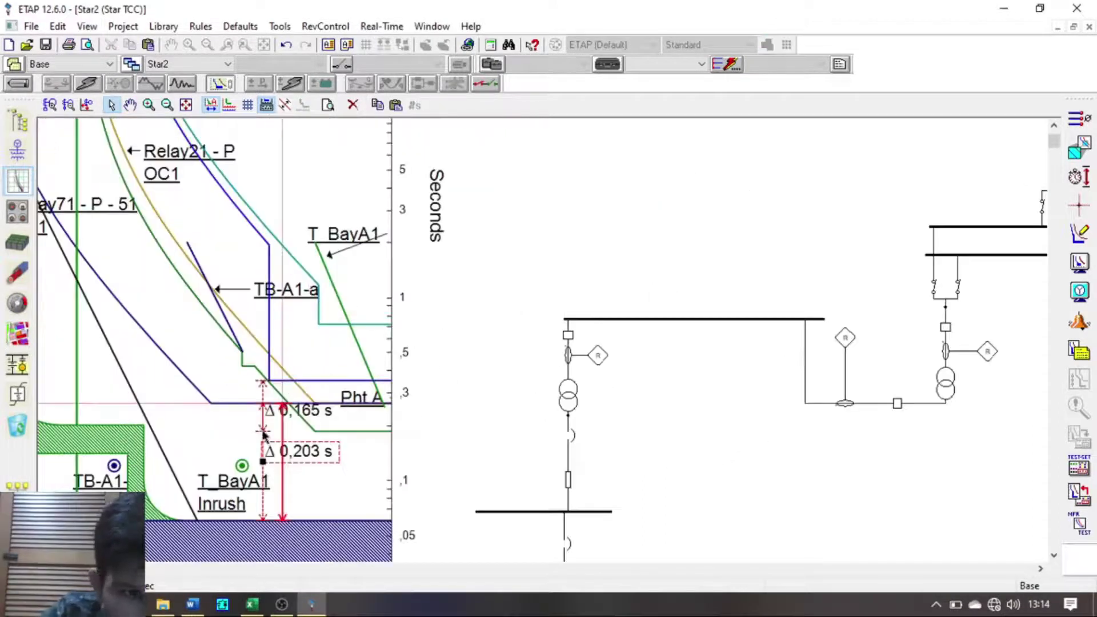
{"action": "left_click", "coordinate": [218, 322]}
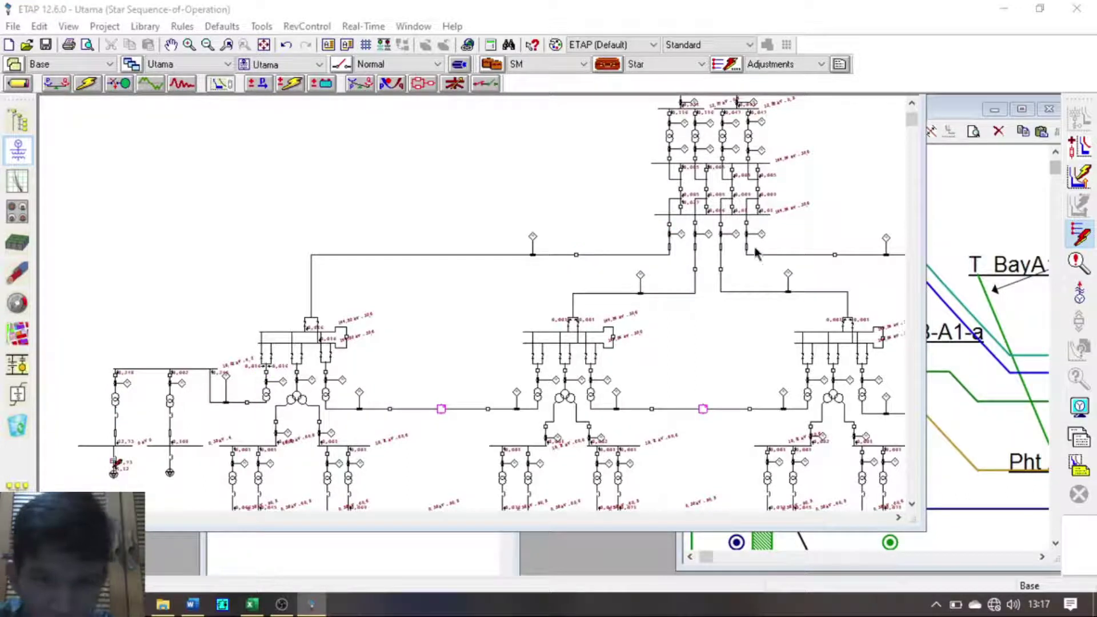
Step: Adjust the phase curves of Relay2, Relay19 and Relay1 in the Star2 plot to grade the upstream protection
{"action": "left_click", "coordinate": [950, 154]}
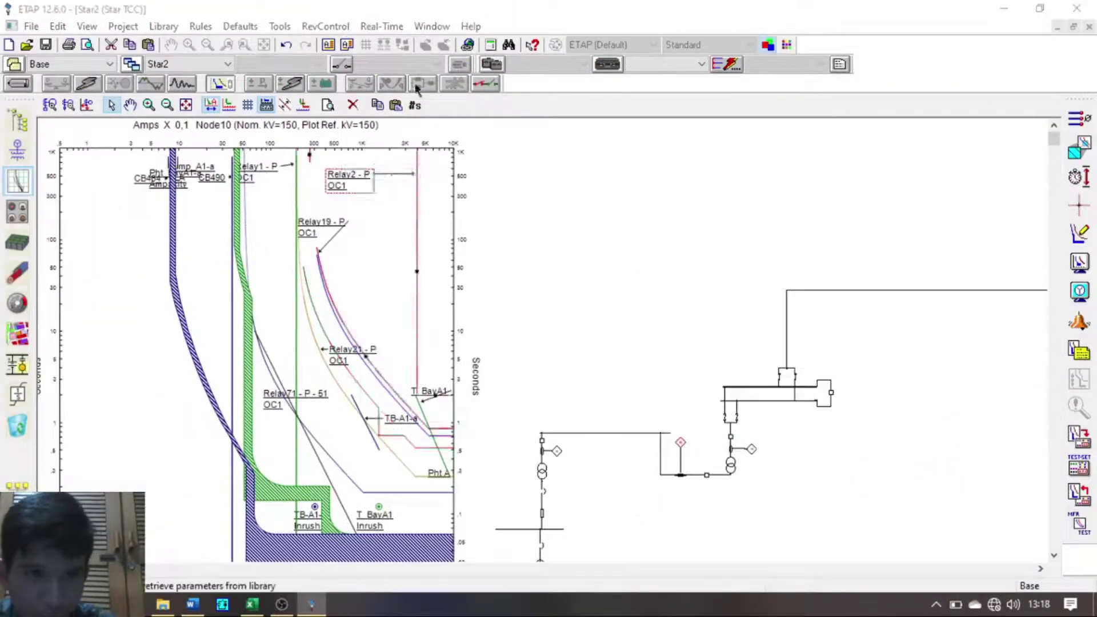
{"action": "left_click", "coordinate": [60, 83]}
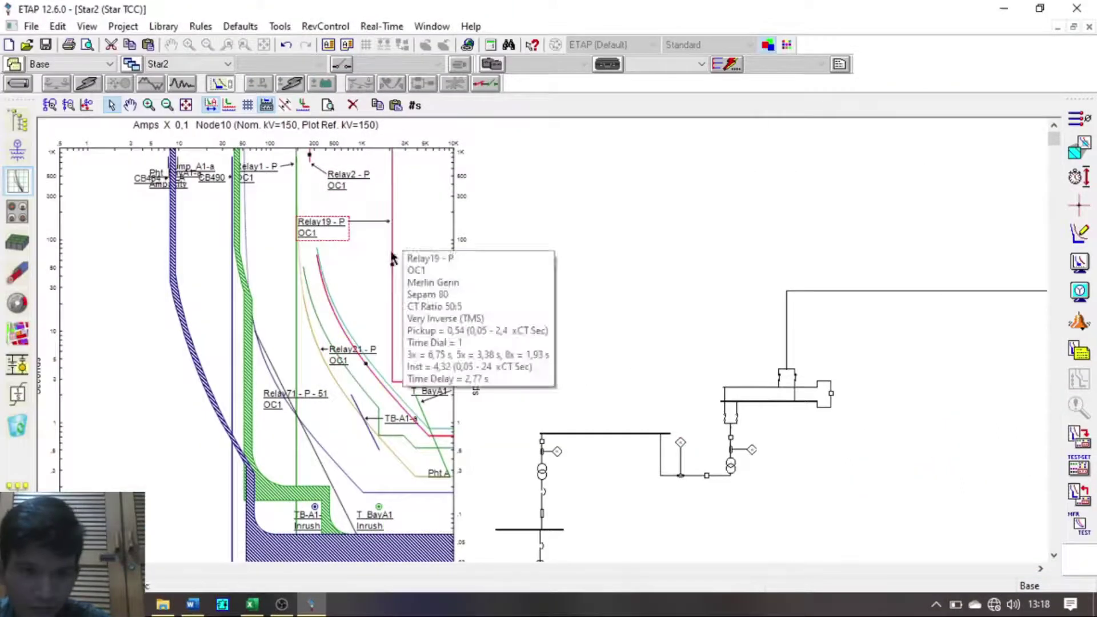
{"action": "double_click", "coordinate": [392, 252]}
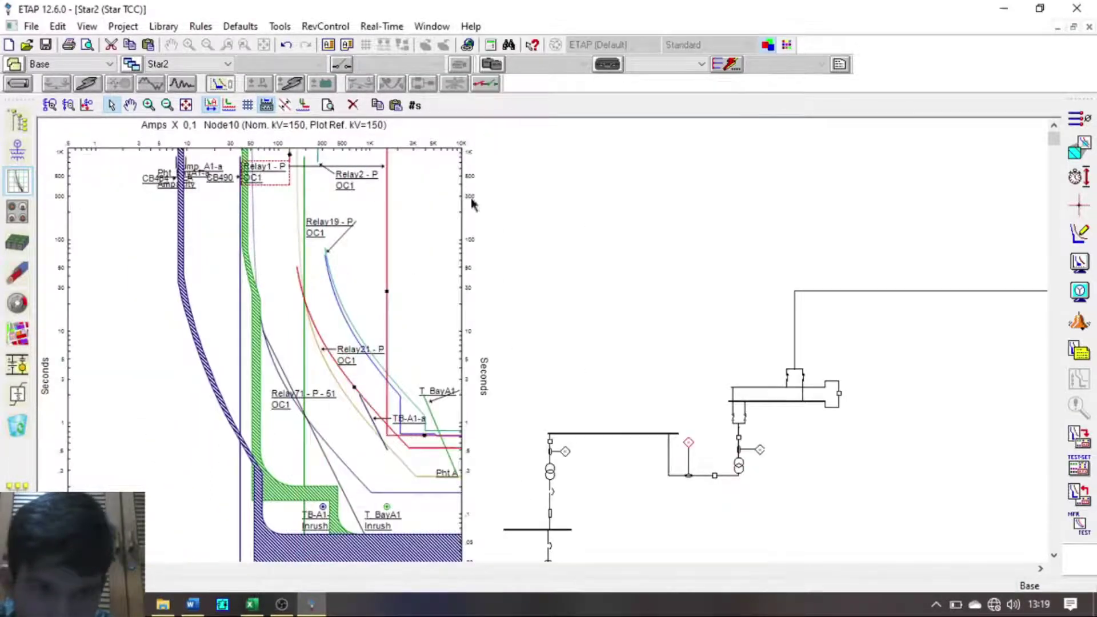
{"action": "left_click", "coordinate": [27, 185]}
Step: Set Relay1's phase overcurrent time dial to 0.4 from the Utama diagram and return to the Star2 plot
{"action": "left_click", "coordinate": [17, 149]}
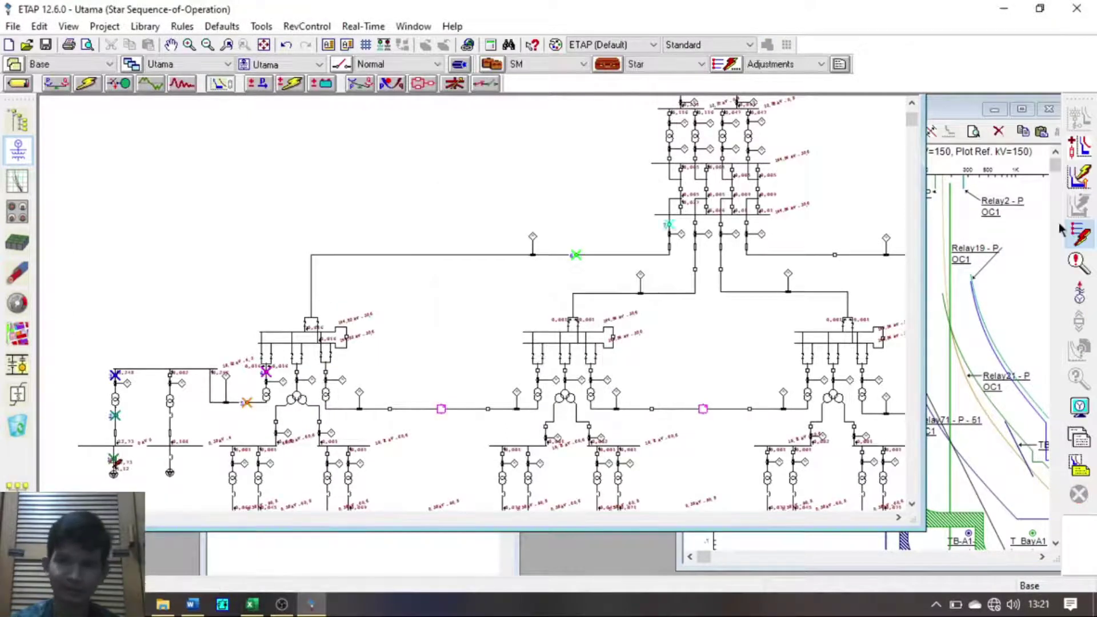
{"action": "double_click", "coordinate": [283, 382]}
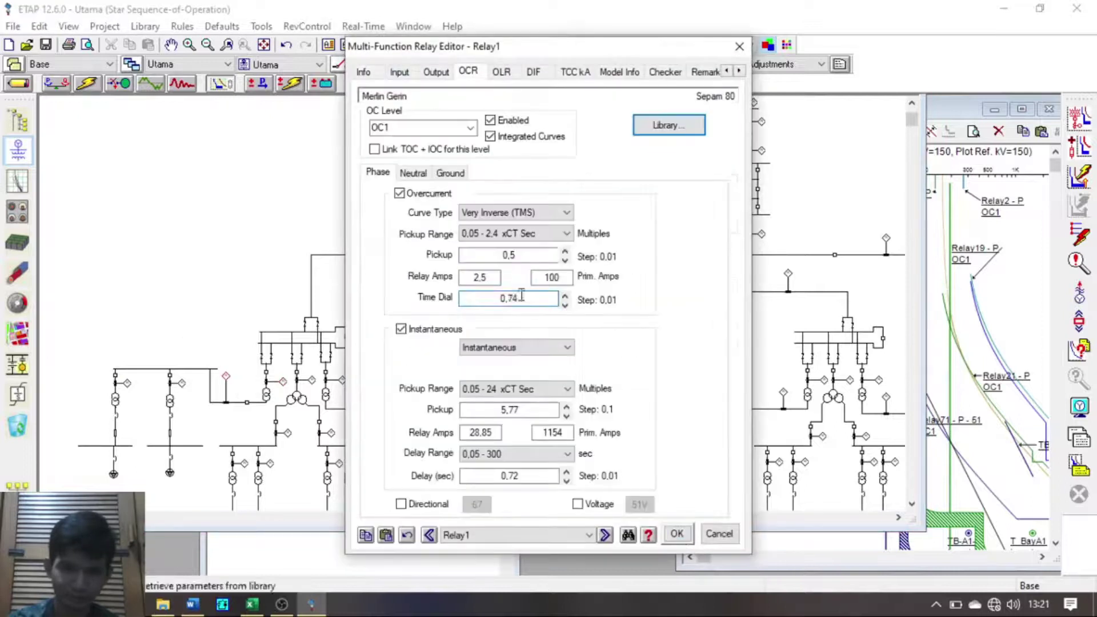
{"action": "left_click", "coordinate": [683, 533]}
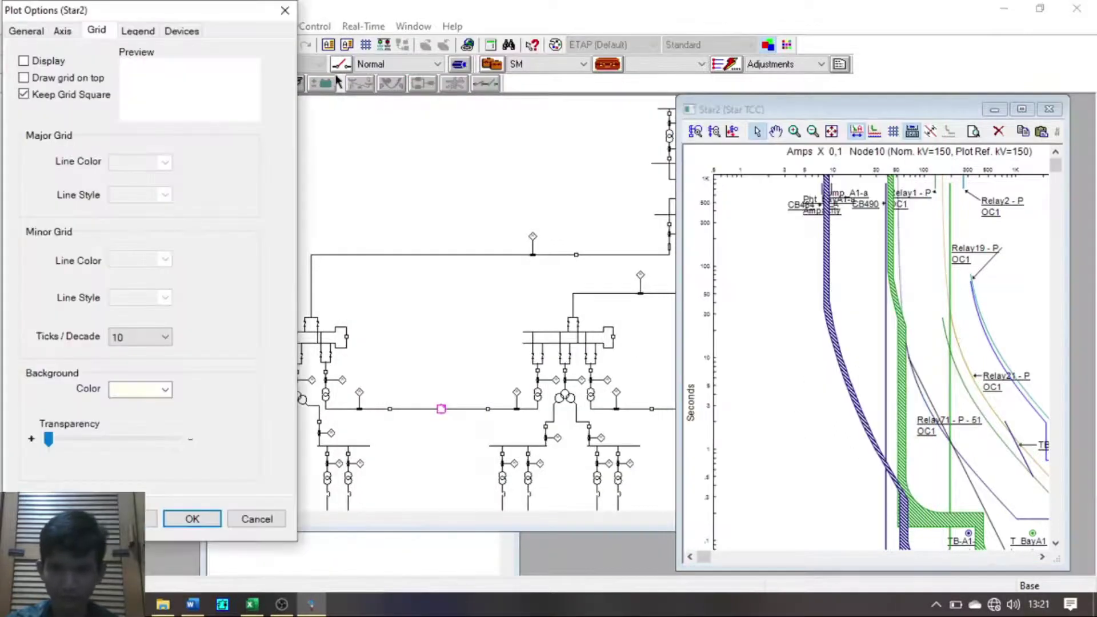
{"action": "left_click", "coordinate": [285, 10]}
{"action": "left_click", "coordinate": [1022, 109]}
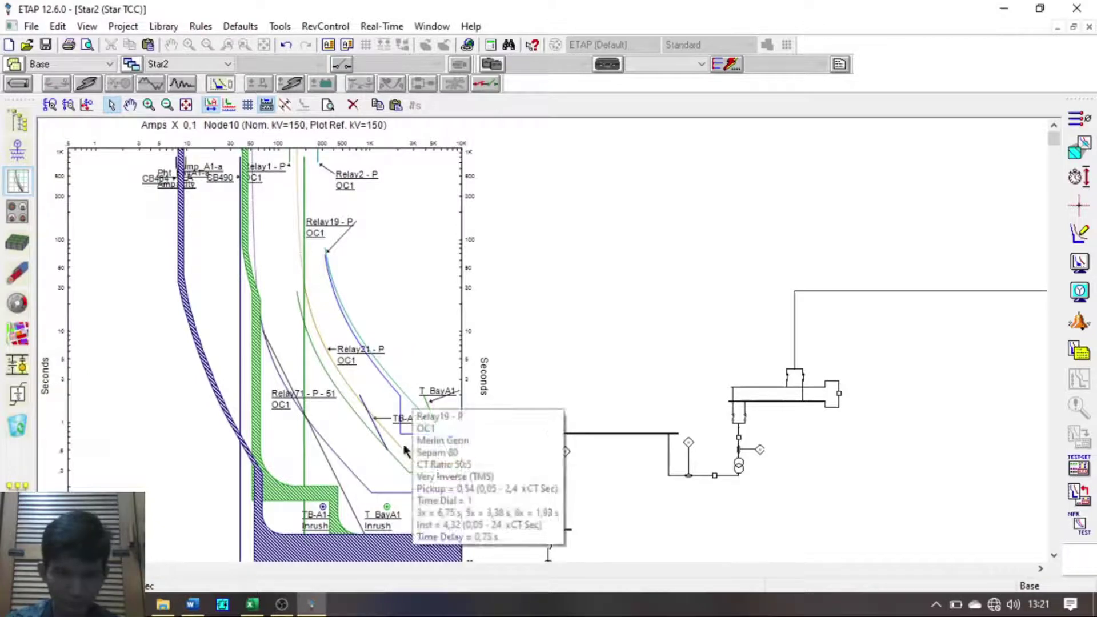
Step: Compare the phase curves of Relay1, Relay71 and Relay21 in the Star2 plot
{"action": "left_click", "coordinate": [417, 477]}
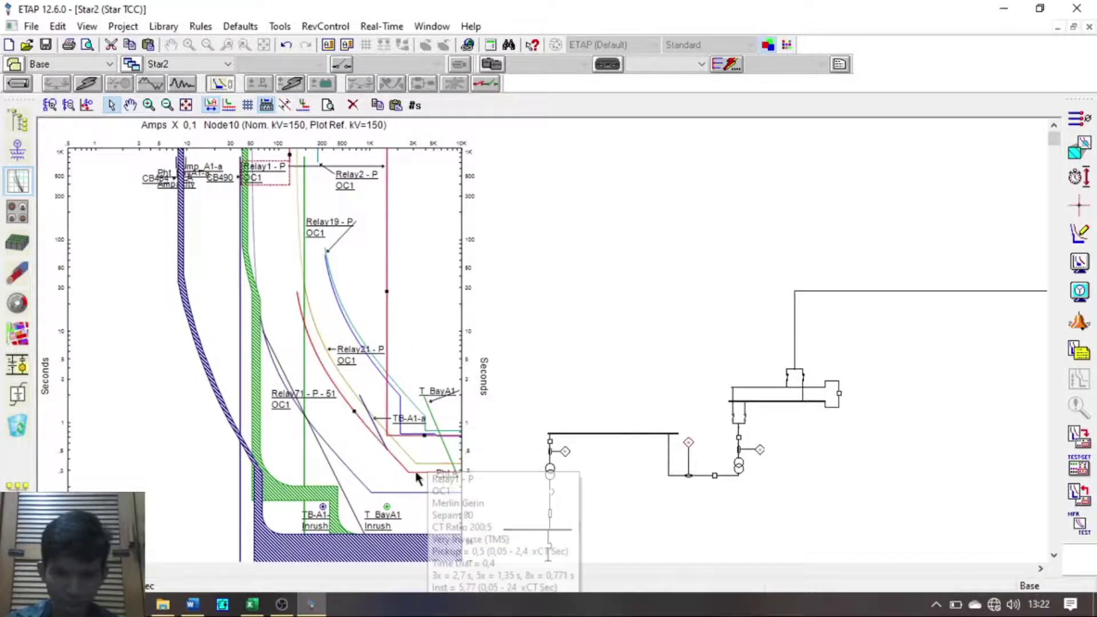
{"action": "left_click", "coordinate": [416, 496]}
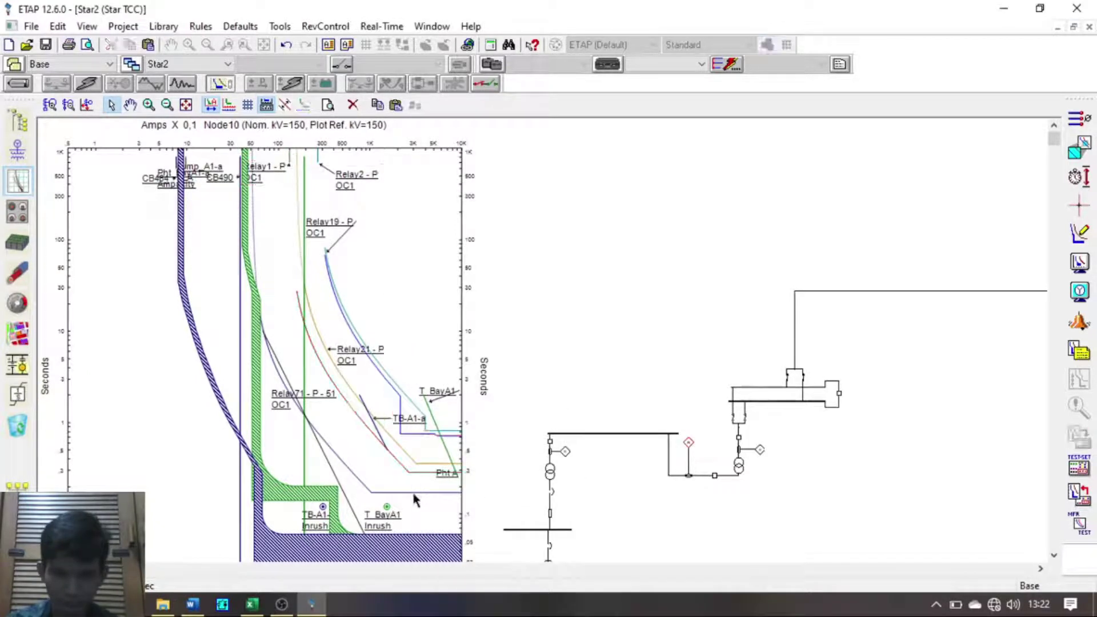
{"action": "left_click", "coordinate": [413, 493]}
{"action": "left_click", "coordinate": [416, 466]}
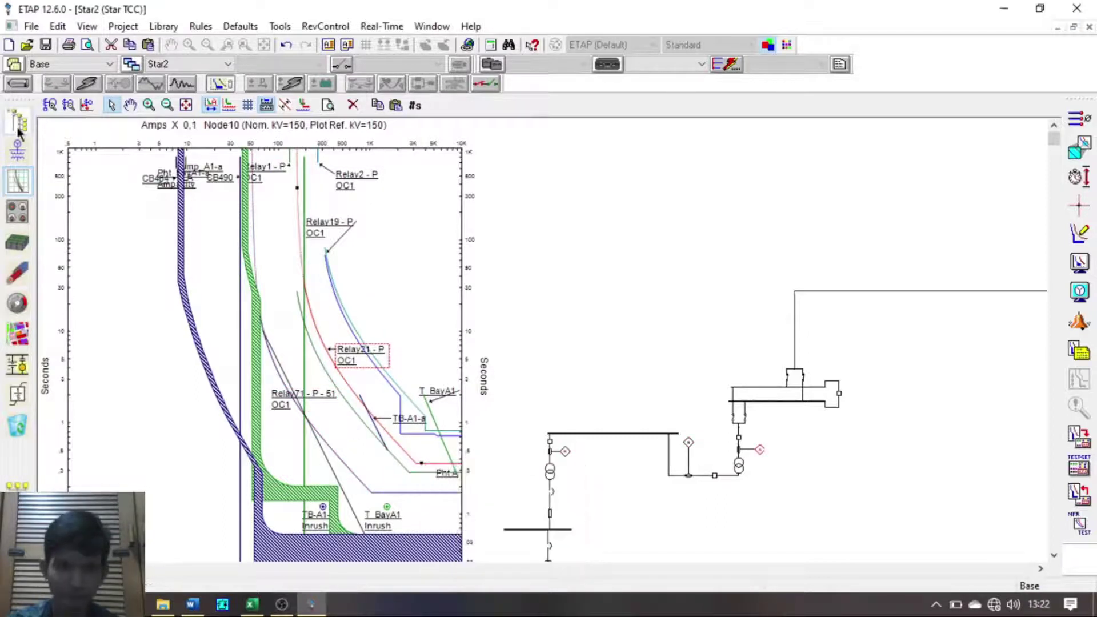
Step: Simulate a three-phase fault at the lumped load of the first bay's outermost feeder and follow the breaker sequence
{"action": "left_click", "coordinate": [1080, 234]}
{"action": "left_click", "coordinate": [1081, 237]}
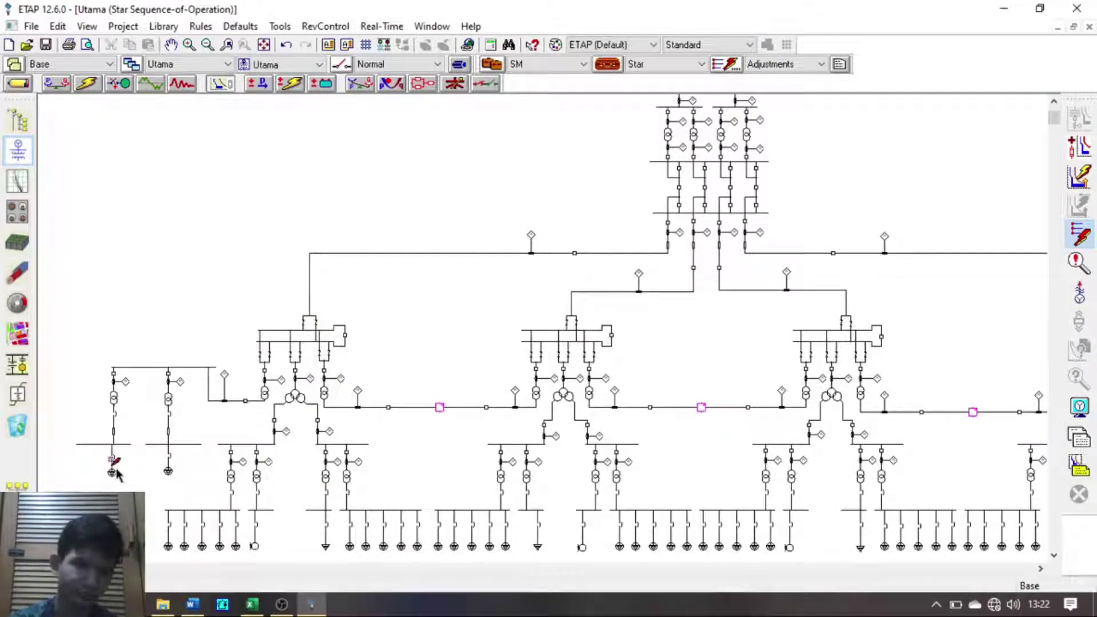
{"action": "left_click", "coordinate": [113, 462]}
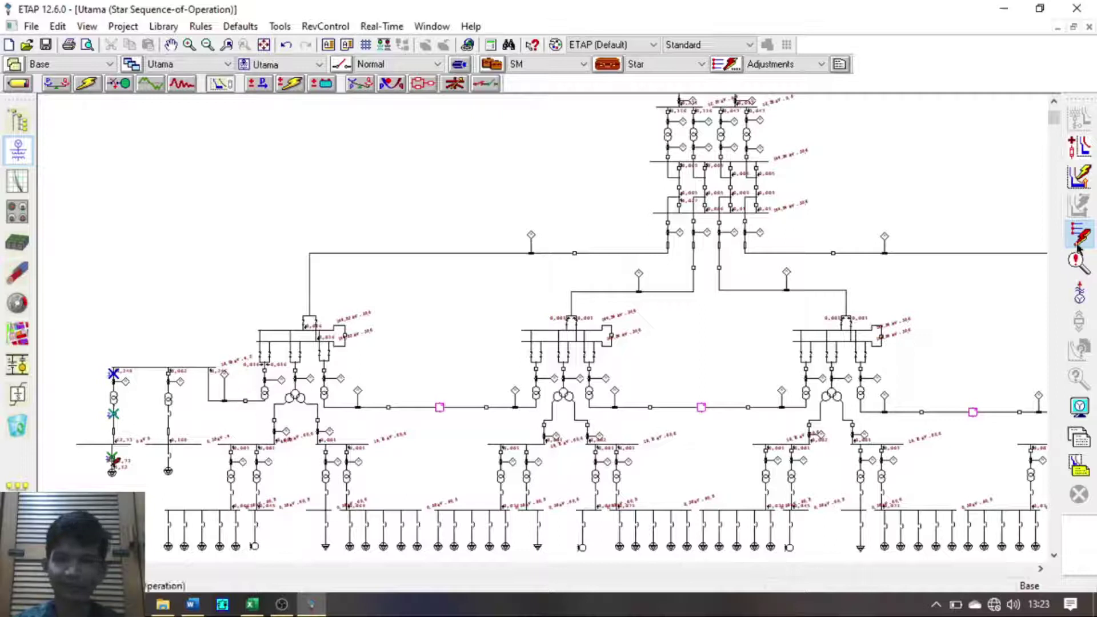
Step: Clear the fault results and select the second bay's static load feeder with its upstream transformers
{"action": "left_click", "coordinate": [311, 433]}
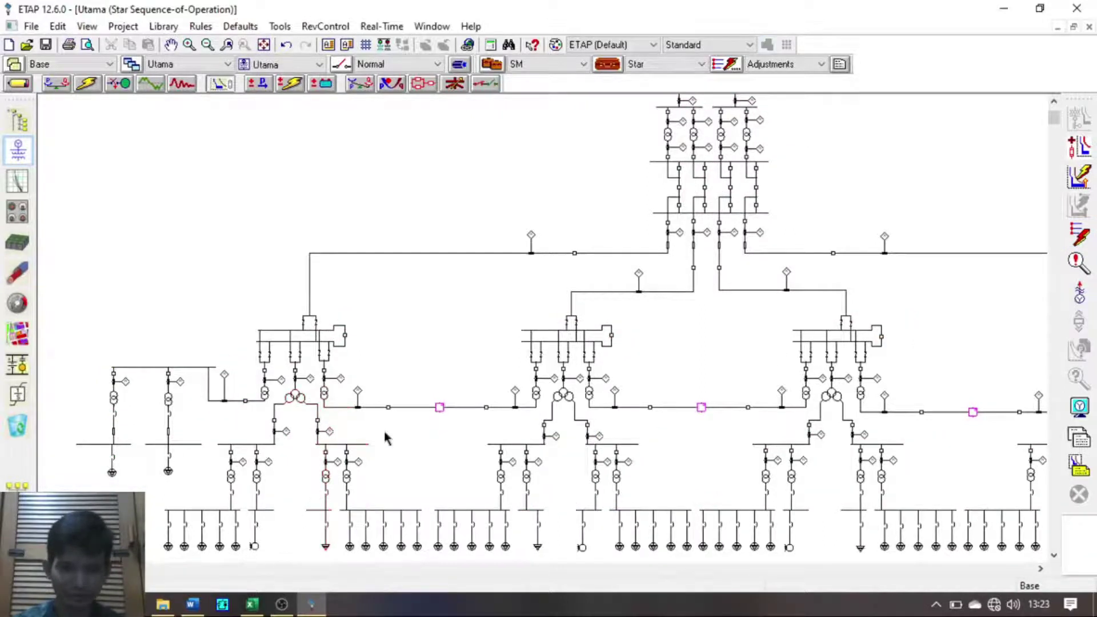
{"action": "scroll", "coordinate": [320, 502], "scroll_direction": "right", "scroll_amount": 3}
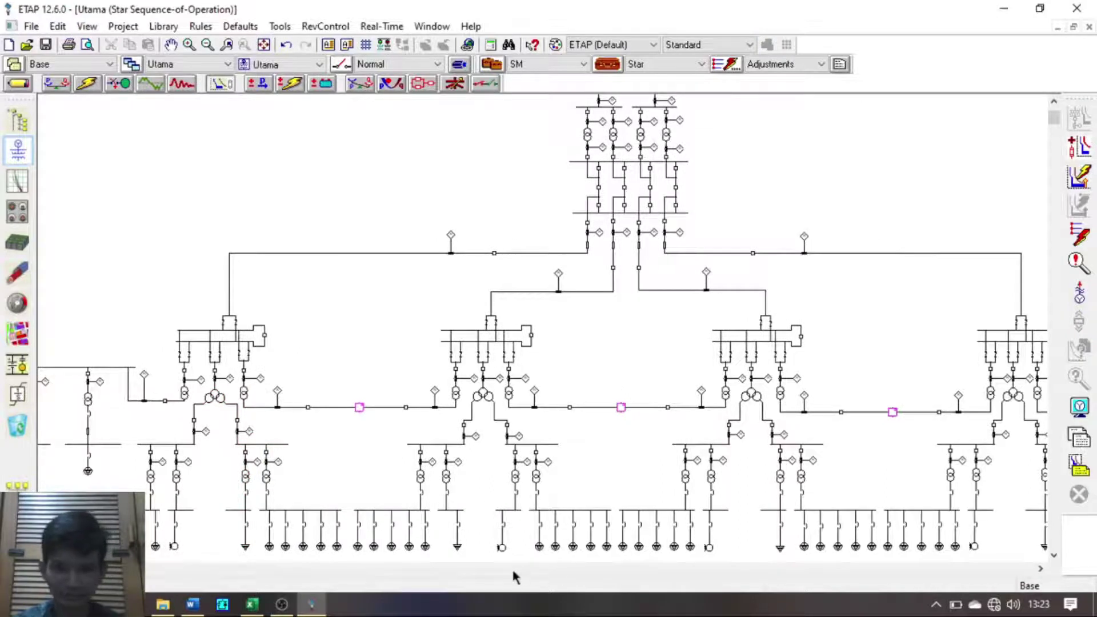
{"action": "left_click", "coordinate": [460, 524]}
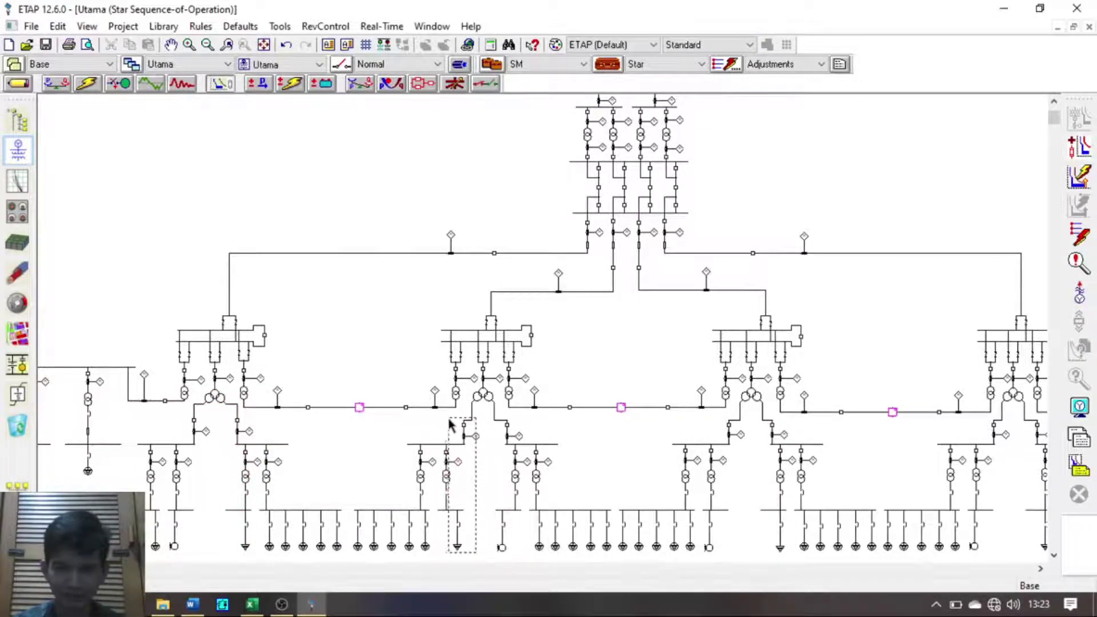
{"action": "scroll", "coordinate": [486, 401], "scroll_direction": "up", "scroll_amount": 2}
{"action": "left_click", "coordinate": [482, 289]}
{"action": "right_click", "coordinate": [735, 147]}
{"action": "left_click", "coordinate": [783, 372]}
{"action": "left_click_drag", "start_coordinate": [535, 327], "coordinate": [529, 143]}
{"action": "left_click", "coordinate": [171, 45]}
{"action": "left_click_drag", "start_coordinate": [455, 169], "coordinate": [472, 335]}
Step: Extend the selection along the second bay's incoming line to the grid busbar and create a Star view
{"action": "left_click", "coordinate": [656, 184]}
{"action": "left_click", "coordinate": [171, 45]}
{"action": "left_click_drag", "start_coordinate": [620, 149], "coordinate": [602, 290]}
{"action": "left_click", "coordinate": [170, 45]}
{"action": "left_click_drag", "start_coordinate": [663, 154], "coordinate": [567, 358]}
{"action": "left_click_drag", "start_coordinate": [756, 199], "coordinate": [807, 272]}
{"action": "left_click", "coordinate": [1079, 147]}
{"action": "left_click_drag", "start_coordinate": [101, 436], "coordinate": [480, 377]}
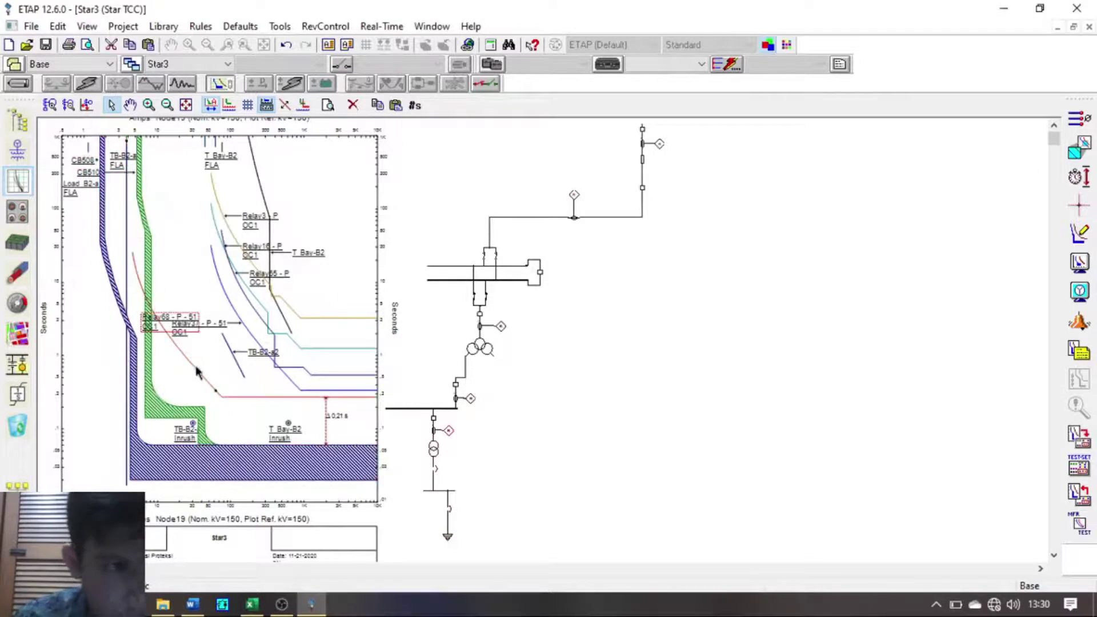
Step: Adjust the Star3 plot's relay curves so that Relay68 and the relays upstream are graded in time
{"action": "mouse_move", "coordinate": [320, 350]}
{"action": "left_mouse_down"}
{"action": "mouse_move", "coordinate": [314, 365]}
{"action": "mouse_move", "coordinate": [333, 372]}
{"action": "mouse_move", "coordinate": [311, 325]}
{"action": "left_mouse_up"}
{"action": "left_click", "coordinate": [333, 390]}
{"action": "left_click_drag", "start_coordinate": [215, 145], "coordinate": [174, 145]}
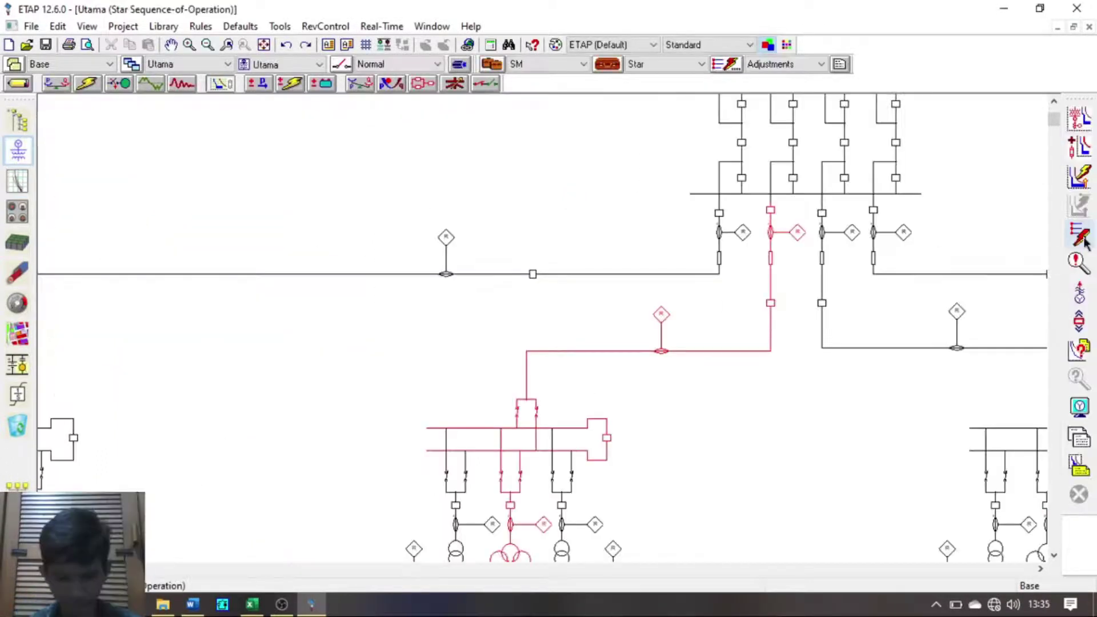
Step: Simulate a three-phase fault on the second bay's static load feeder, follow the tripping order upstream, and clear the results
{"action": "left_click", "coordinate": [171, 44]}
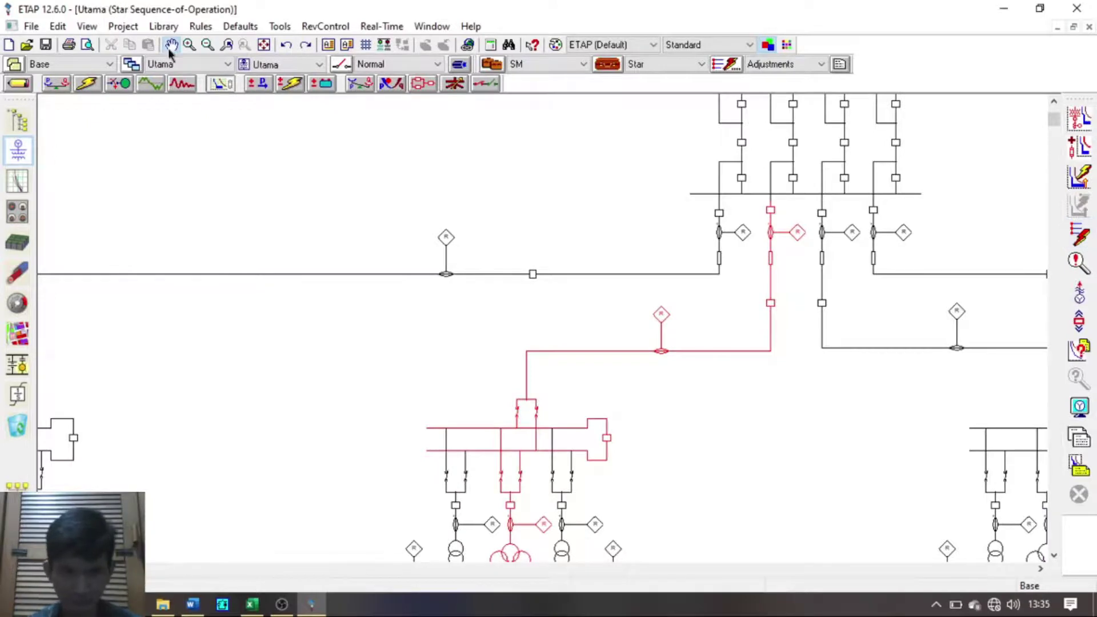
{"action": "scroll", "coordinate": [854, 447], "scroll_direction": "down", "scroll_amount": 3}
{"action": "scroll", "coordinate": [407, 268], "scroll_direction": "up", "scroll_amount": 4}
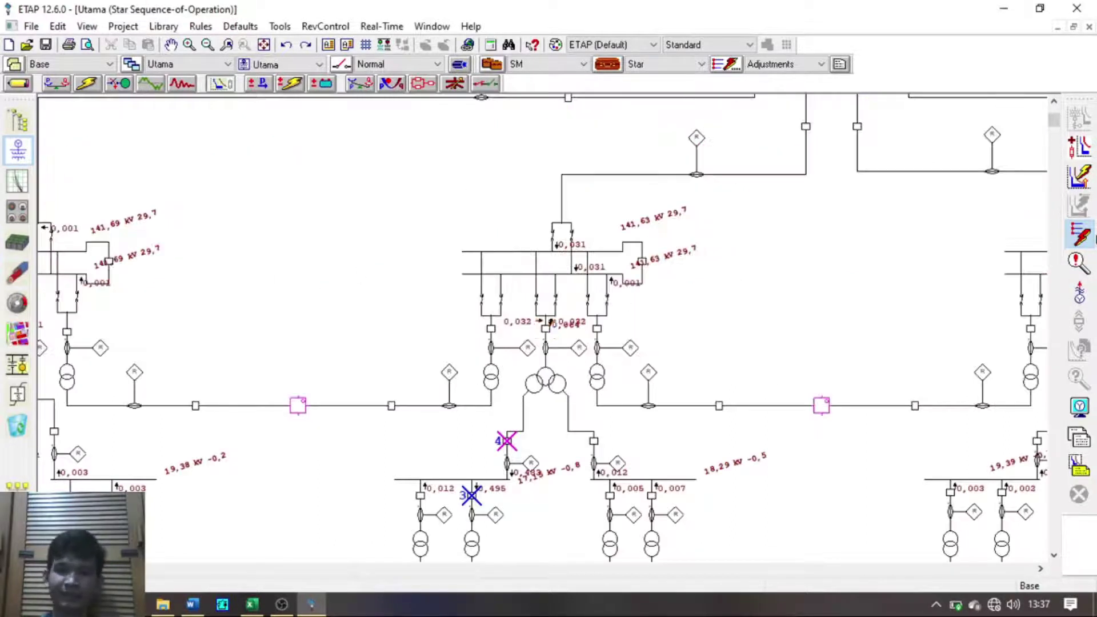
{"action": "left_click", "coordinate": [1081, 234]}
Step: Select the path from the third bay's motor feeder up to the grid busbar and create a Star view of it
{"action": "left_click_drag", "start_coordinate": [674, 335], "coordinate": [522, 334]}
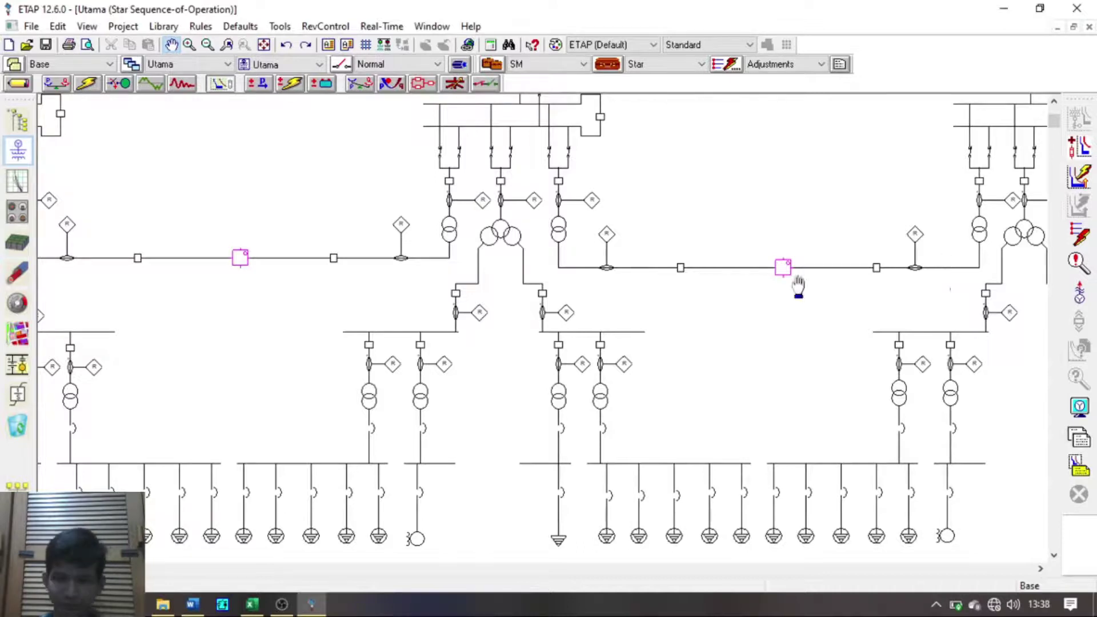
{"action": "left_click", "coordinate": [17, 84]}
{"action": "left_click", "coordinate": [221, 83]}
{"action": "left_click", "coordinate": [171, 44]}
{"action": "left_click_drag", "start_coordinate": [282, 378], "coordinate": [368, 365]}
{"action": "left_click", "coordinate": [172, 44]}
{"action": "left_click_drag", "start_coordinate": [516, 299], "coordinate": [583, 263]}
{"action": "left_click", "coordinate": [171, 45]}
{"action": "left_click_drag", "start_coordinate": [597, 188], "coordinate": [610, 427]}
{"action": "left_click", "coordinate": [171, 44]}
{"action": "left_click_drag", "start_coordinate": [387, 189], "coordinate": [436, 304]}
{"action": "left_click", "coordinate": [1078, 118]}
Step: Grade the Relay62 curve above the downstream breaker curves in the Star4 plot and measure the time differences between the relays
{"action": "left_click", "coordinate": [150, 104]}
{"action": "left_click", "coordinate": [547, 427]}
{"action": "left_click", "coordinate": [548, 428]}
{"action": "left_click", "coordinate": [111, 105]}
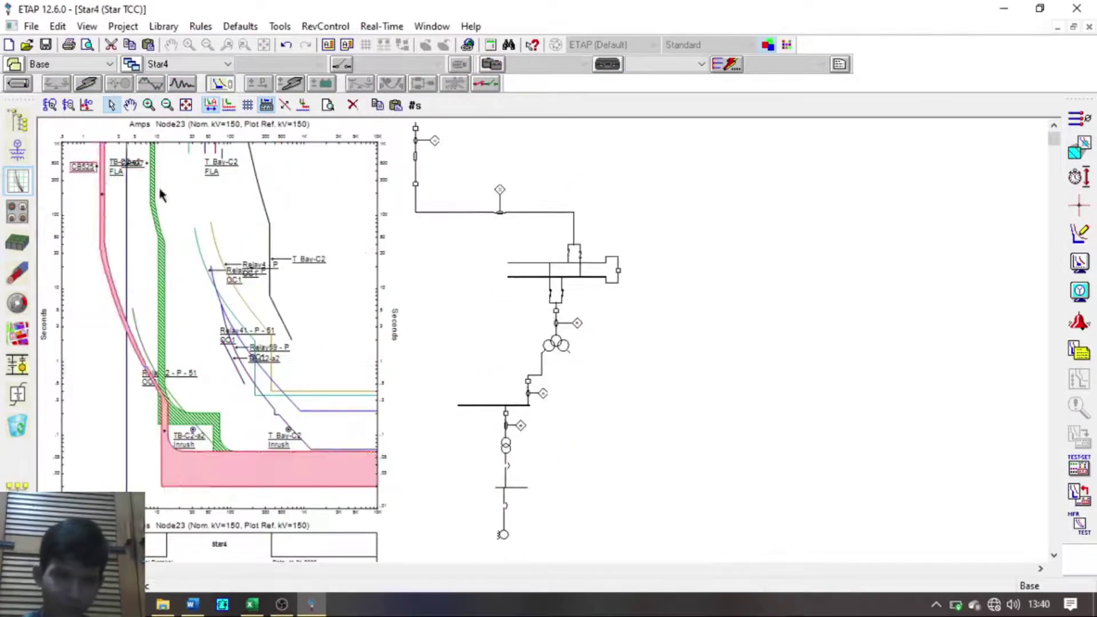
{"action": "left_click", "coordinate": [520, 425]}
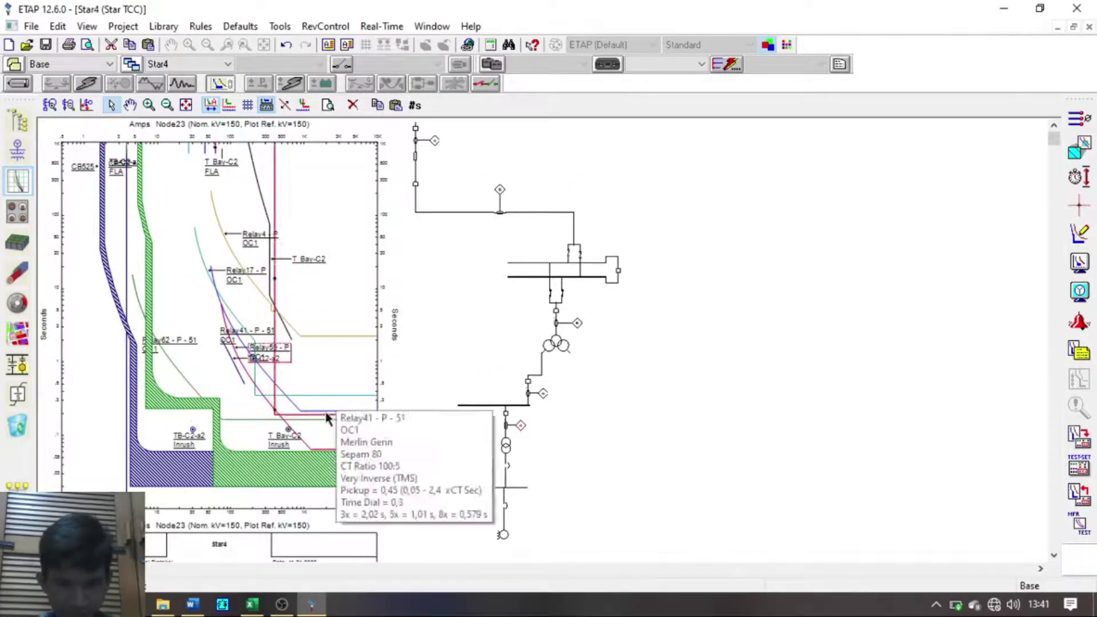
{"action": "left_click", "coordinate": [1075, 177]}
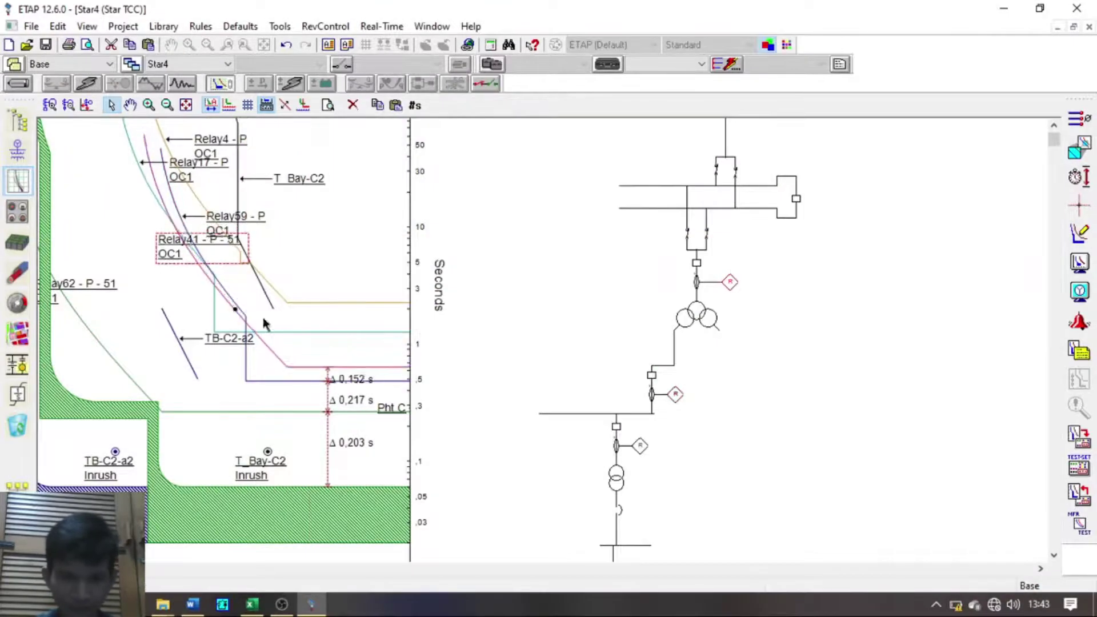
{"action": "scroll", "coordinate": [260, 223], "scroll_direction": "down", "scroll_amount": 5}
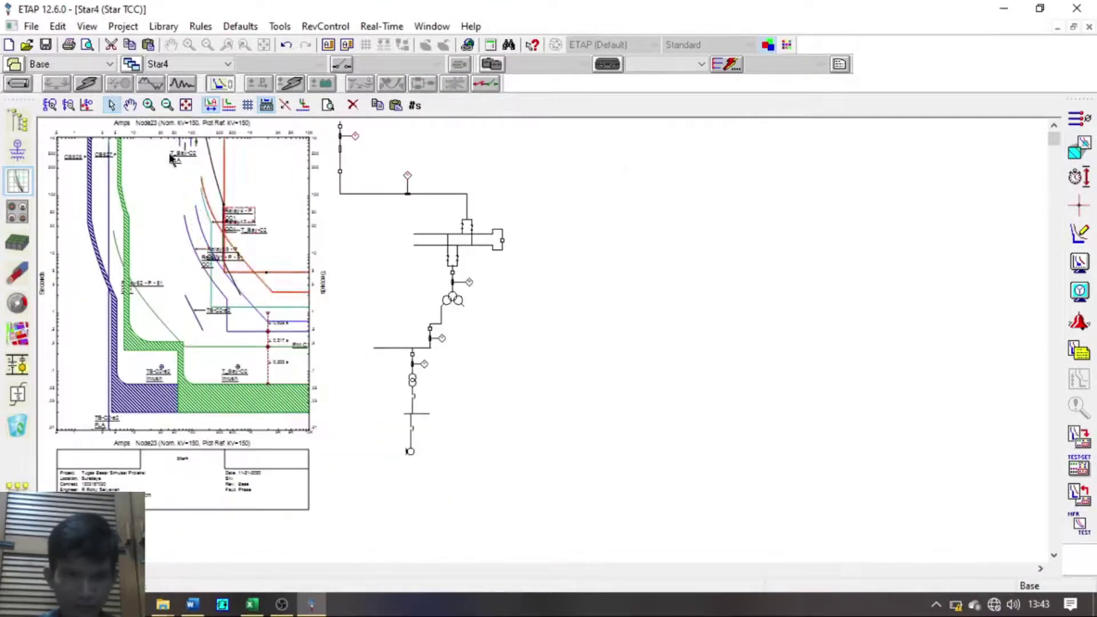
{"action": "scroll", "coordinate": [676, 371], "scroll_direction": "up", "scroll_amount": 3}
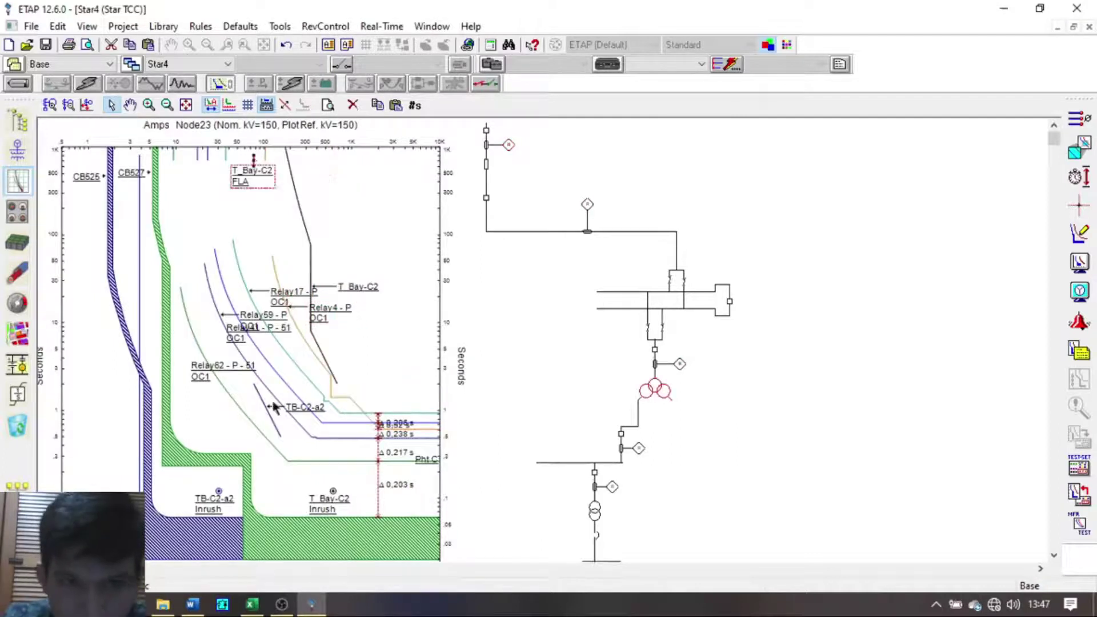
Step: Rearrange the Relay17, Relay4 and Relay41 labels in the Star4 plot and space out the upstream curves
{"action": "left_click_drag", "start_coordinate": [294, 292], "coordinate": [214, 266]}
{"action": "left_click_drag", "start_coordinate": [330, 308], "coordinate": [219, 330]}
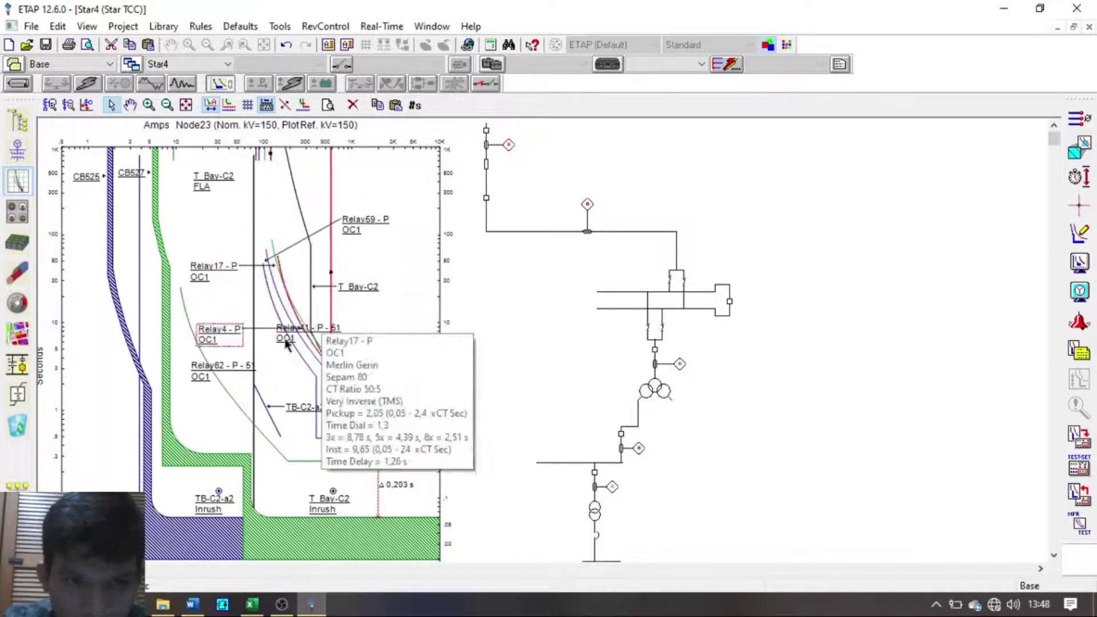
{"action": "left_click_drag", "start_coordinate": [308, 328], "coordinate": [403, 308]}
{"action": "mouse_move", "coordinate": [343, 394]}
{"action": "left_mouse_down"}
{"action": "mouse_move", "coordinate": [324, 375]}
{"action": "mouse_move", "coordinate": [368, 264]}
{"action": "left_mouse_up"}
{"action": "scroll", "coordinate": [288, 328], "scroll_direction": "up", "scroll_amount": 1}
{"action": "left_click_drag", "start_coordinate": [345, 366], "coordinate": [377, 241]}
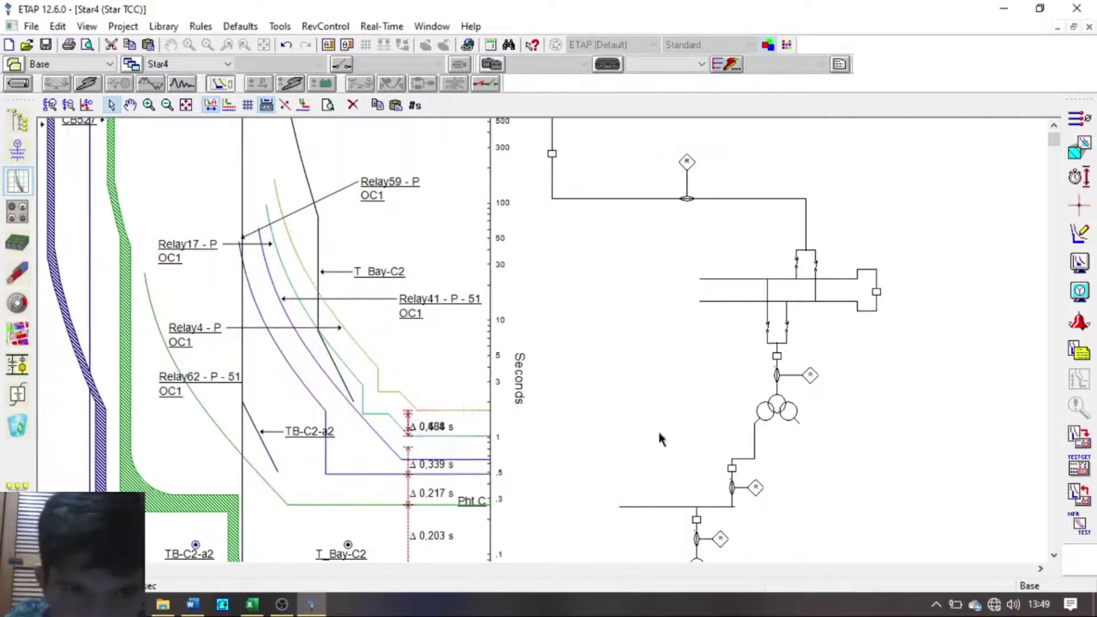
Step: Adjust the Relay59, Relay17 and Relay4 curves in the Star4 plot to tighten the time grading, keeping the time-difference labels readable
{"action": "left_click_drag", "start_coordinate": [450, 423], "coordinate": [406, 426]}
{"action": "left_click", "coordinate": [400, 475]}
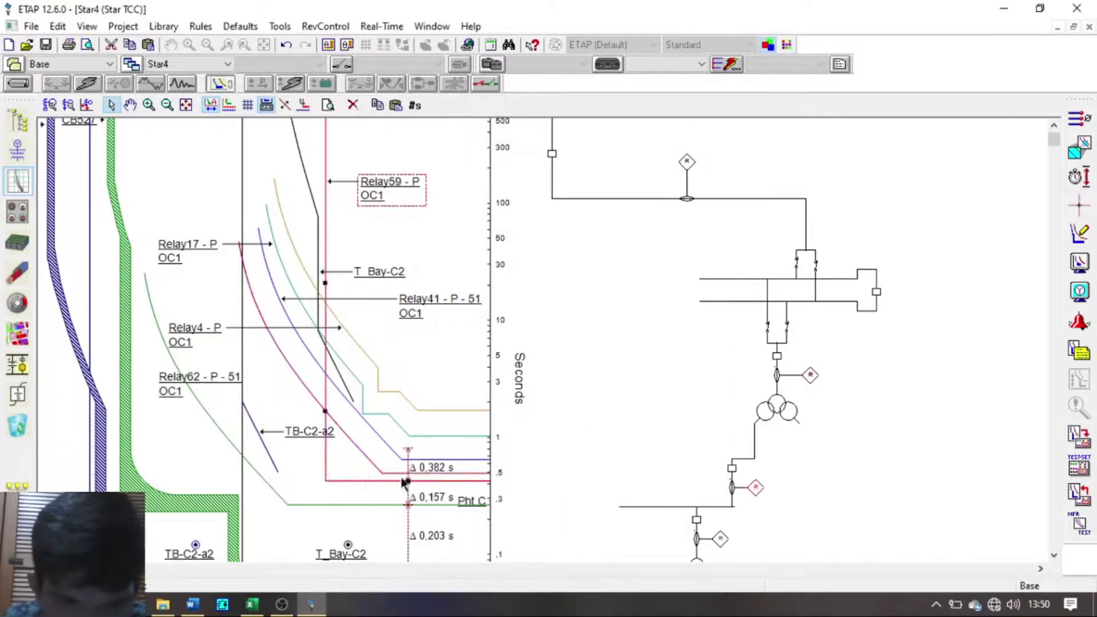
{"action": "left_click_drag", "start_coordinate": [408, 476], "coordinate": [407, 474]}
{"action": "left_click", "coordinate": [264, 269]}
{"action": "left_click_drag", "start_coordinate": [265, 269], "coordinate": [265, 275]}
{"action": "left_click_drag", "start_coordinate": [423, 467], "coordinate": [358, 465]}
{"action": "left_click", "coordinate": [428, 437]}
{"action": "left_click_drag", "start_coordinate": [429, 437], "coordinate": [428, 447]}
{"action": "left_click_drag", "start_coordinate": [427, 413], "coordinate": [427, 427]}
Step: Fine-tune the upstream relay curves in the Star4 plot to margins of about 0.2 s and remeasure the time differences
{"action": "left_click_drag", "start_coordinate": [364, 257], "coordinate": [372, 257]}
{"action": "scroll", "coordinate": [301, 164], "scroll_direction": "down", "scroll_amount": 1}
{"action": "scroll", "coordinate": [301, 164], "scroll_direction": "up", "scroll_amount": 1}
{"action": "left_click", "coordinate": [423, 318]}
{"action": "left_click", "coordinate": [416, 442]}
{"action": "left_click_drag", "start_coordinate": [415, 443], "coordinate": [415, 446]}
{"action": "left_click", "coordinate": [1080, 177]}
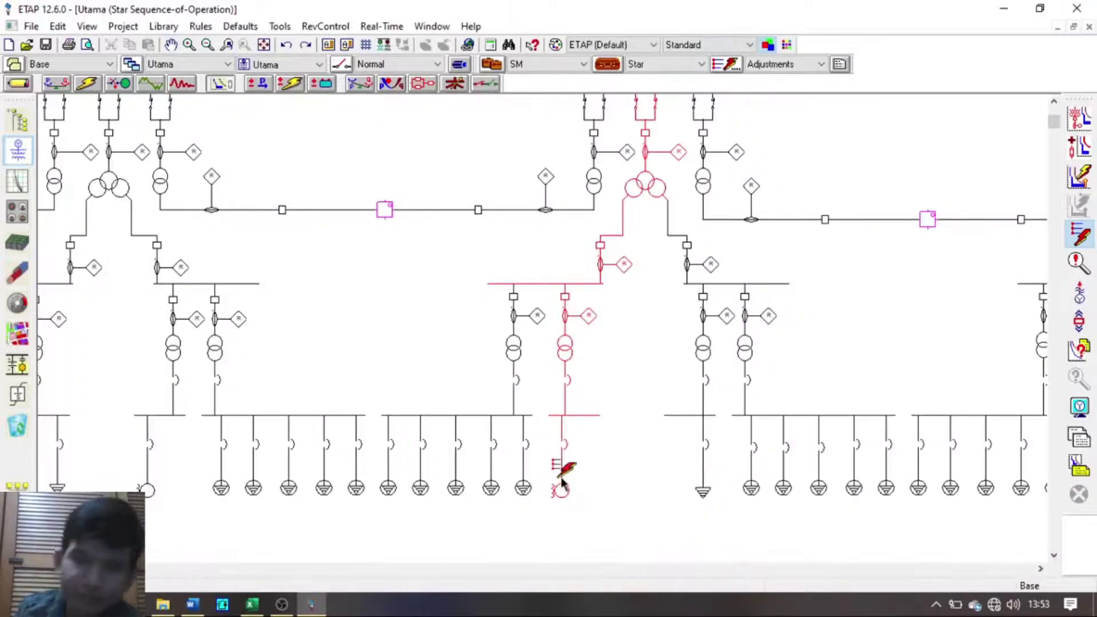
Step: Simulate a fault on the third bay's motor feeder and adjust the Relay41 pickup in the Star4 plot
{"action": "left_click", "coordinate": [561, 483]}
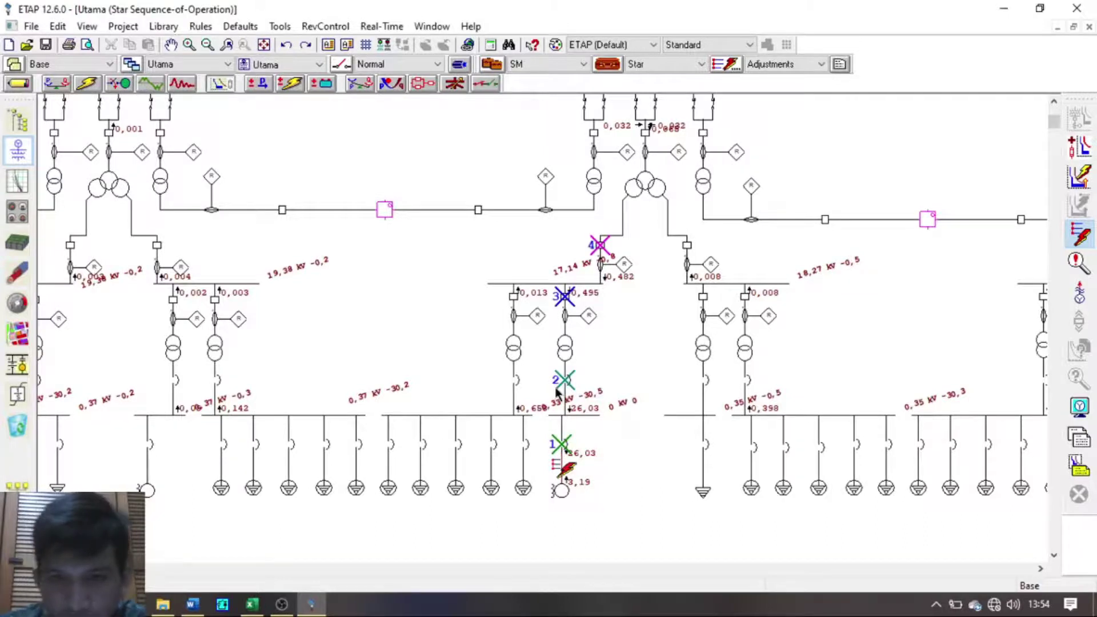
{"action": "left_click", "coordinate": [1057, 27]}
{"action": "left_click", "coordinate": [863, 443]}
{"action": "left_click", "coordinate": [322, 166]}
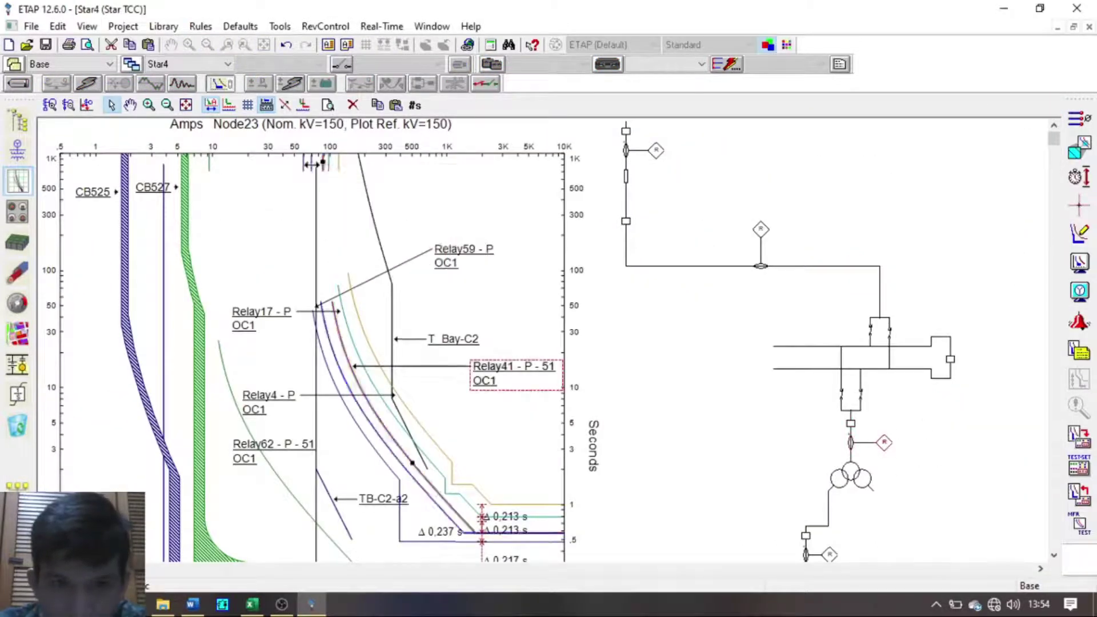
{"action": "left_click", "coordinate": [329, 165]}
Step: Repeat the fault simulation on the third bay's motor feeder, saving the project when prompted, and clear the results
{"action": "left_click", "coordinate": [17, 152]}
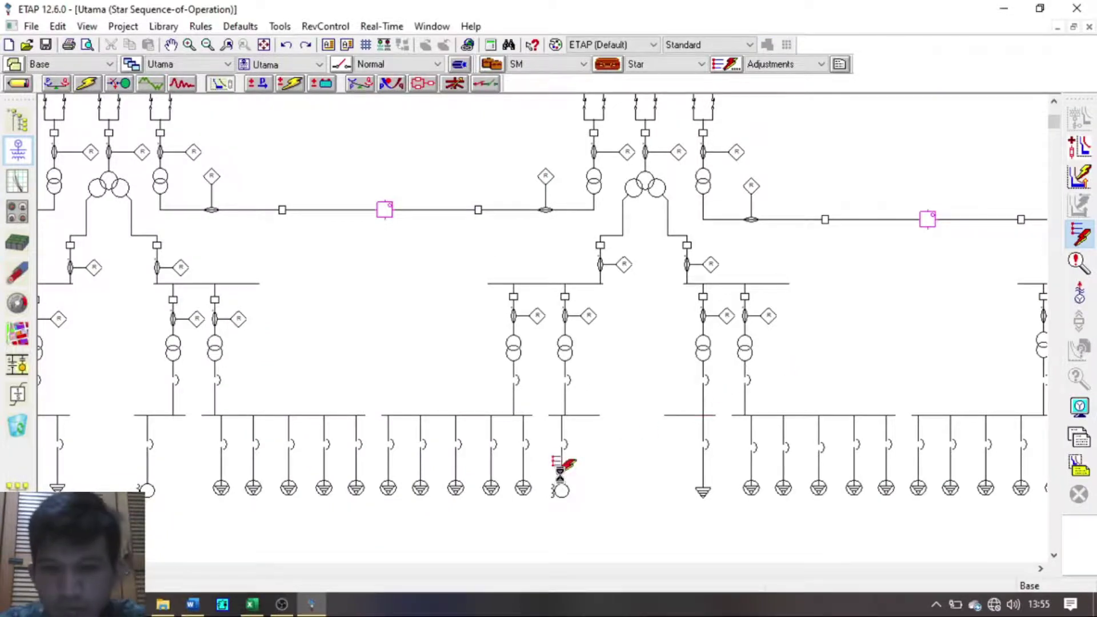
{"action": "left_click", "coordinate": [563, 465]}
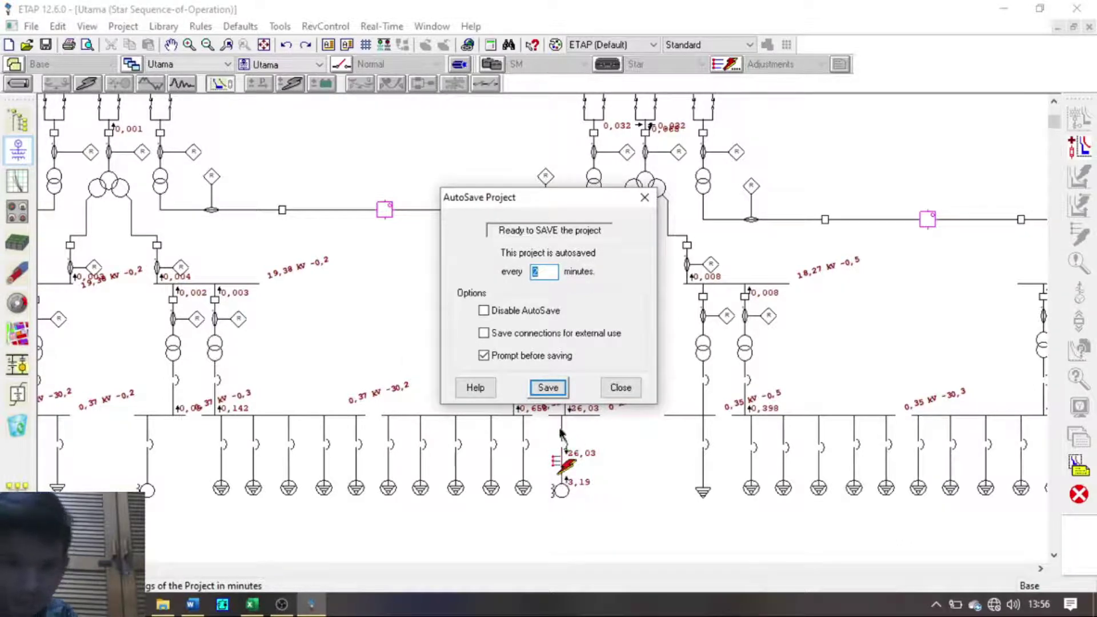
{"action": "left_click", "coordinate": [545, 387]}
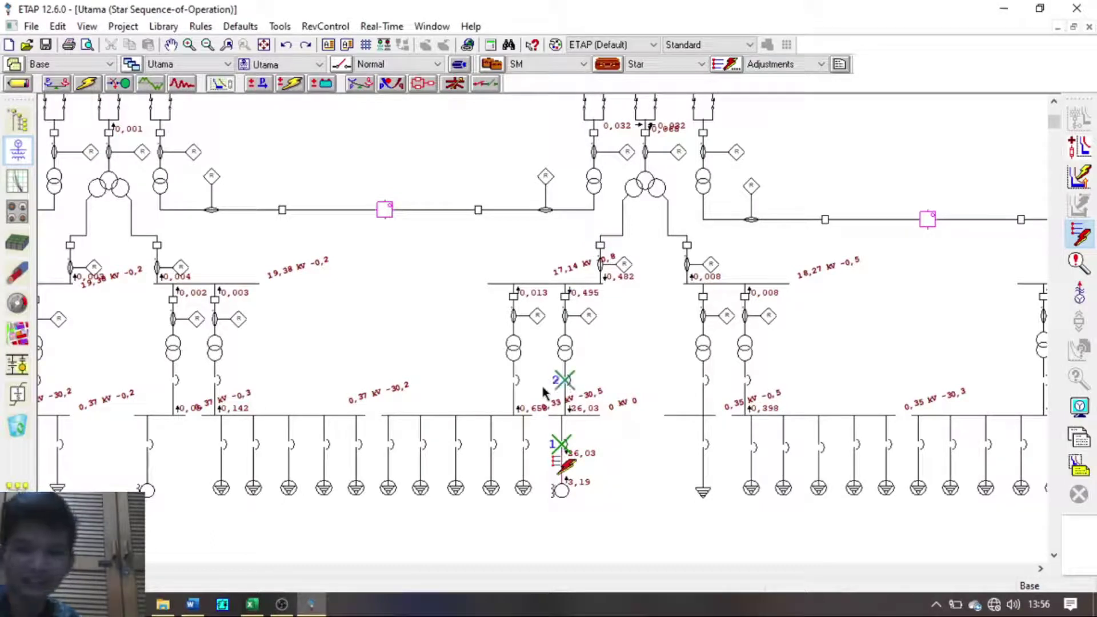
{"action": "left_click", "coordinate": [1072, 235]}
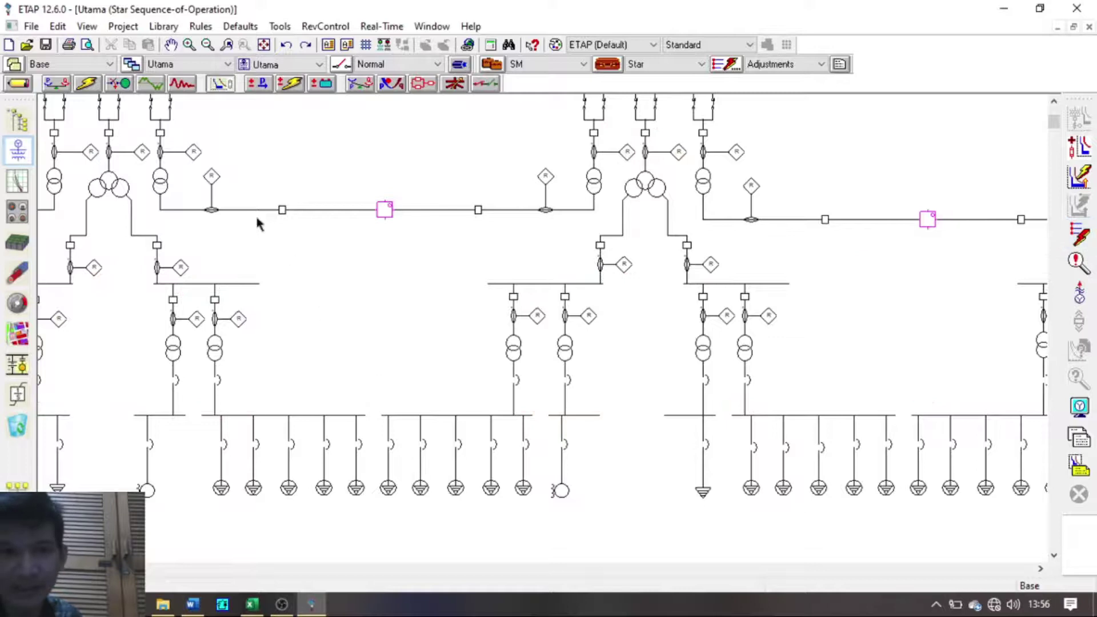
Step: Select the path from the last bay's 200 kVA load feeder with CB558 up to the grid busbar and create a Star view
{"action": "left_click_drag", "start_coordinate": [549, 153], "coordinate": [791, 179]}
{"action": "left_click_drag", "start_coordinate": [793, 273], "coordinate": [611, 326]}
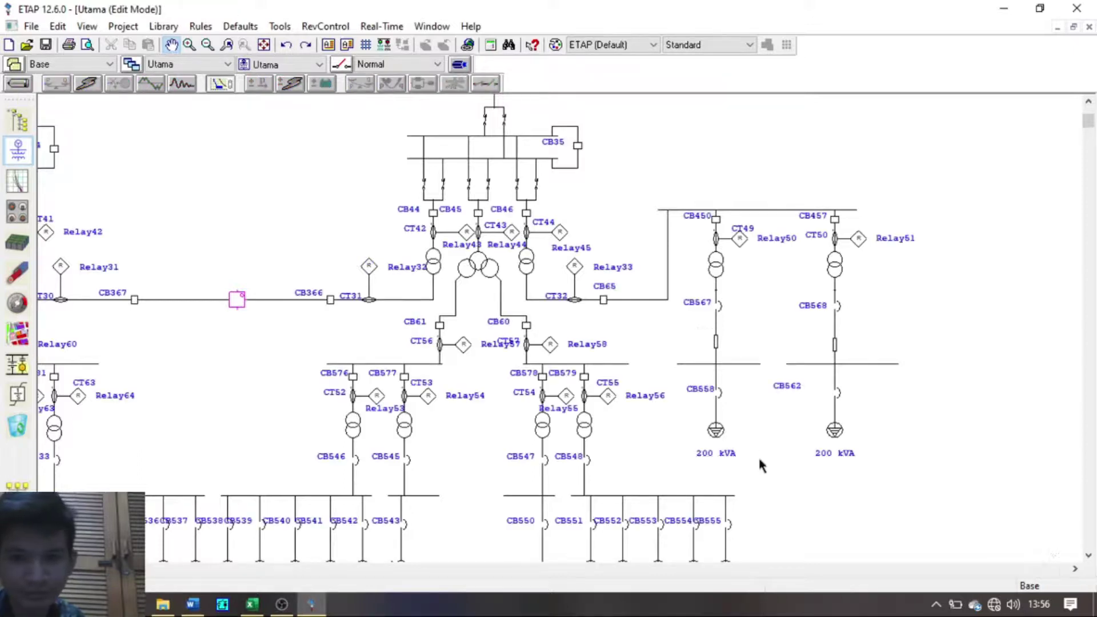
{"action": "left_click", "coordinate": [673, 257]}
{"action": "left_click", "coordinate": [522, 166]}
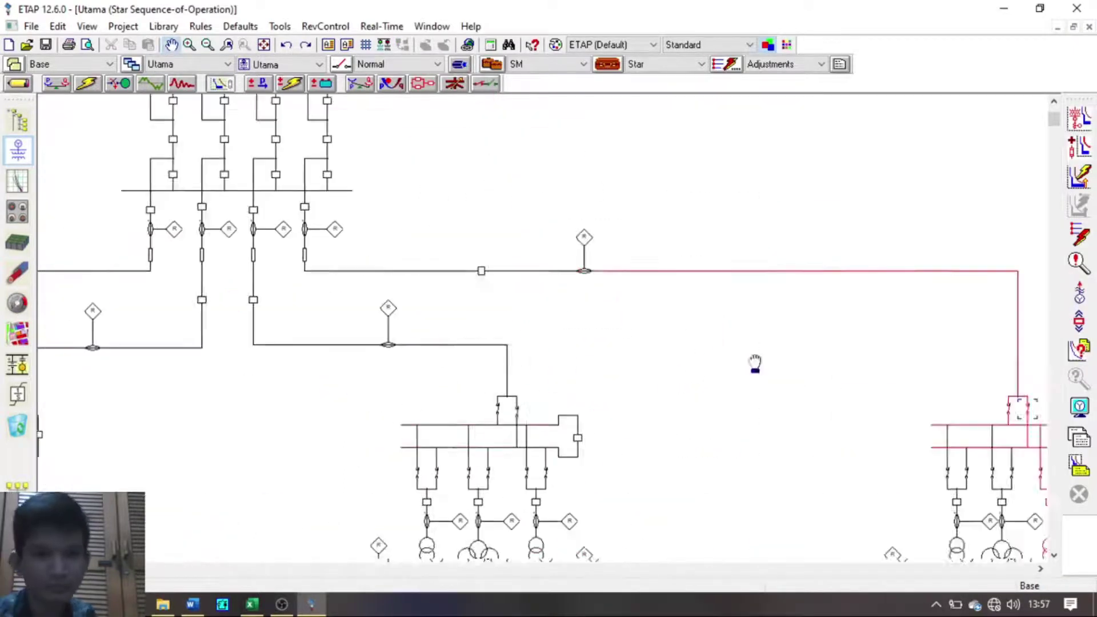
{"action": "left_click", "coordinate": [1080, 119]}
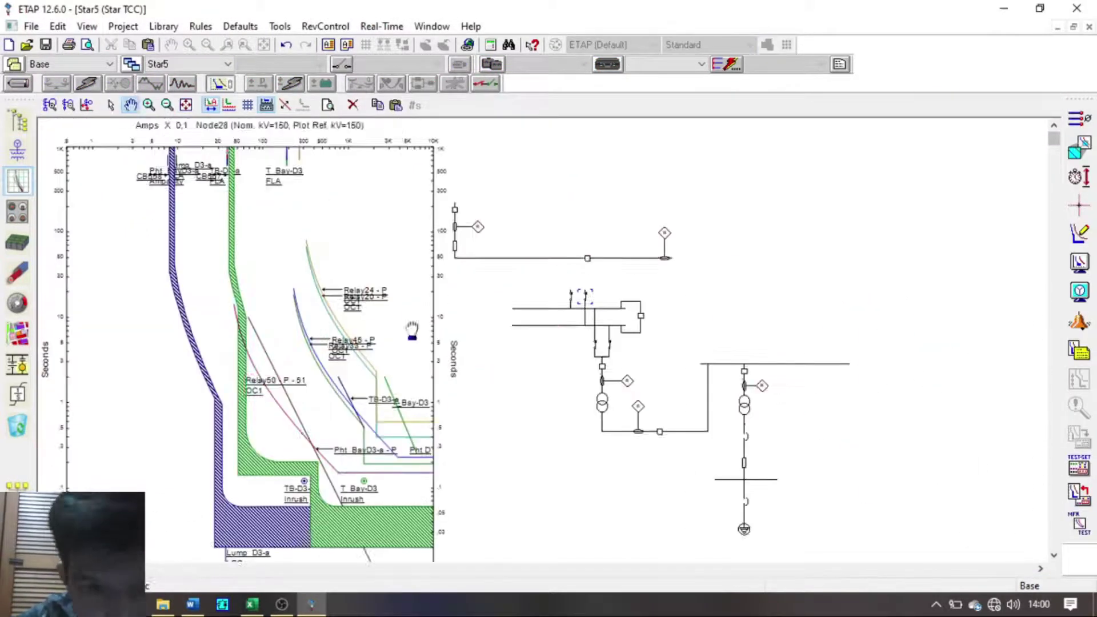
Step: Adjust the Relay50 curve in the Star5 plot and measure its time difference to the neighbouring curves
{"action": "left_click_drag", "start_coordinate": [412, 330], "coordinate": [412, 309]}
{"action": "left_click", "coordinate": [111, 105]}
{"action": "left_click", "coordinate": [344, 448]}
{"action": "left_click", "coordinate": [1079, 177]}
{"action": "left_click", "coordinate": [374, 447]}
{"action": "left_click", "coordinate": [374, 386]}
Step: Move the Relay50 label clear of the breaker curve and extend the T_Bay-D3 FLA marker across the Star5 plot
{"action": "left_click_drag", "start_coordinate": [277, 359], "coordinate": [294, 360]}
{"action": "double_click", "coordinate": [301, 161]}
{"action": "left_click", "coordinate": [38, 165]}
{"action": "key", "text": "Return"}
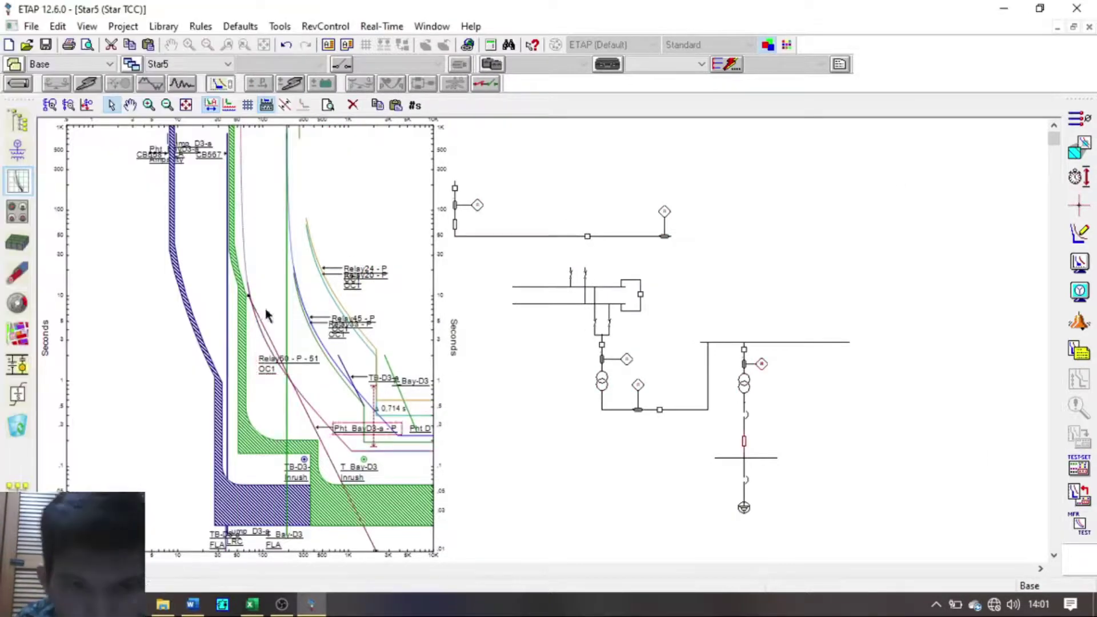
Step: Shift the upstream relay pickups in the Star5 plot to higher currents so their curves separate, and measure the time difference
{"action": "left_click_drag", "start_coordinate": [279, 131], "coordinate": [290, 130]}
{"action": "left_click", "coordinate": [294, 259]}
{"action": "left_click", "coordinate": [394, 401]}
{"action": "mouse_move", "coordinate": [299, 131]}
{"action": "left_mouse_down"}
{"action": "mouse_move", "coordinate": [320, 131]}
{"action": "mouse_move", "coordinate": [306, 131]}
{"action": "left_mouse_up"}
{"action": "left_click", "coordinate": [308, 224]}
{"action": "left_click", "coordinate": [375, 442]}
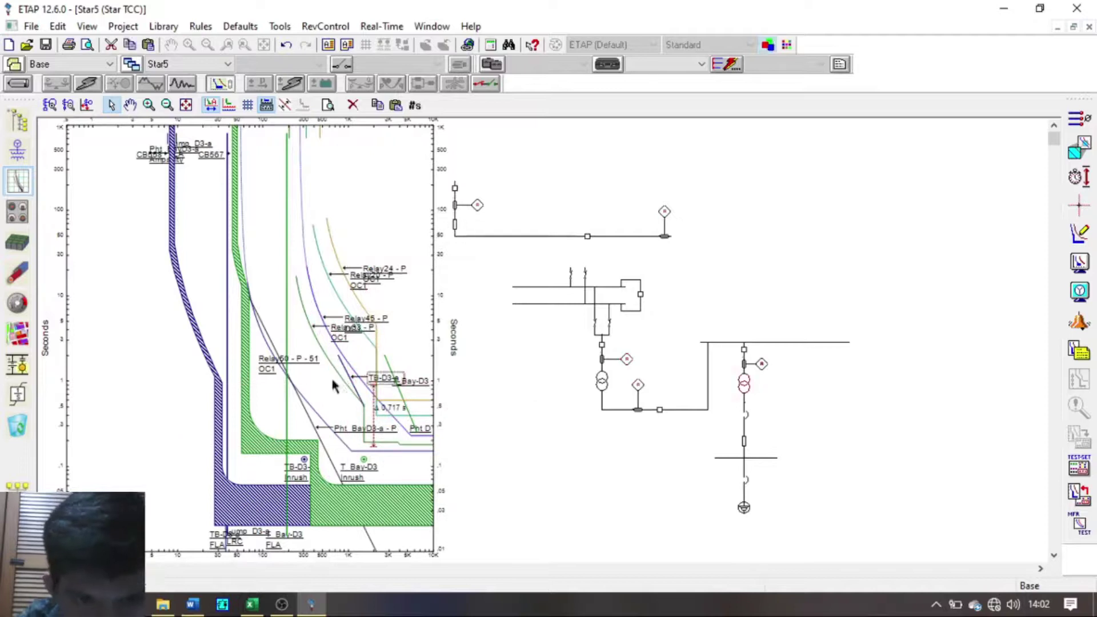
Step: Remove the Pht_BayD3-a cable and its damage curve from the Star5 view
{"action": "right_click", "coordinate": [325, 366]}
{"action": "left_click", "coordinate": [343, 374]}
{"action": "left_click", "coordinate": [36, 126]}
{"action": "key", "text": "Return"}
{"action": "right_click", "coordinate": [328, 161]}
{"action": "left_click", "coordinate": [343, 170]}
{"action": "key", "text": "Return"}
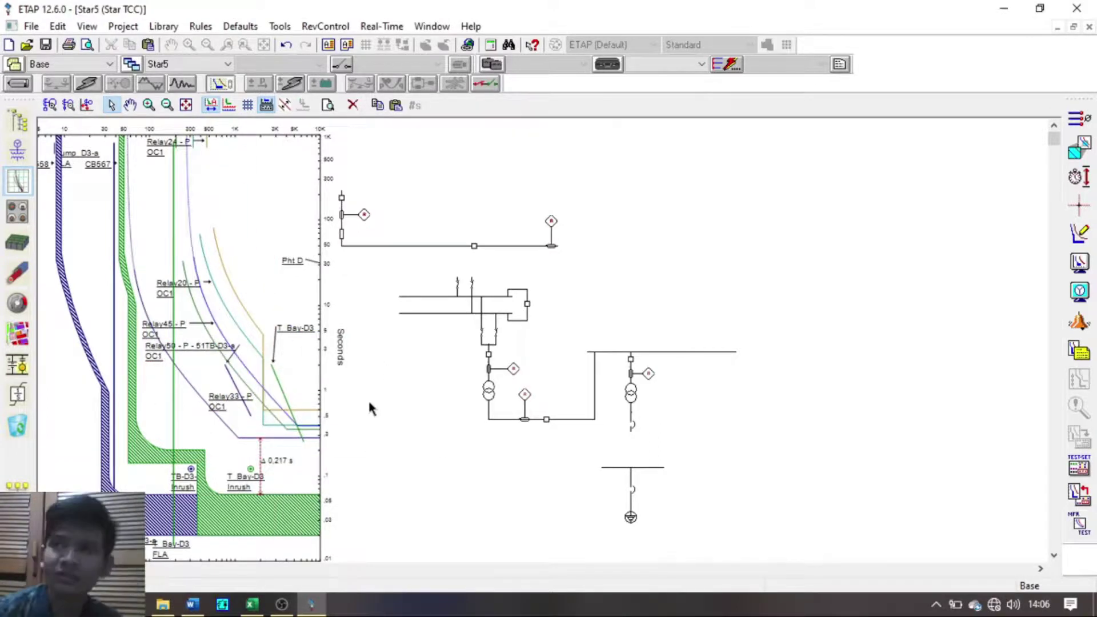
Step: Check the T_Bay-D3 transformer's settings and move the Relay24 curve above the other relay curves in the Star5 plot
{"action": "mouse_move", "coordinate": [251, 410]}
{"action": "left_click", "coordinate": [254, 433]}
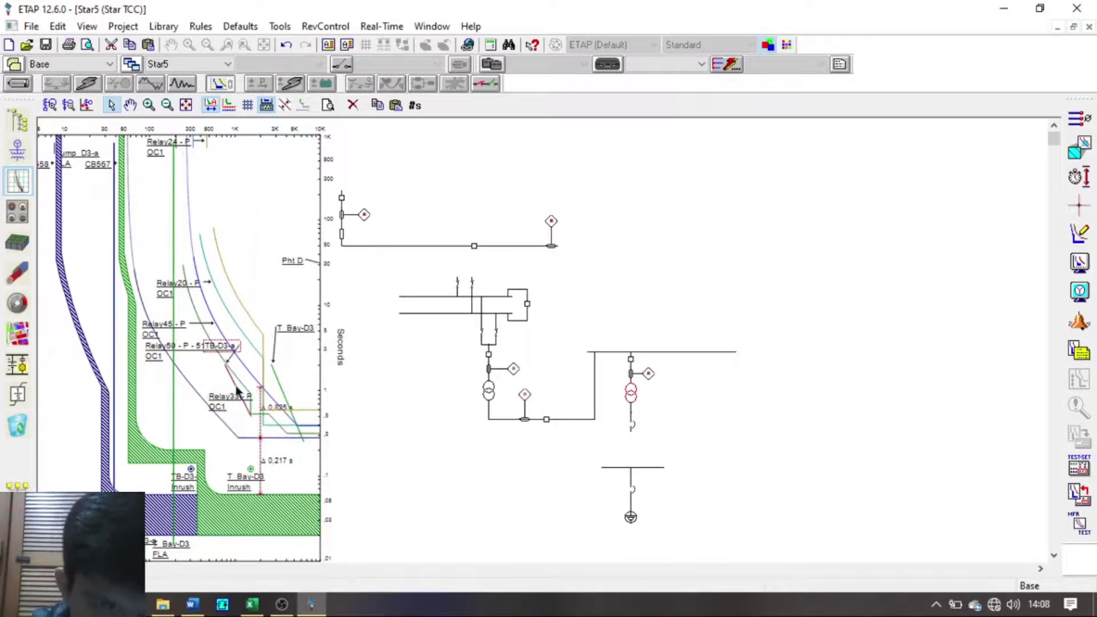
{"action": "double_click", "coordinate": [488, 392]}
{"action": "left_click", "coordinate": [459, 89]}
{"action": "left_click", "coordinate": [674, 87]}
{"action": "key", "text": "Return"}
{"action": "left_click", "coordinate": [187, 146]}
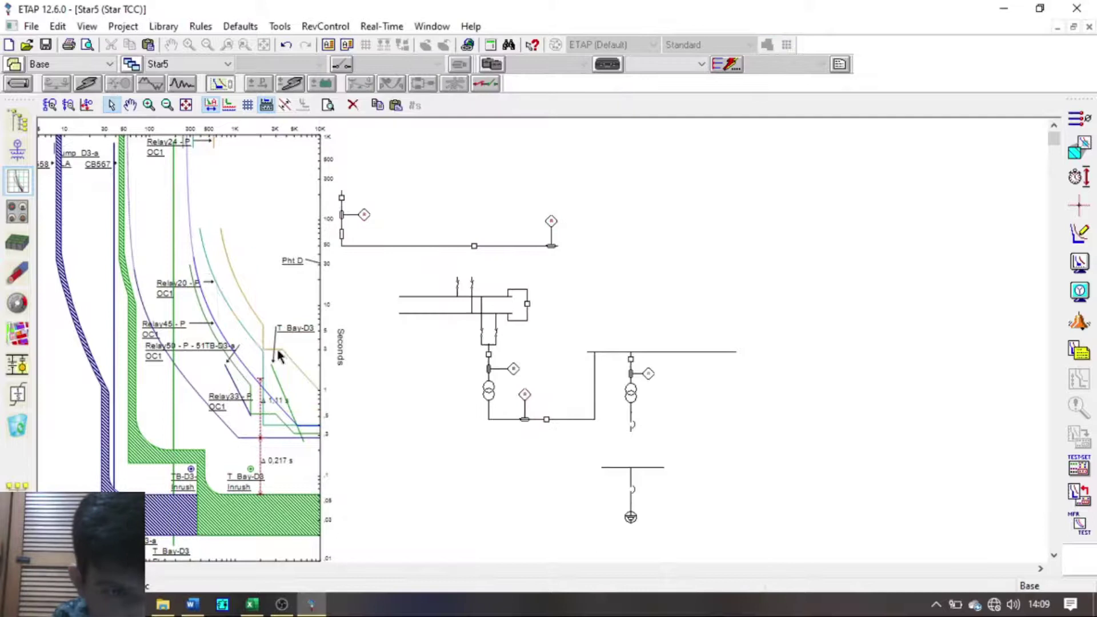
Step: Grade Relay33 and the relays upstream of it above Relay50 in the Star5 plot with margins of about 0.2 s
{"action": "scroll", "coordinate": [309, 434], "scroll_direction": "up", "scroll_amount": 2}
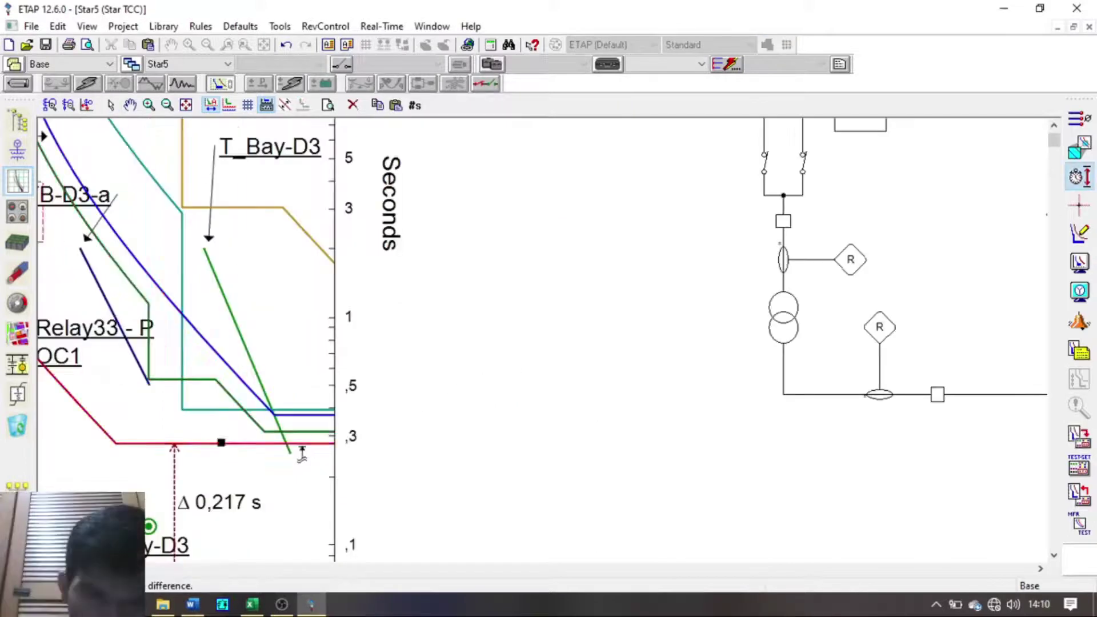
{"action": "scroll", "coordinate": [451, 372], "scroll_direction": "down", "scroll_amount": 3}
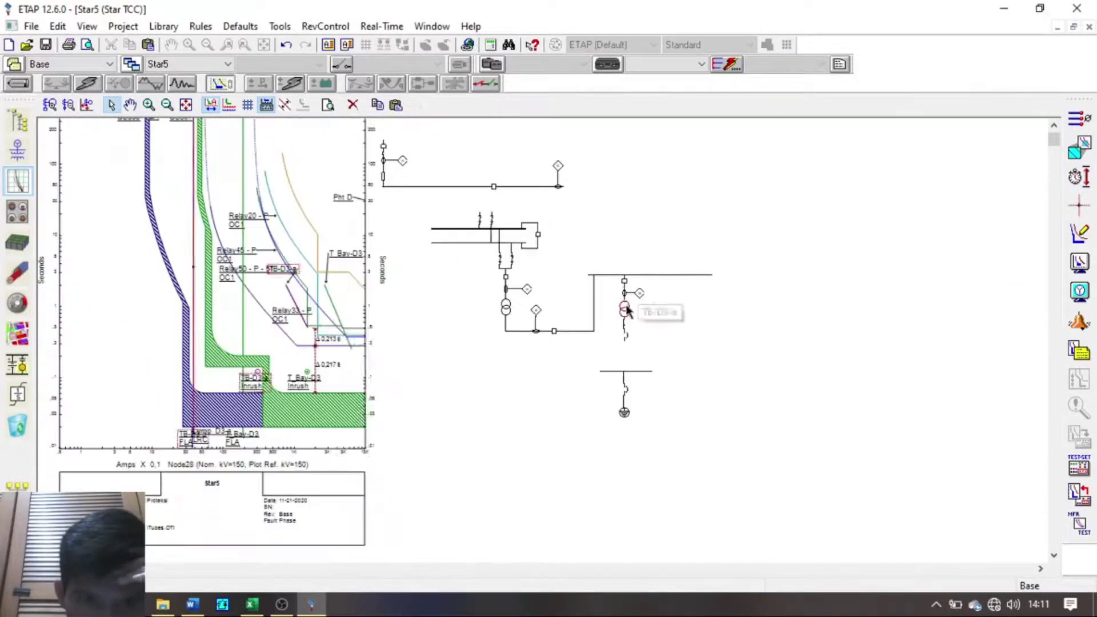
{"action": "double_click", "coordinate": [338, 320]}
{"action": "key", "text": "Return"}
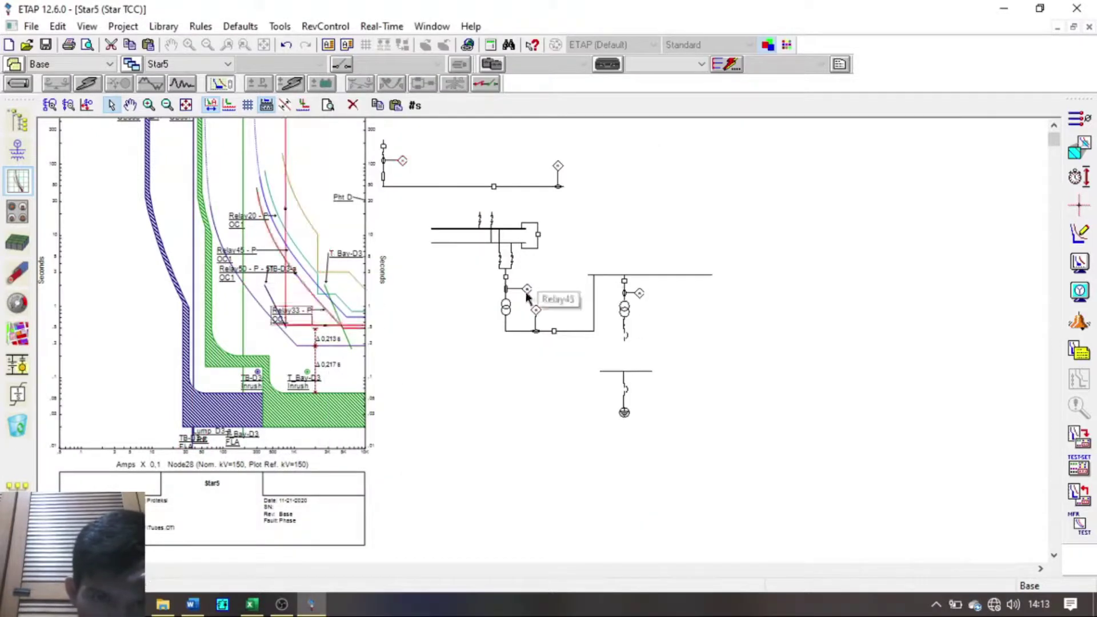
Step: Simulate a fault on the last bay's load feeder below CB558 and follow the tripping order upstream
{"action": "left_click", "coordinate": [11, 159]}
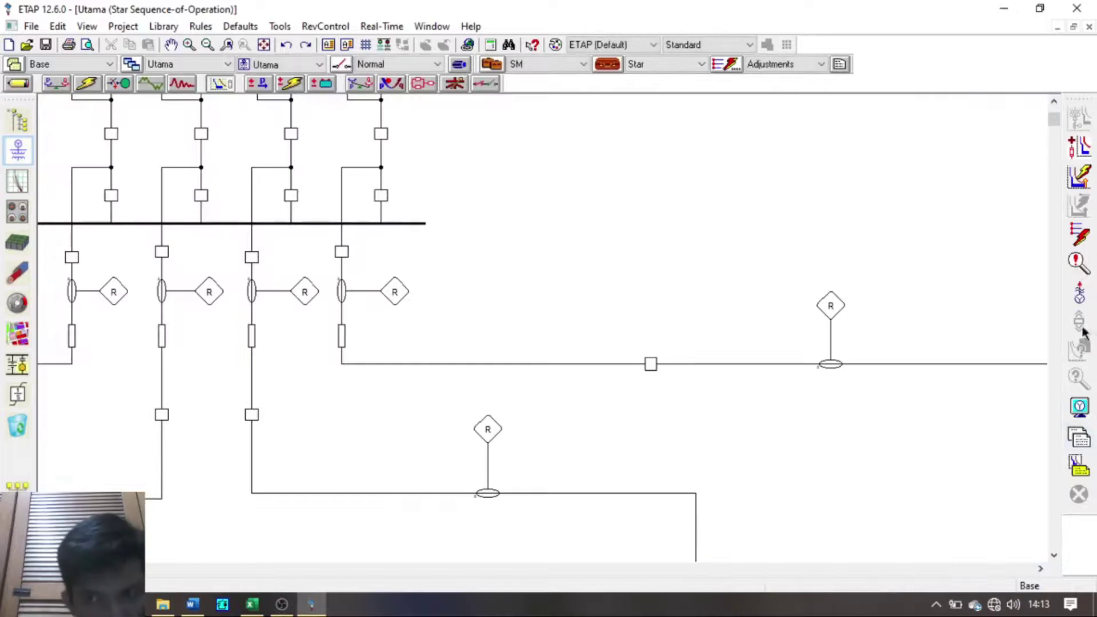
{"action": "scroll", "coordinate": [789, 309], "scroll_direction": "down", "scroll_amount": 1}
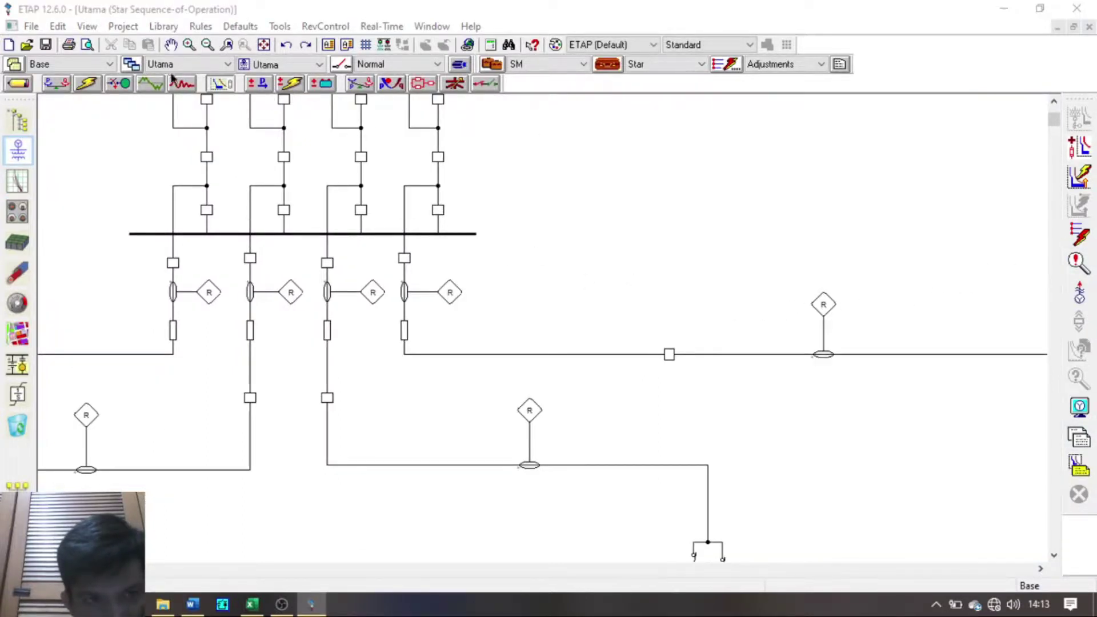
{"action": "left_click", "coordinate": [170, 45]}
{"action": "left_click_drag", "start_coordinate": [257, 257], "coordinate": [102, 243]}
{"action": "left_click_drag", "start_coordinate": [701, 331], "coordinate": [797, 219]}
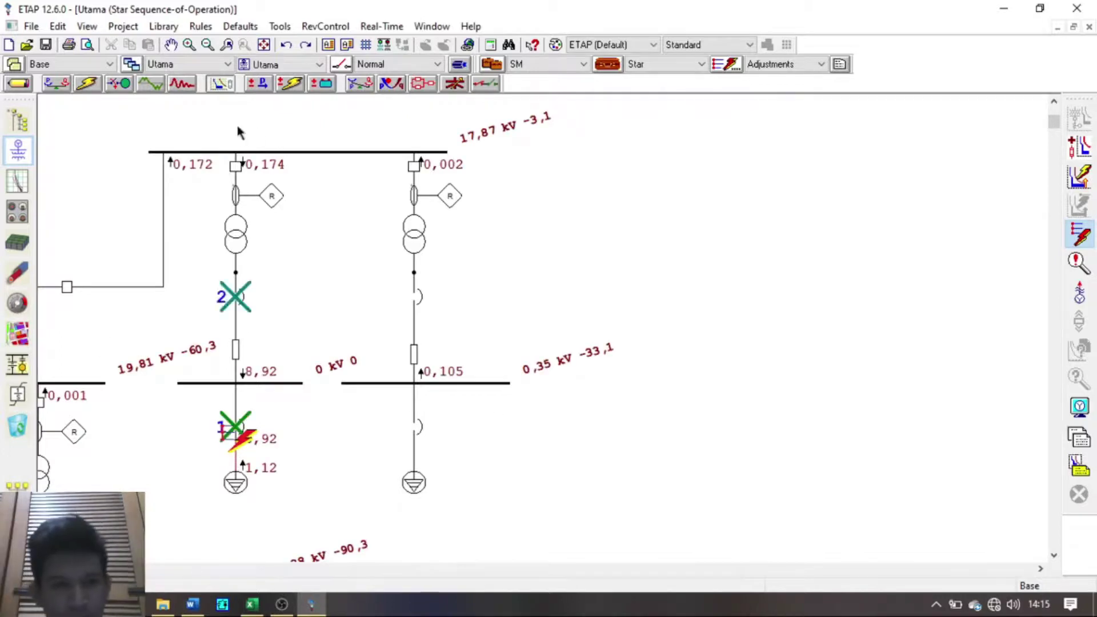
Step: Return to the enlarged Star5 plot and examine the Relay33 and CB567 curves against the simulated tripping order
{"action": "left_click", "coordinate": [20, 181]}
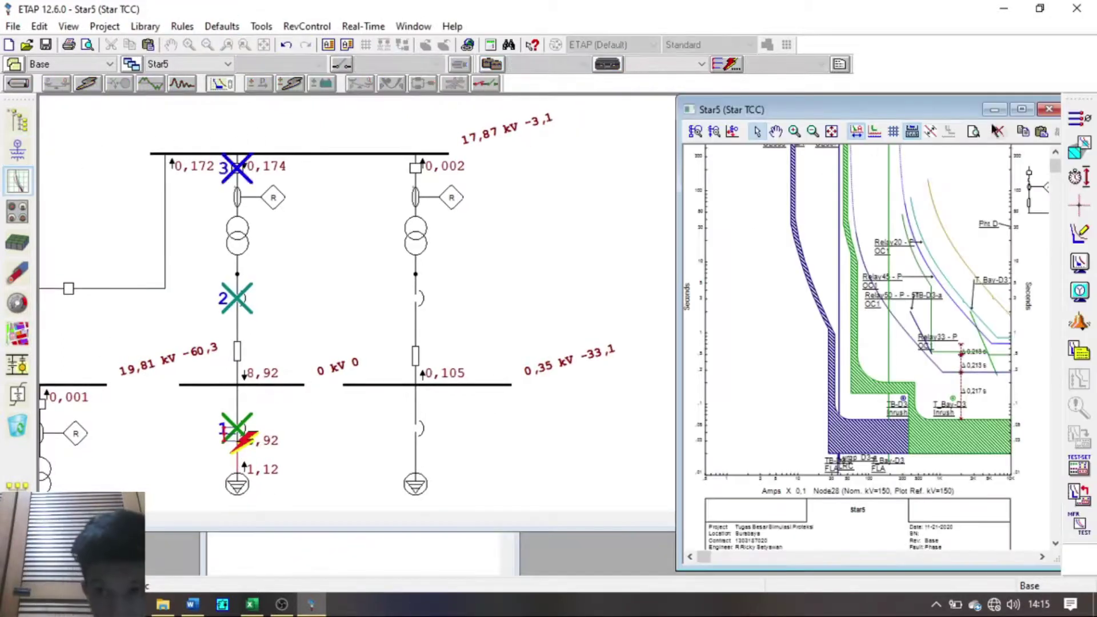
{"action": "left_click", "coordinate": [1022, 109]}
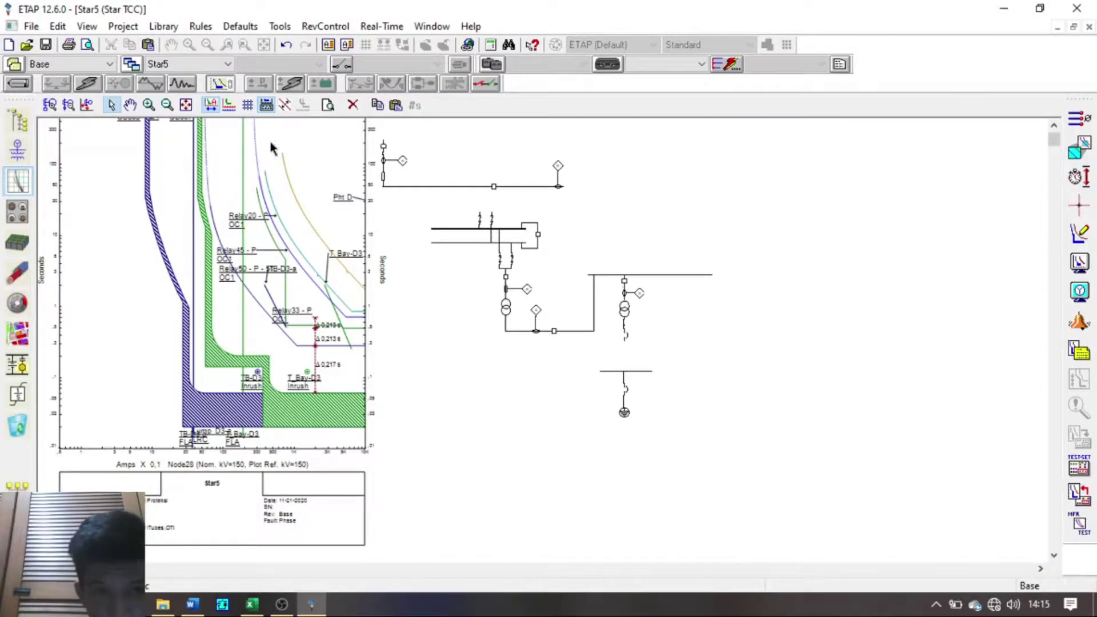
{"action": "left_click", "coordinate": [131, 105]}
{"action": "scroll", "coordinate": [170, 114], "scroll_direction": "up", "scroll_amount": 2}
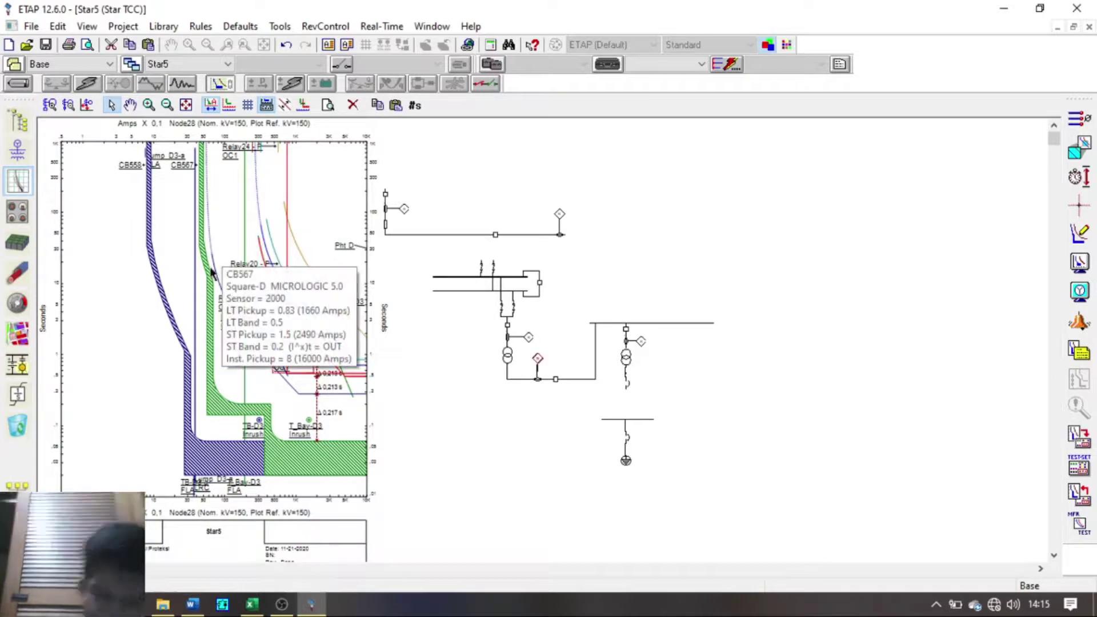
Step: Rerun the fault simulation on the last bay's load feeder, saving the project when prompted
{"action": "left_click", "coordinate": [17, 151]}
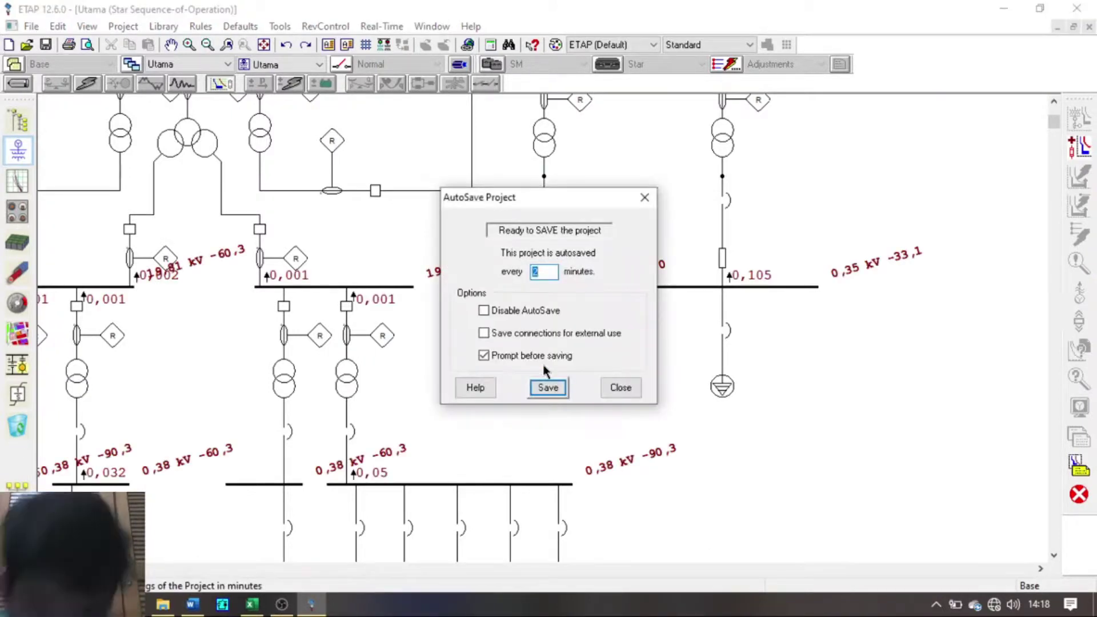
{"action": "left_click", "coordinate": [548, 390]}
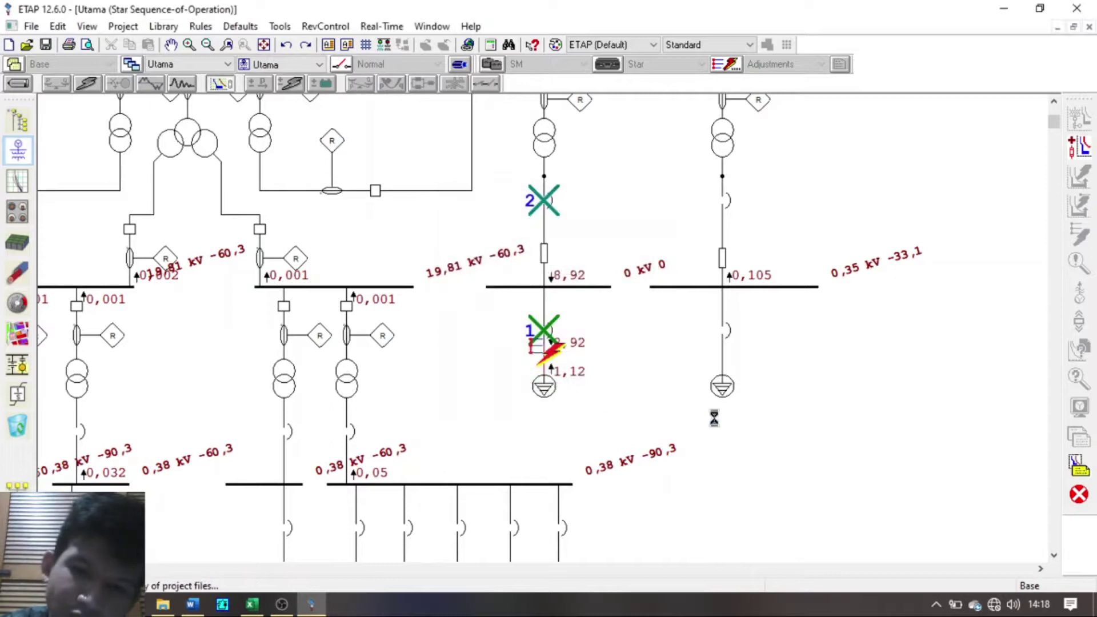